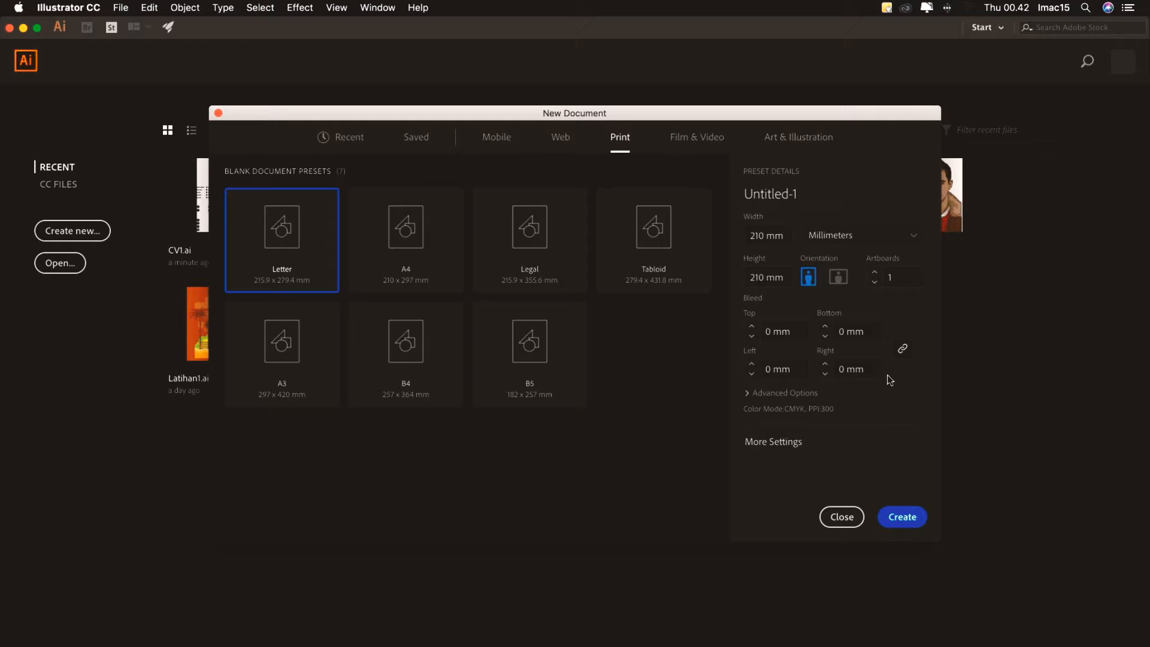
Create a new blank print document and pan the view to reposition the artboard
click(905, 519)
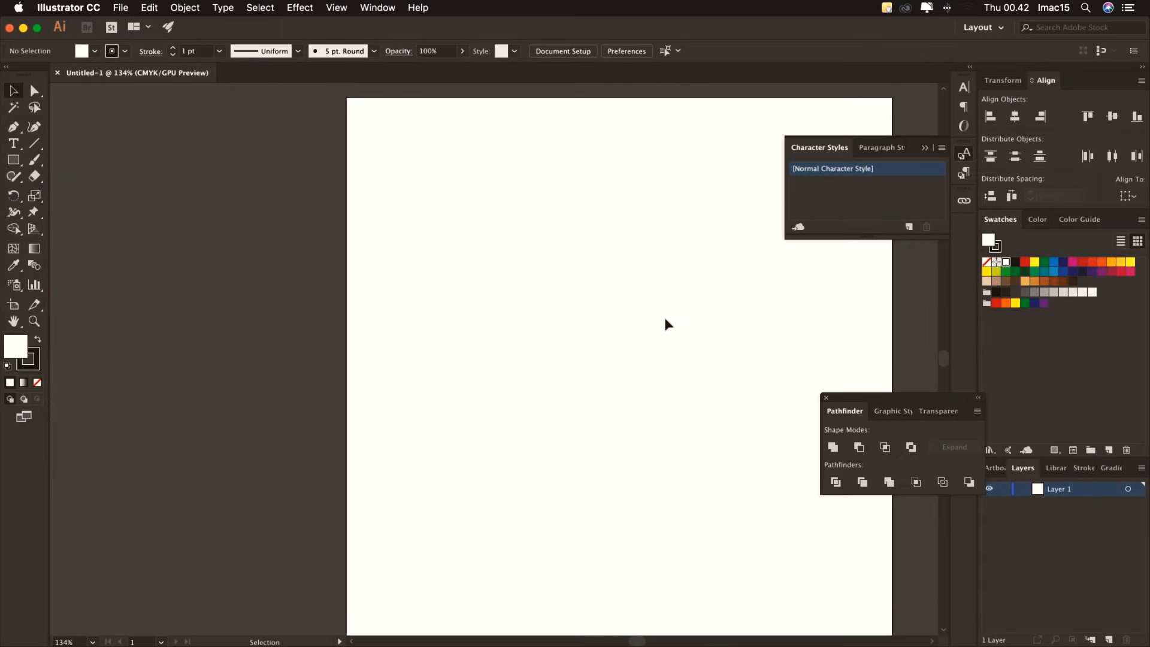
key(space)
drag(664, 318, 481, 306)
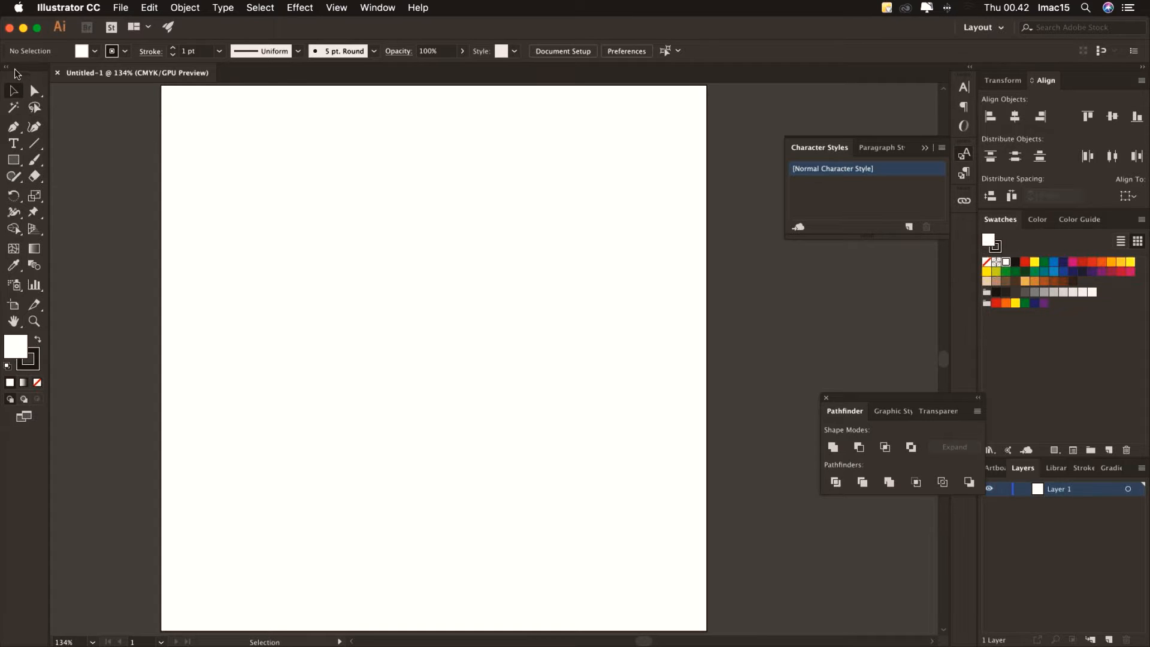
Place a point-type text object on the artboard reading RH, replacing the placeholder text
click(14, 144)
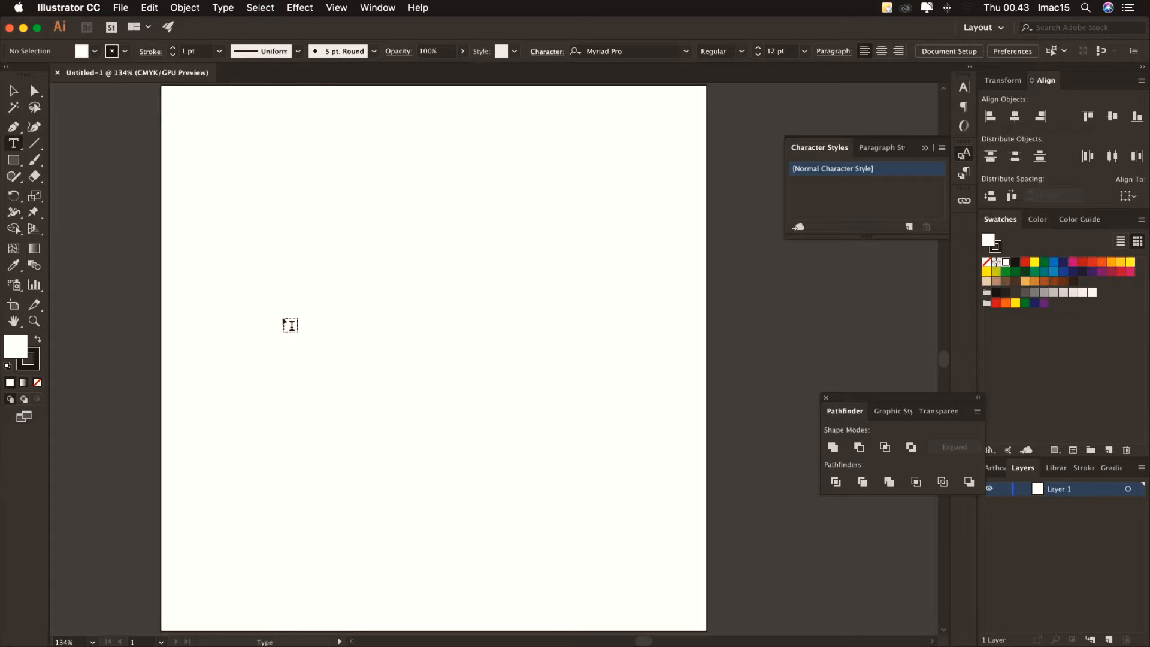
click(346, 334)
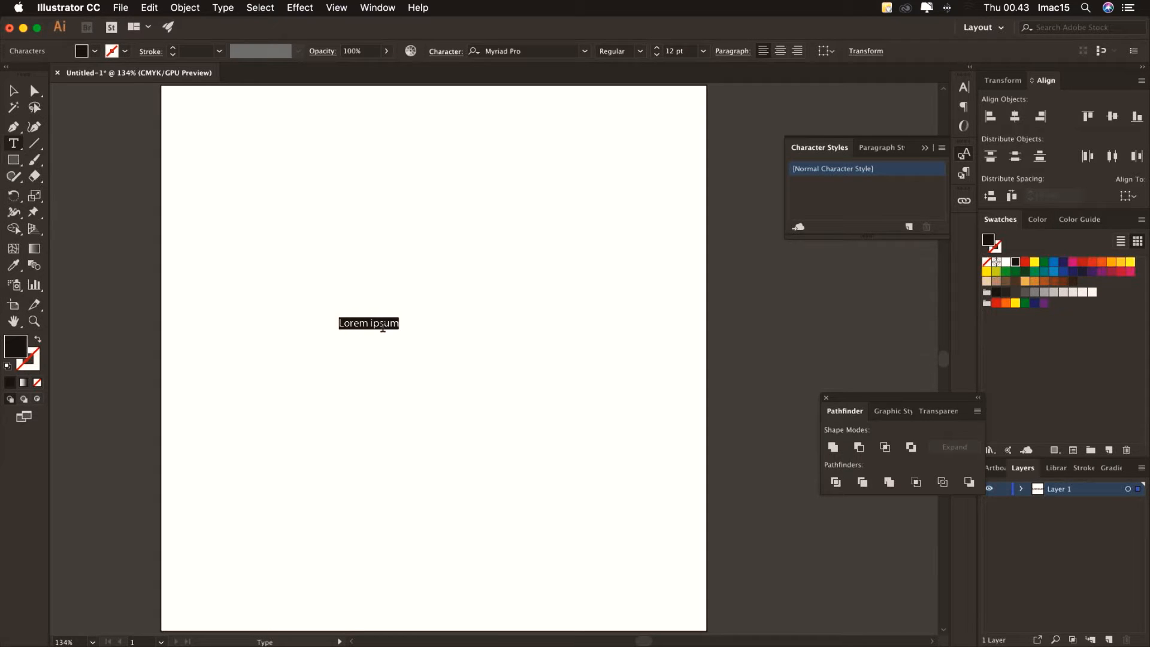
key(BackSpace)
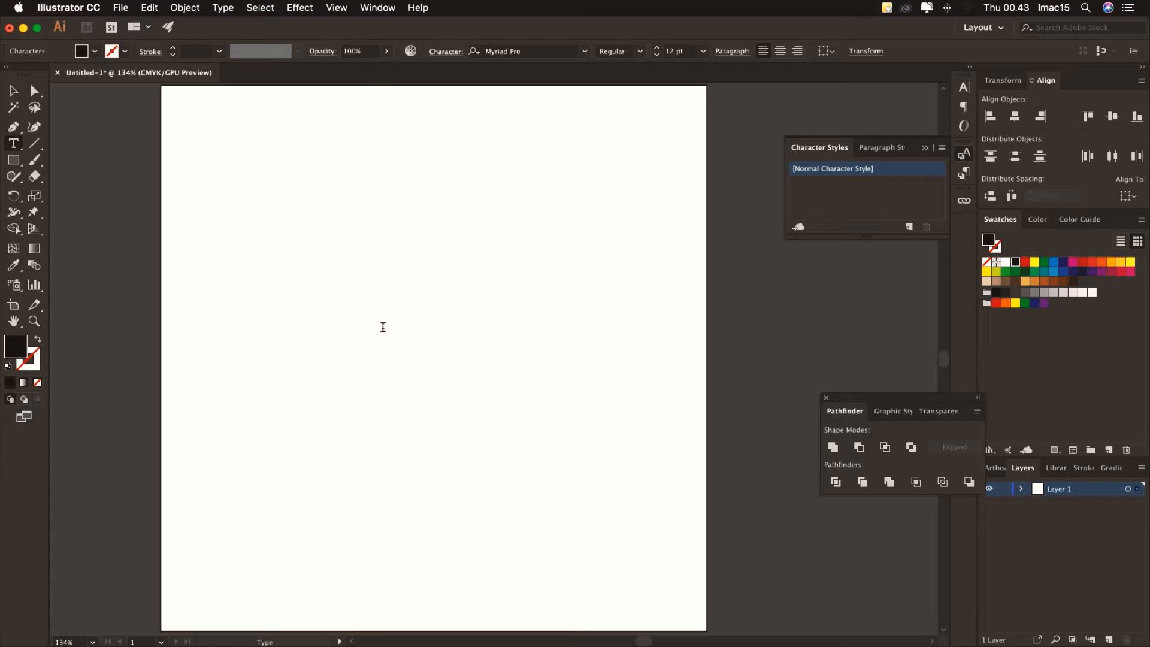
text(H)
click(15, 92)
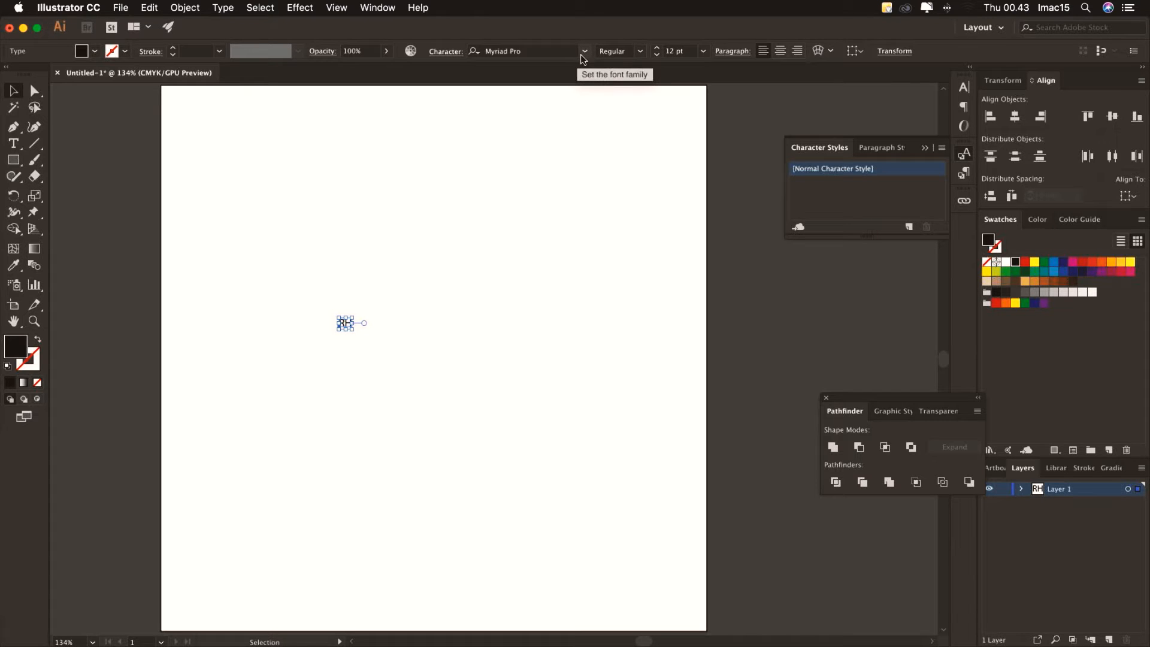
In the Character panel, set the RH text to Arial, Bold style, 72 pt
click(372, 10)
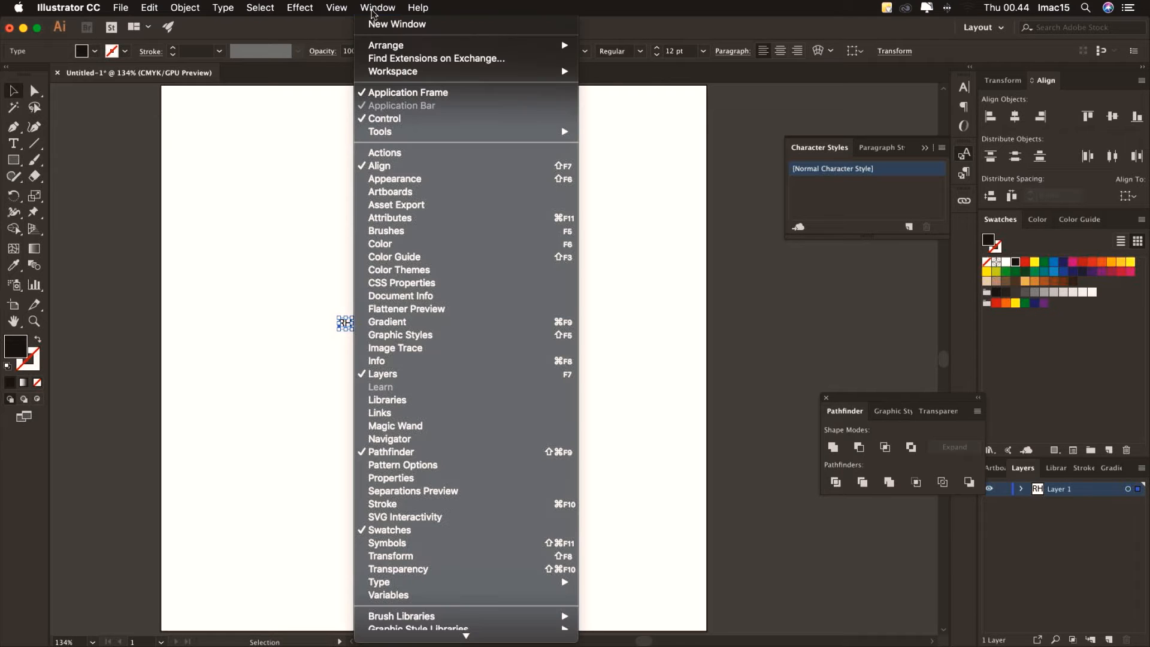
mouse_move(486, 582)
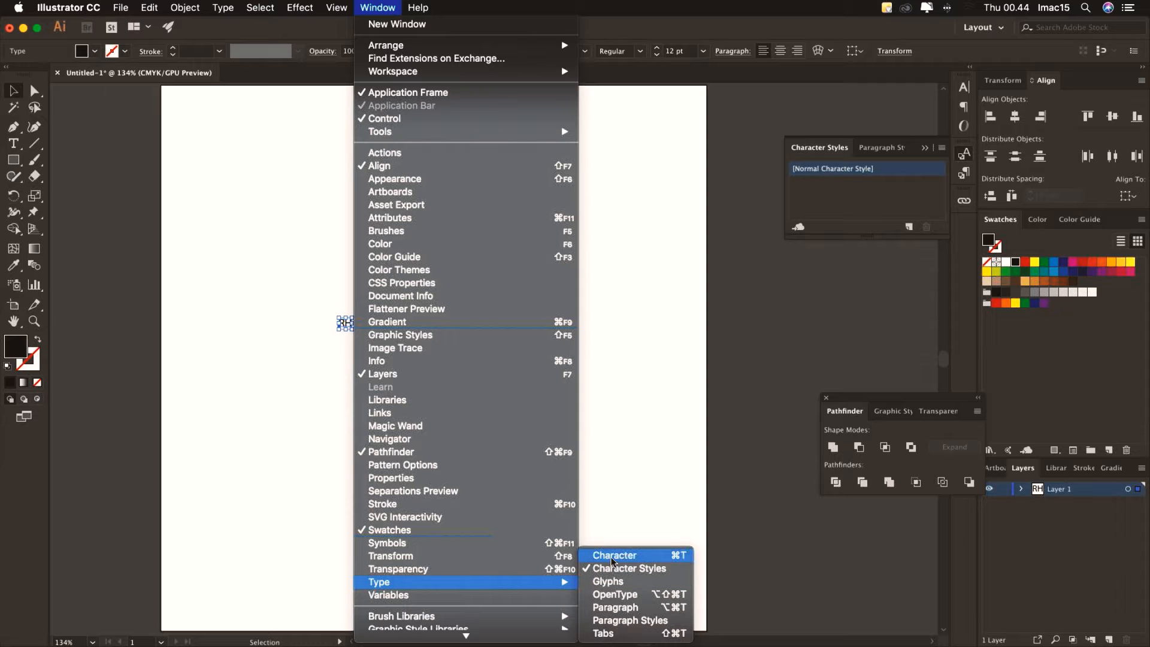
click(612, 559)
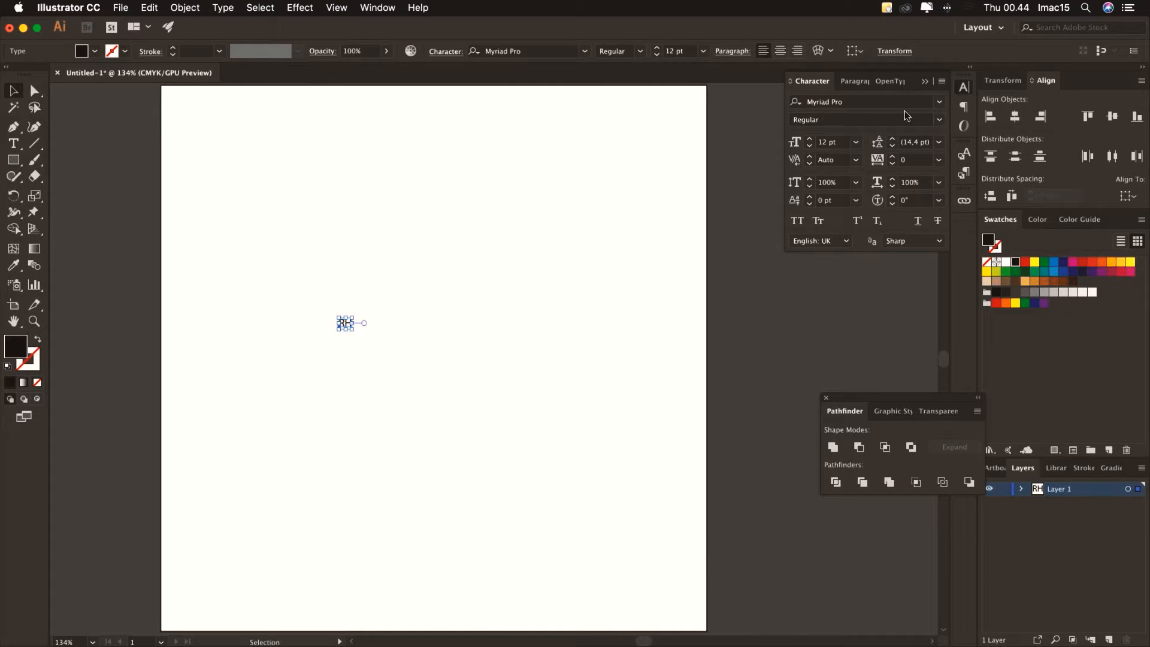
click(938, 106)
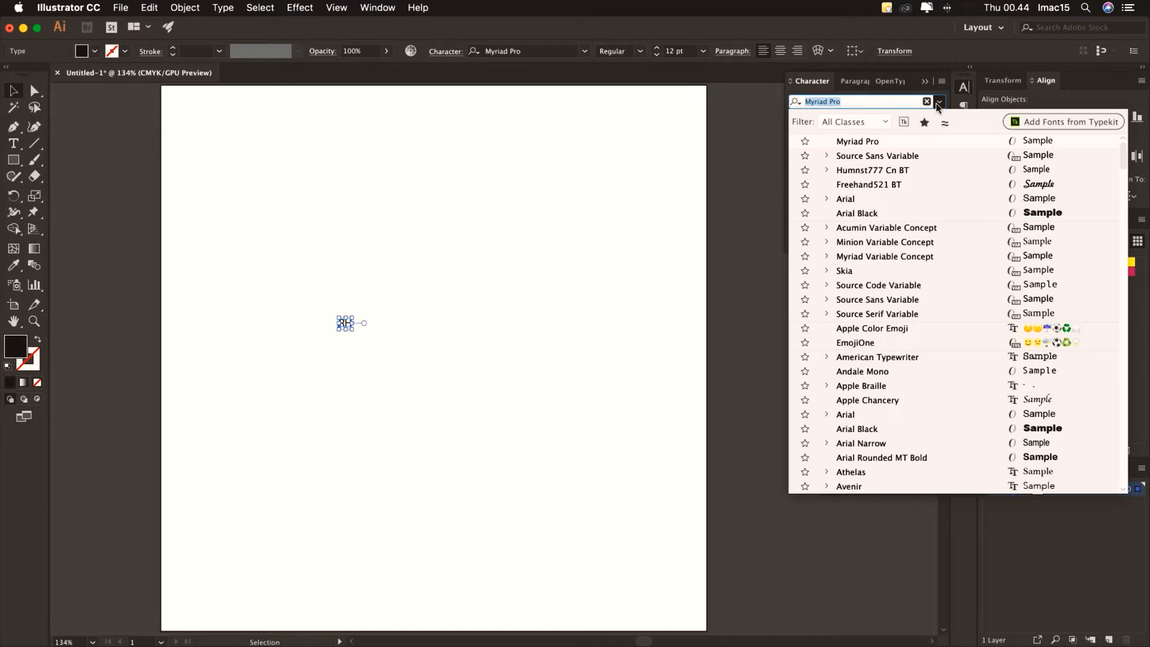
click(872, 195)
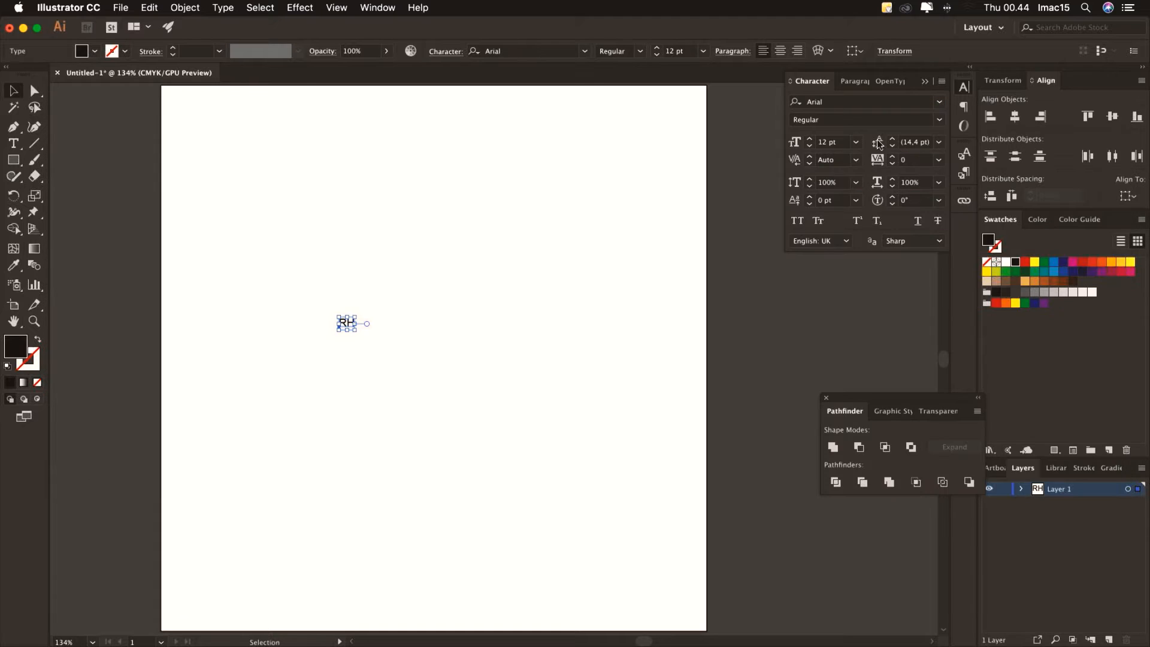
click(939, 121)
click(897, 163)
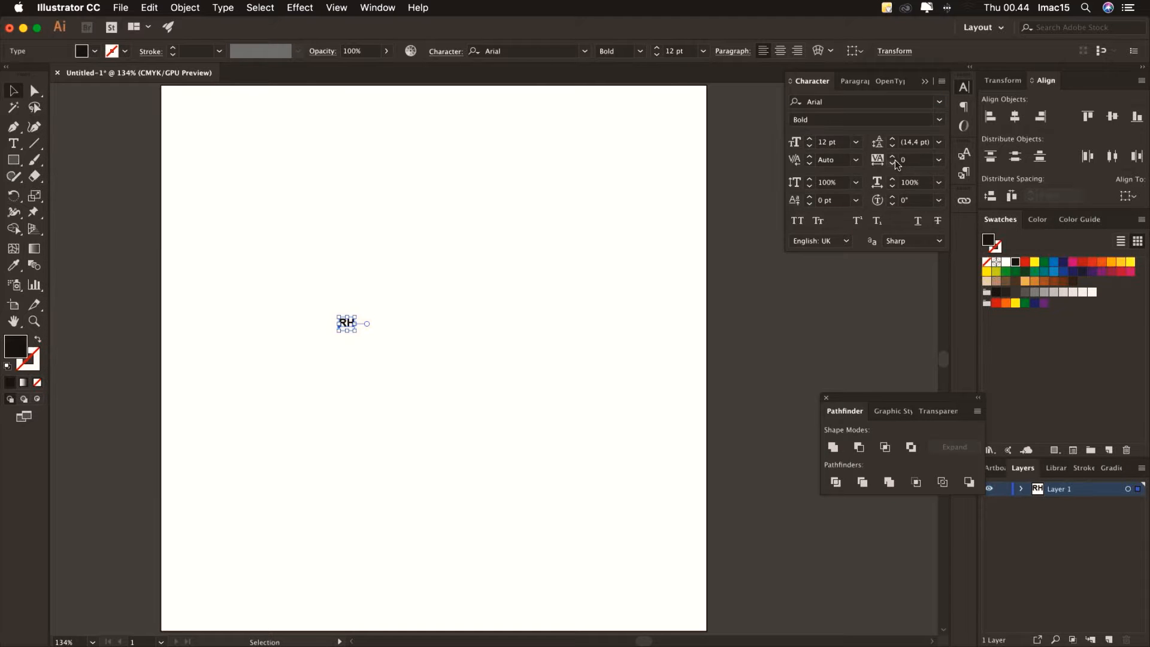
click(856, 142)
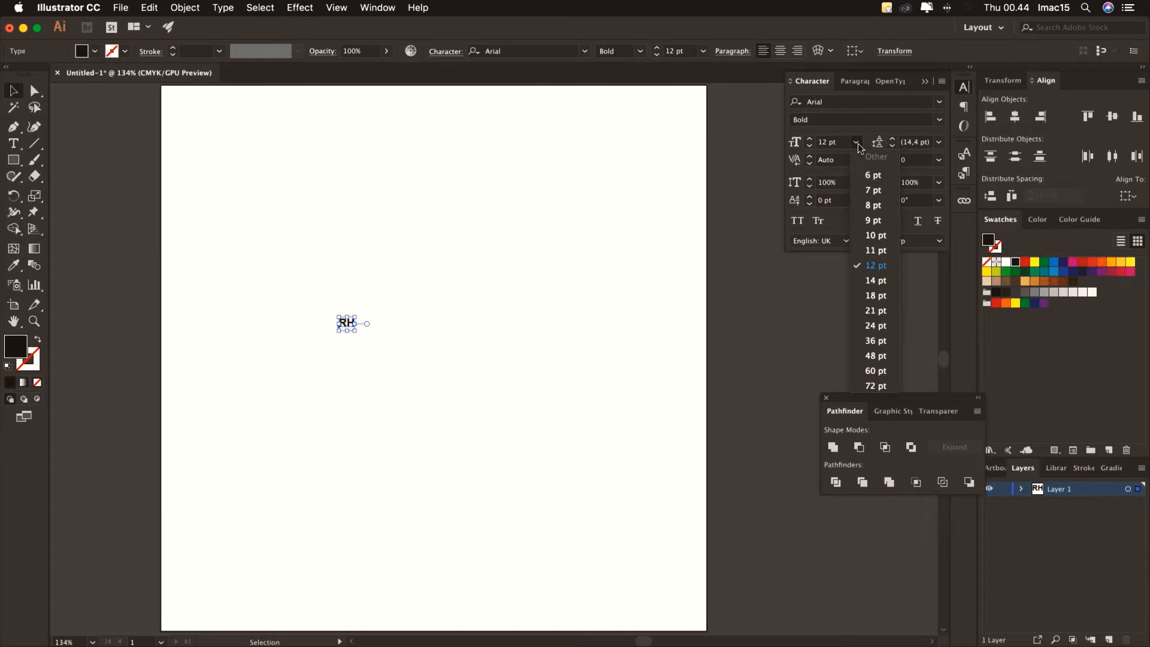
click(875, 385)
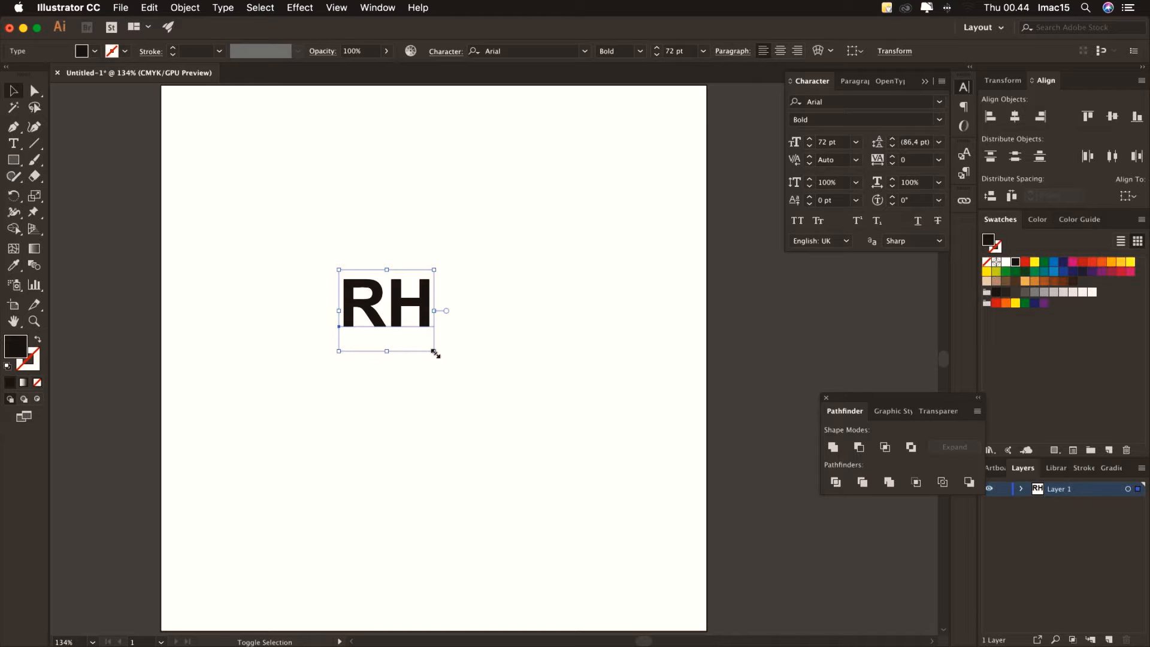
Scale RH up to about 170 pt, set tracking to 100, and nudge it up-left
drag(437, 354, 570, 462)
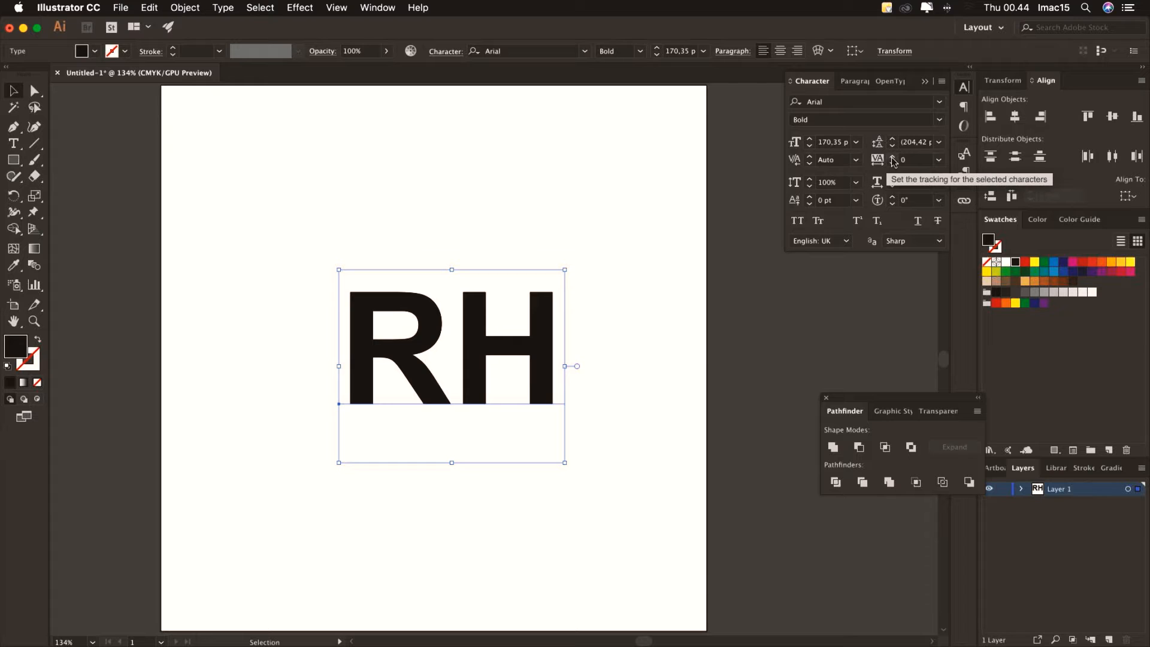
click(939, 160)
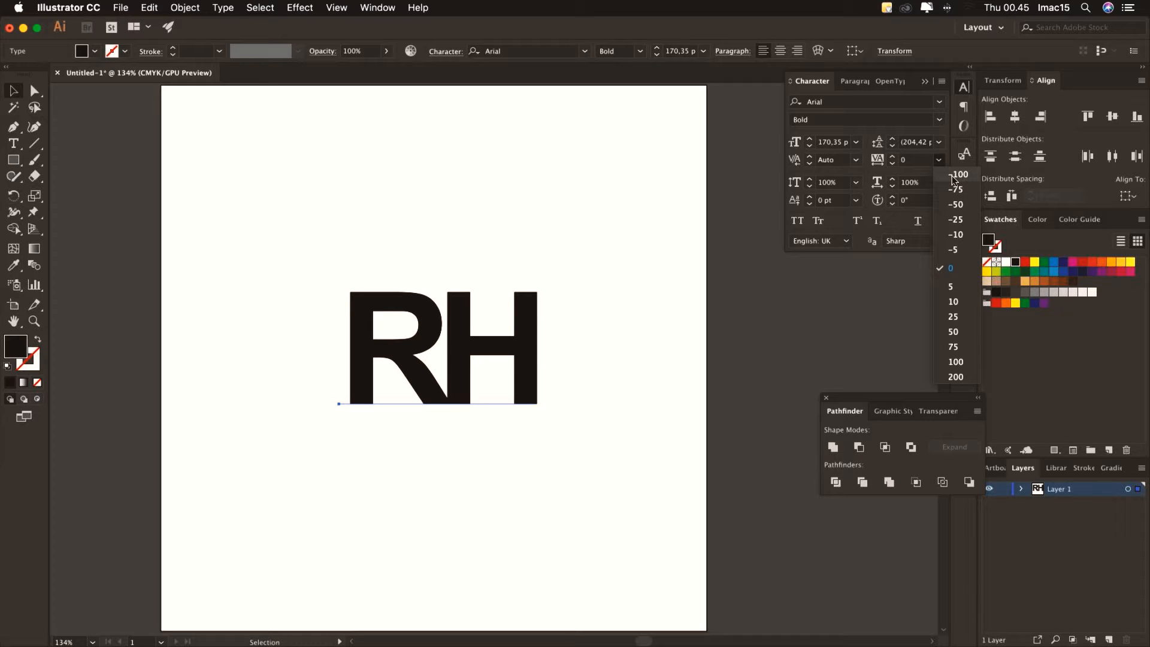
click(956, 362)
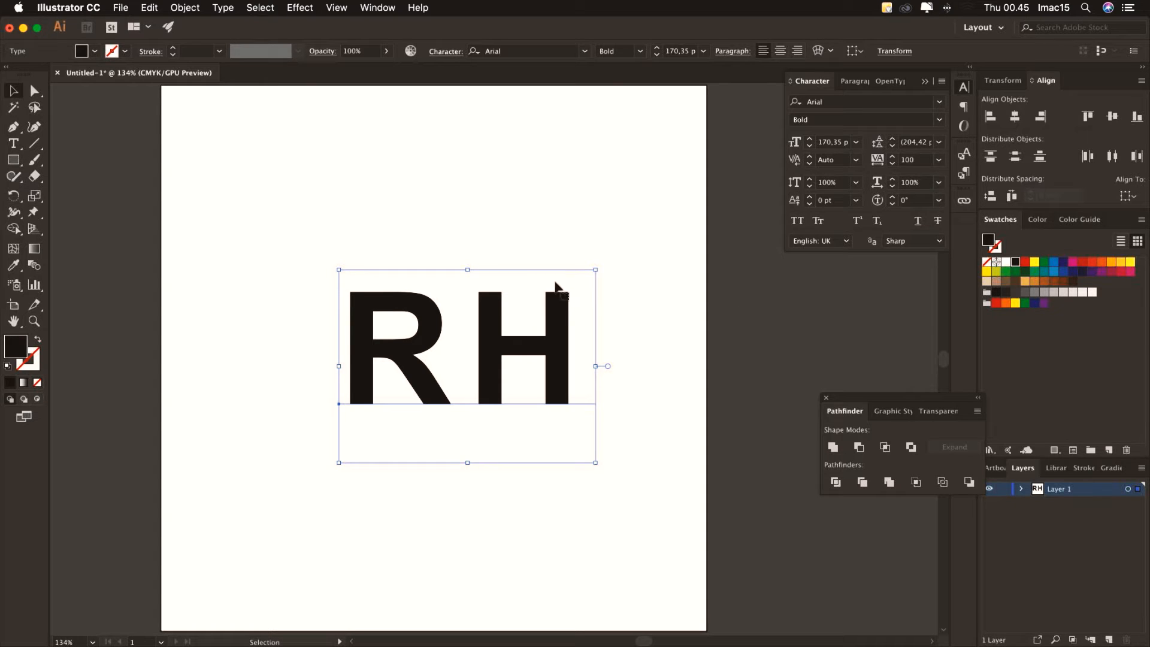
drag(489, 312, 467, 301)
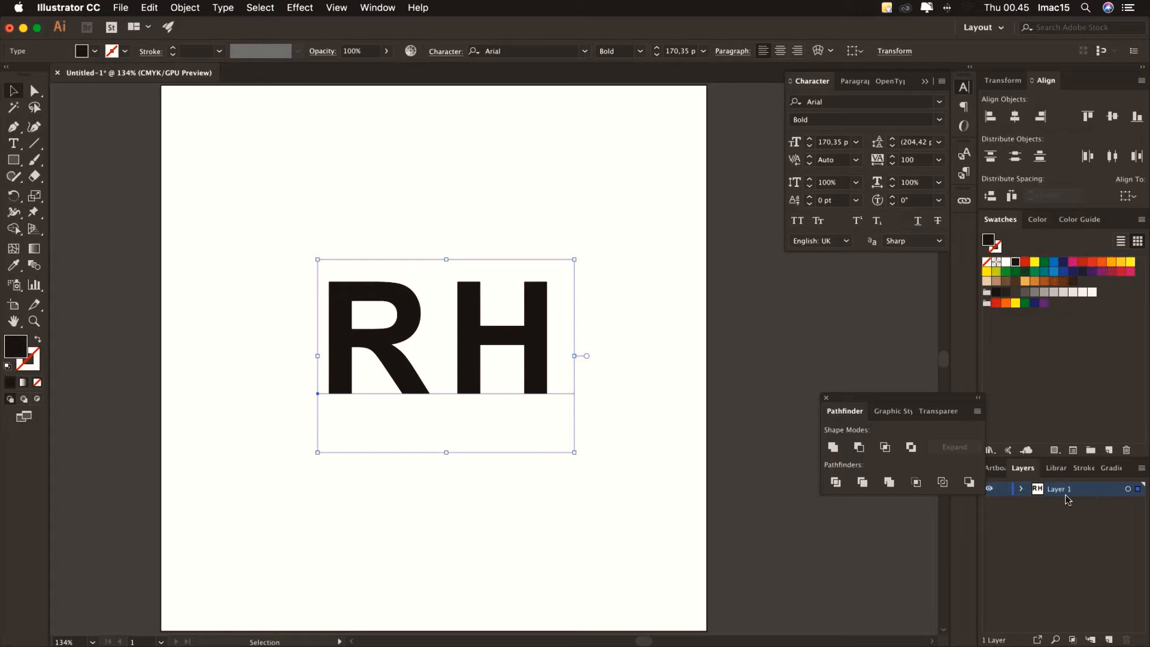
Expand Layer 1, duplicate the RH text object, and move the copy to the artboard top
click(1021, 489)
click(1063, 505)
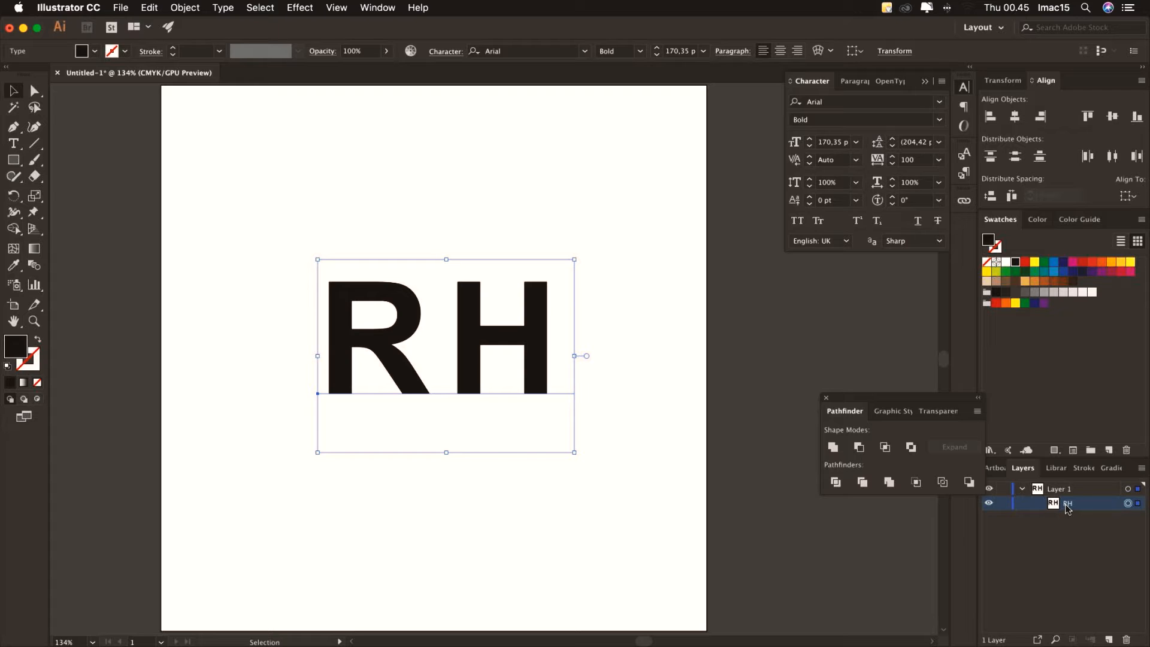
drag(1068, 506, 1109, 638)
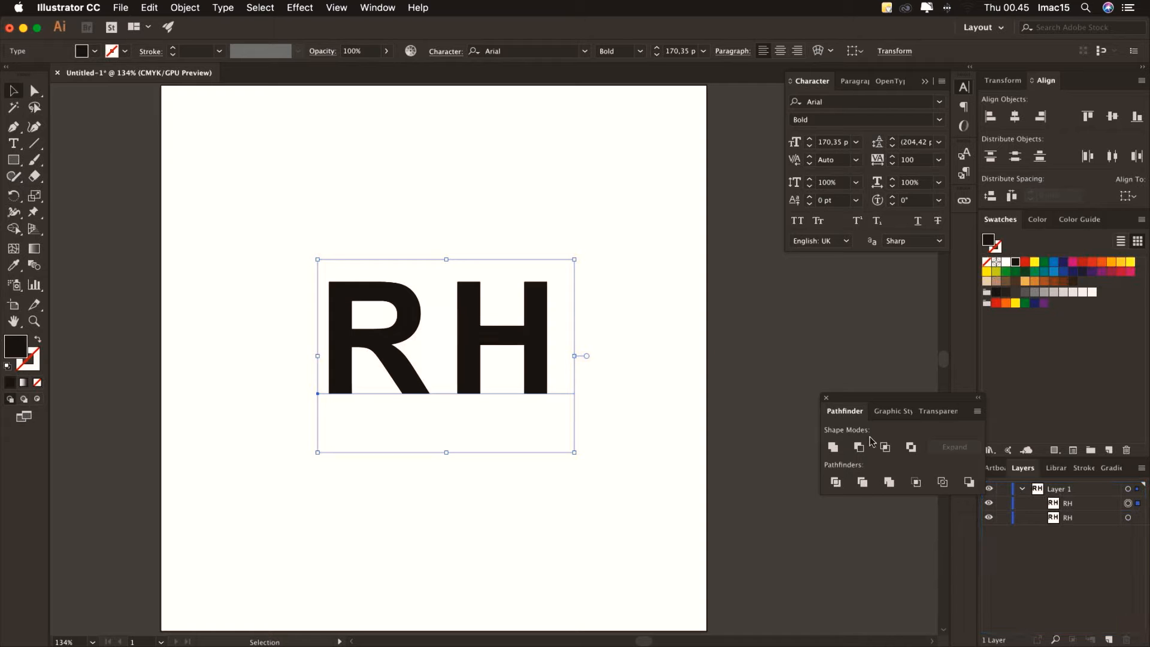
drag(523, 333, 471, 193)
Retype the duplicate as AS, delete it, and reselect the original RH text
click(15, 144)
double_click(500, 199)
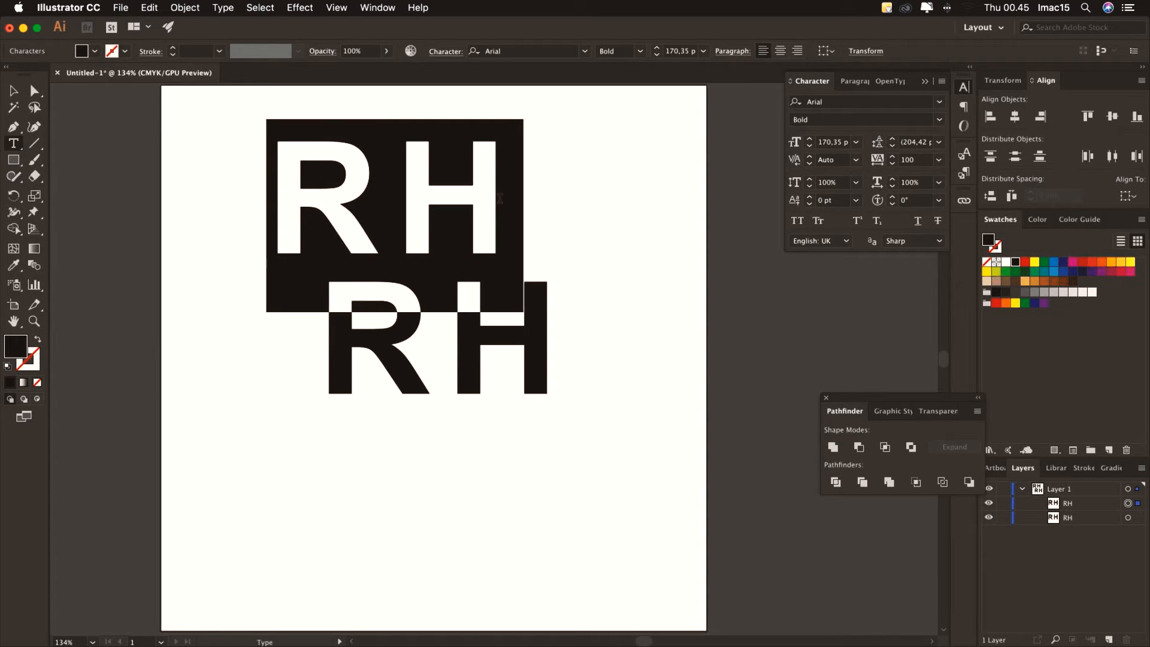
text(AS)
key(Escape)
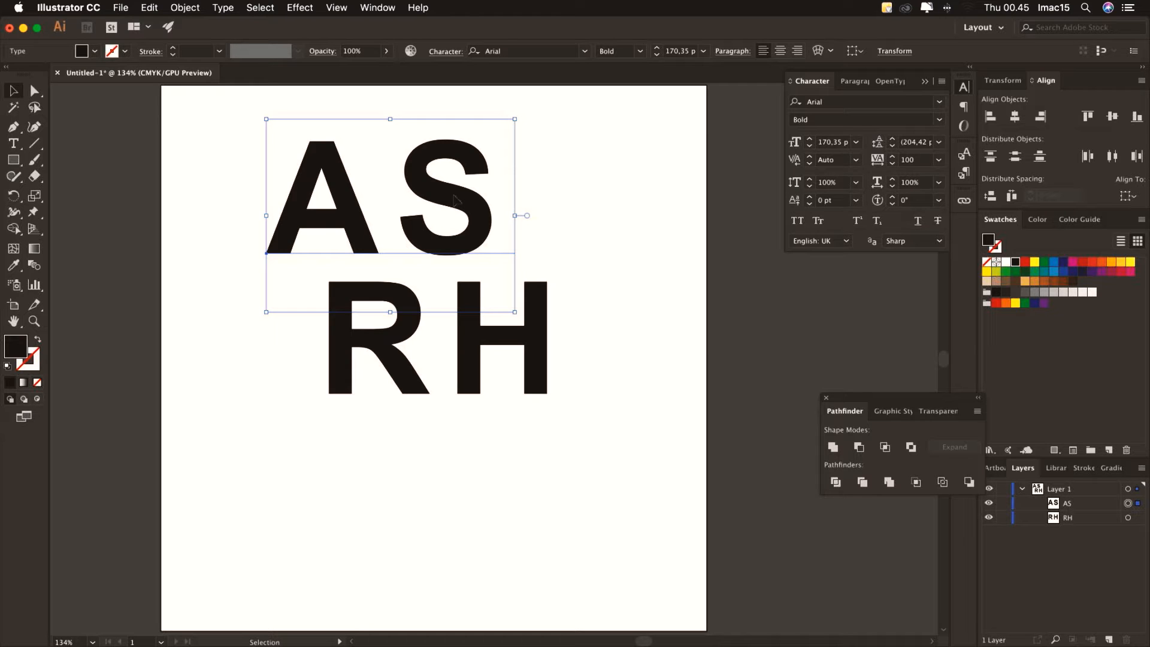
key(Delete)
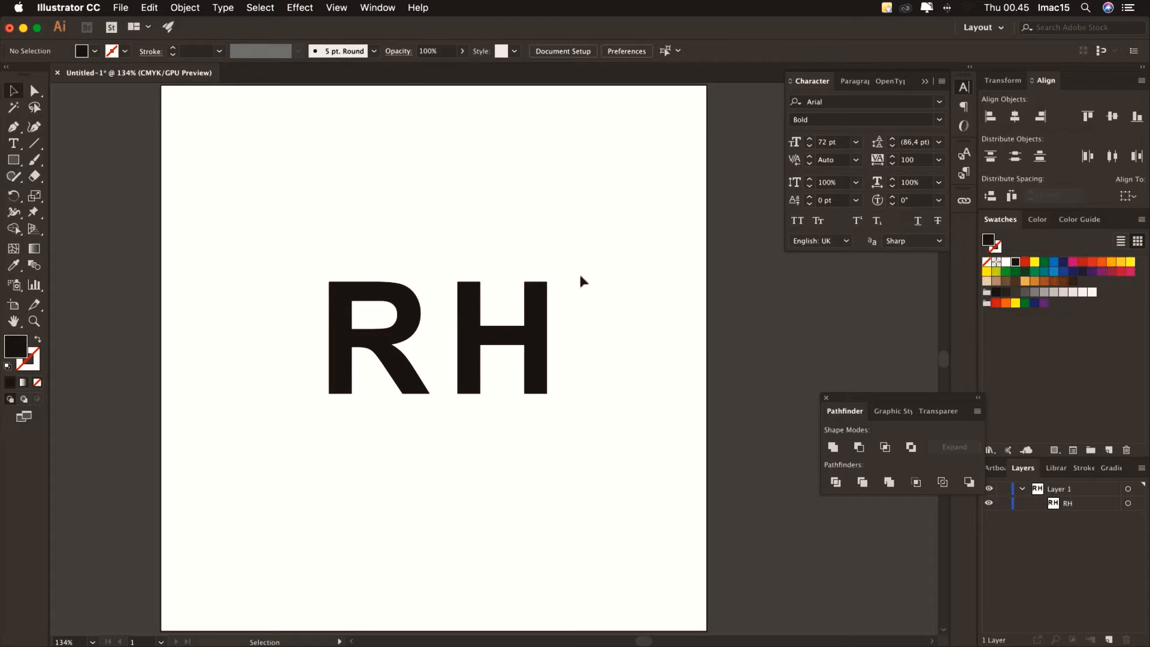
click(1129, 504)
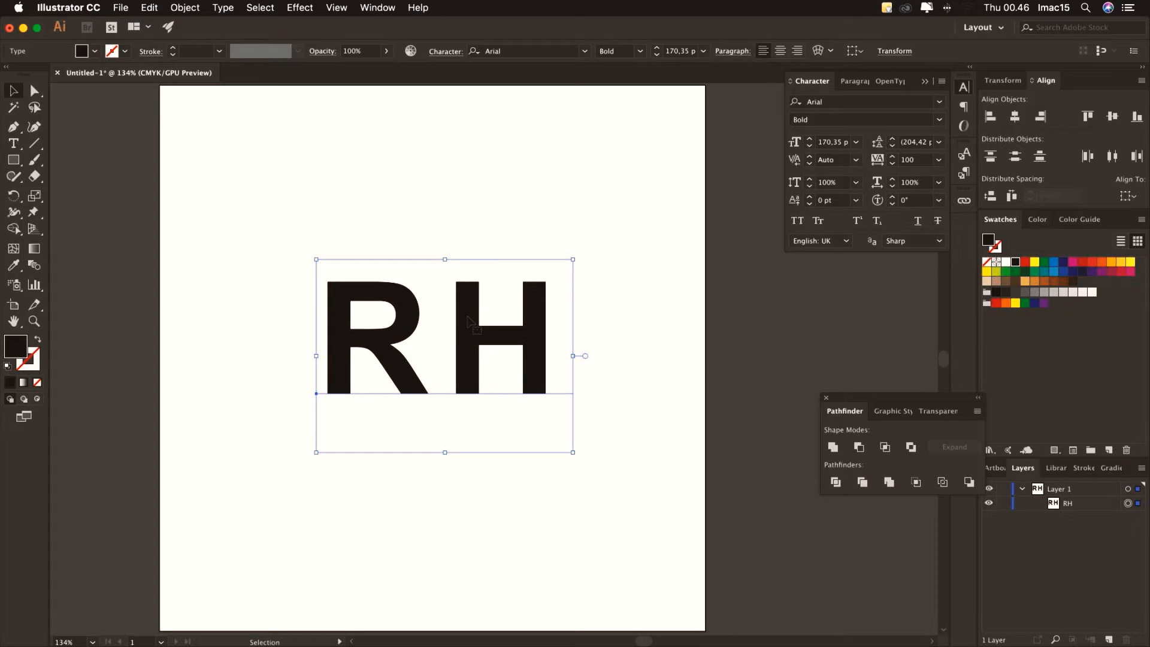
Convert the RH text to outlines with Type > Create Outlines
scroll(467, 318, right, 1)
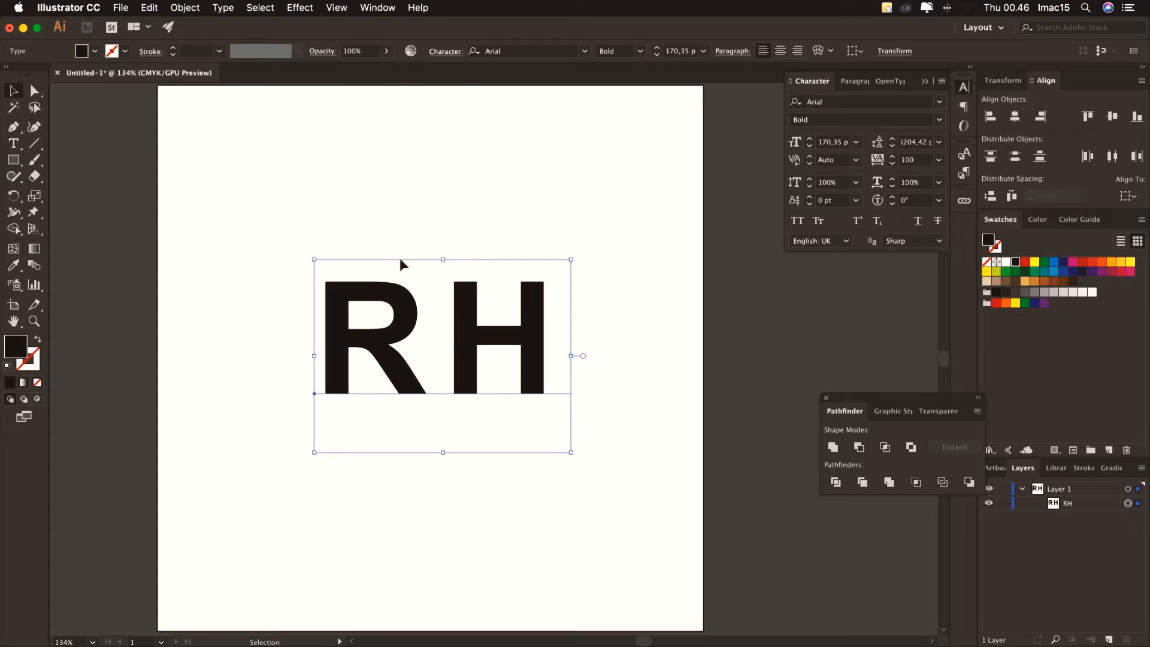
scroll(422, 264, left, 1)
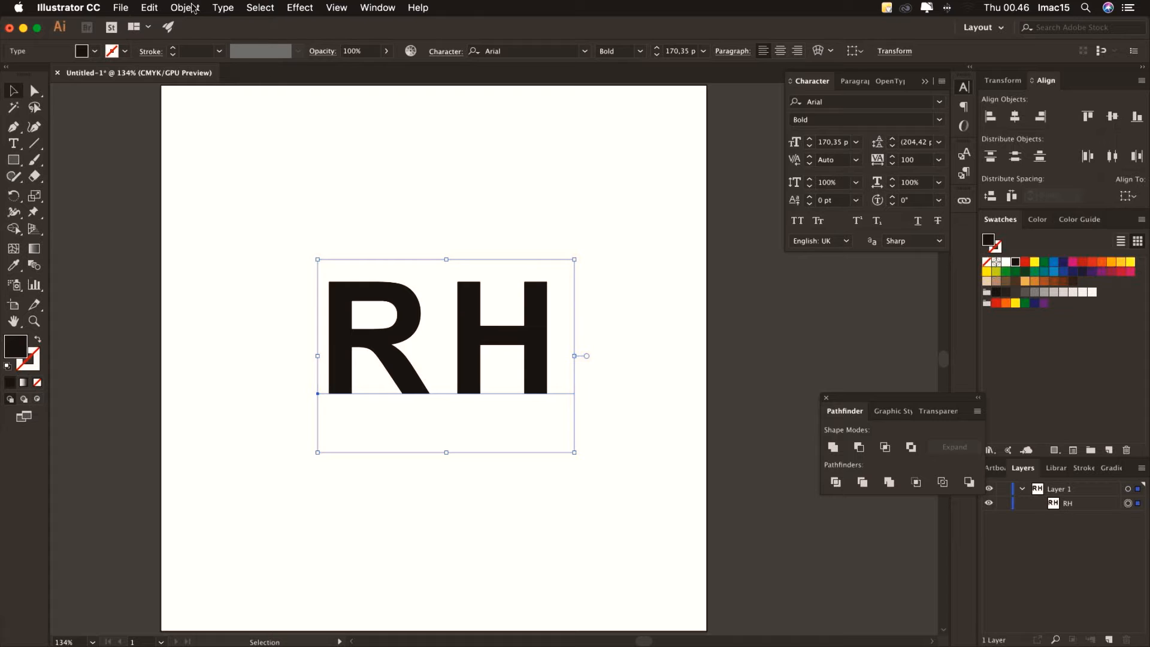
click(222, 8)
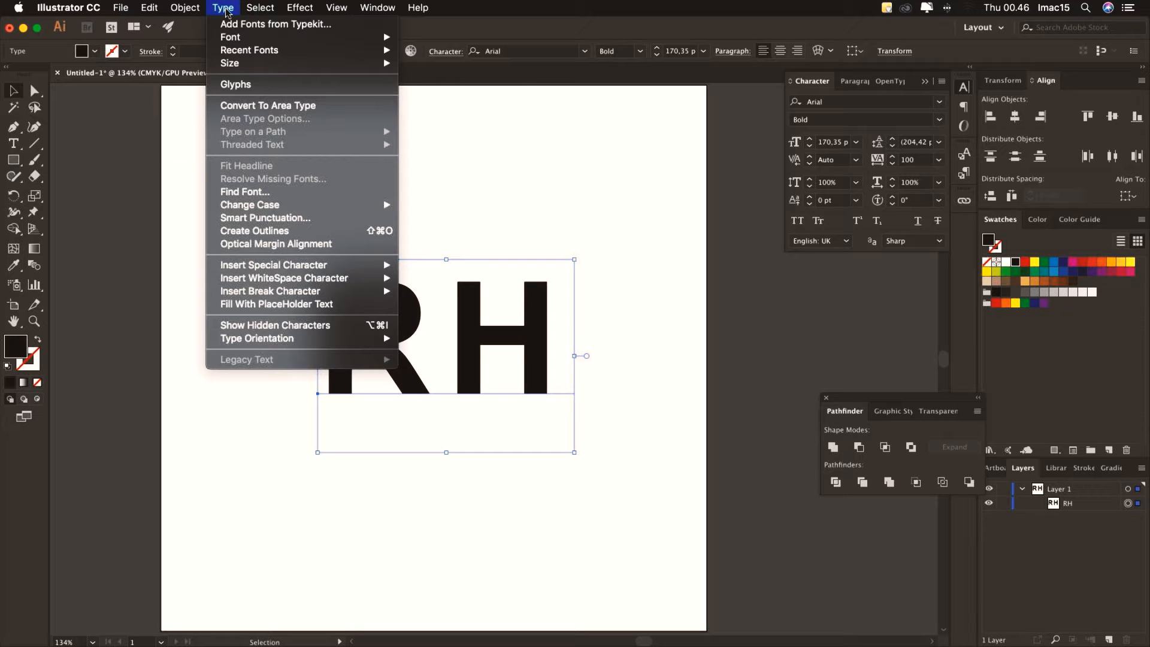
click(290, 233)
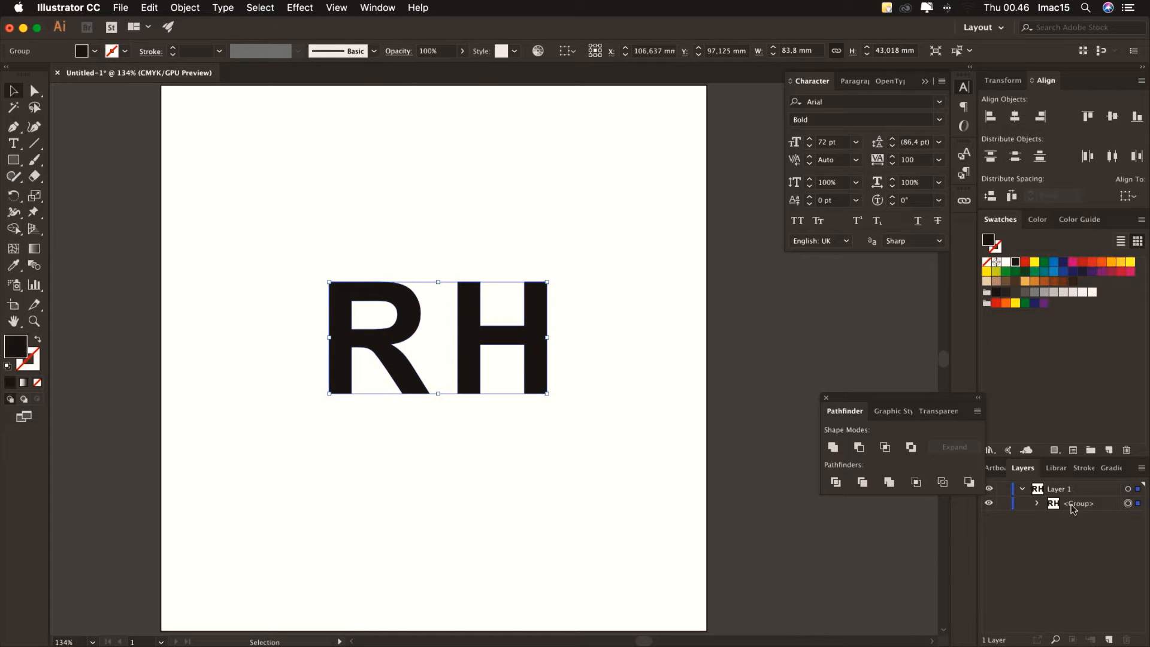
Expand the outline group, inspect the R and H compound paths, then target the whole group
click(1036, 503)
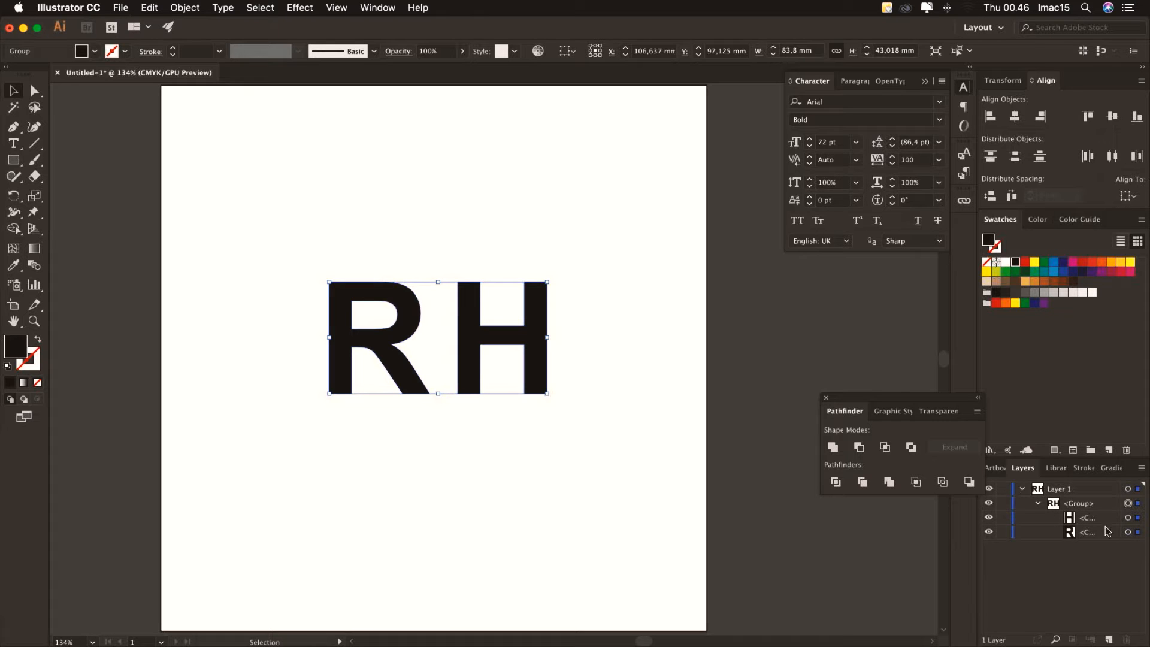
click(1096, 519)
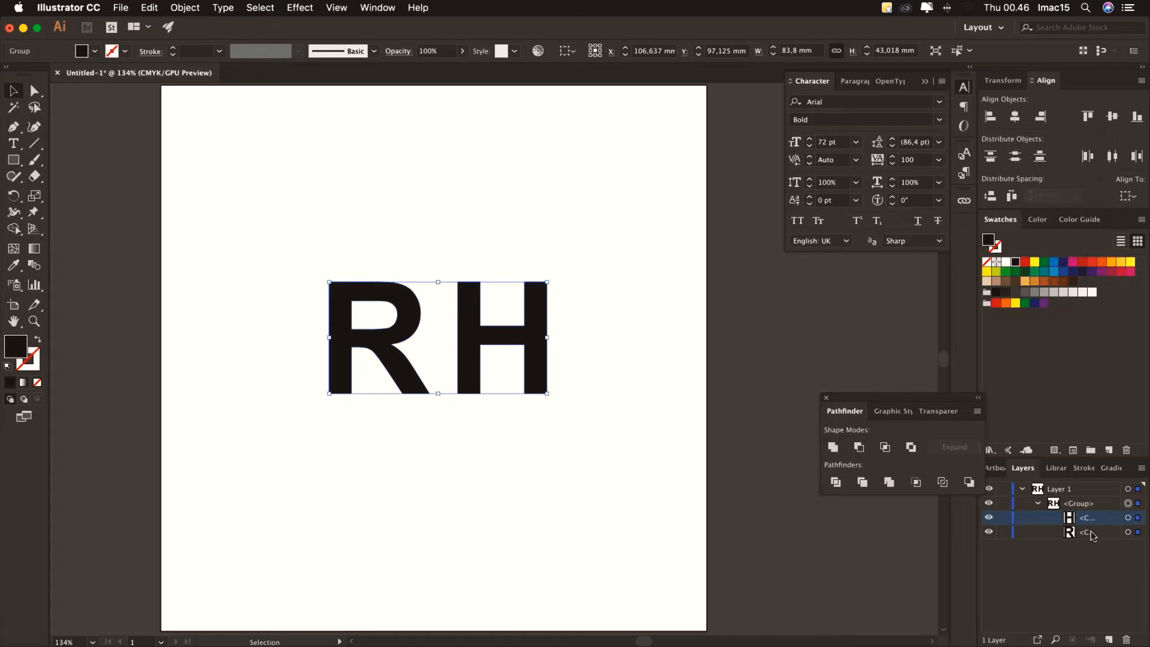
click(1089, 532)
click(1128, 532)
click(1129, 519)
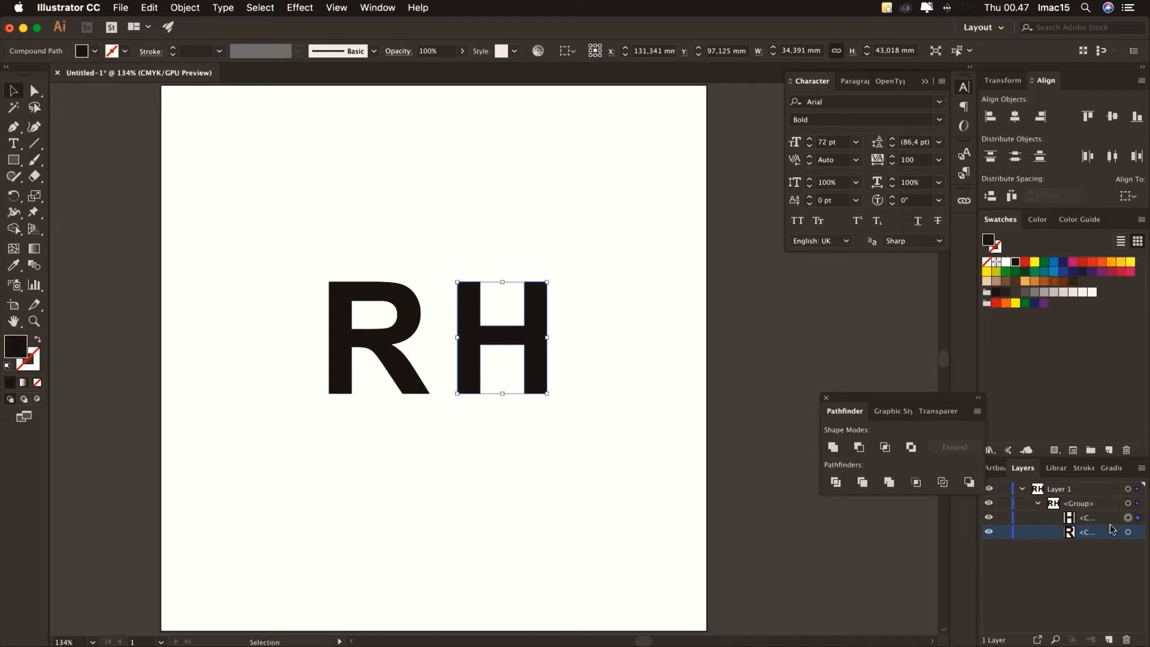
click(1129, 532)
click(1128, 518)
click(1129, 504)
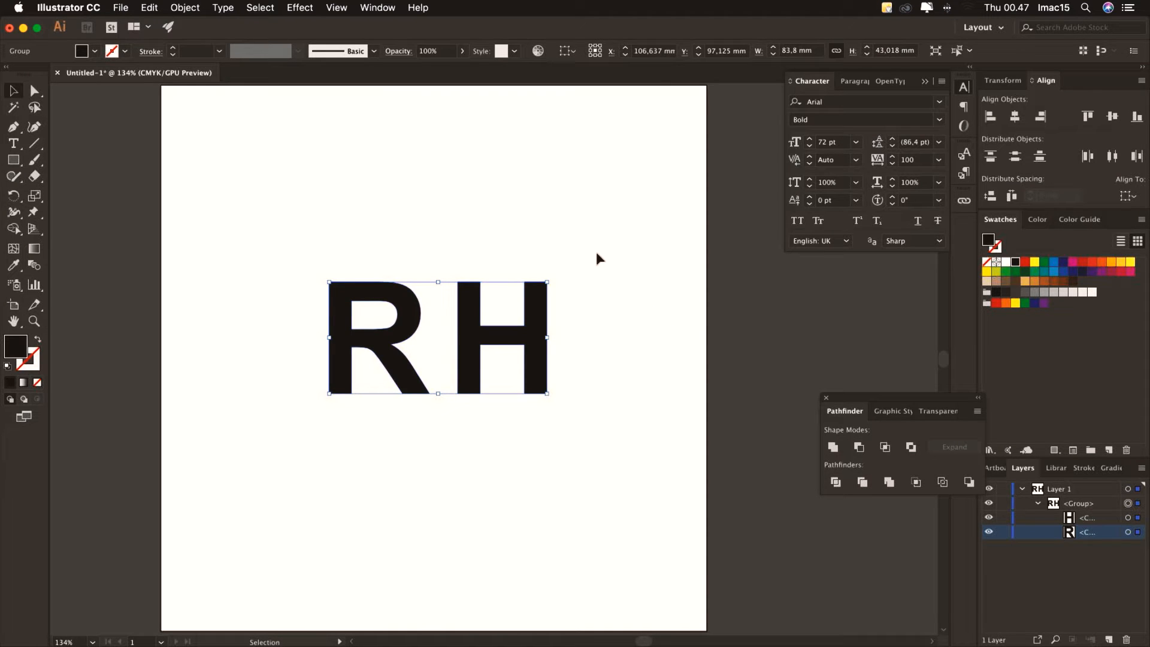
click(195, 13)
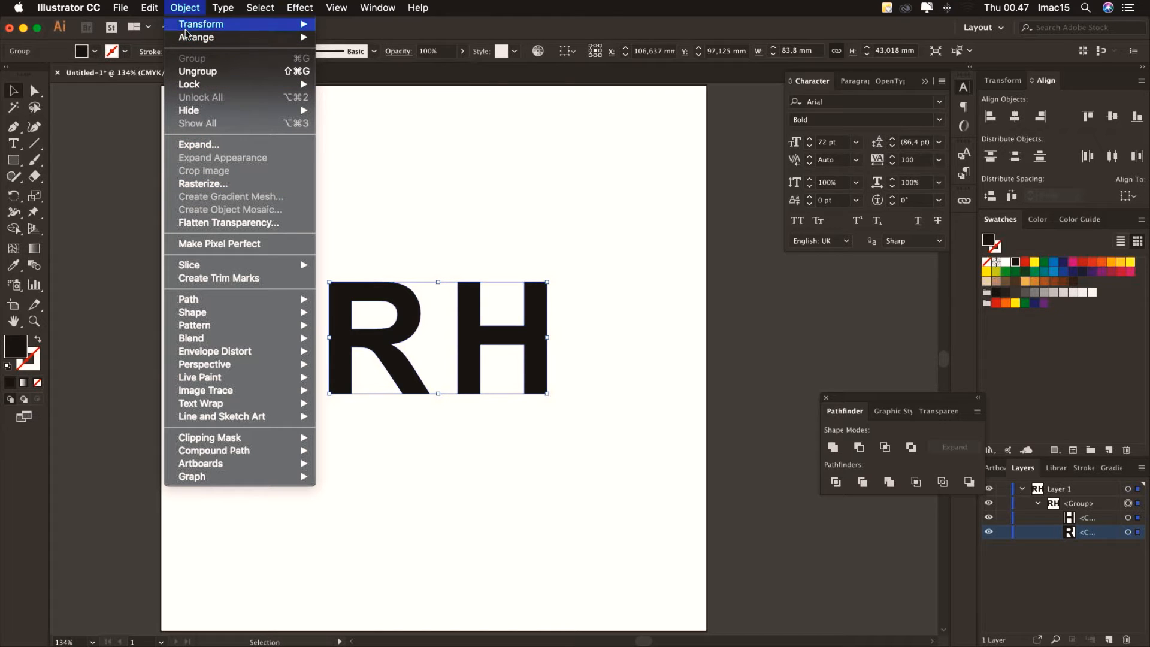
Apply Offset Path with a -1.5 mm offset and preview on to create inset R and H shapes
mouse_move(231, 300)
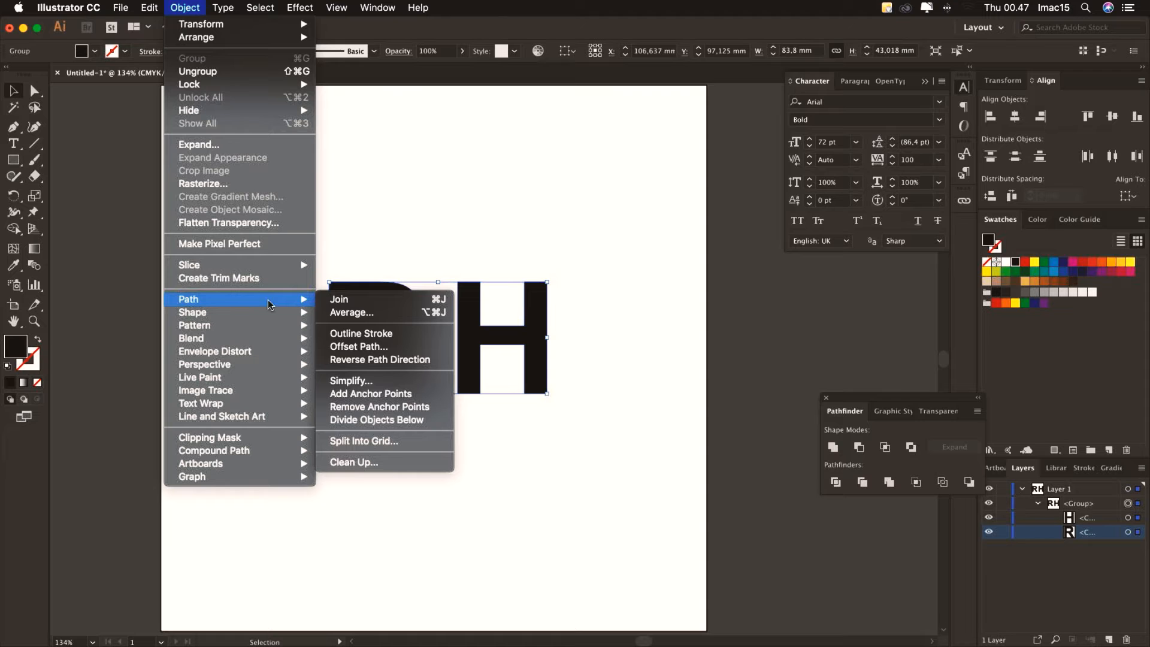
click(356, 346)
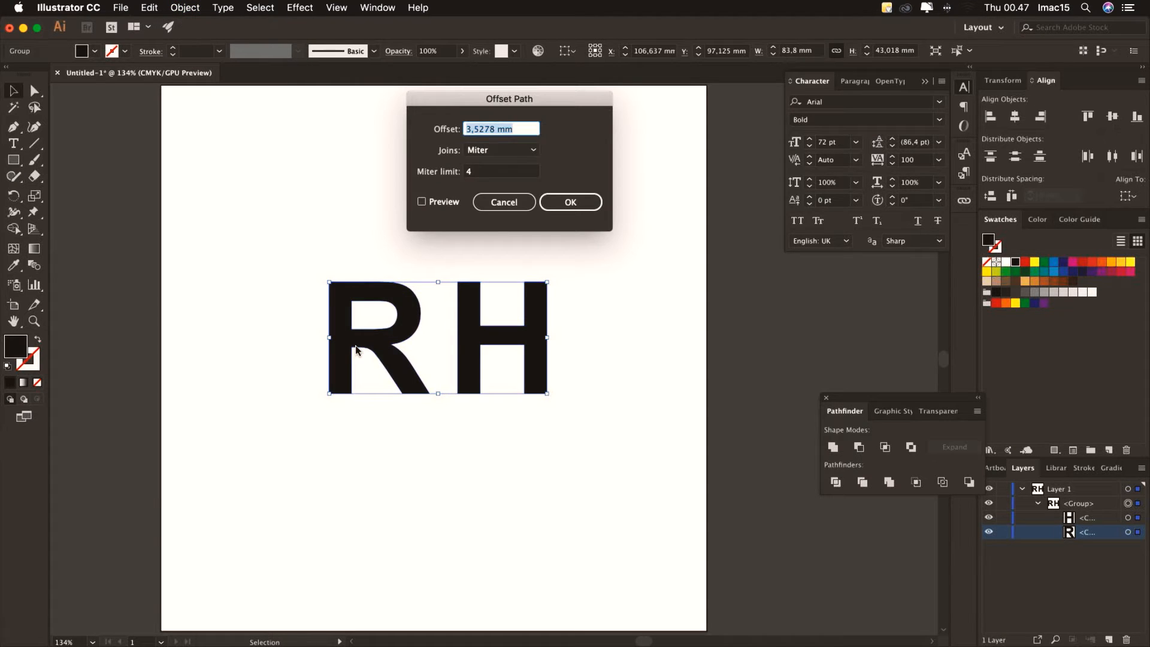
click(421, 201)
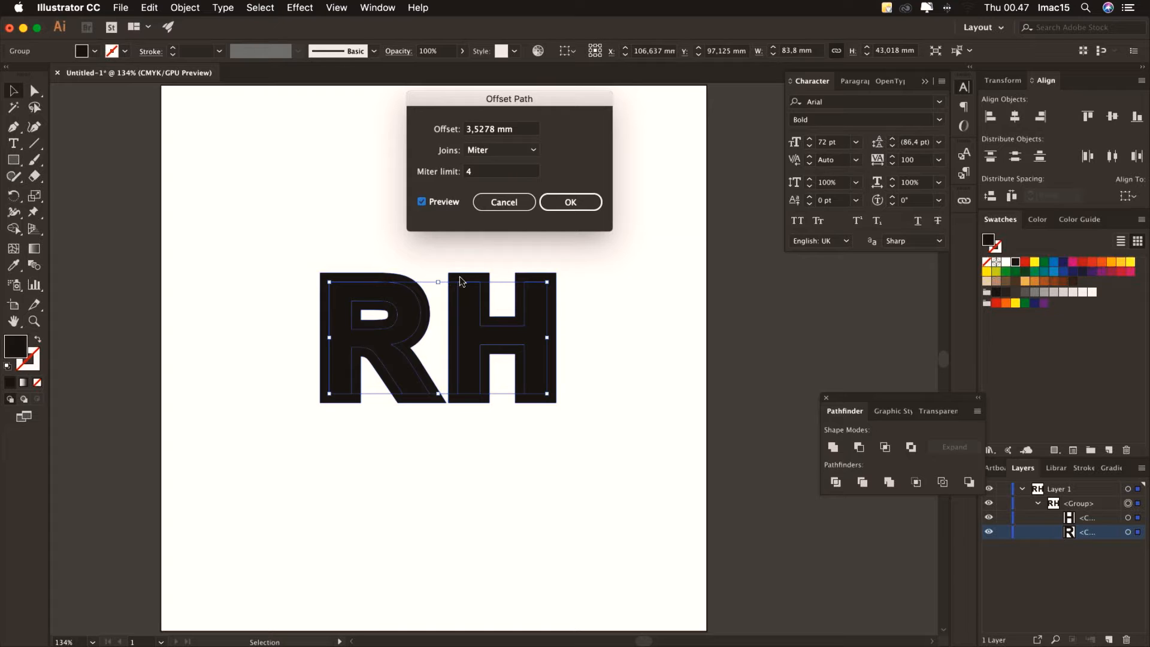
double_click(481, 130)
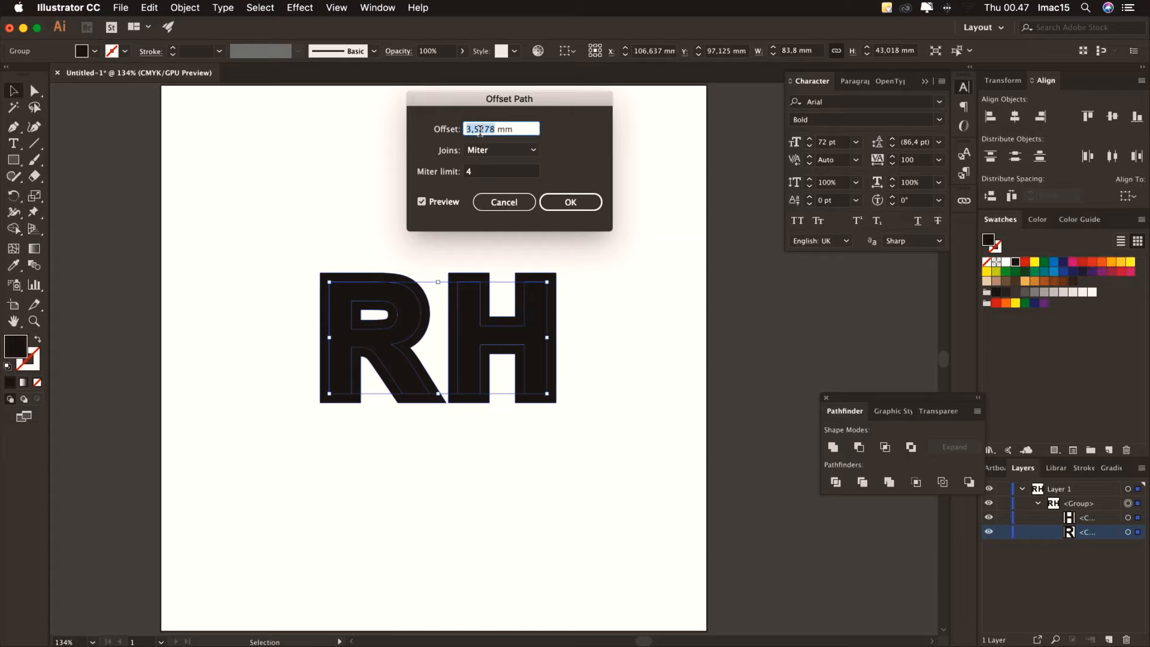
click(484, 172)
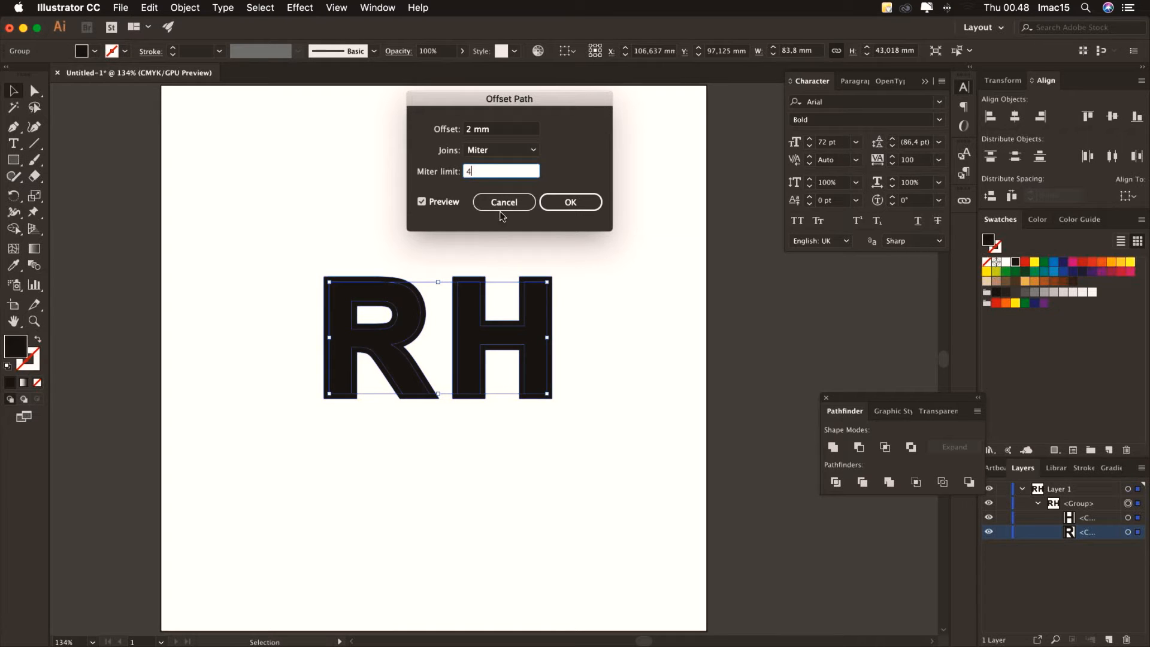
click(468, 130)
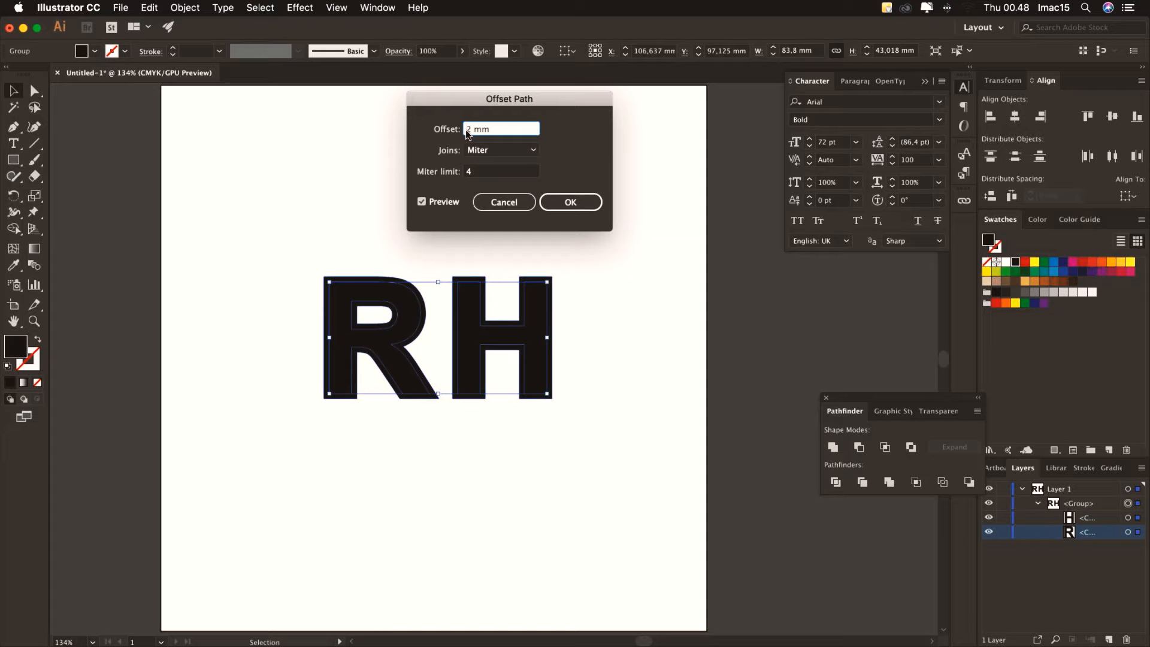
text(-)
click(483, 172)
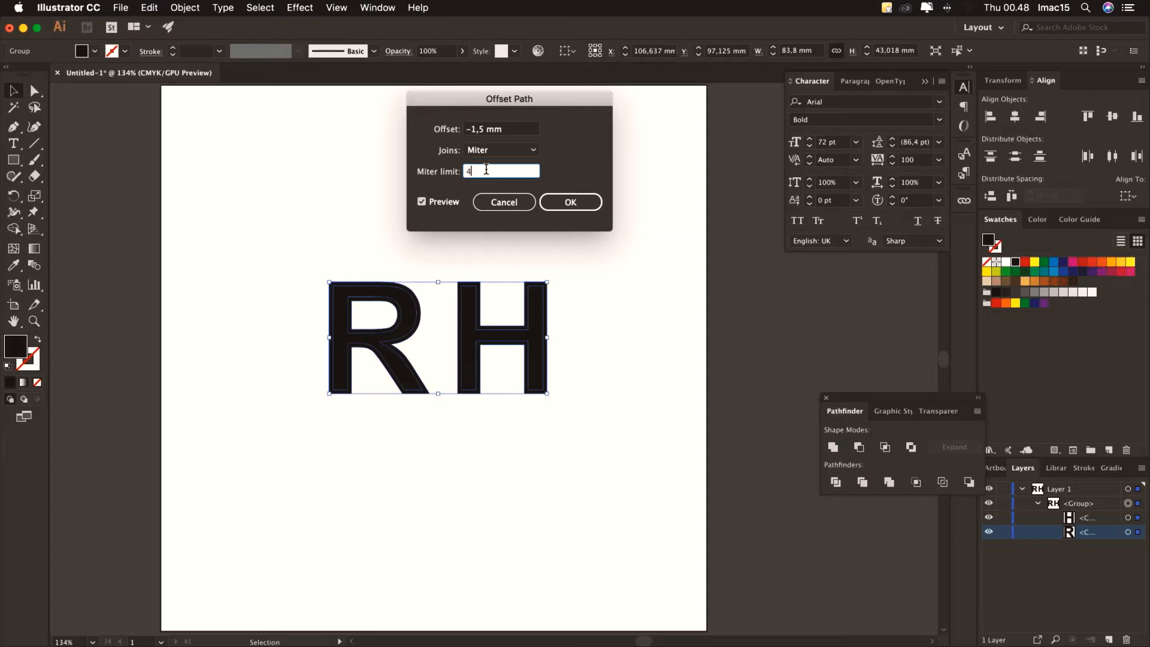
click(552, 206)
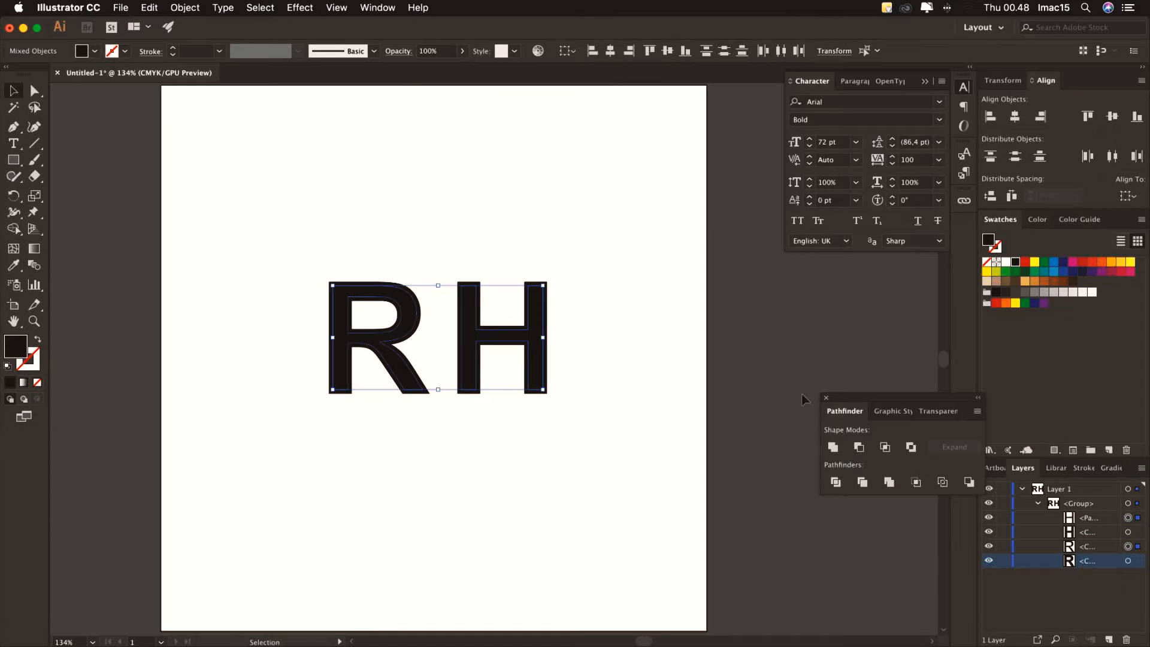
click(1101, 518)
Reorder the letter shapes in the Layers panel so R sits above H
click(1099, 548)
click(1105, 562)
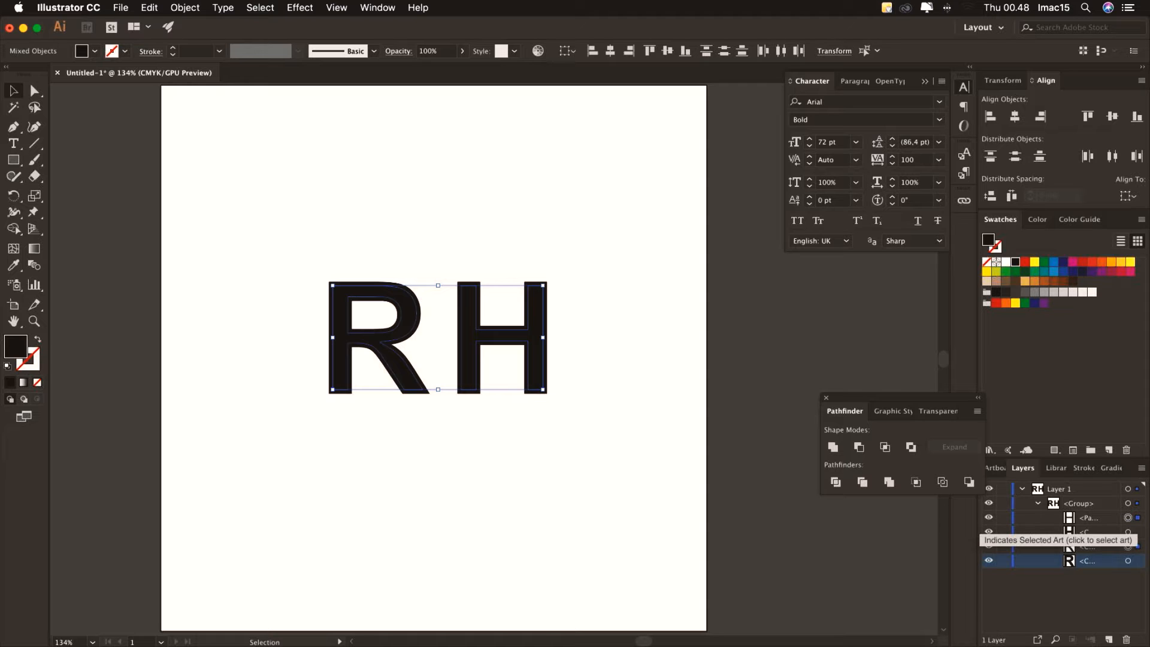
click(1085, 559)
drag(1085, 551, 1084, 531)
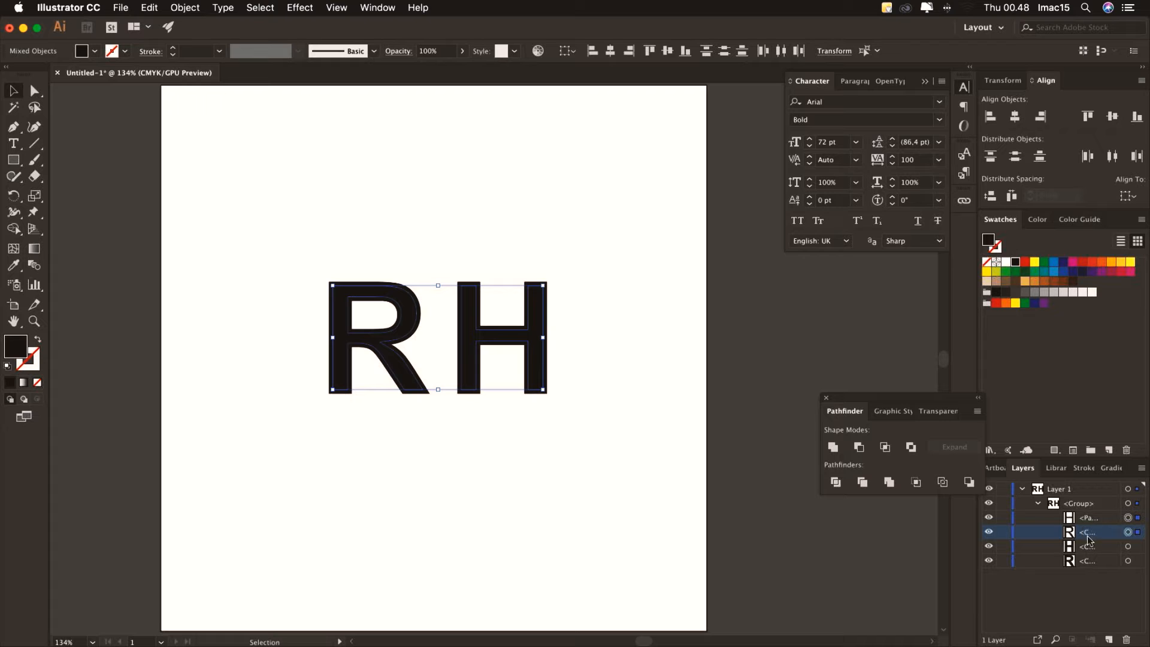
click(1128, 560)
Move the inset R and H paths out of the group to sit above it
click(1127, 517)
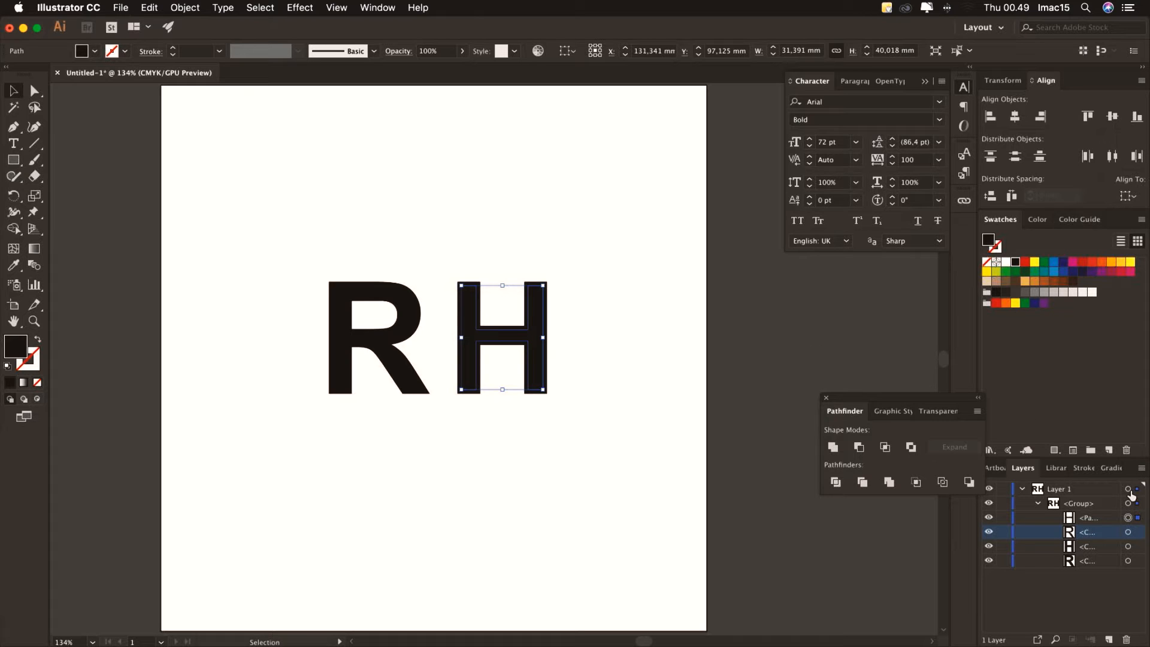
shift+click(1088, 521)
drag(1089, 521, 1085, 503)
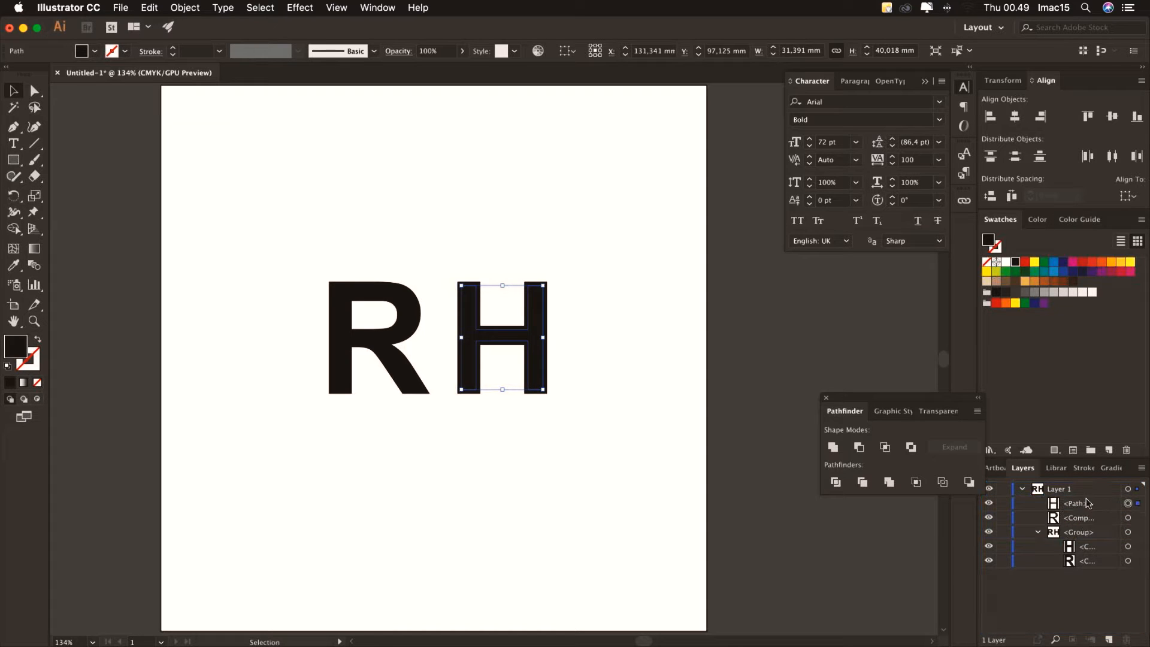
click(1129, 534)
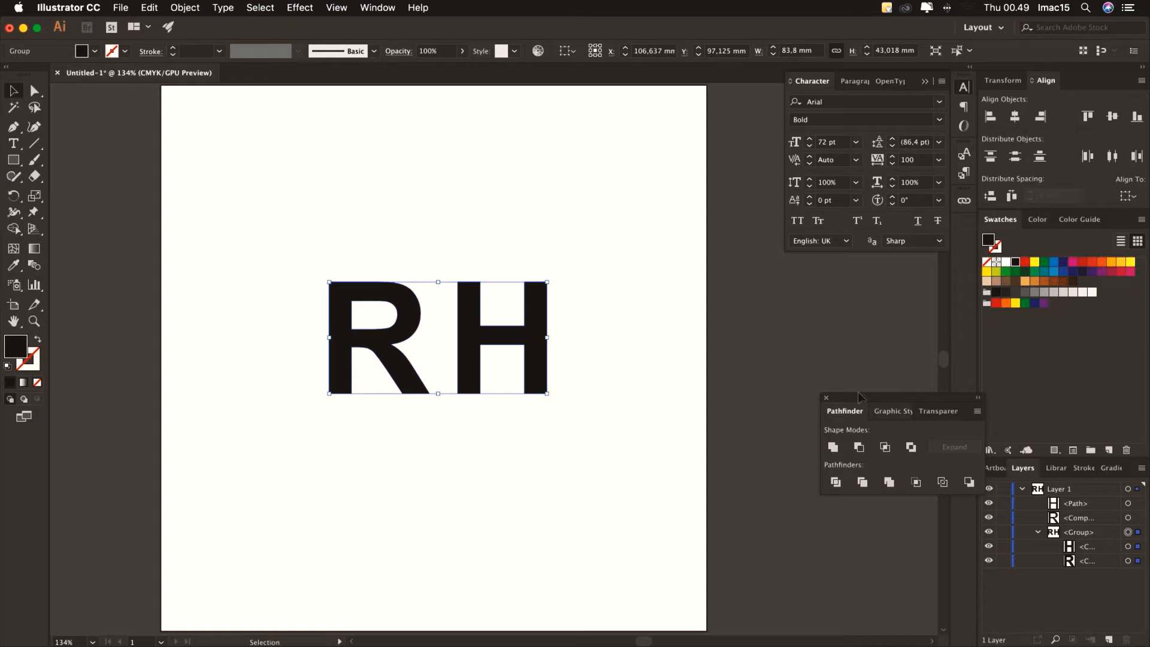
Reopen Offset Path for the RH group and enter a positive 2 mm offset with preview
click(195, 8)
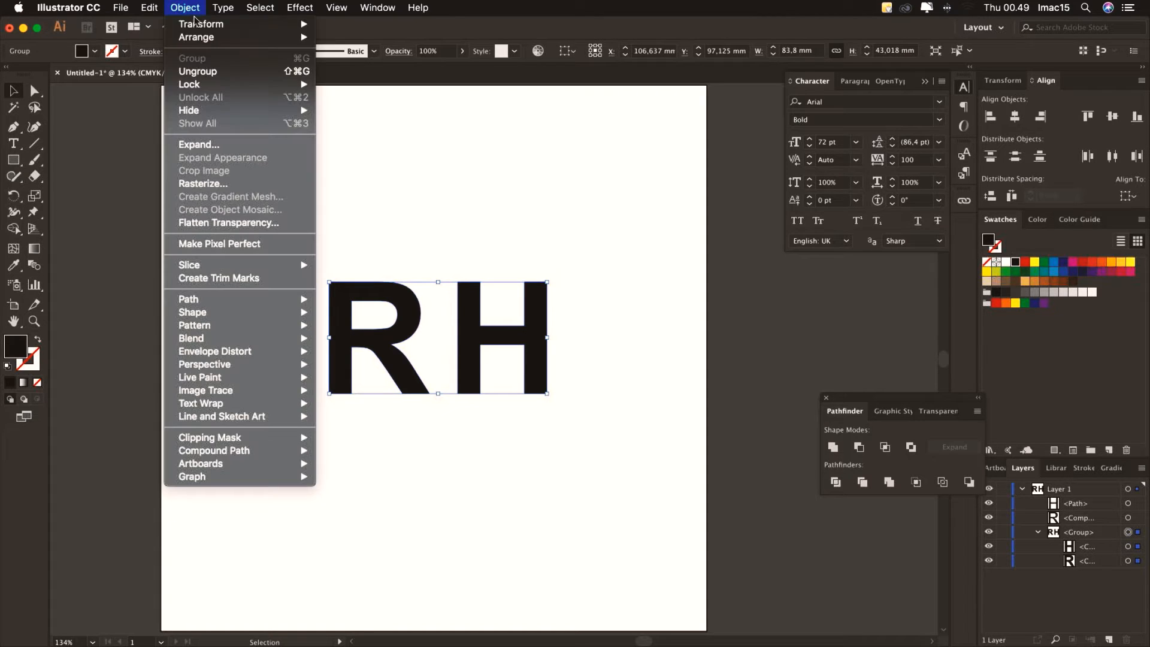
mouse_move(290, 302)
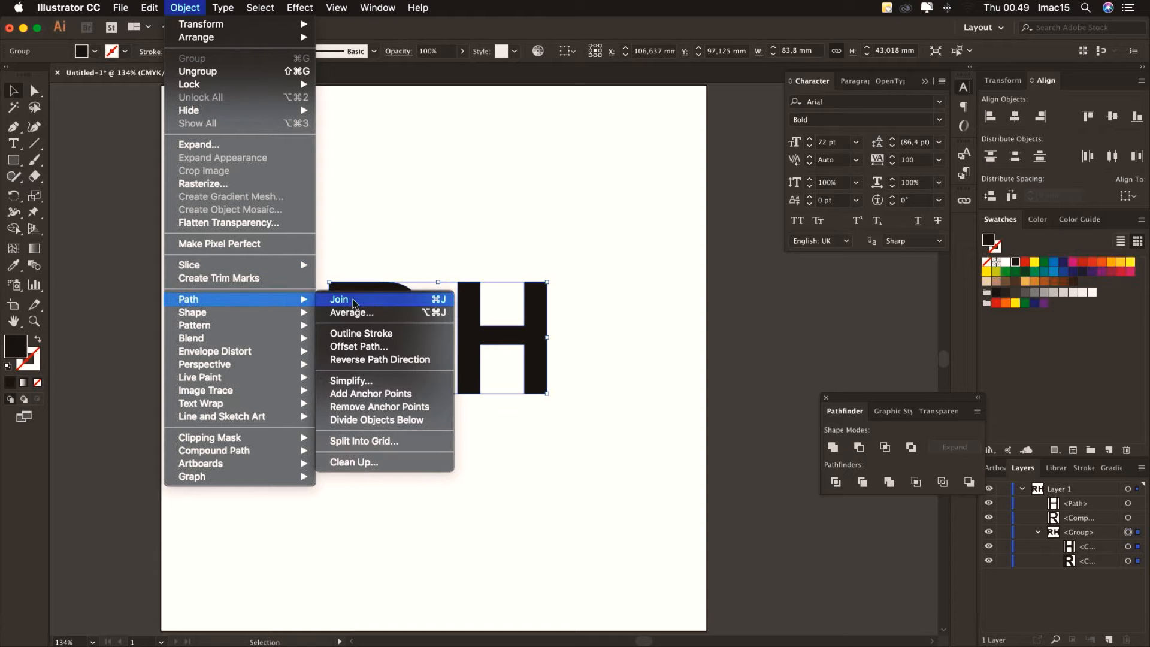
click(358, 347)
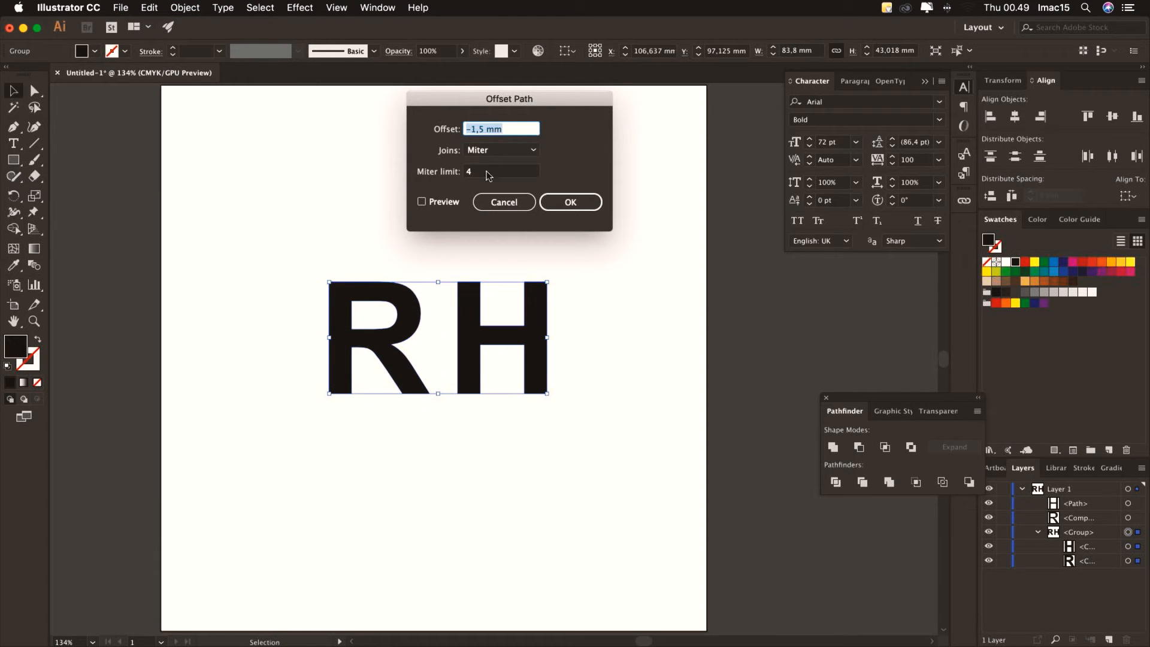
click(472, 129)
drag(482, 130, 472, 130)
double_click(481, 130)
drag(481, 130, 442, 132)
text(2)
click(492, 173)
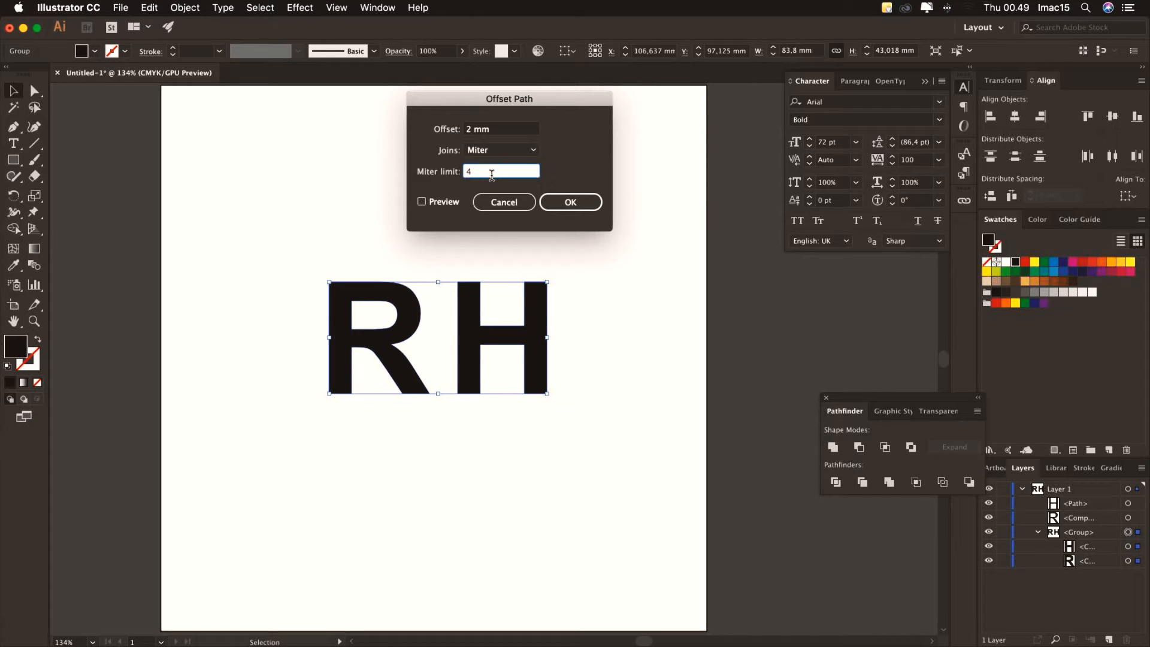
click(446, 204)
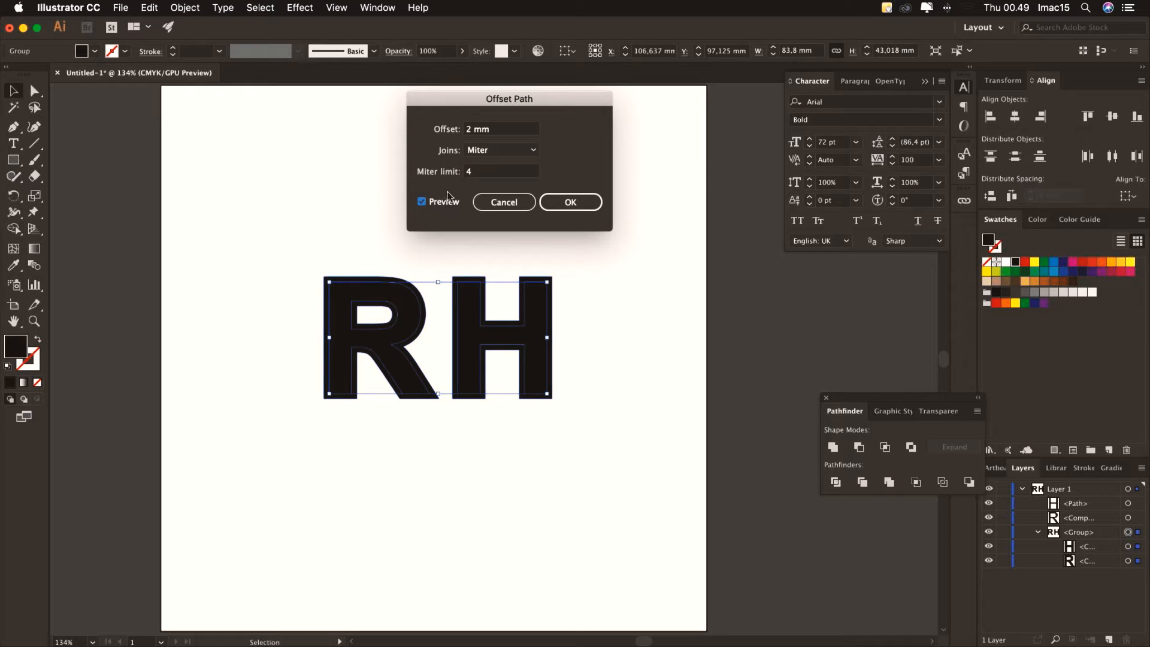
Increase the offset to 2.5 mm and apply it to add expanded letter shapes
click(473, 130)
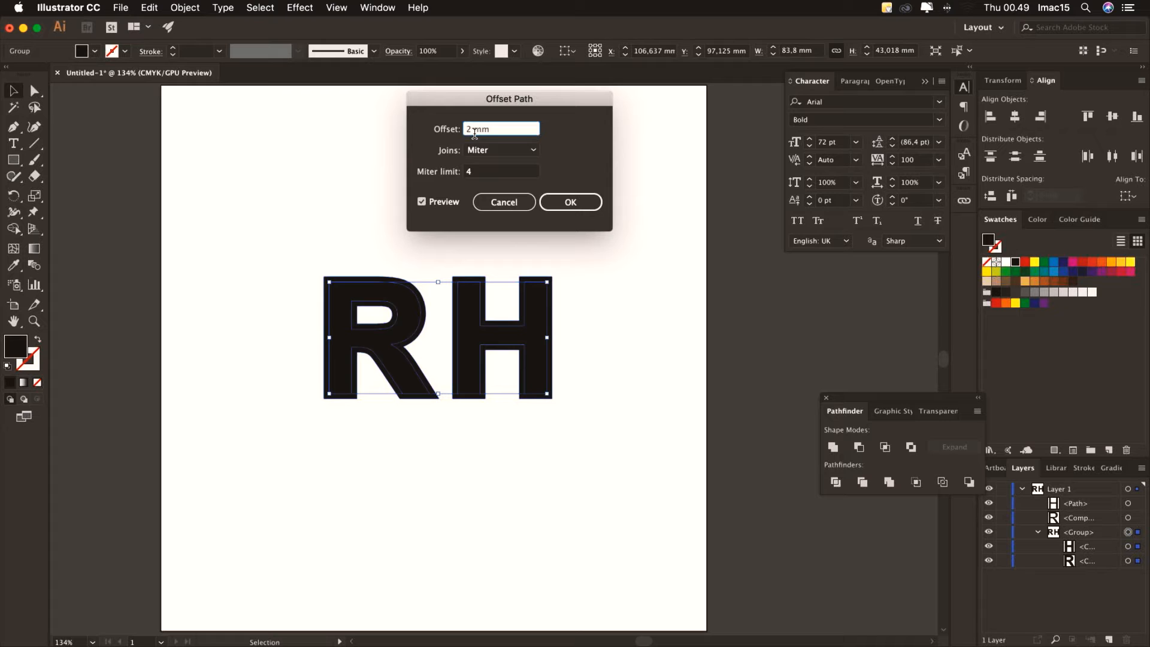
text(,5)
key(Tab)
key(Tab)
click(552, 201)
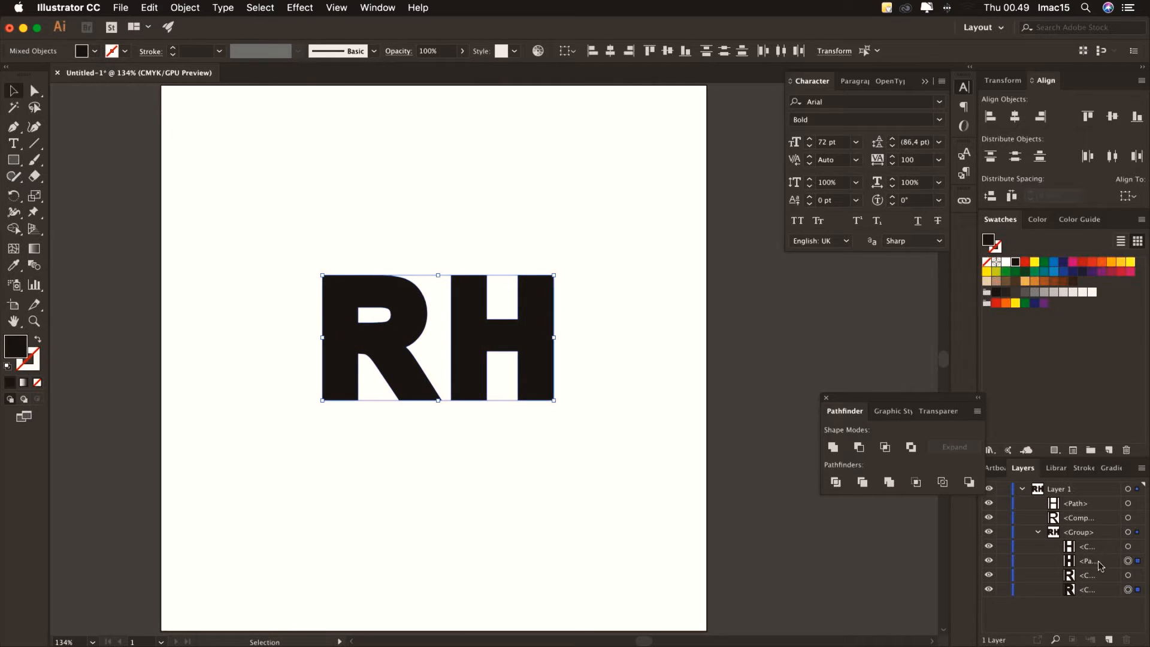
Move the expanded R and H paths out of the group to sit above it in Layer 1
click(1092, 565)
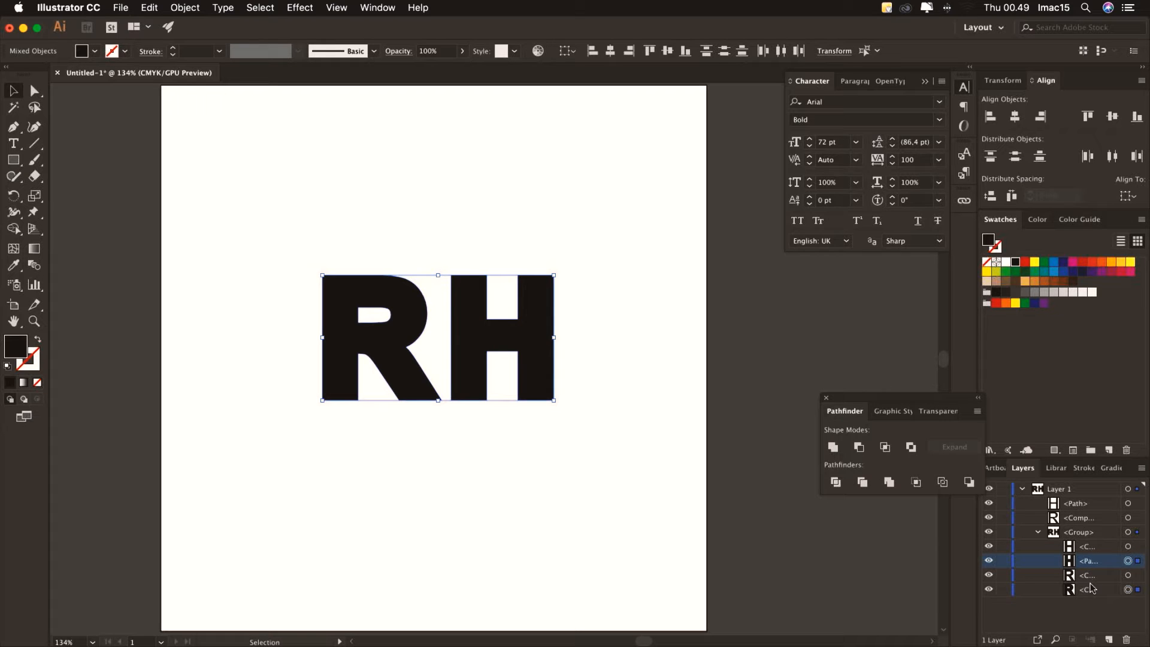
drag(1088, 568, 1092, 583)
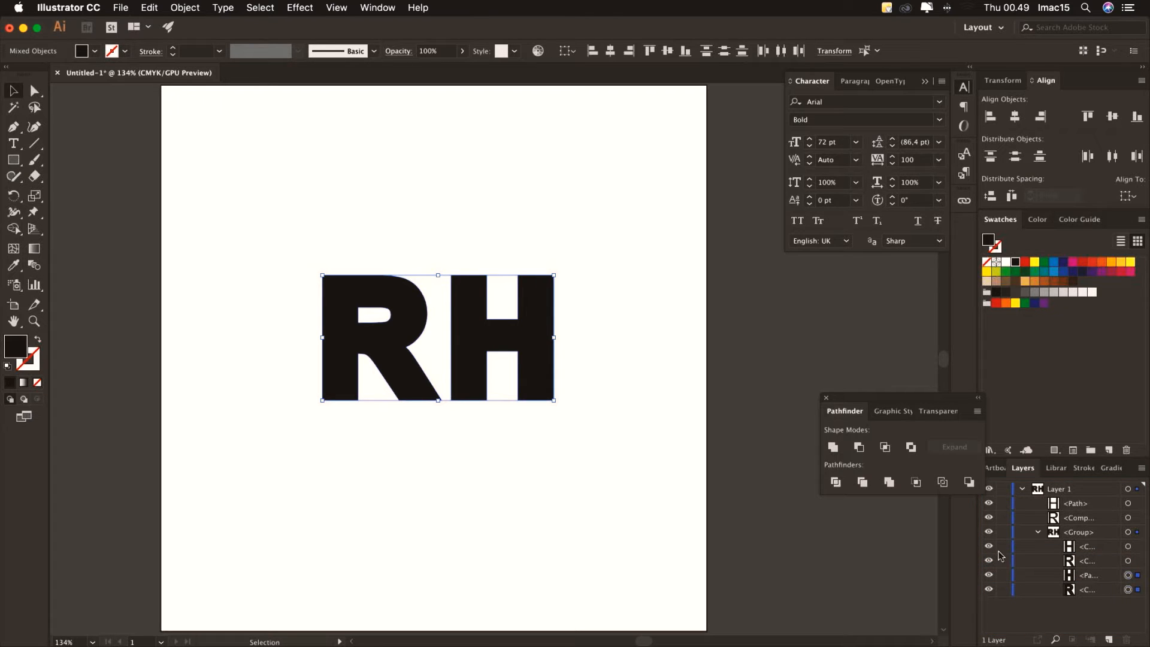
click(1083, 576)
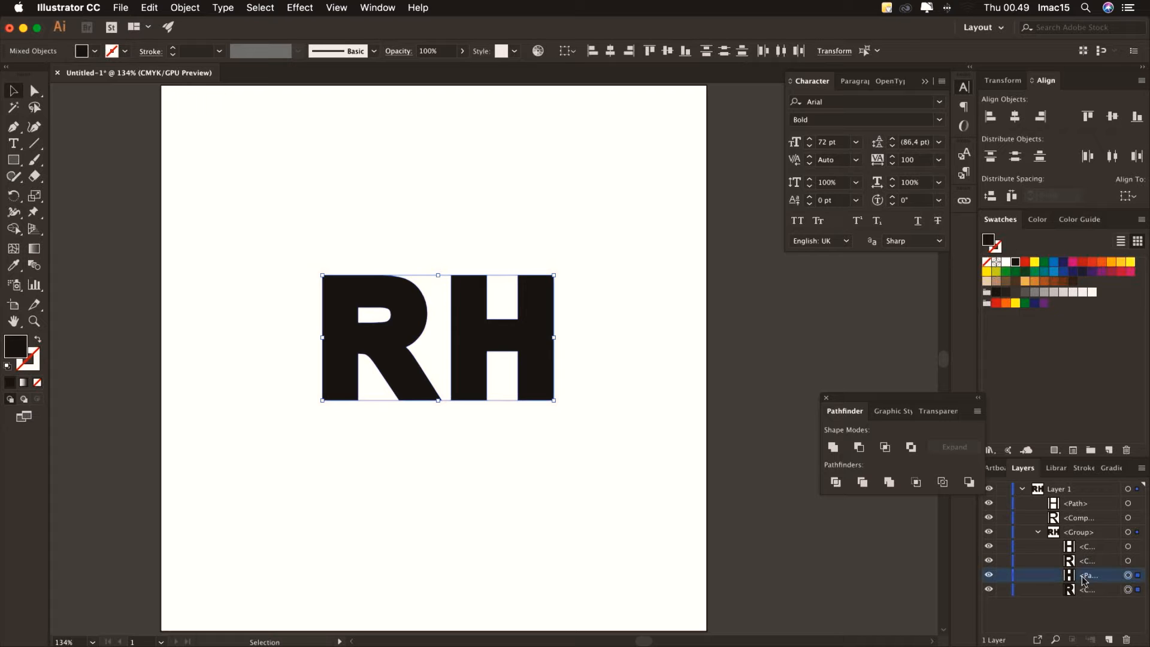
shift+click(1093, 591)
drag(1087, 580, 1080, 528)
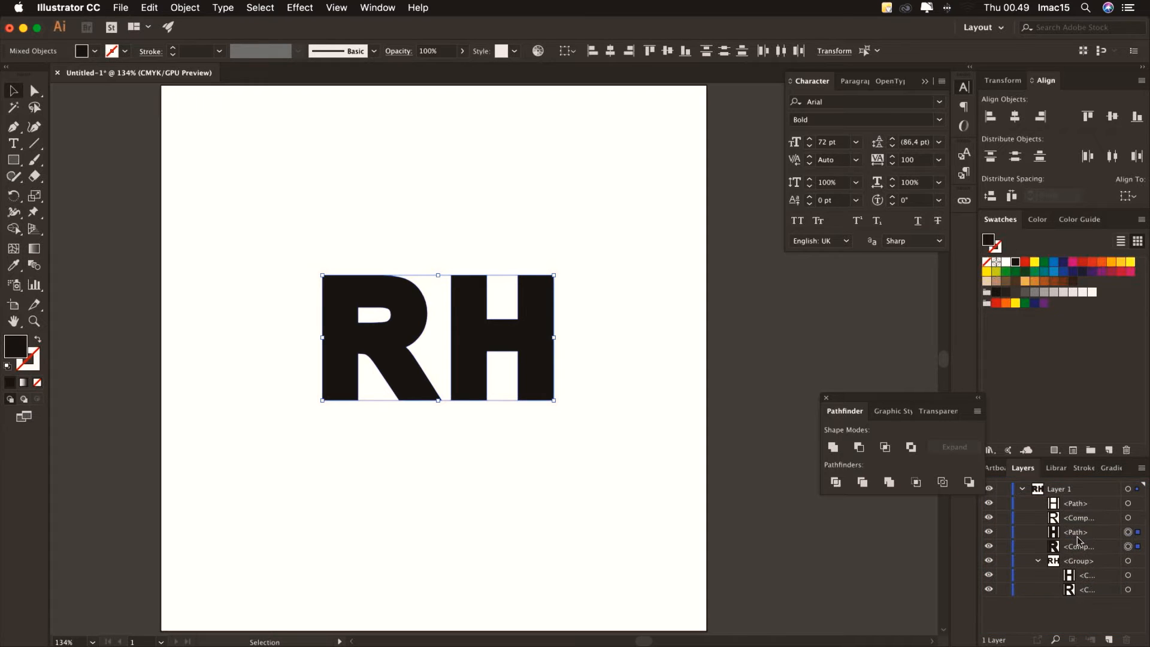
Collapse and hide the original RH group, then select the inset R and H shapes
click(1039, 559)
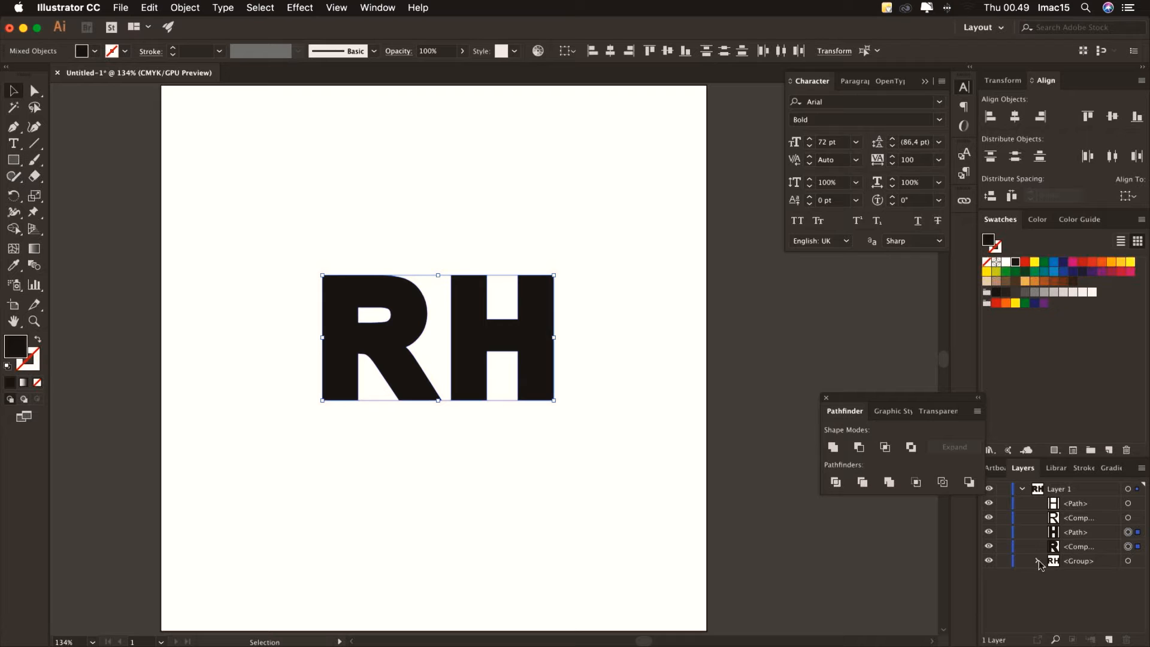
click(988, 561)
click(1128, 519)
shift+click(1128, 504)
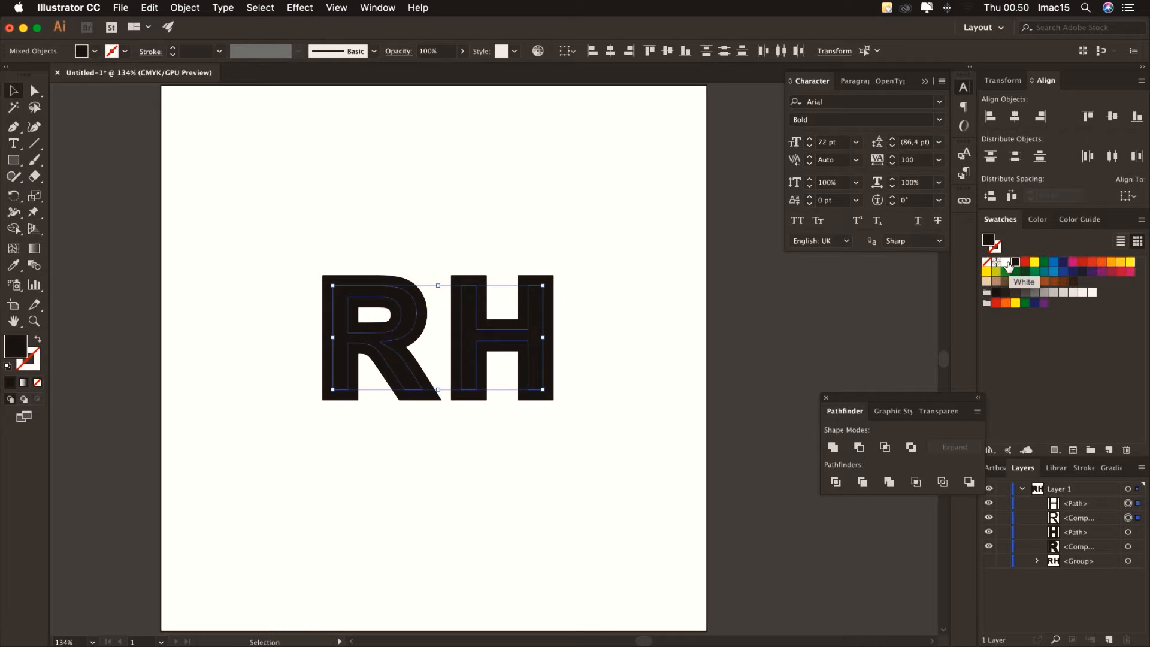
click(1007, 262)
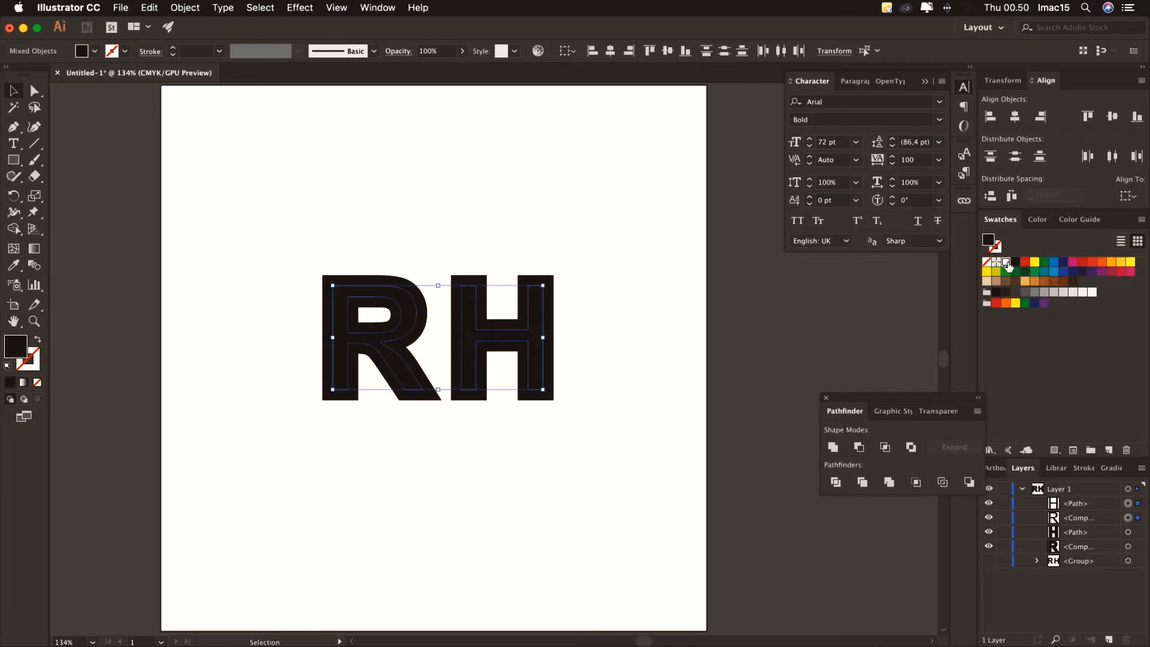
click(645, 271)
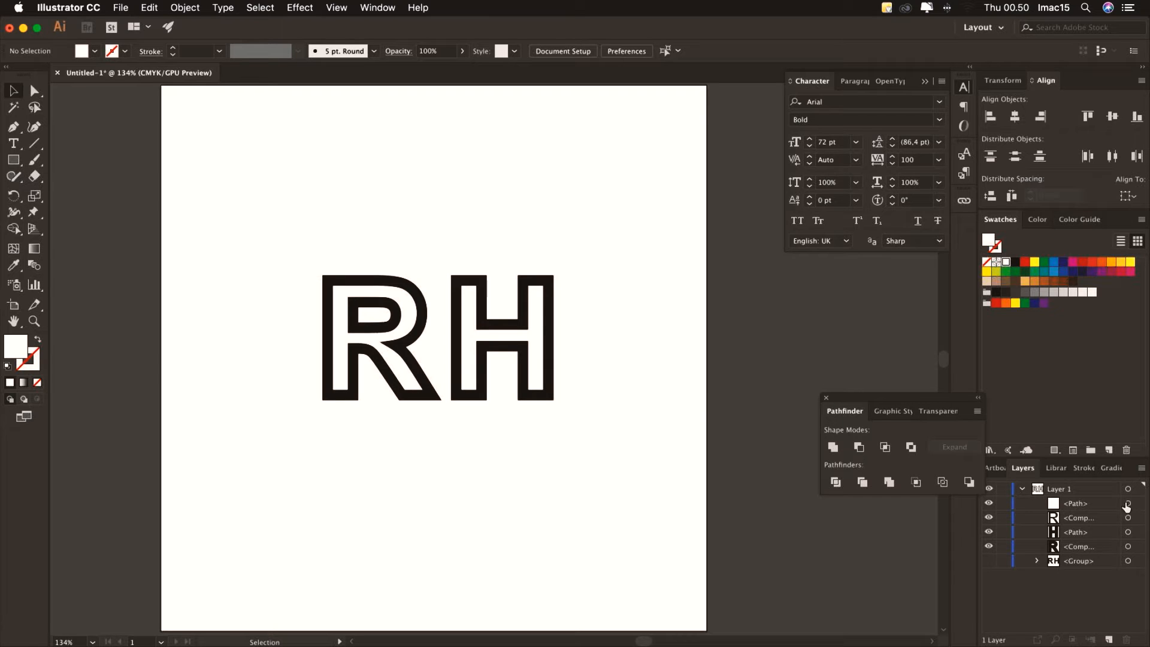
click(1128, 533)
click(1128, 546)
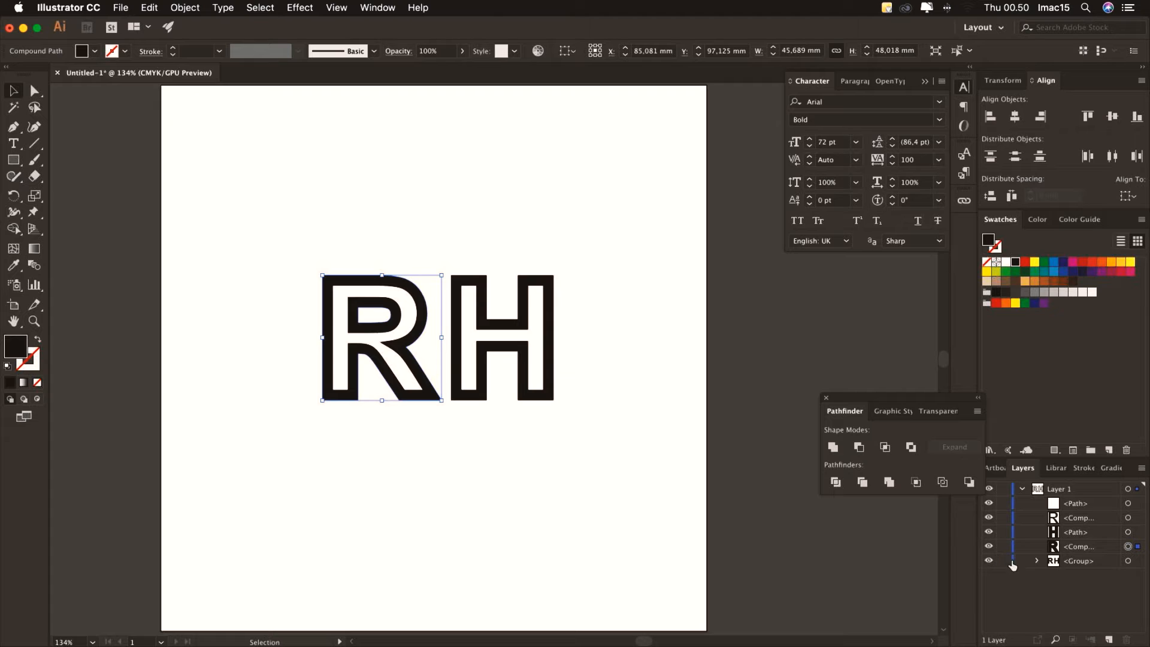
Give the RH letter group a red fill and a 20 pt CMYK Red stroke
click(1128, 561)
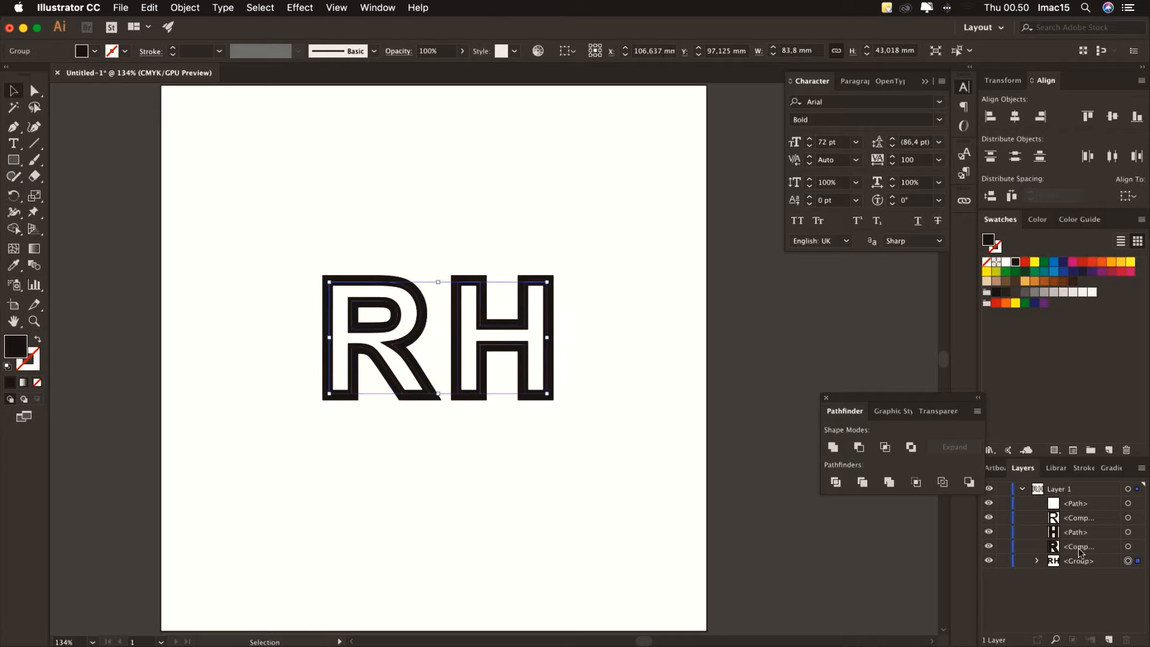
click(1025, 263)
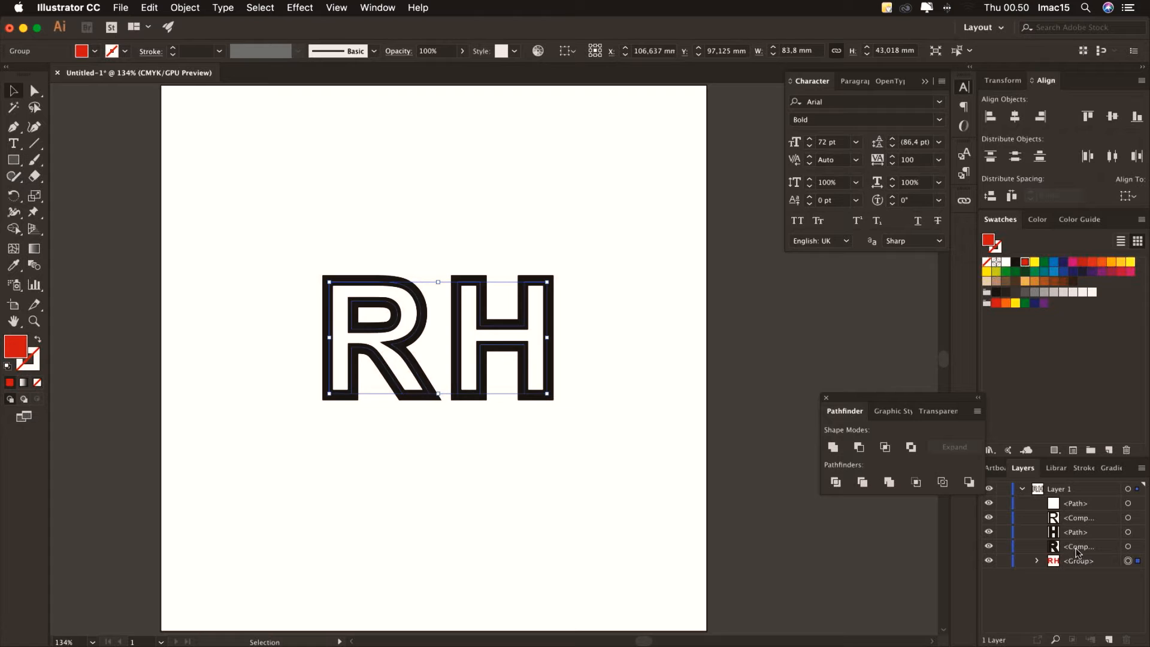
click(125, 51)
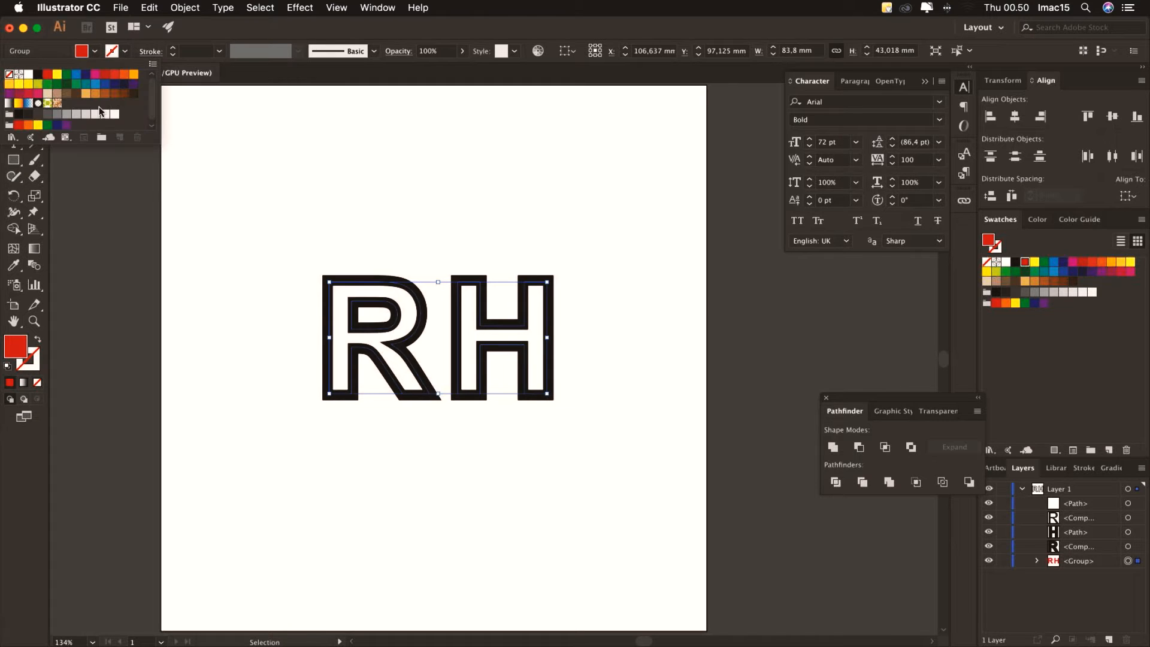
click(47, 75)
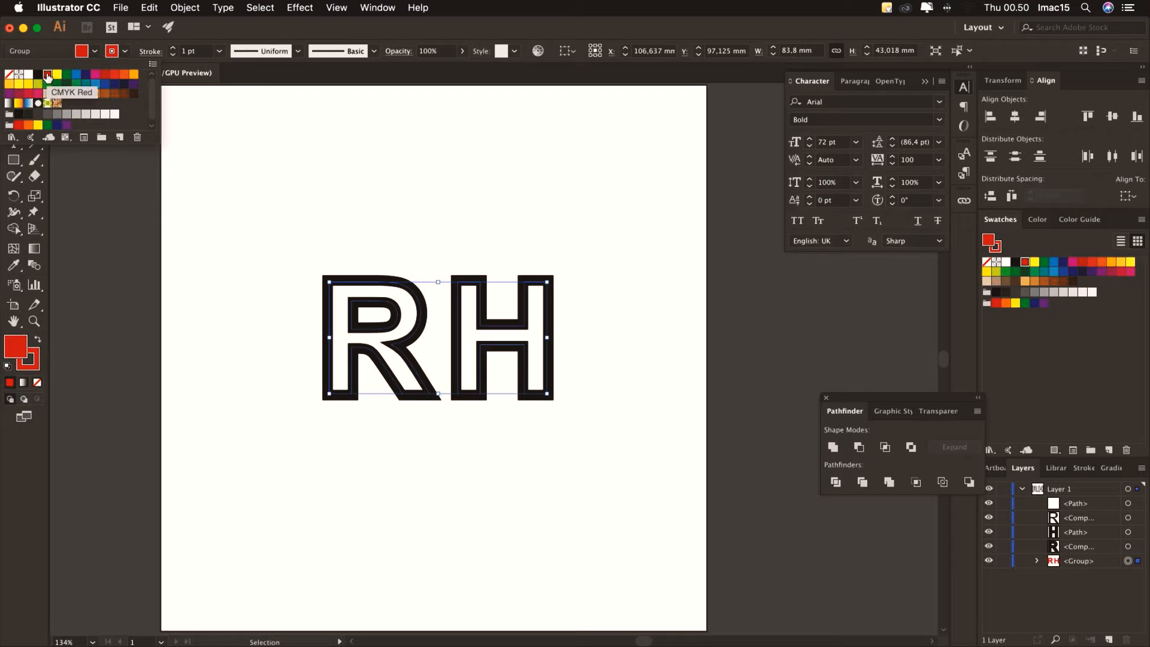
click(220, 51)
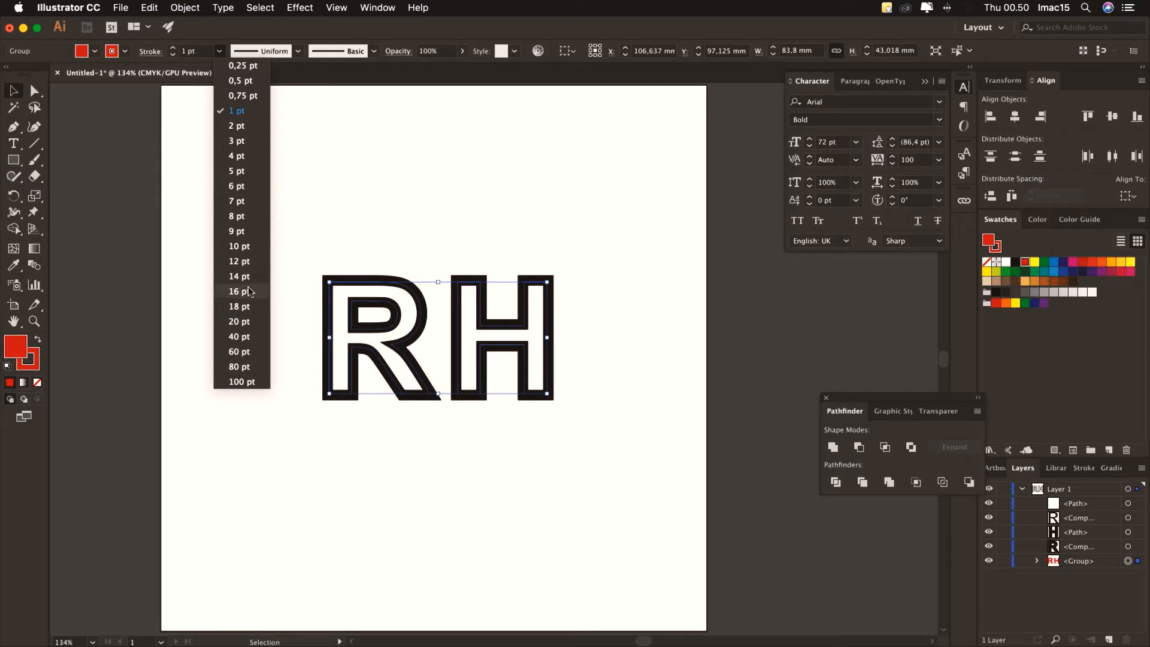
click(249, 291)
click(220, 52)
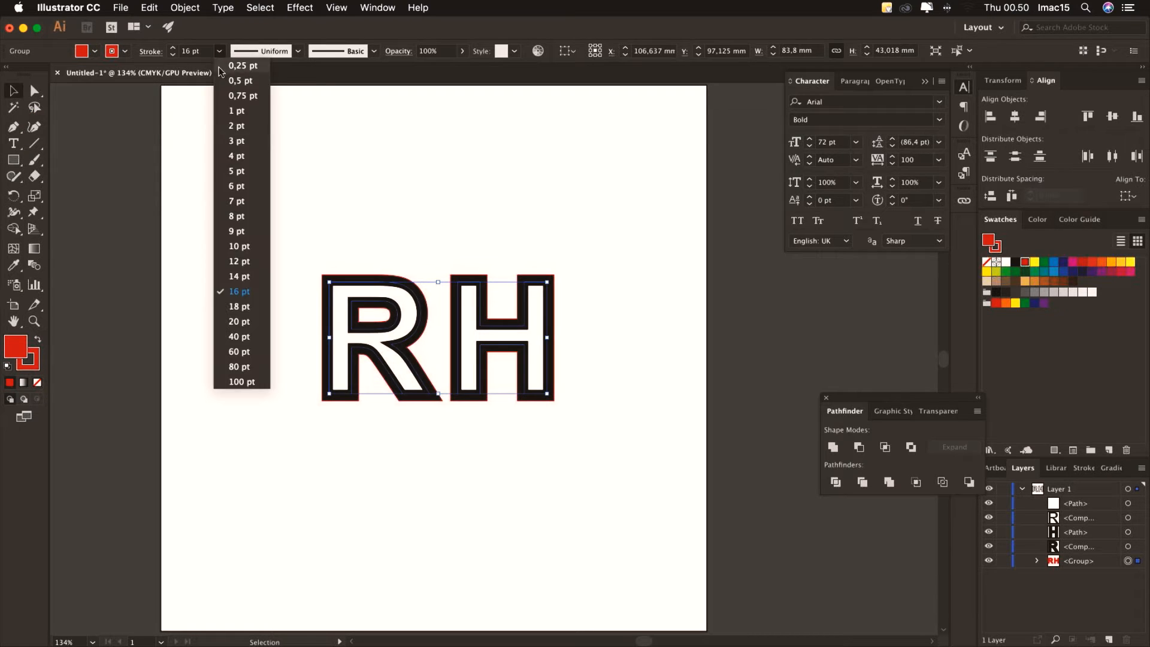
click(246, 320)
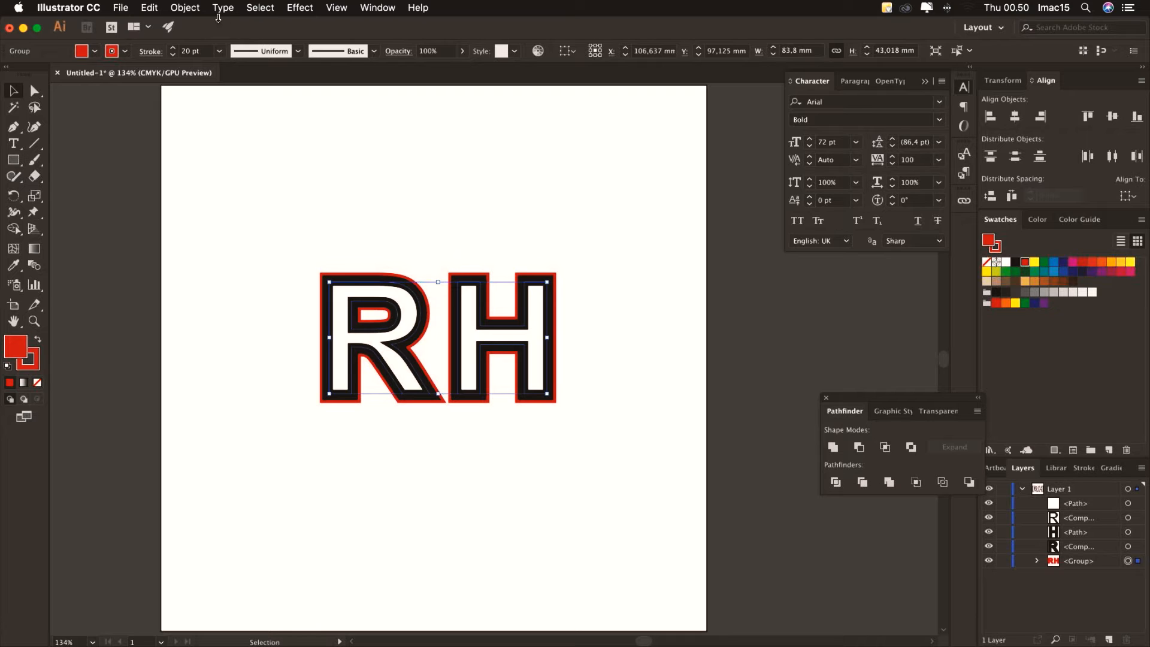
click(186, 8)
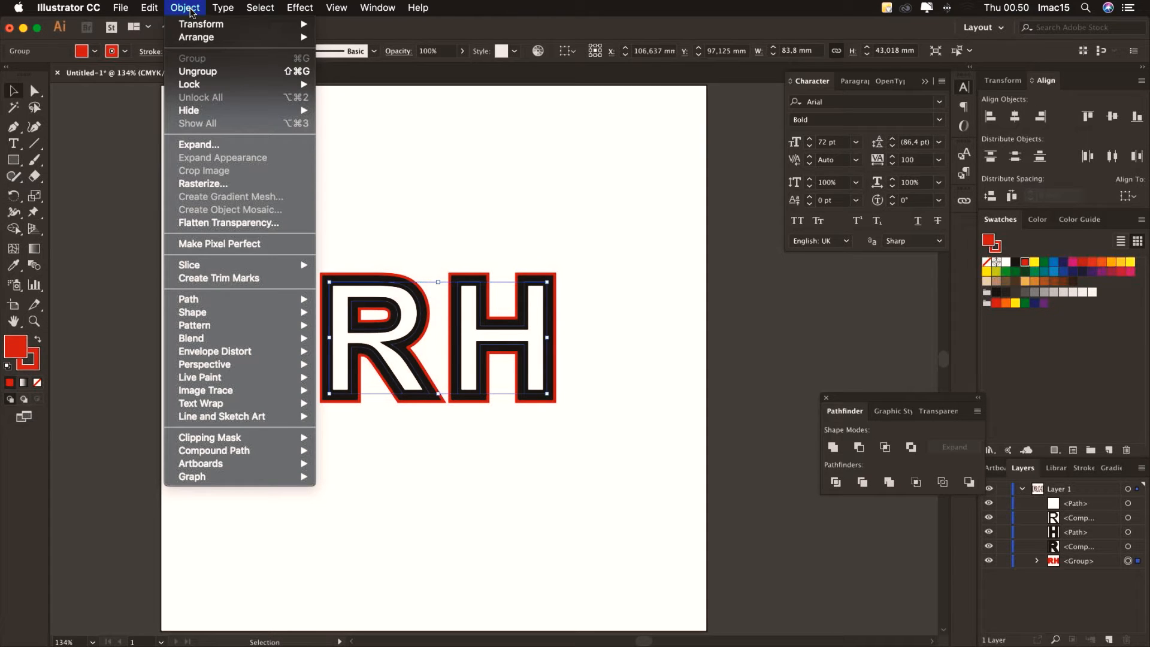
Expand the RH group's fill and stroke into shapes, then hide the four black outlined letter layers
click(215, 152)
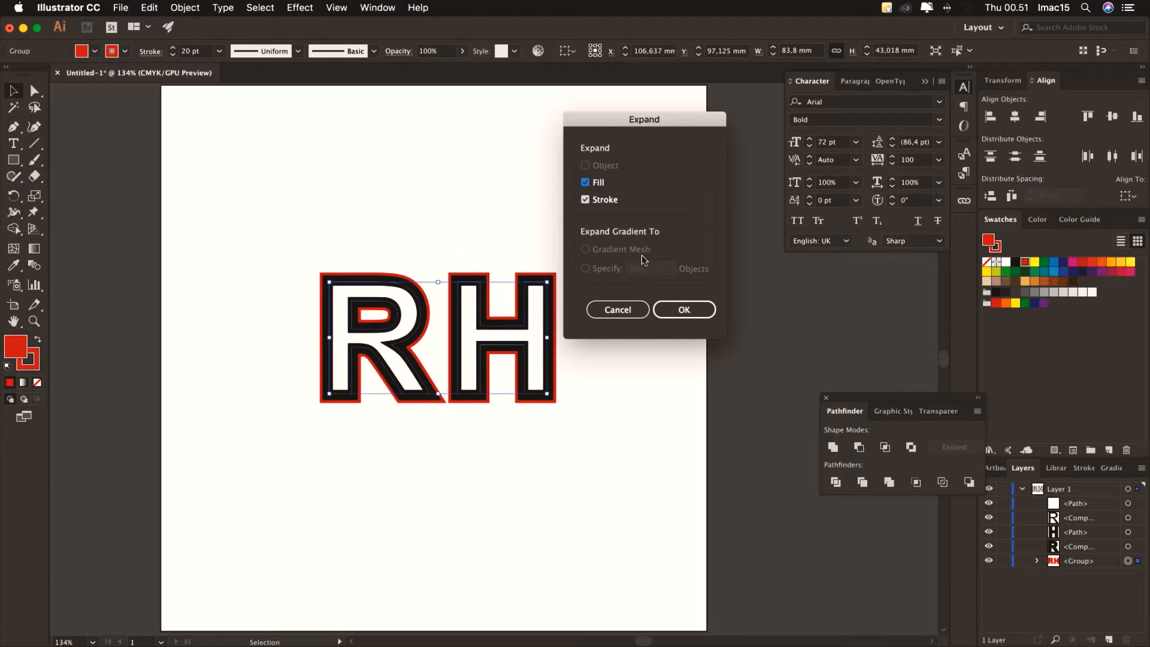
click(676, 309)
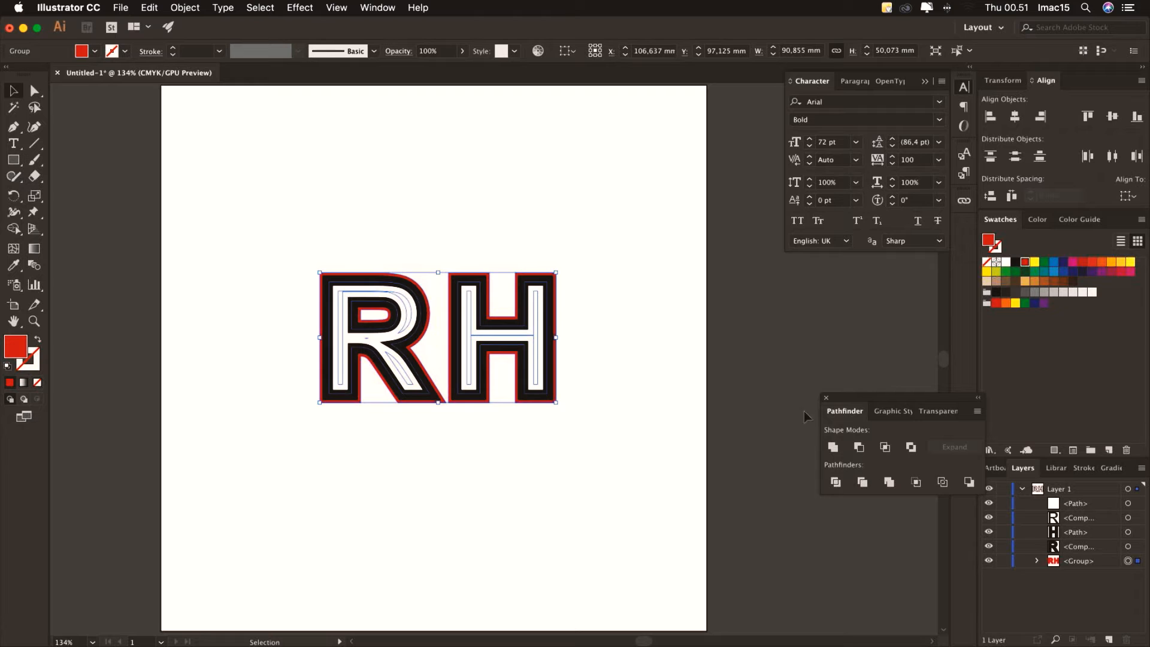
drag(989, 546, 992, 513)
click(608, 337)
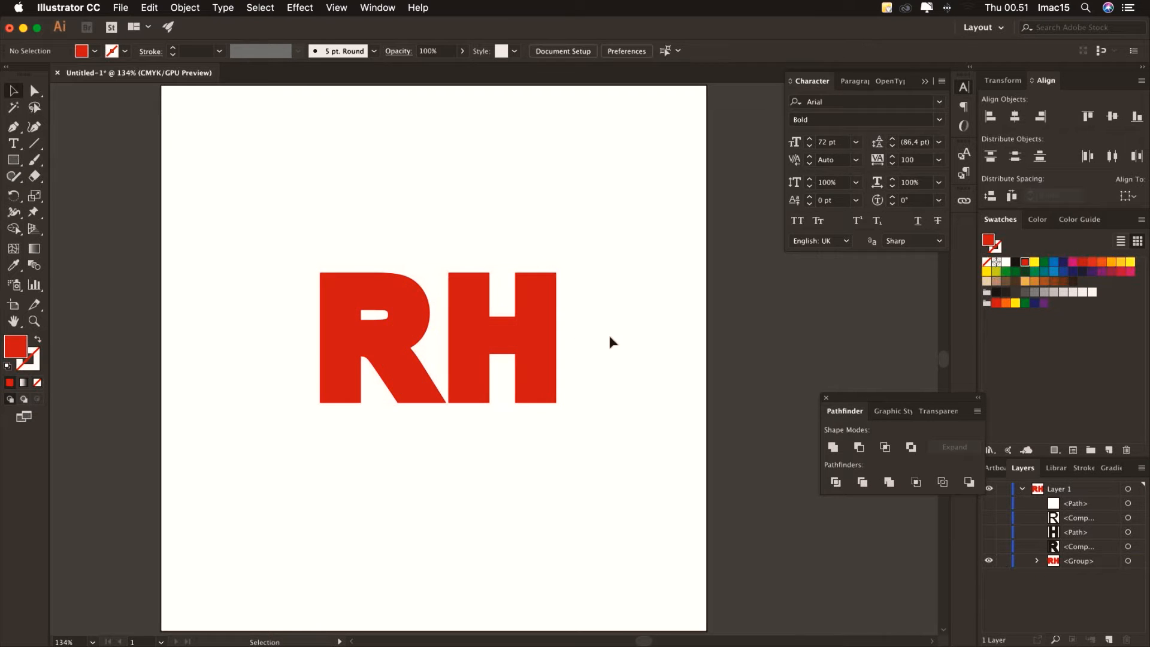
click(1128, 561)
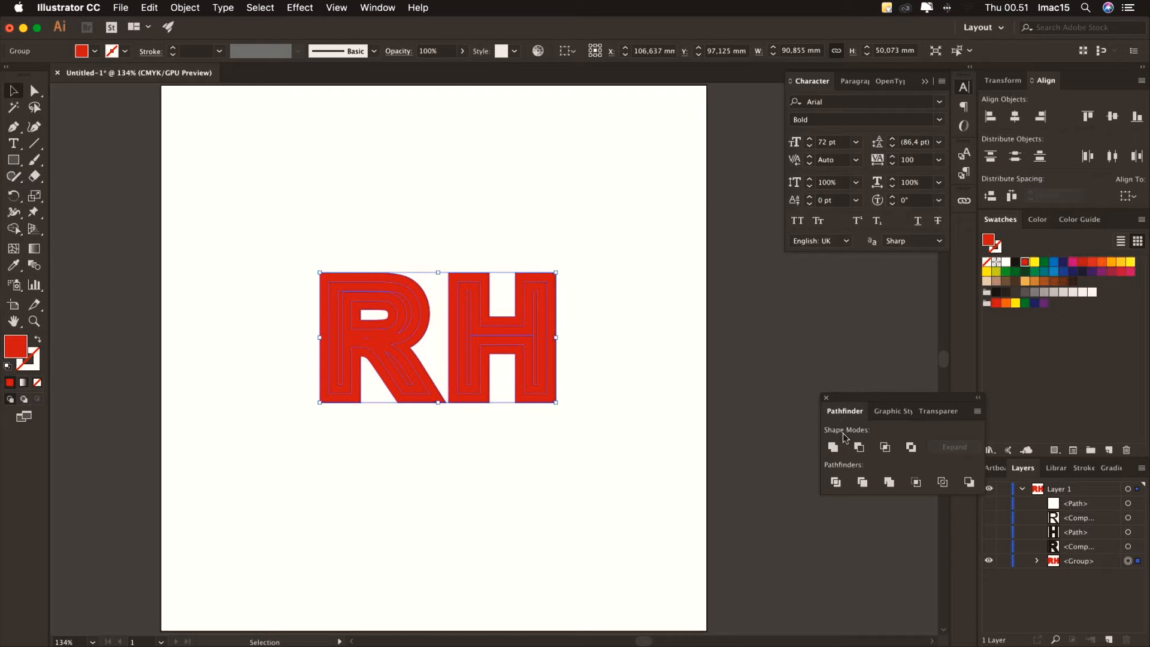
Merge the red outline pieces into solid shapes with Pathfinder Unite
click(378, 7)
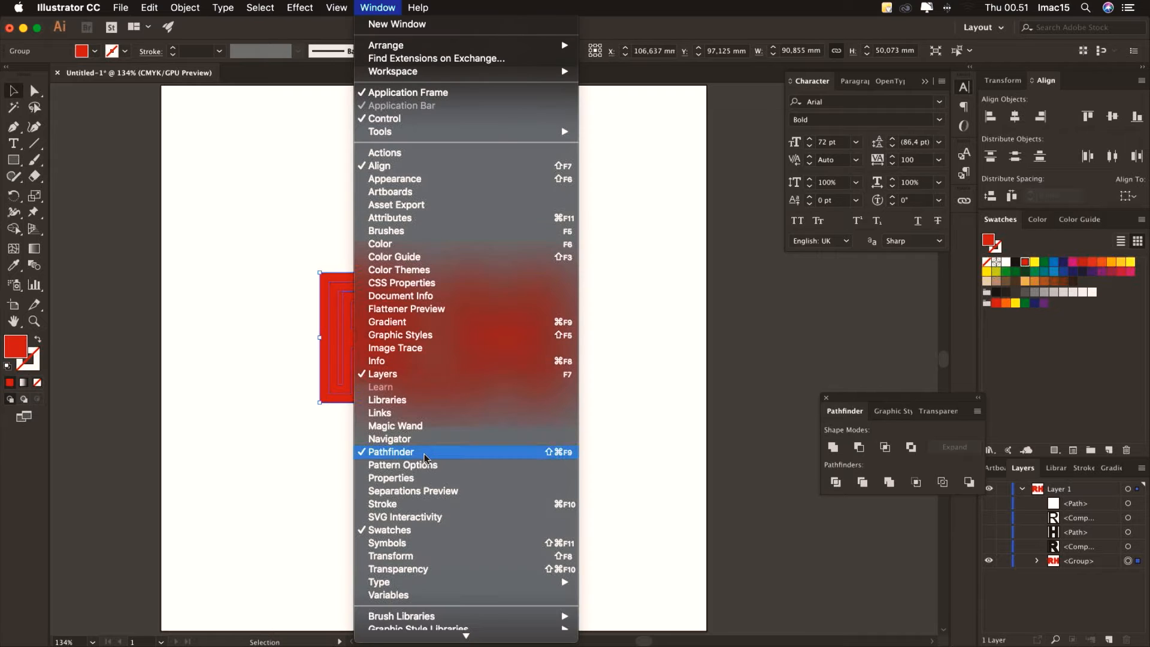
click(851, 415)
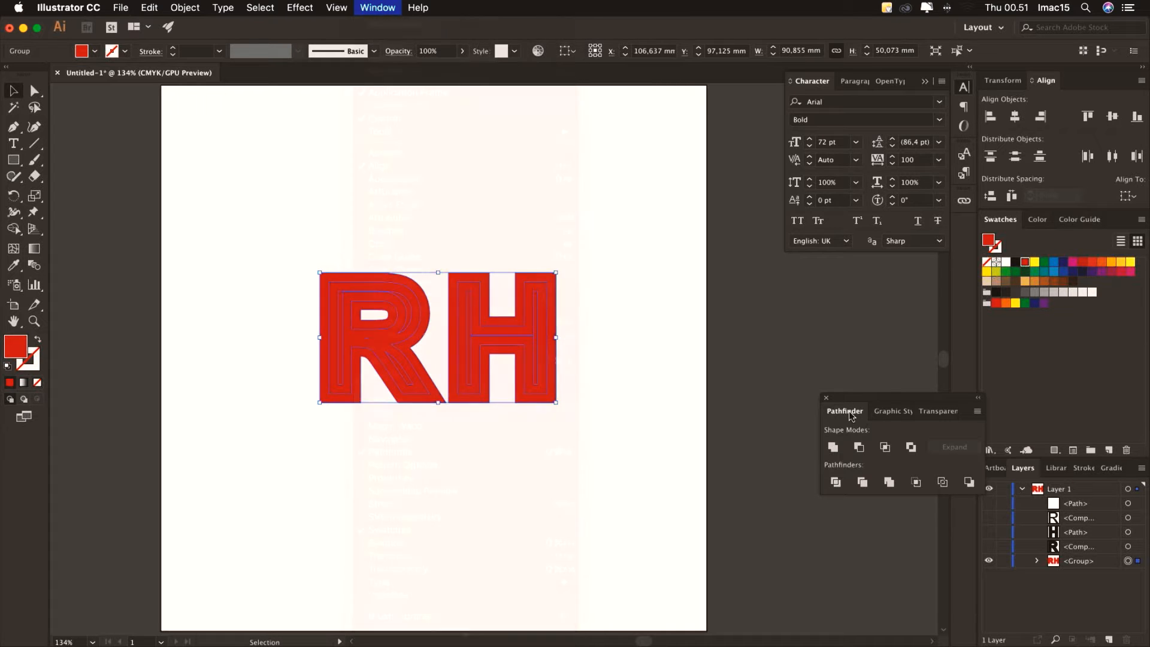
click(832, 447)
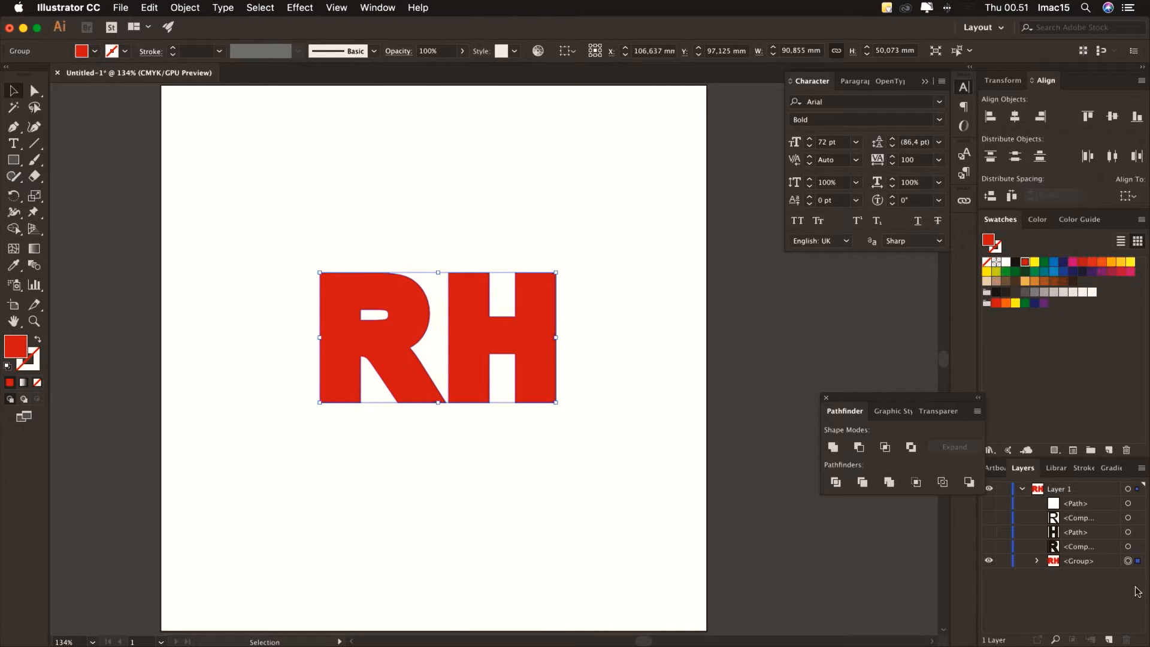
Move the red R and H out of their group and show the black outlined letter layers again
click(1038, 561)
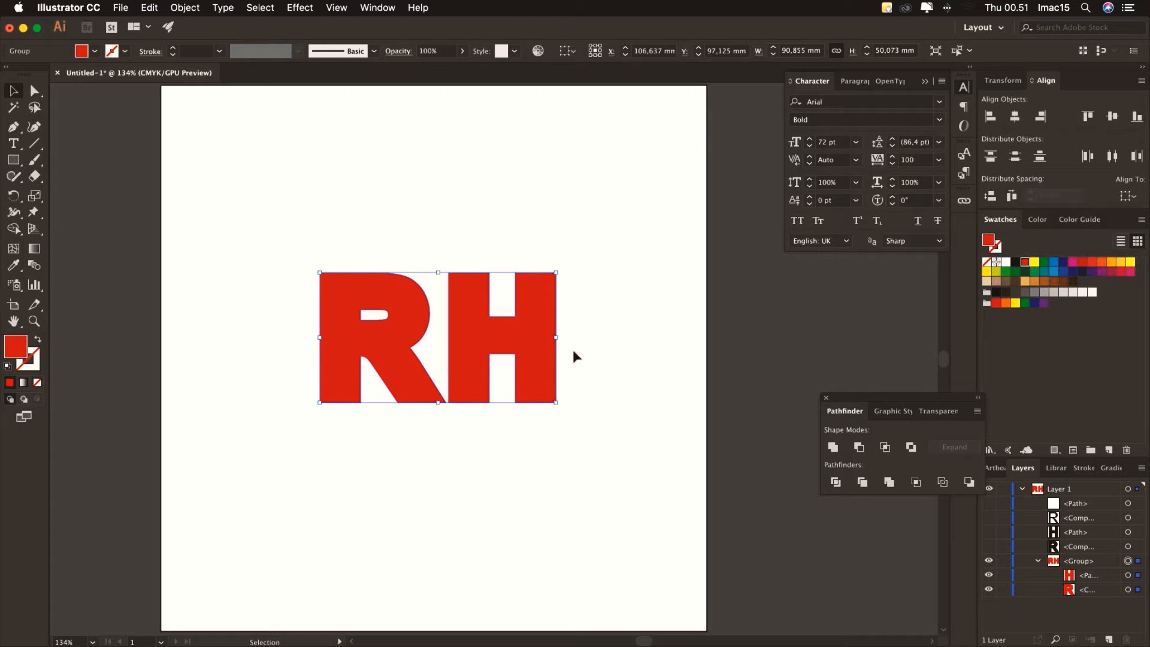
click(1101, 588)
click(1128, 575)
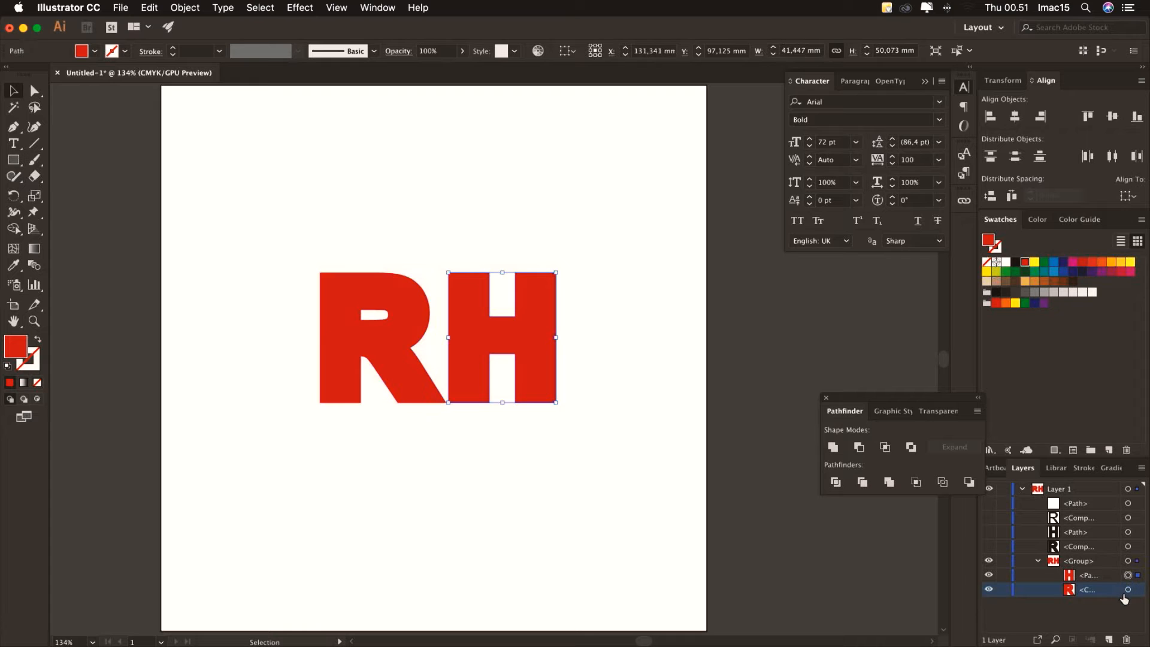
shift+click(1097, 575)
drag(1087, 576, 1082, 553)
drag(989, 547, 989, 509)
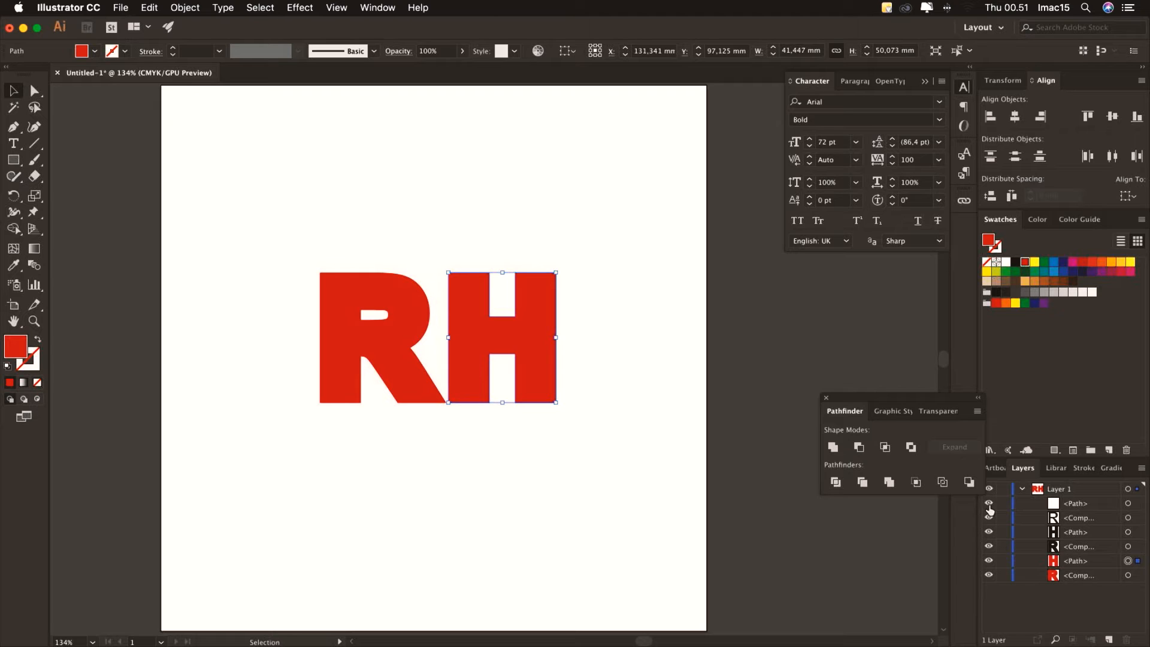
click(592, 375)
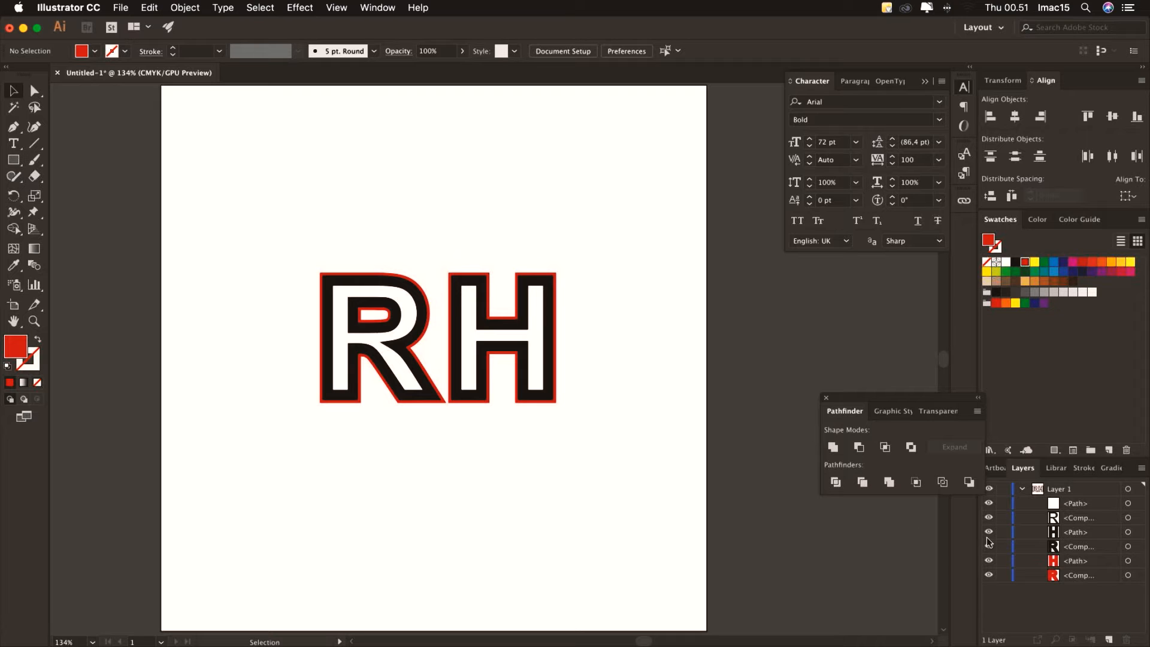
Select the red R and H shapes and make them one compound path via Object > Compound Path > Make
click(1128, 575)
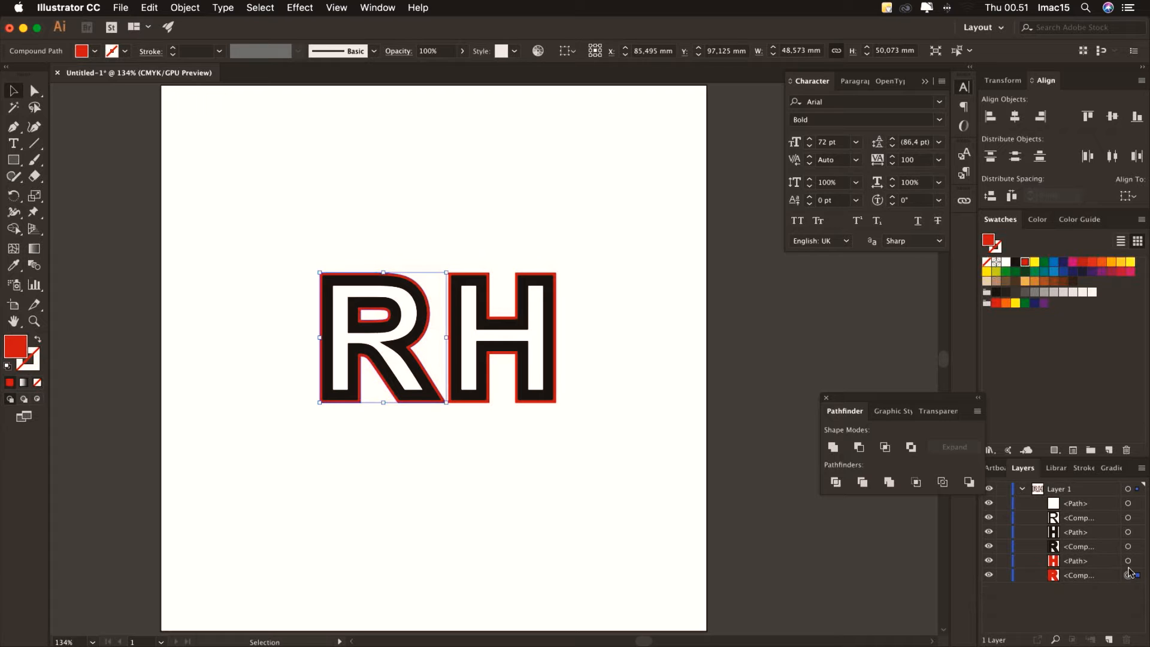
shift+click(1127, 561)
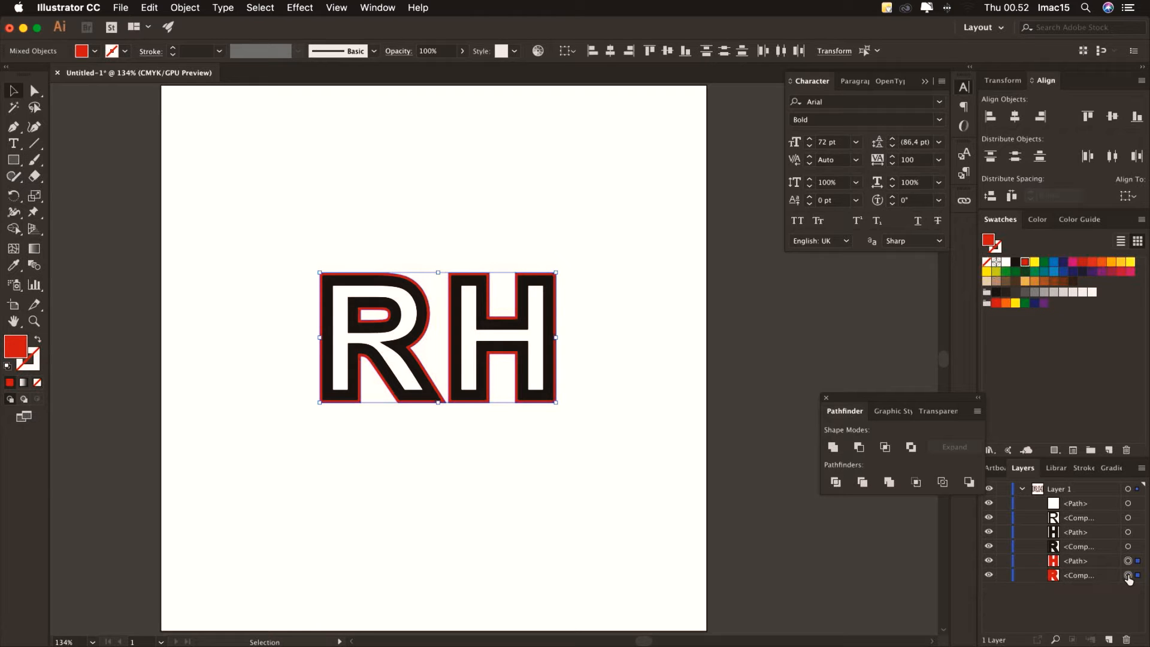
click(1128, 576)
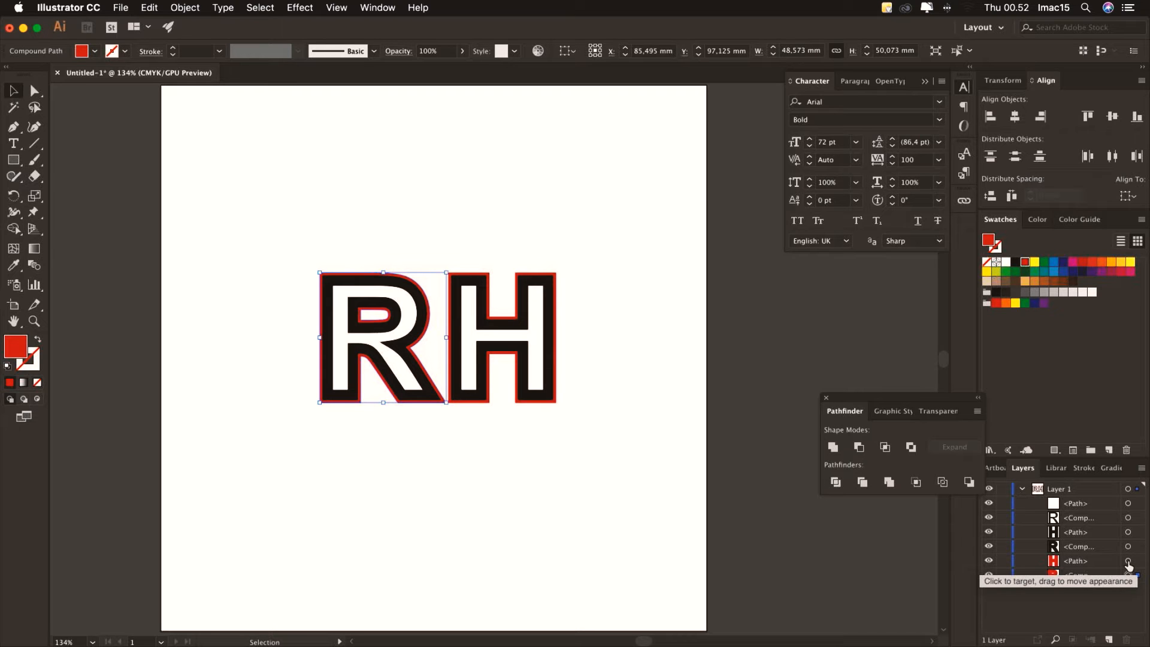
shift+click(1128, 561)
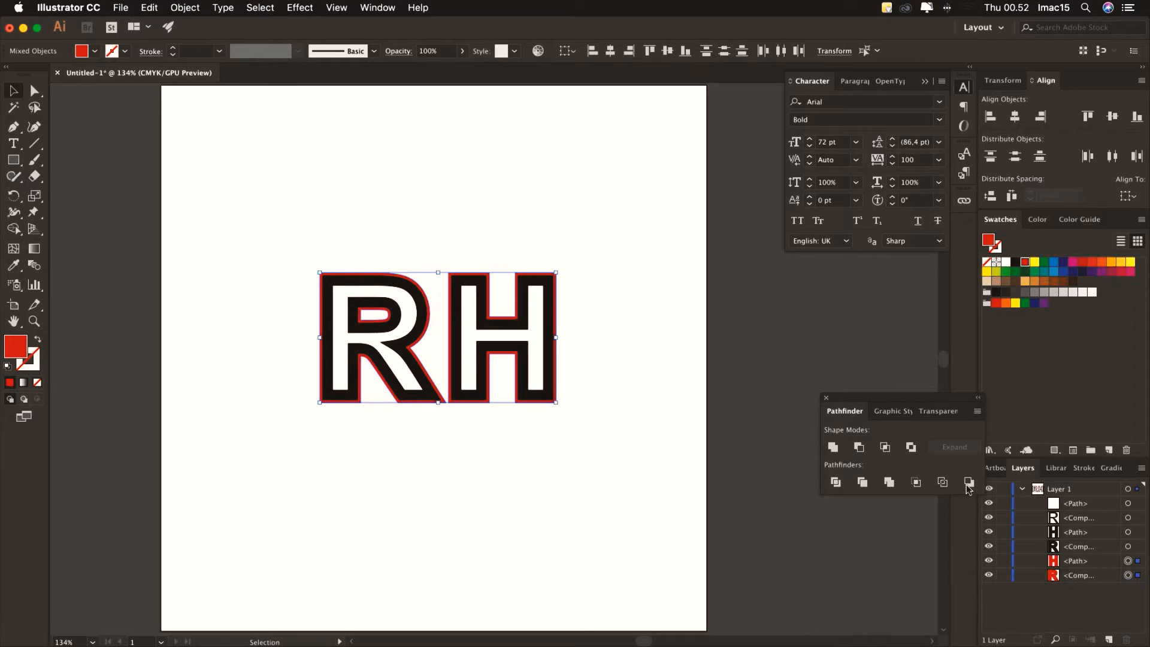
click(196, 13)
mouse_move(284, 458)
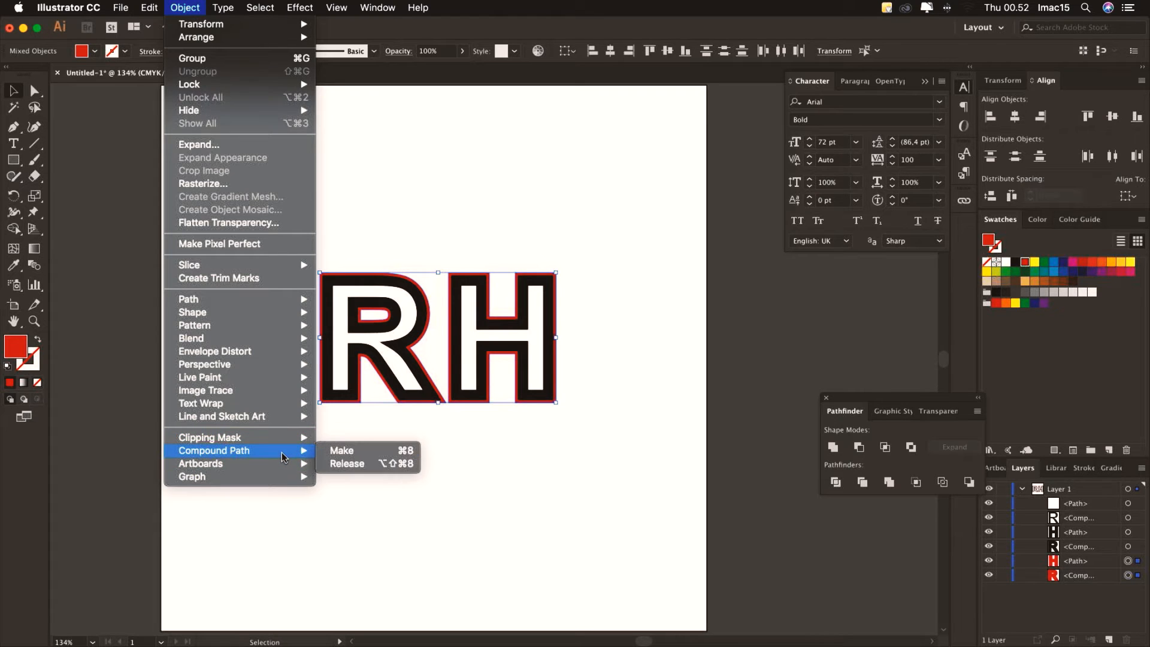
click(343, 452)
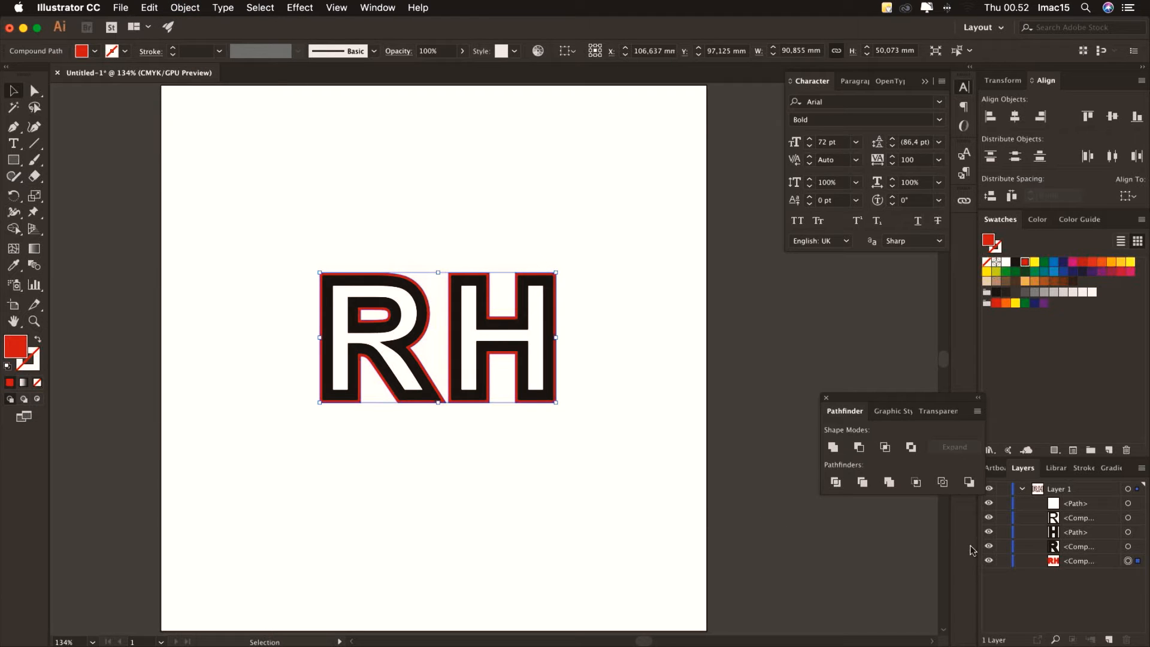
click(1128, 548)
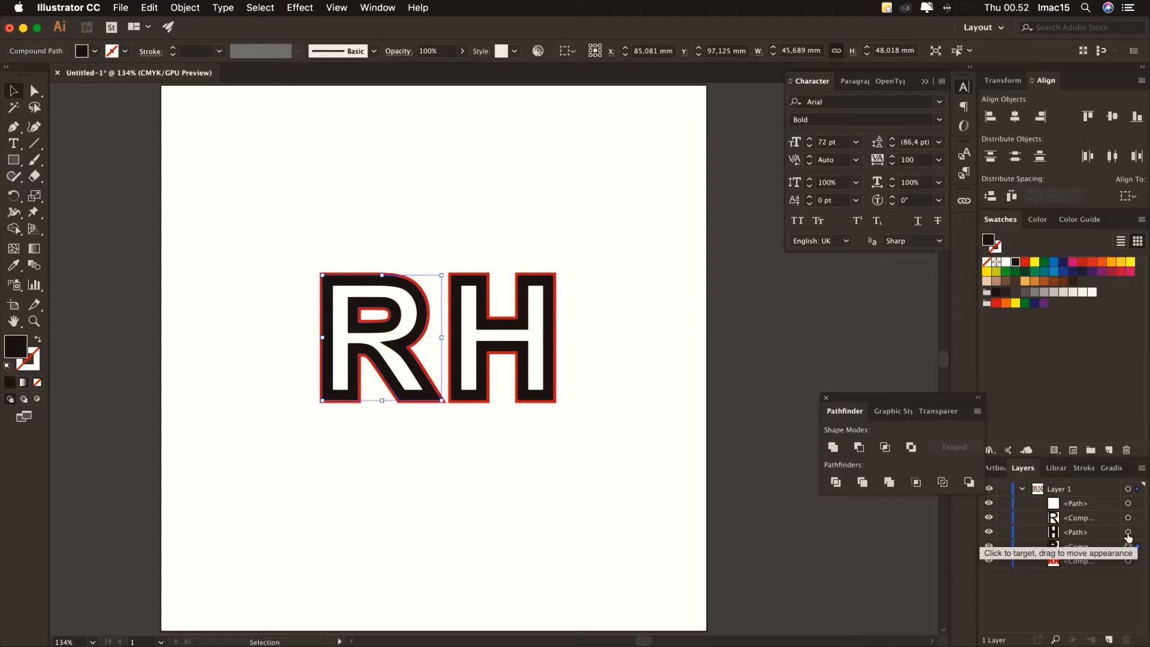
Combine the black outlined R and H into one compound path
shift+click(1128, 533)
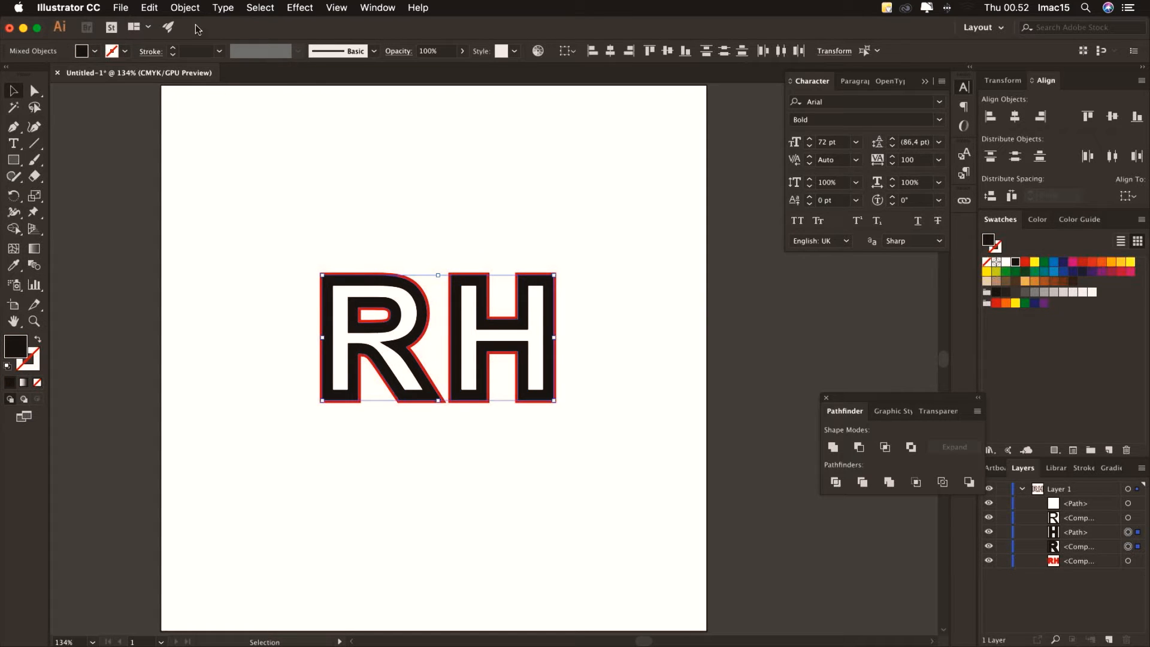
click(185, 7)
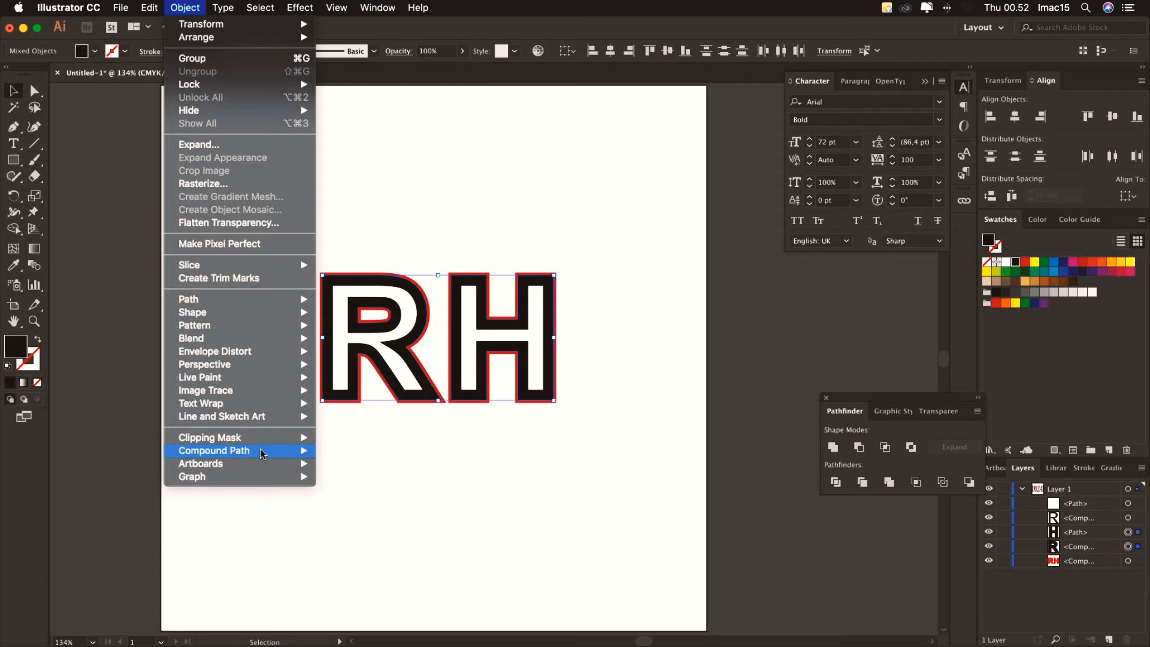
mouse_move(263, 454)
click(350, 452)
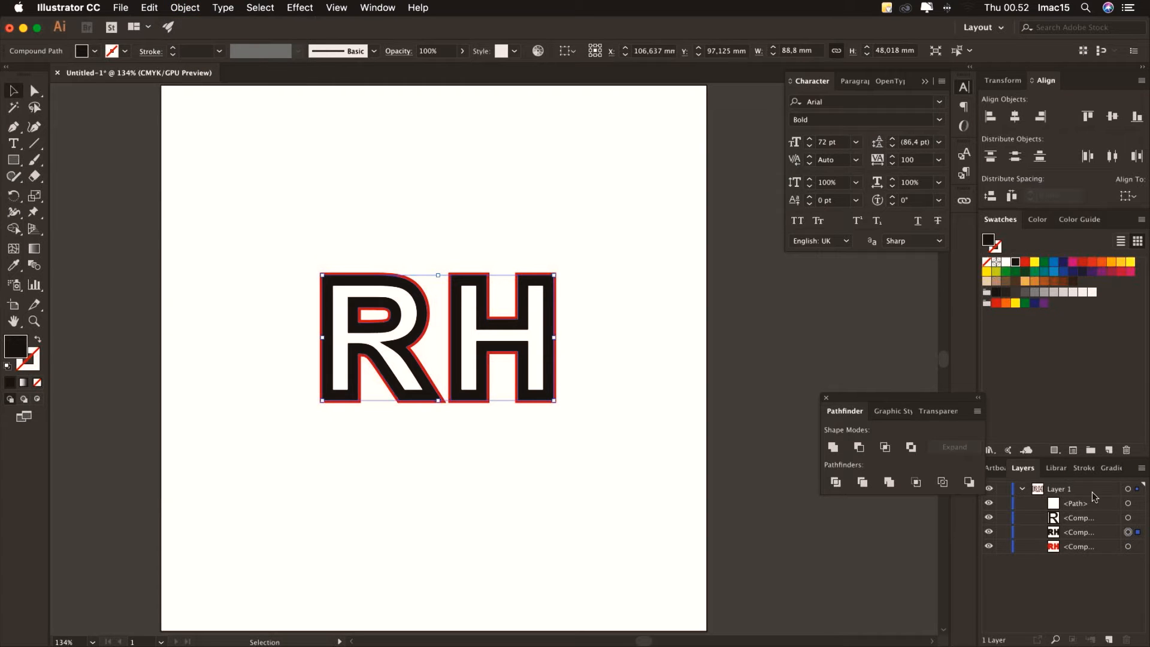
Select the white inner R and H and combine them into a compound path with Cmd+8
click(1128, 518)
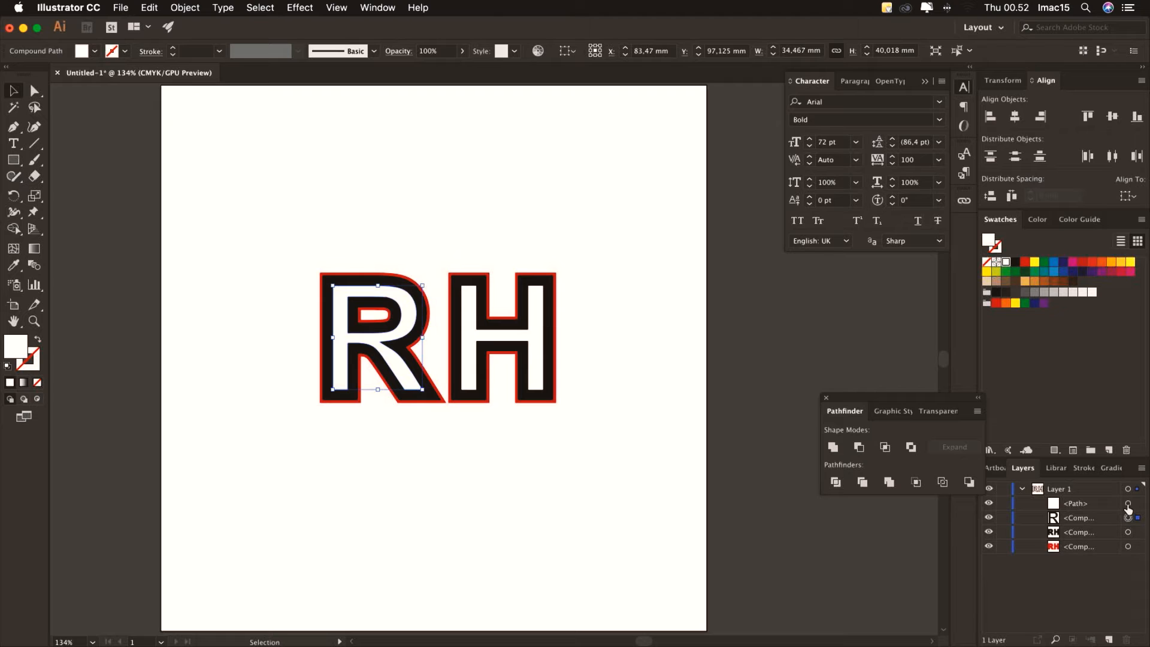
shift+click(1129, 503)
key(a)
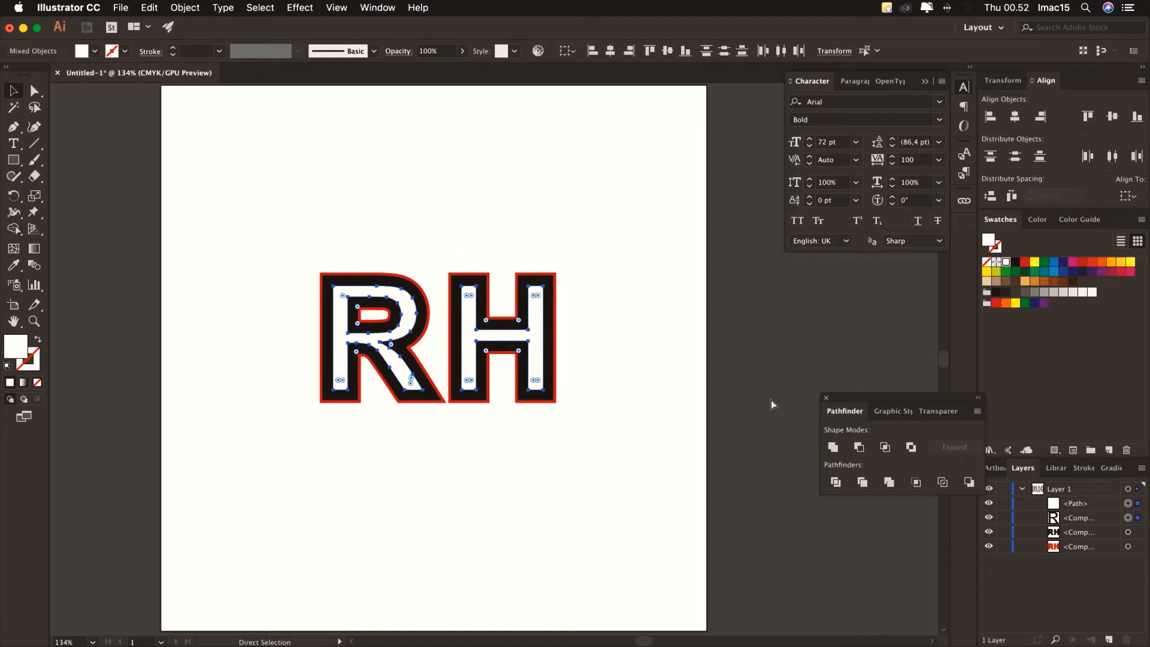
key(super+8)
Fill the combined inner RH letters with yellow
key(v)
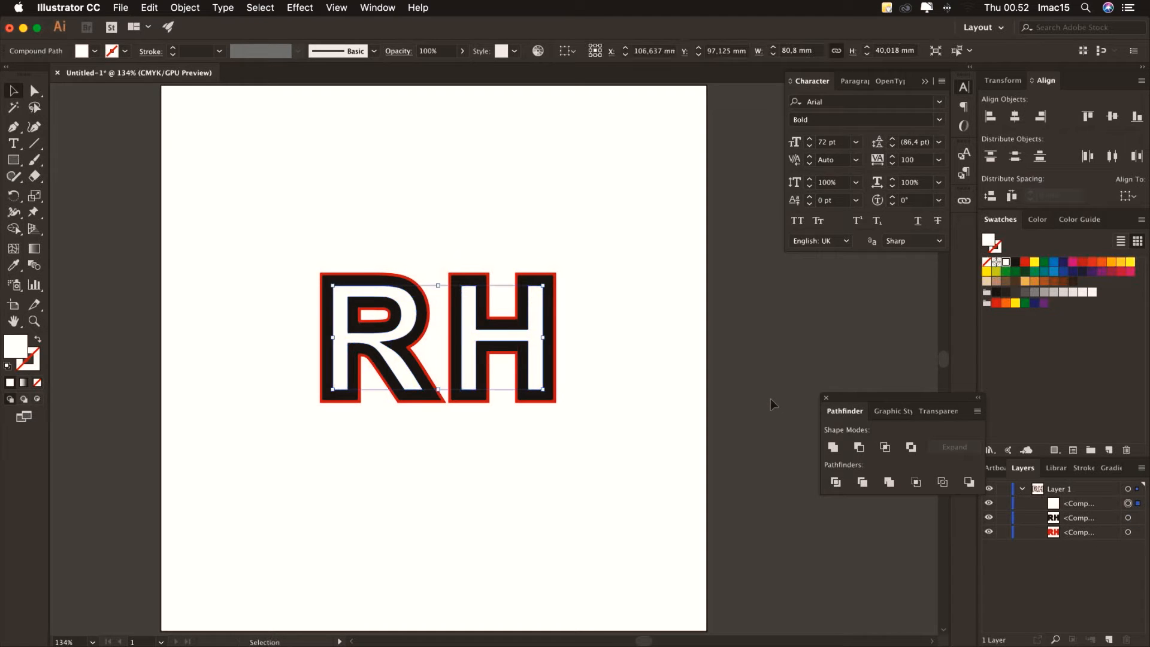
click(1034, 262)
click(749, 352)
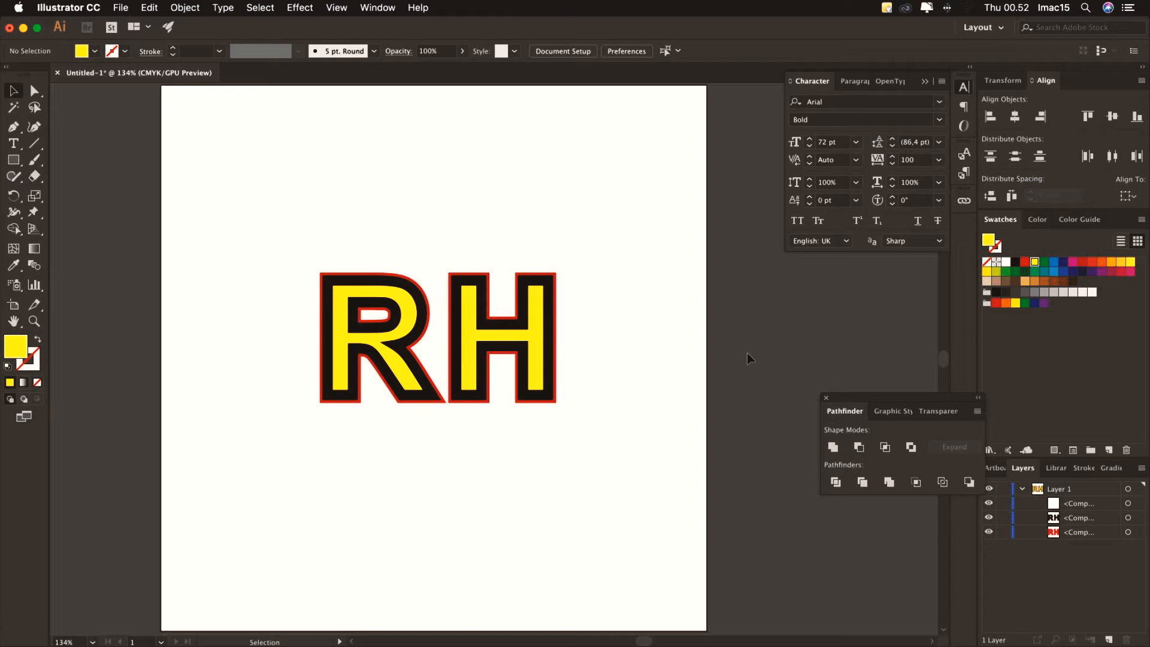
Lock the red RH backing layer in the Layers panel
click(1106, 505)
click(1092, 519)
click(1089, 533)
click(1090, 506)
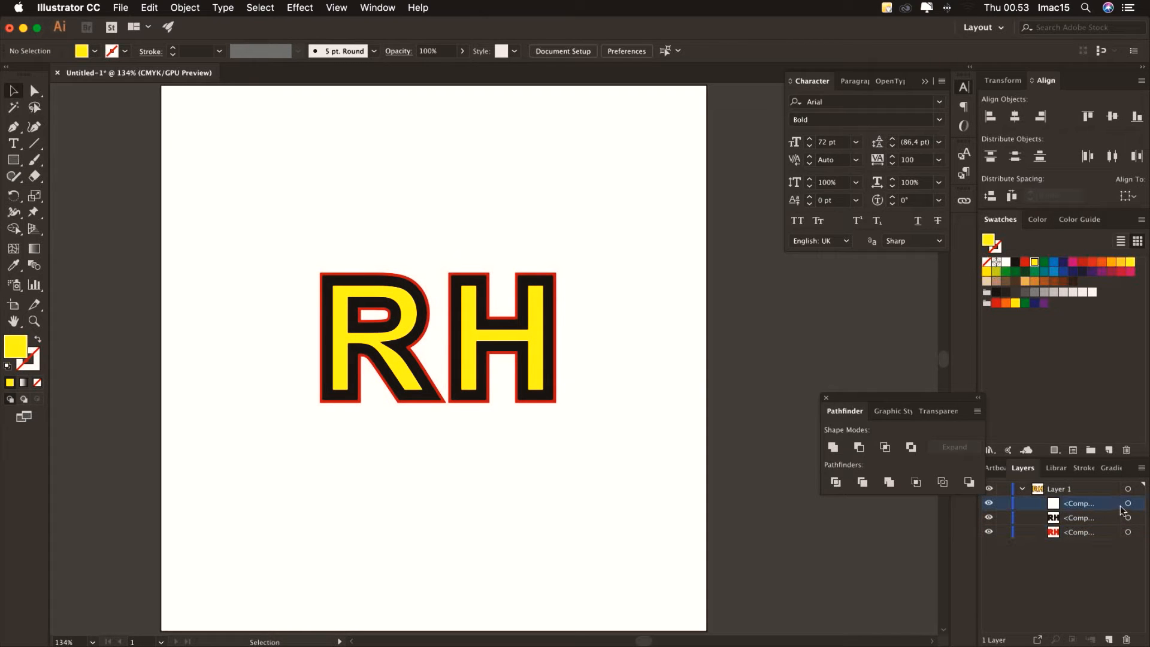
click(1128, 532)
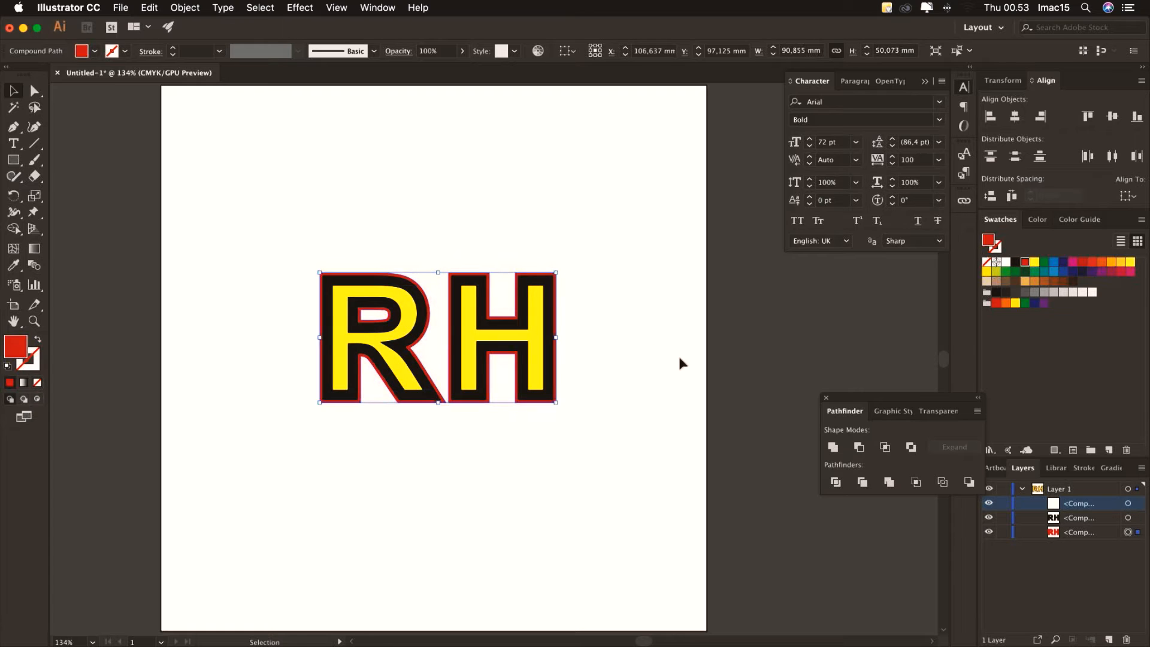
click(641, 345)
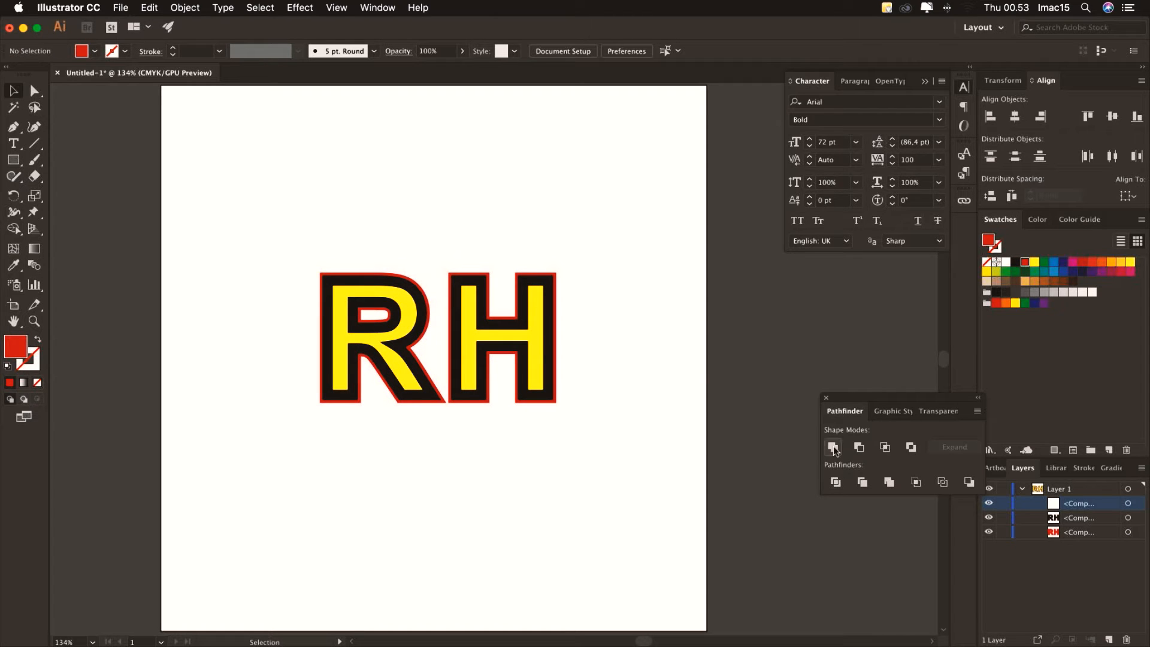
click(1128, 532)
click(1003, 531)
click(1127, 505)
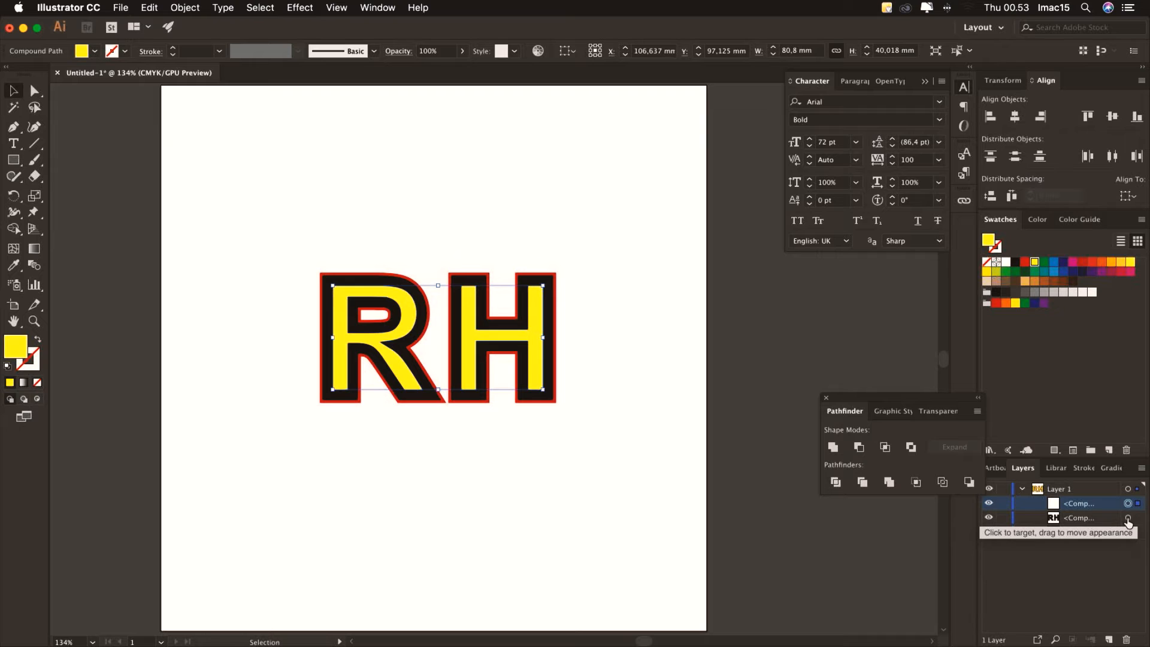
shift+click(1128, 518)
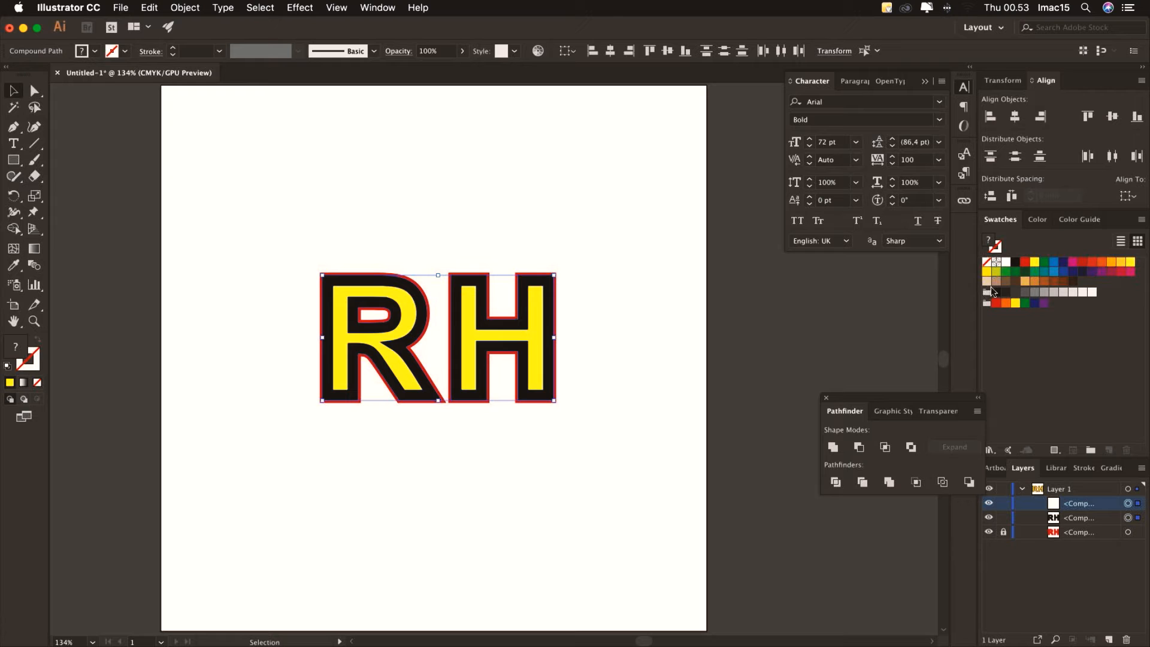
Turn both letter shapes white with a dark 3 pt outline and hide the red RH layer
click(1006, 265)
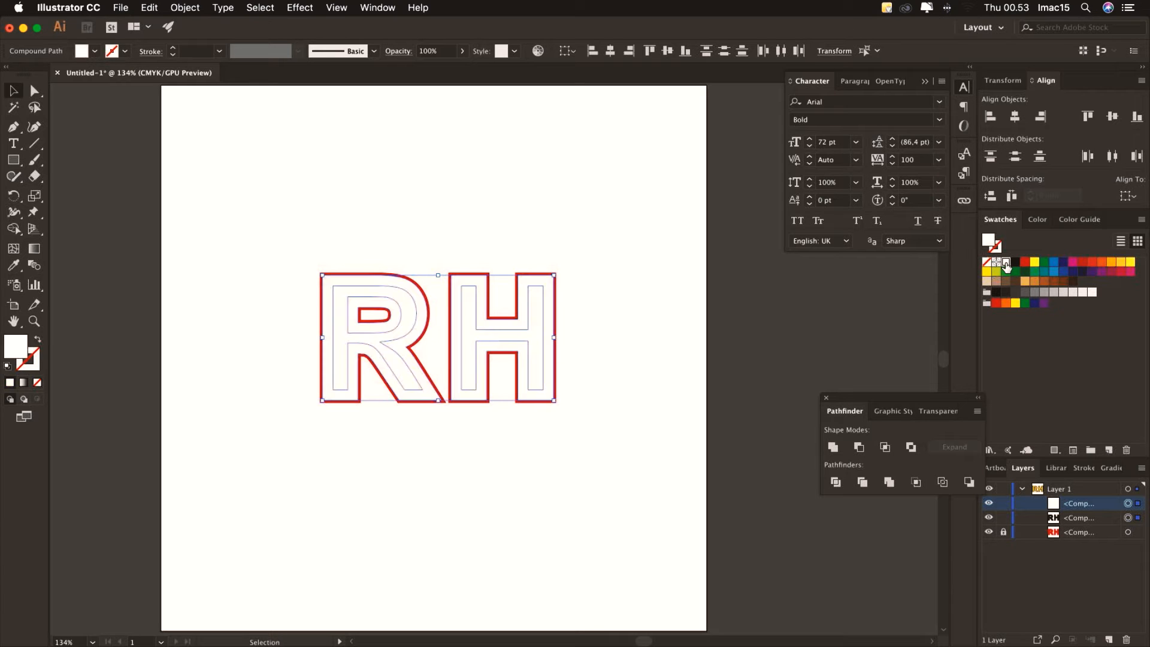
click(125, 51)
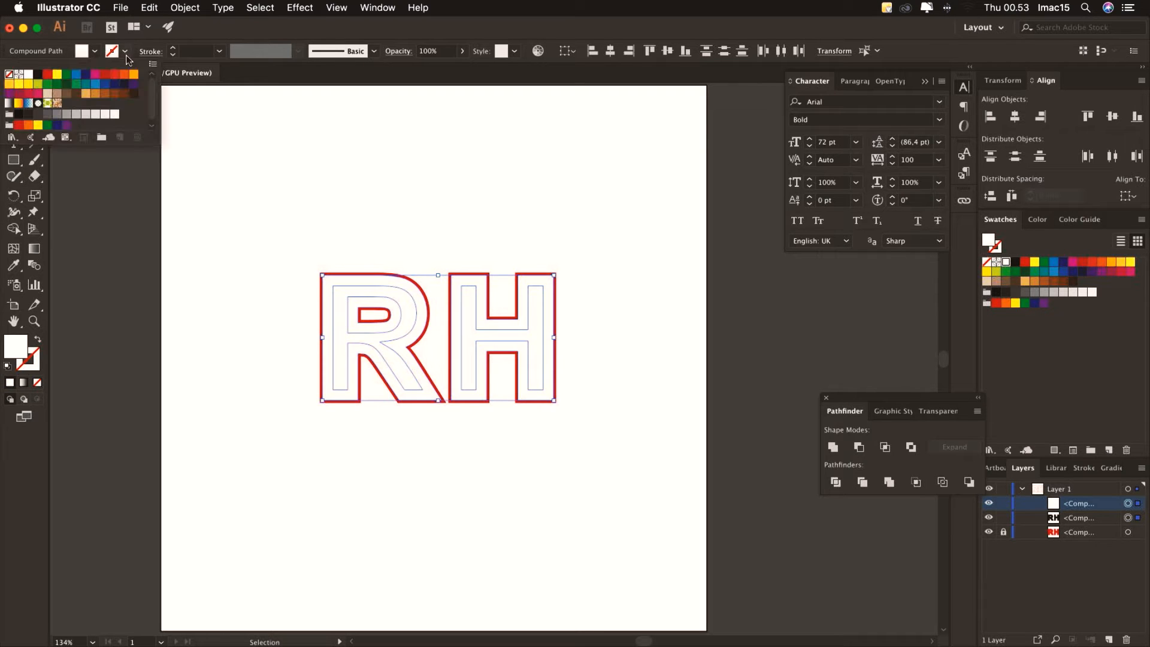
click(39, 75)
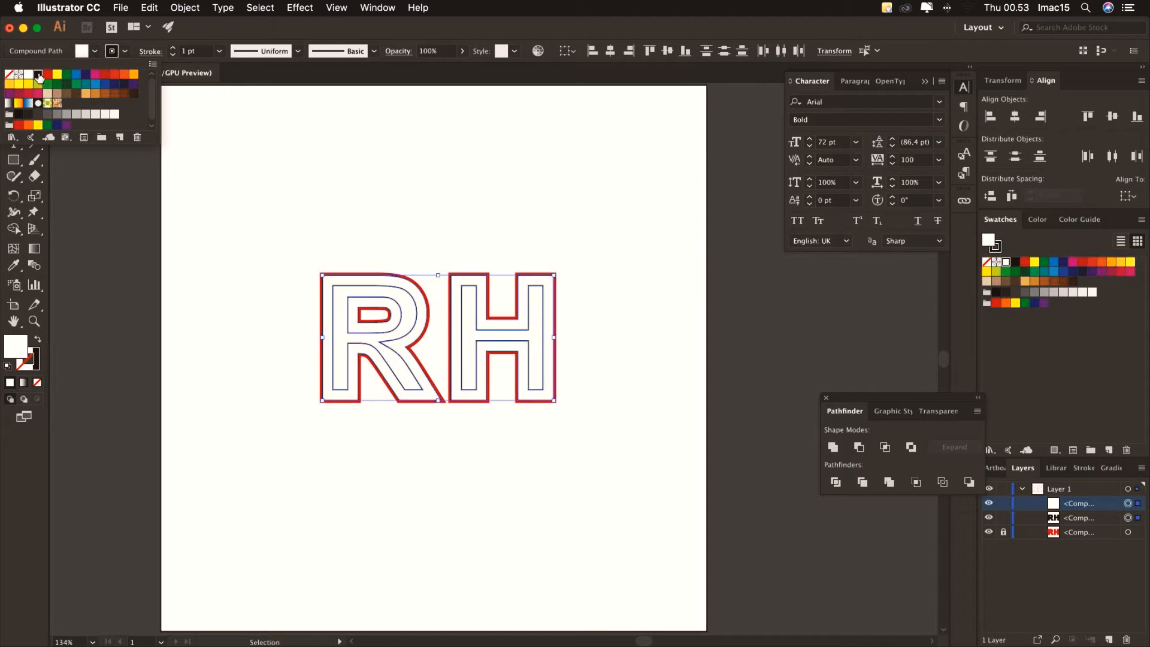
click(134, 95)
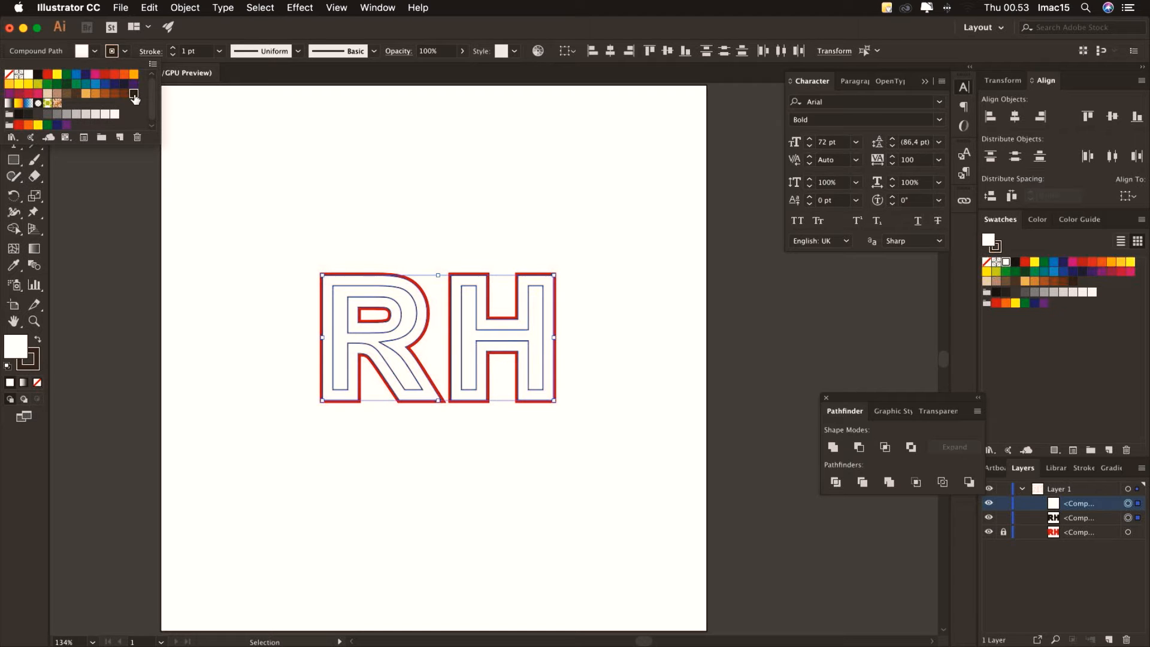
click(174, 49)
click(174, 48)
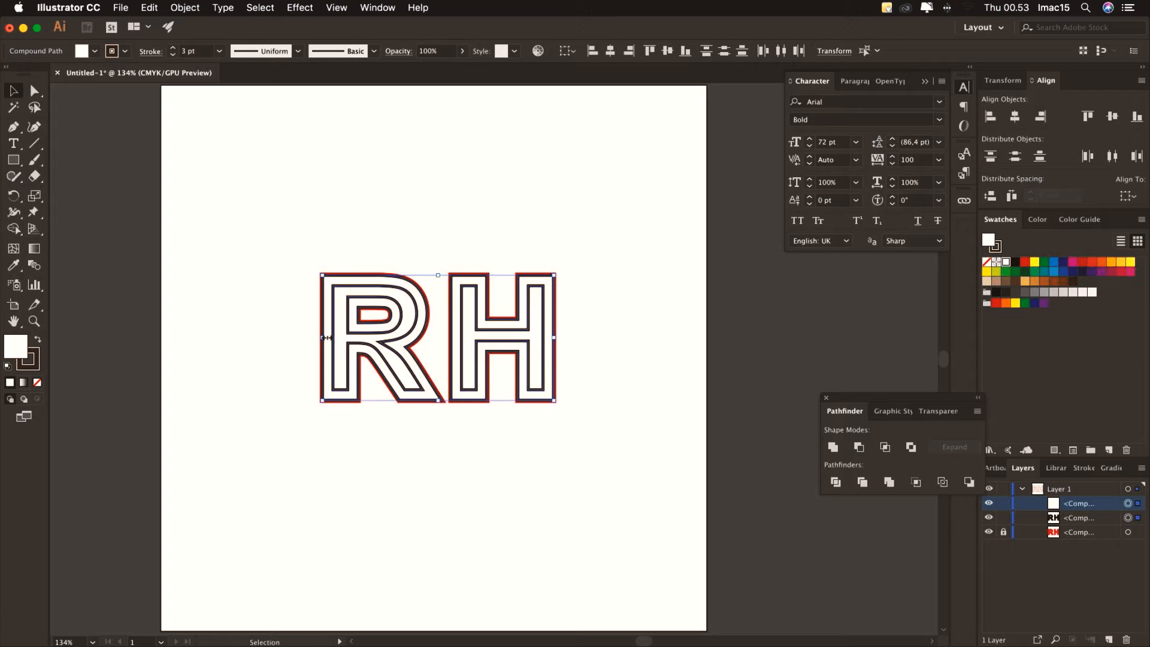
click(272, 340)
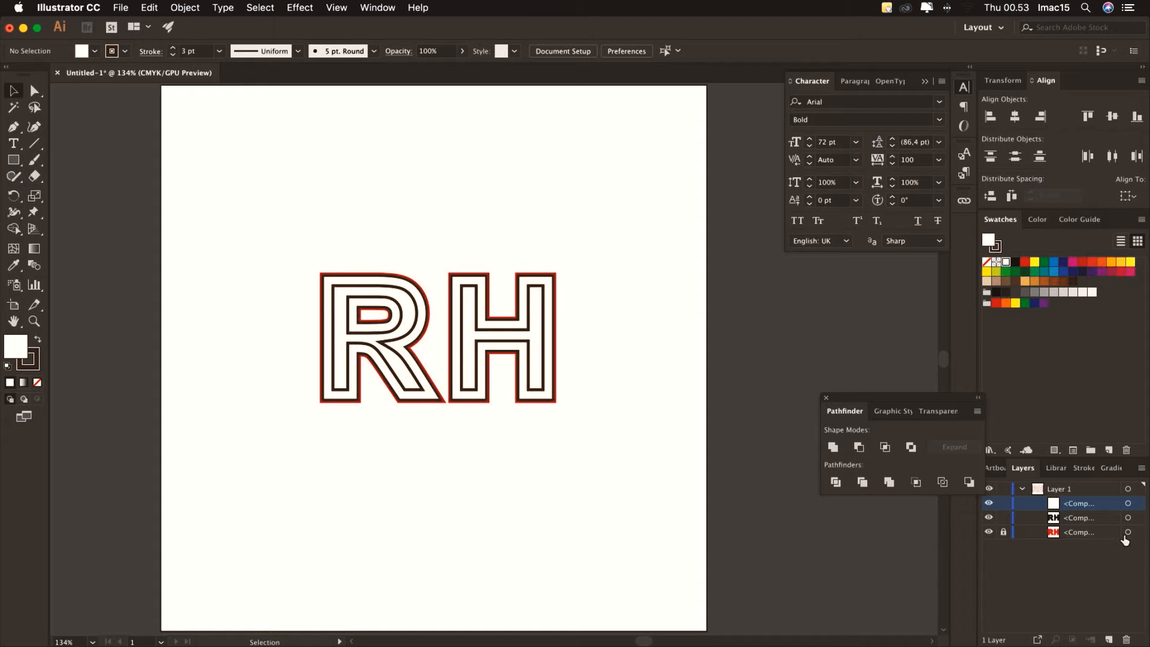
click(989, 532)
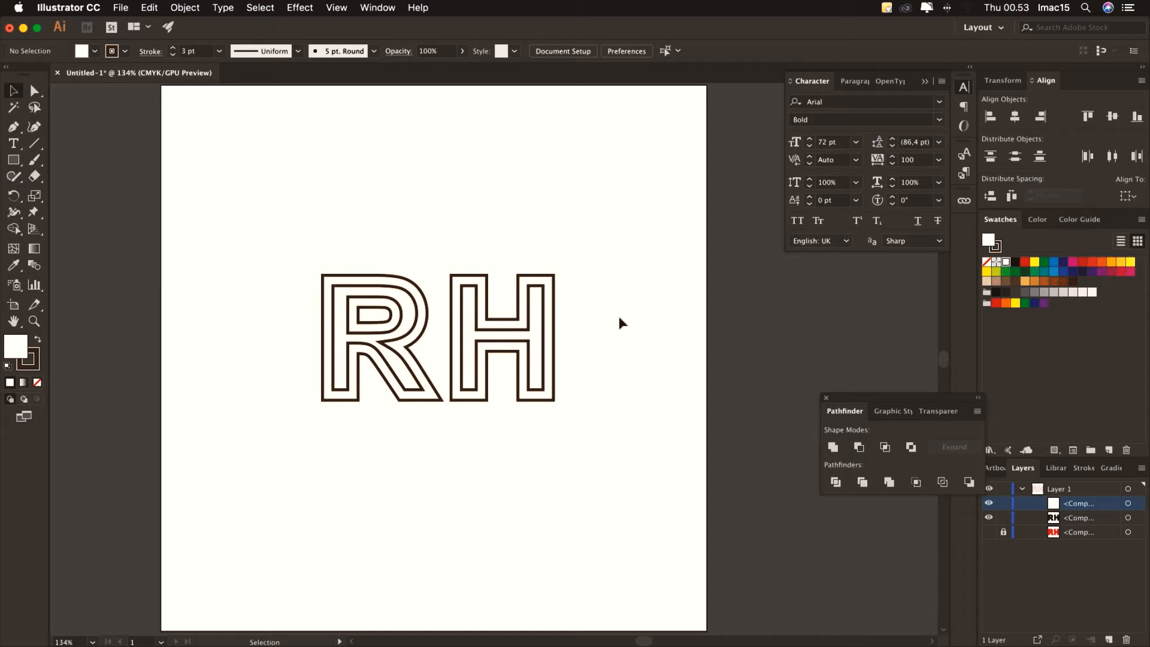
click(34, 322)
Zoom in on the R and adjust anchors on its inner curve at the bowl-leg join
drag(338, 337, 586, 484)
scroll(576, 447, down, 3)
scroll(575, 446, right, 6)
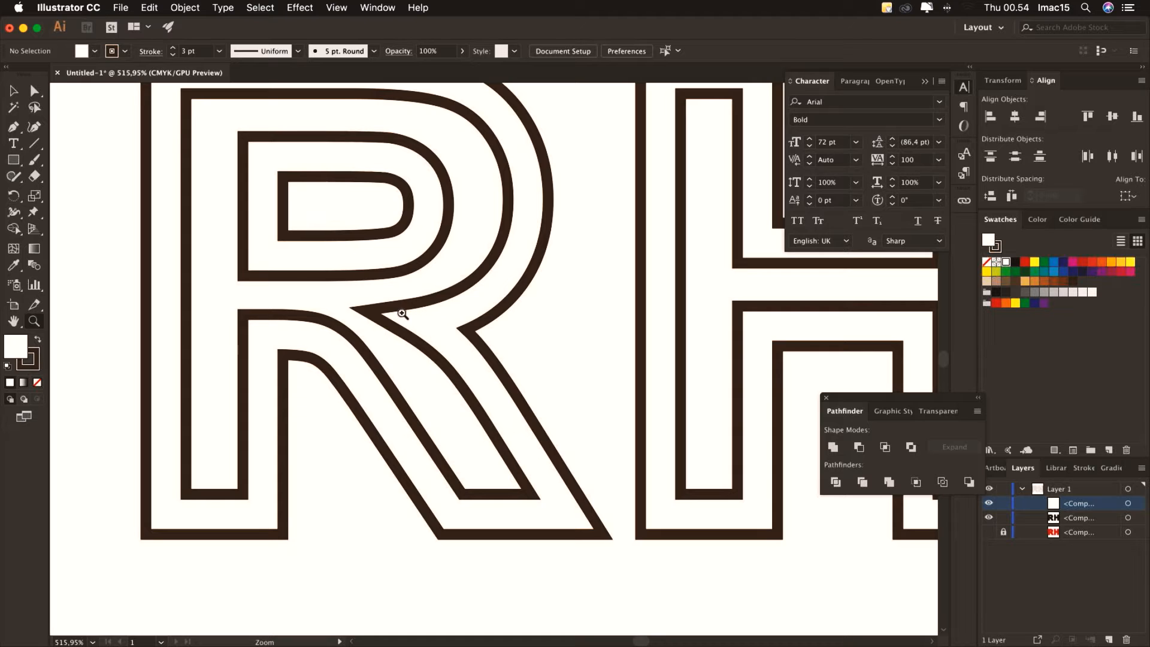
click(1129, 505)
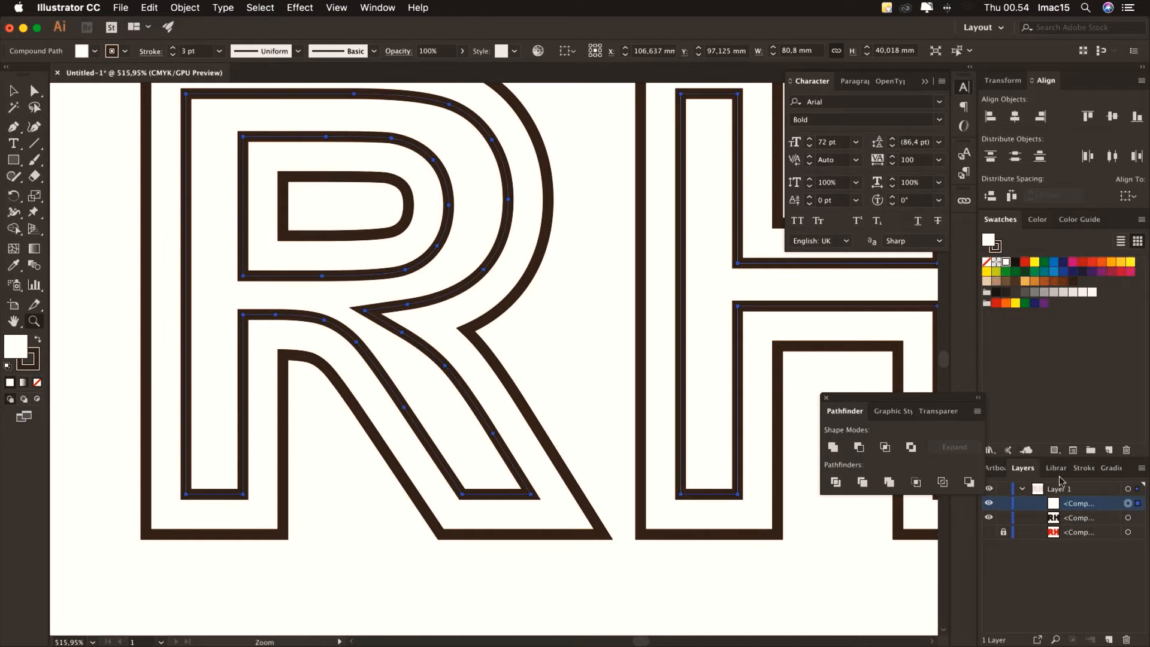
click(35, 90)
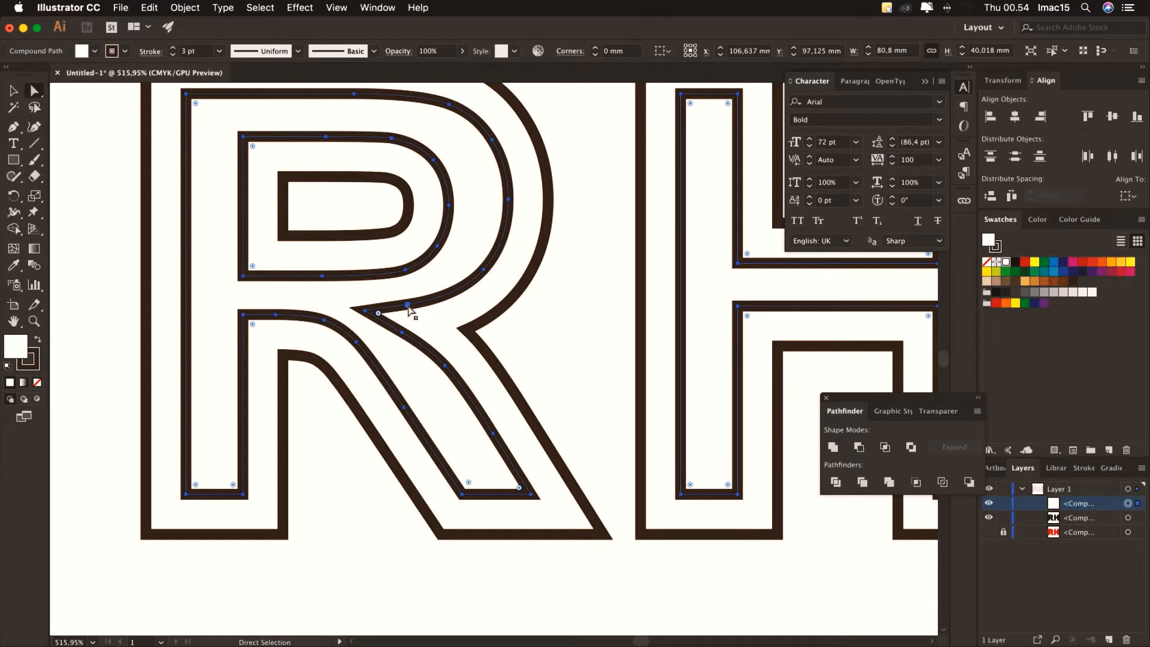
mouse_move(411, 308)
mouse_down()
mouse_move(424, 304)
mouse_move(394, 310)
mouse_up()
click(374, 310)
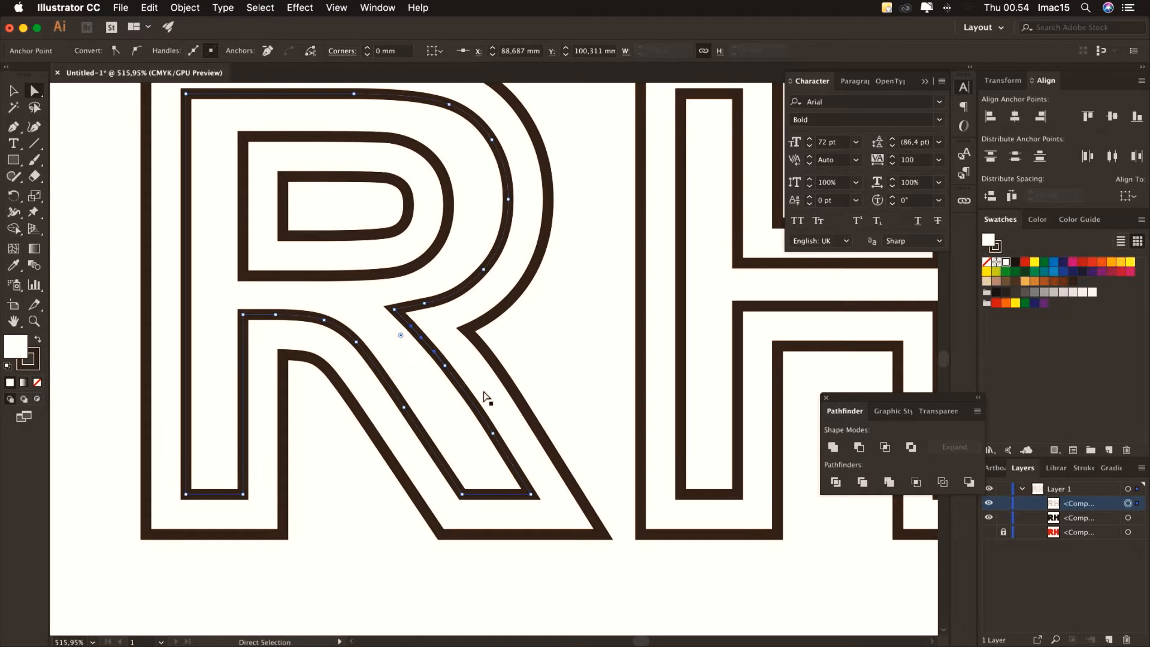
click(423, 305)
Delete the extra anchor on the R's inner curve and reshape that curve segment
click(13, 127)
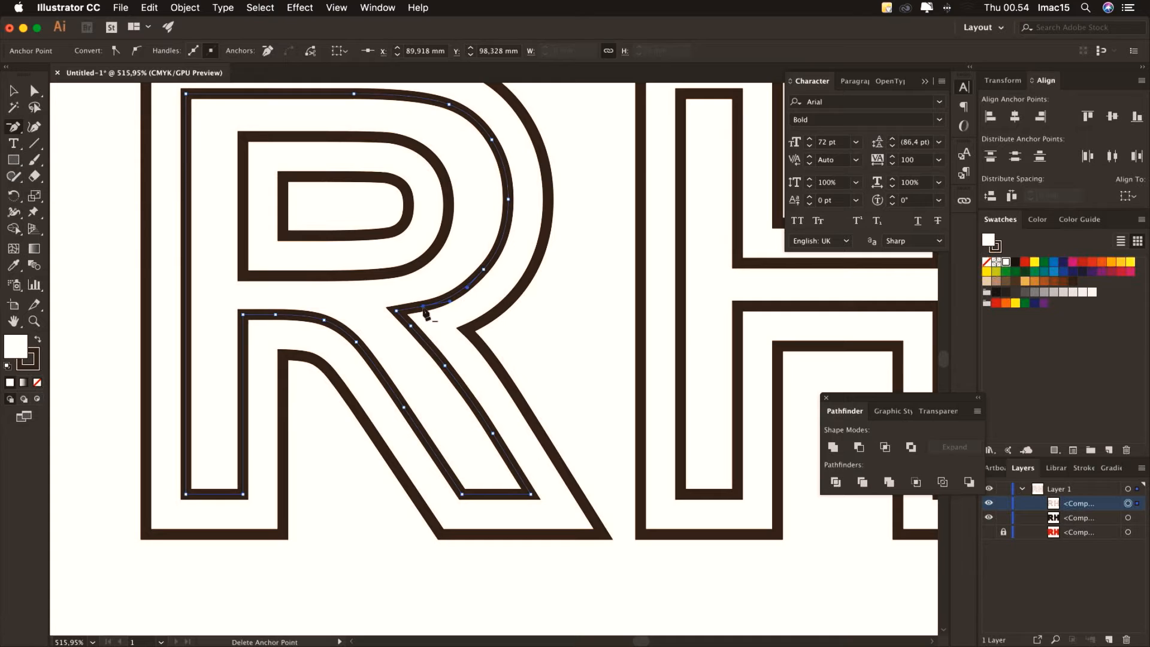
click(411, 327)
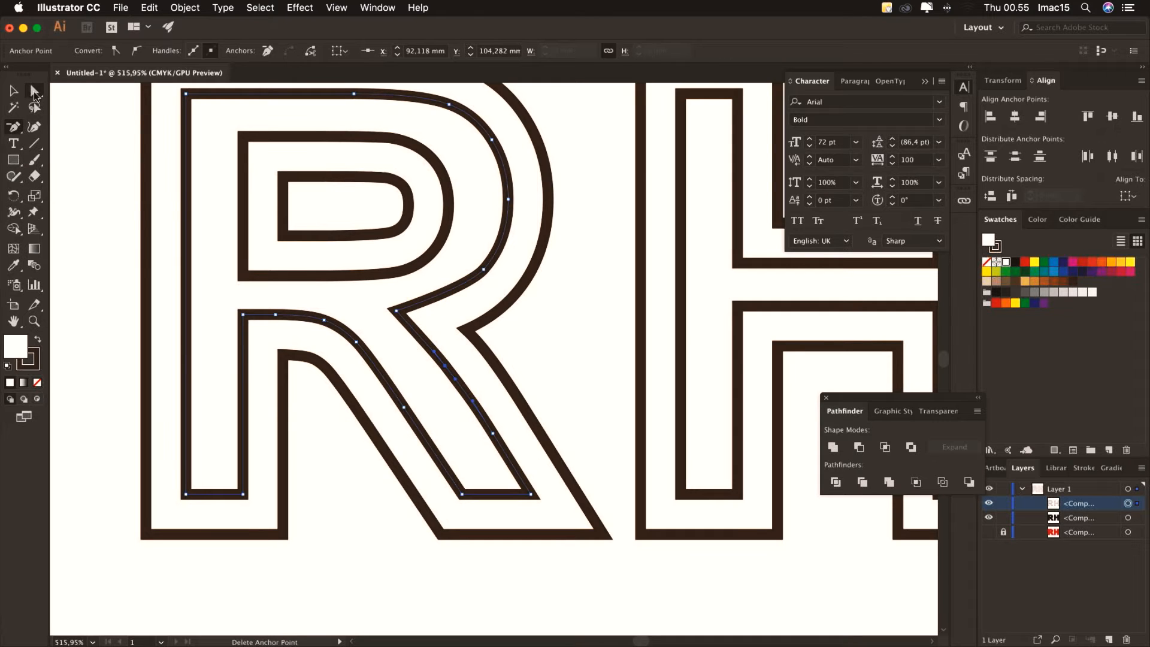
click(417, 309)
click(467, 292)
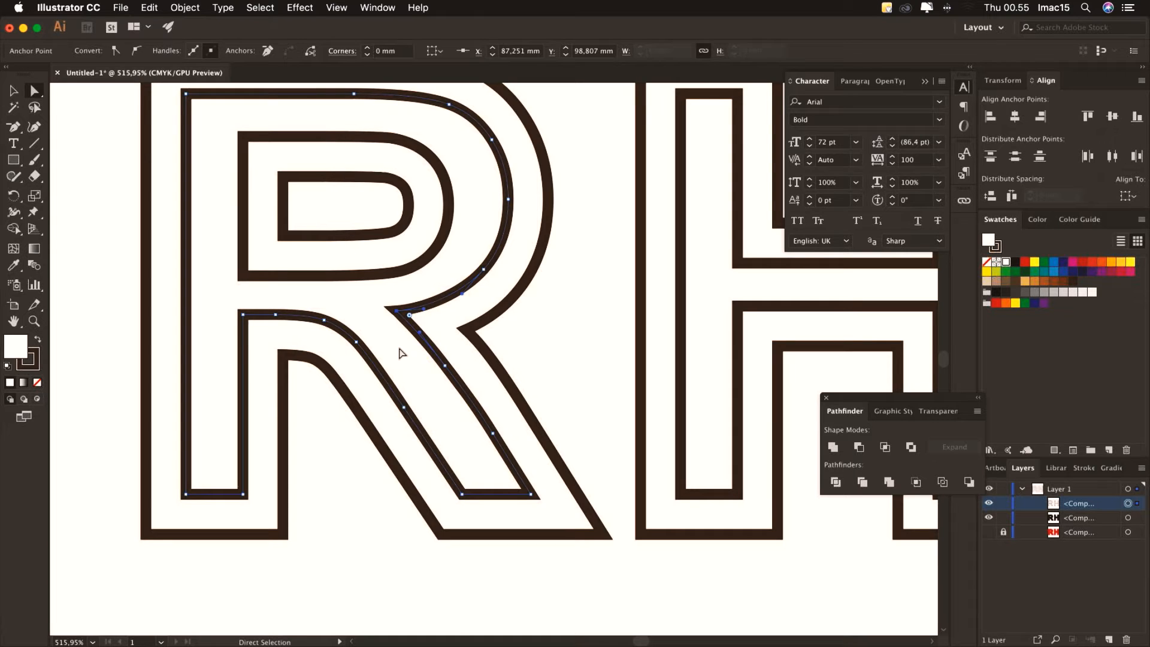
click(13, 91)
click(85, 150)
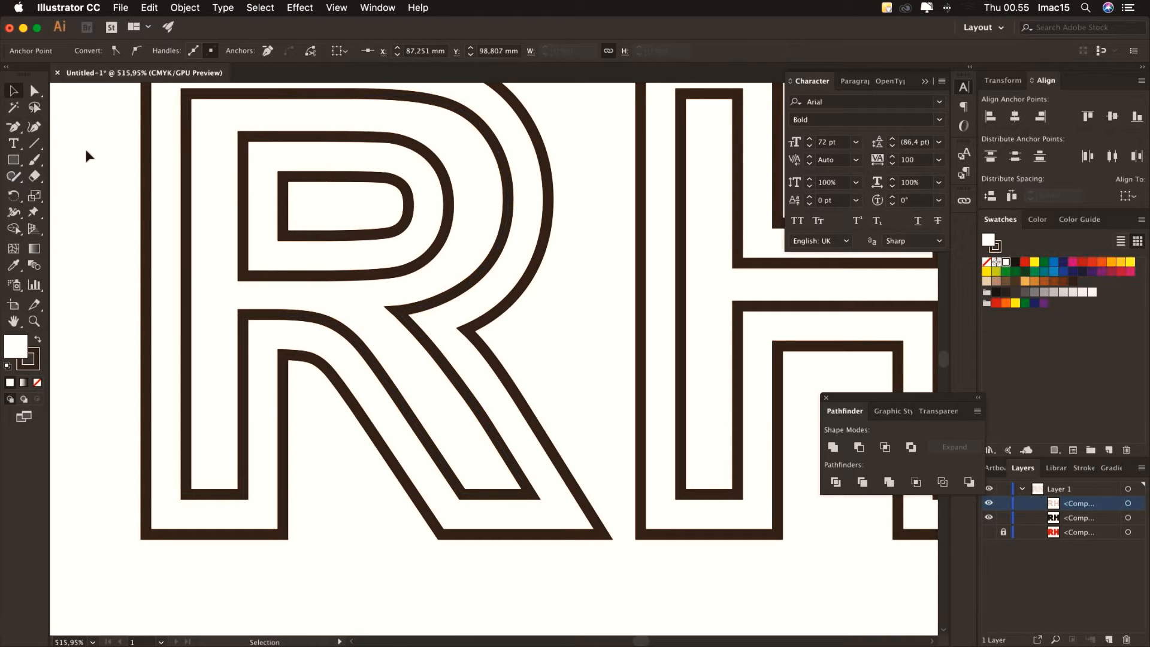
drag(629, 274, 612, 382)
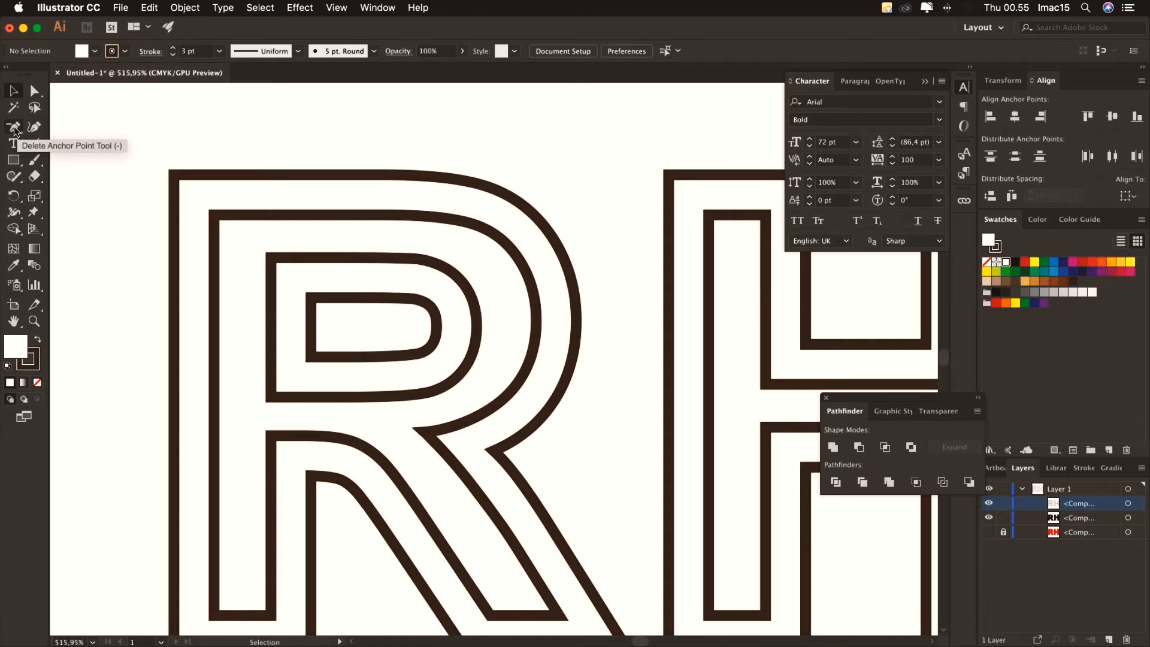
Draw a Pen line from the R's outer top-left corner to its inner top-left corner
click(15, 129)
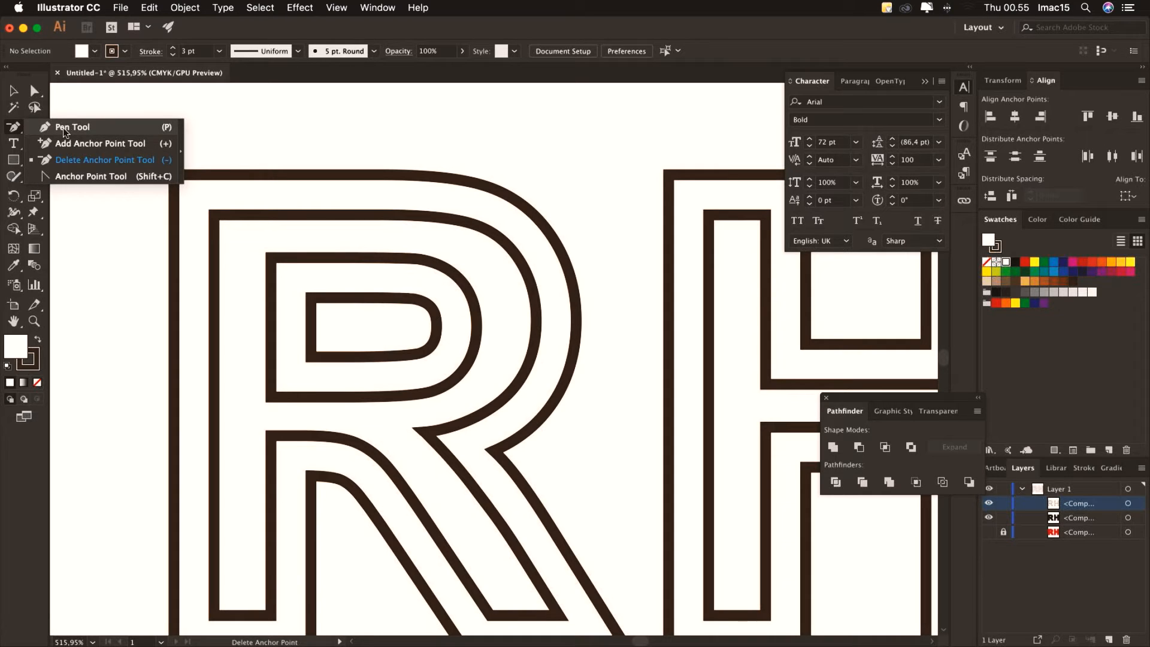
click(64, 130)
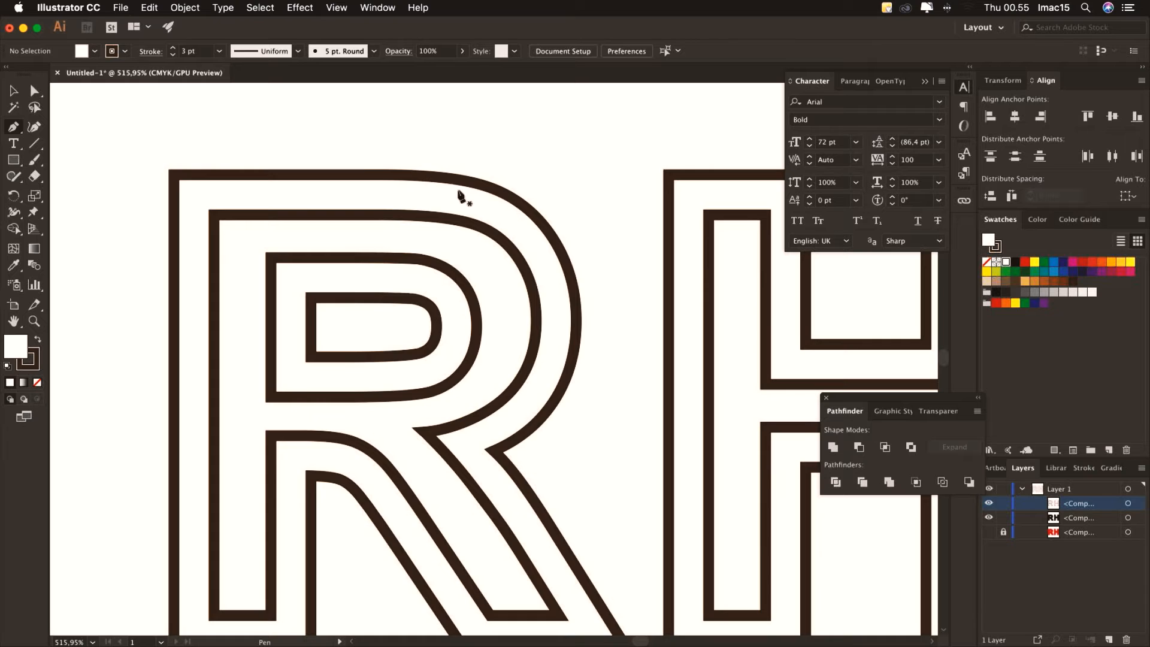
click(116, 128)
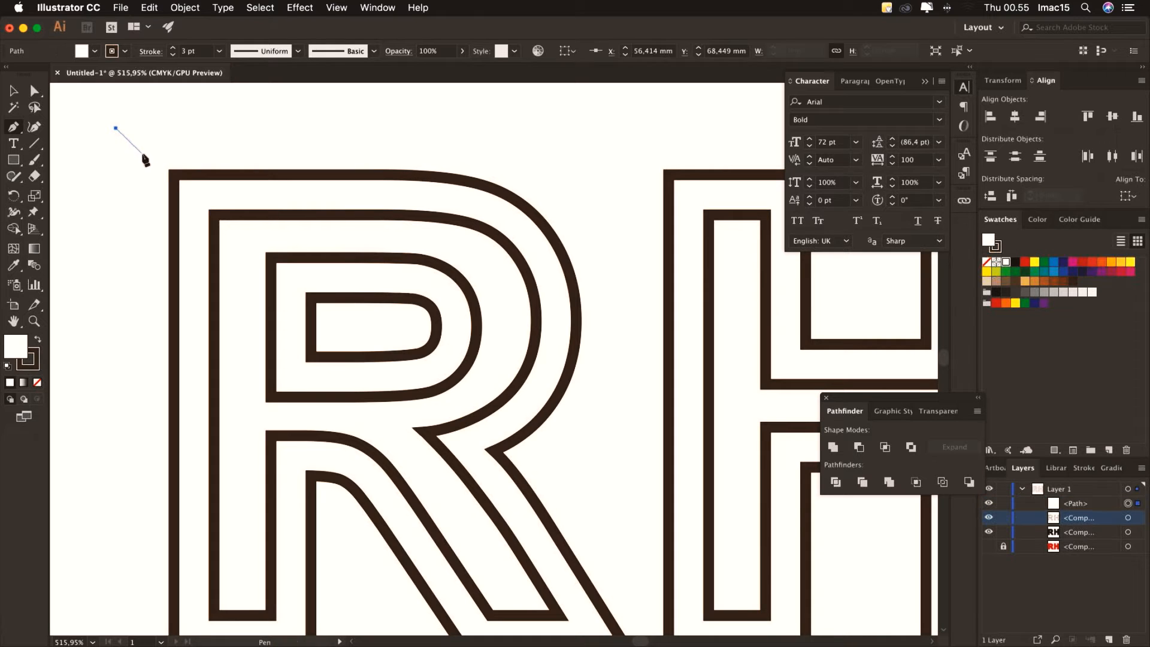
click(174, 173)
click(214, 215)
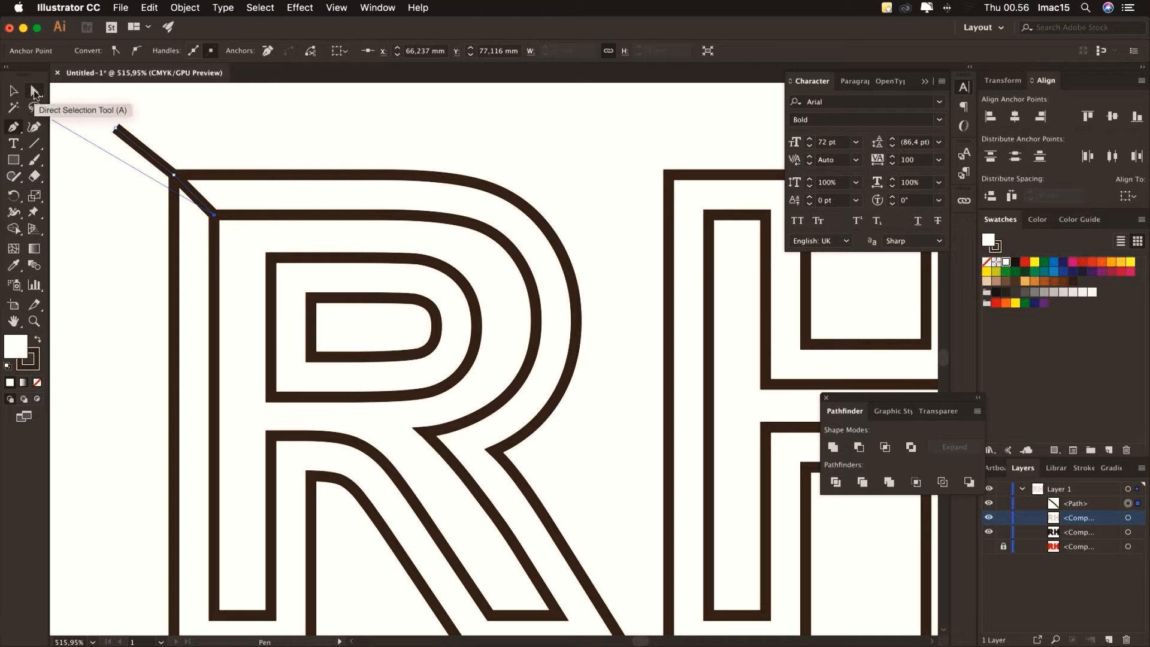
Remove the stray top endpoint from the new bevel line
click(34, 93)
drag(94, 113, 127, 143)
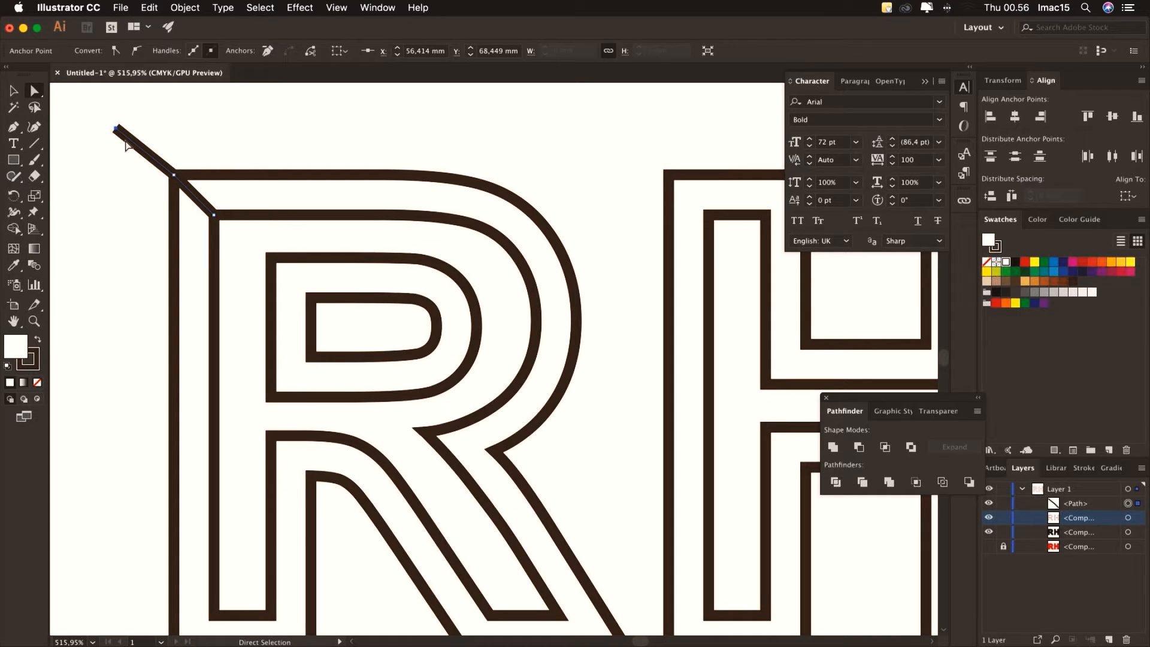
key(Delete)
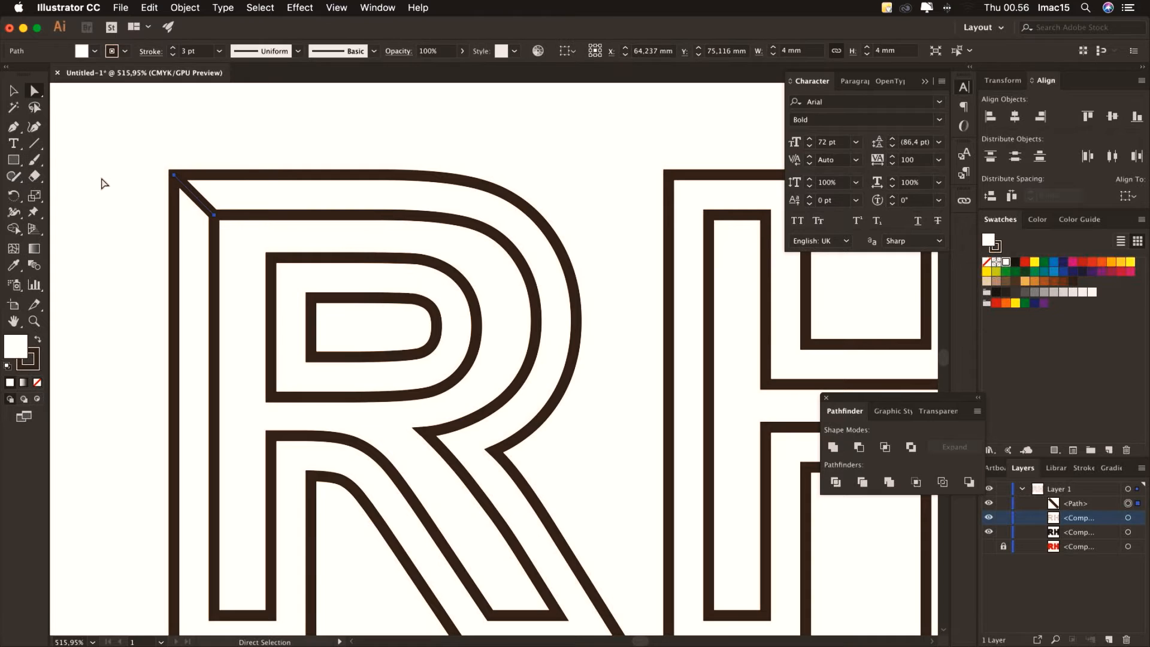
click(104, 183)
click(14, 127)
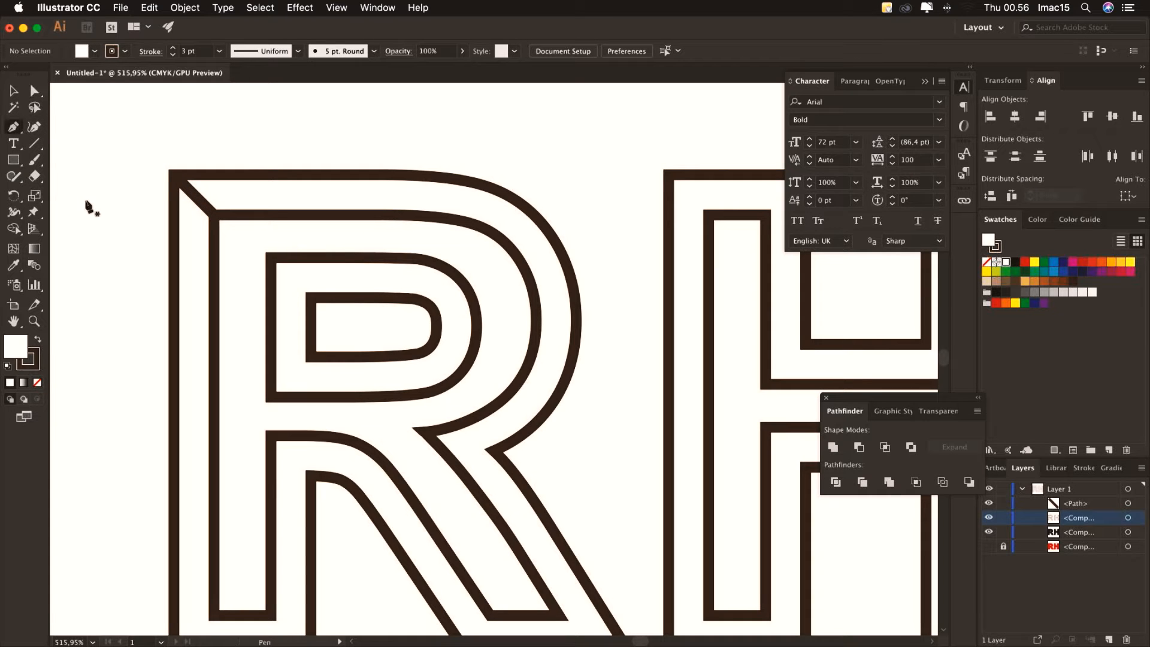
scroll(103, 298, down, 5)
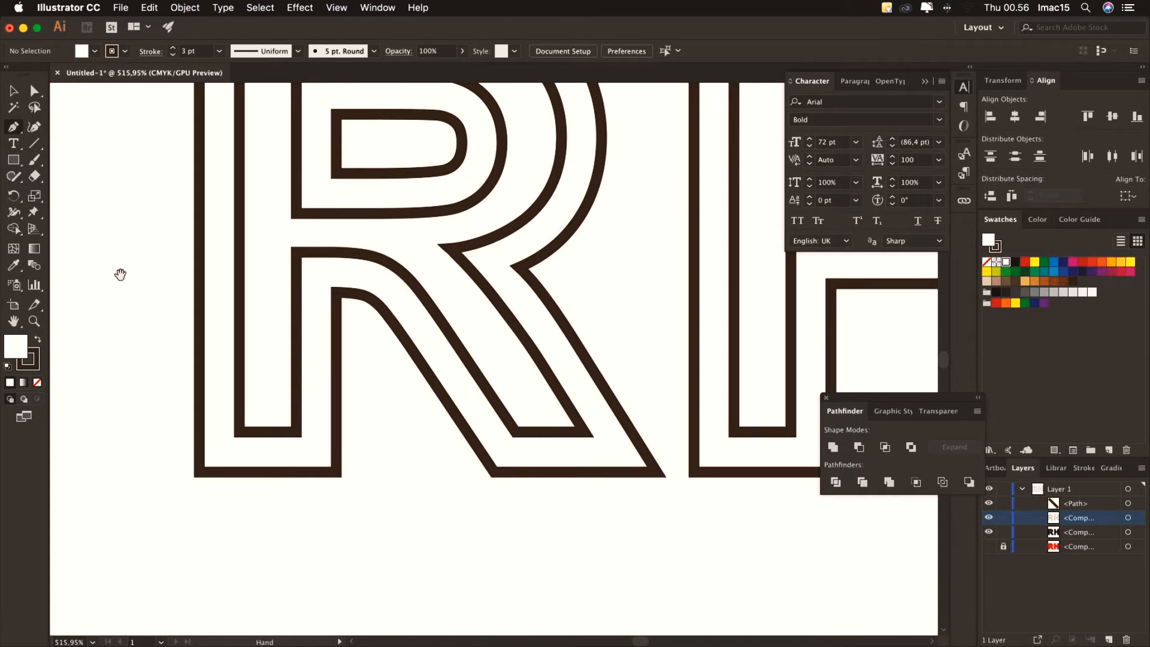
Draw bevel diagonals at the R's bottom-left and lower corners to the inner outline
click(161, 492)
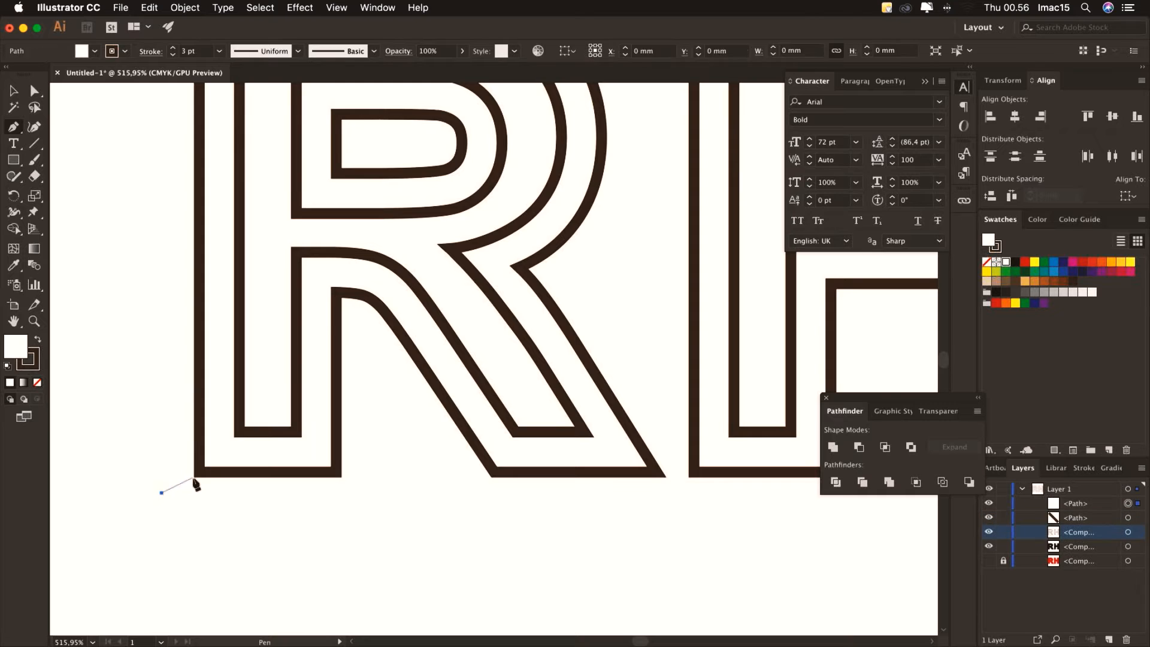
click(239, 431)
click(34, 92)
drag(161, 492, 200, 472)
click(14, 127)
click(372, 495)
click(297, 432)
click(34, 91)
drag(373, 496, 336, 472)
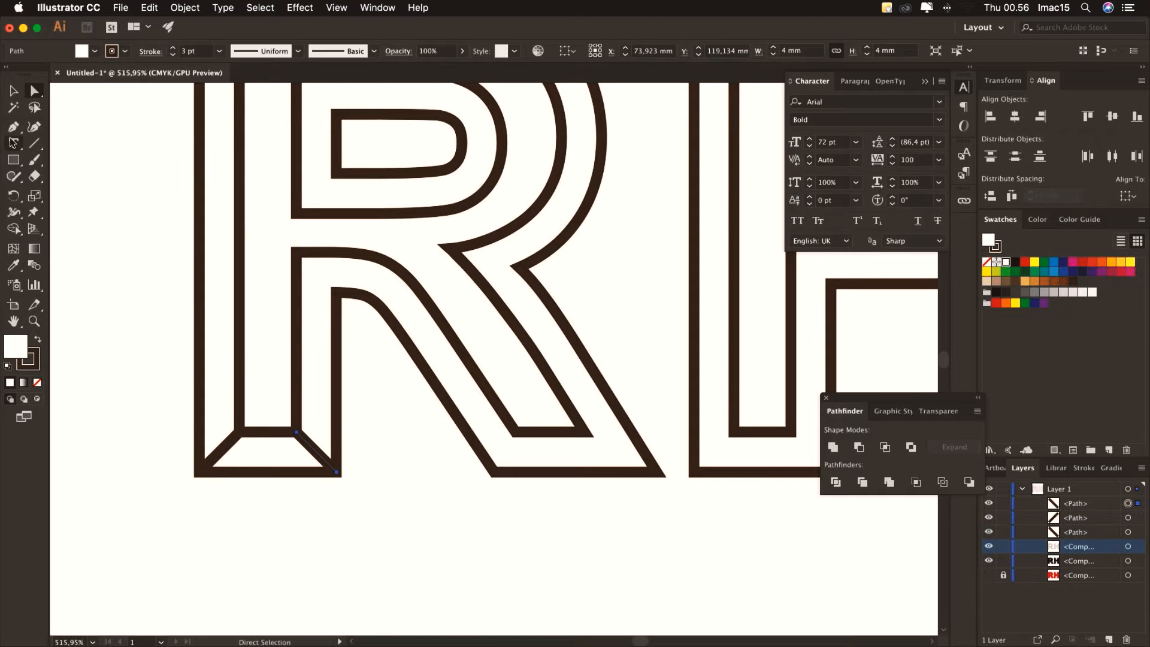
Add bevel lines at the R's inner corner and beneath its curve
click(14, 127)
click(362, 330)
click(296, 253)
click(34, 91)
drag(362, 329, 336, 293)
click(13, 126)
click(372, 331)
click(381, 308)
click(409, 280)
click(34, 91)
drag(371, 331, 381, 307)
Draw bevel diagonals at the R's leg, lower-right corner and waist corner
click(14, 126)
click(444, 502)
click(516, 432)
click(35, 91)
drag(444, 502, 495, 472)
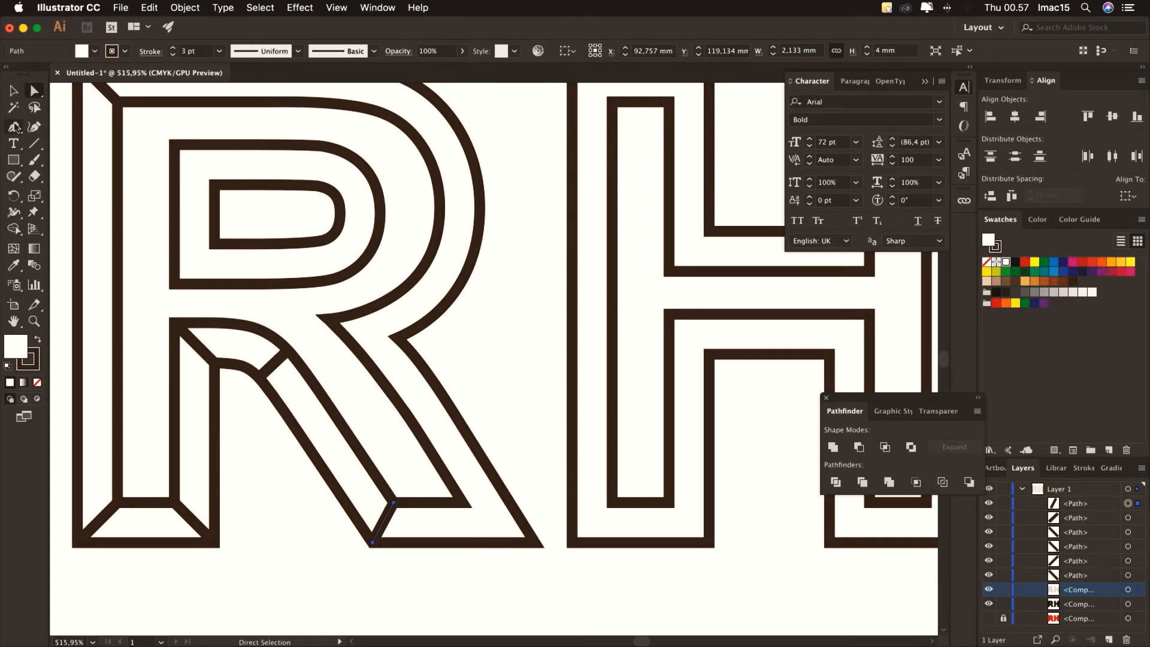
click(14, 127)
click(462, 502)
click(566, 575)
click(34, 91)
drag(566, 575, 534, 542)
click(14, 127)
click(327, 319)
click(462, 360)
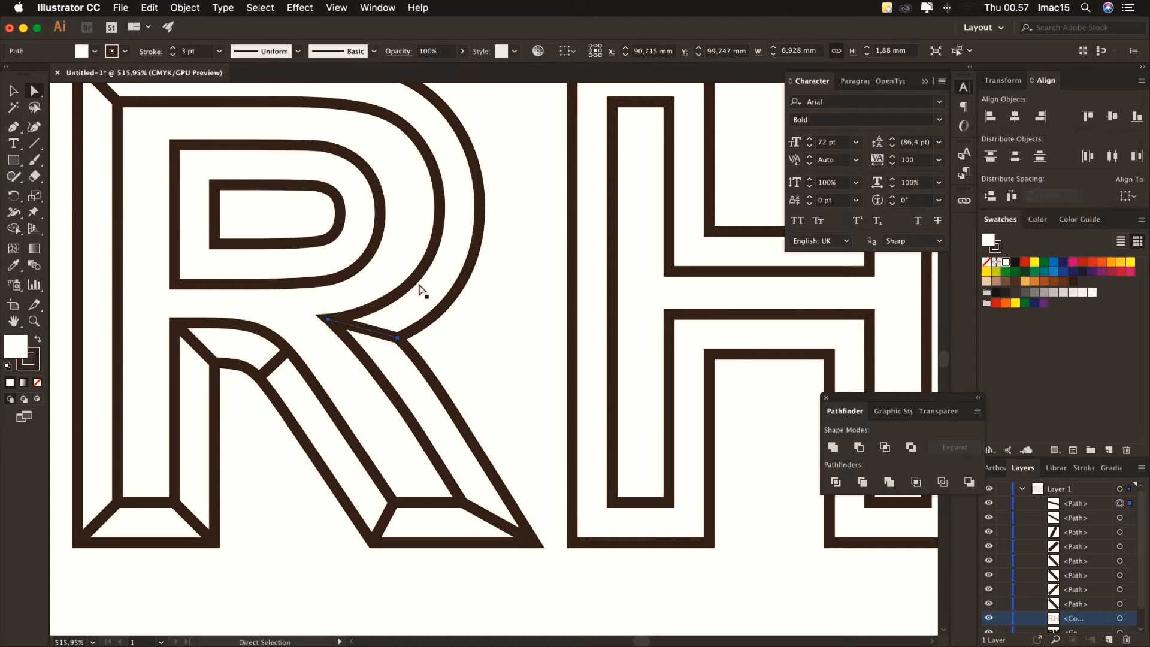
Add bevel bars across the R's right and outer curves, shortening them onto the outline
click(14, 126)
click(533, 209)
click(440, 207)
click(35, 91)
drag(533, 209, 480, 207)
drag(511, 152, 548, 309)
click(14, 127)
click(538, 197)
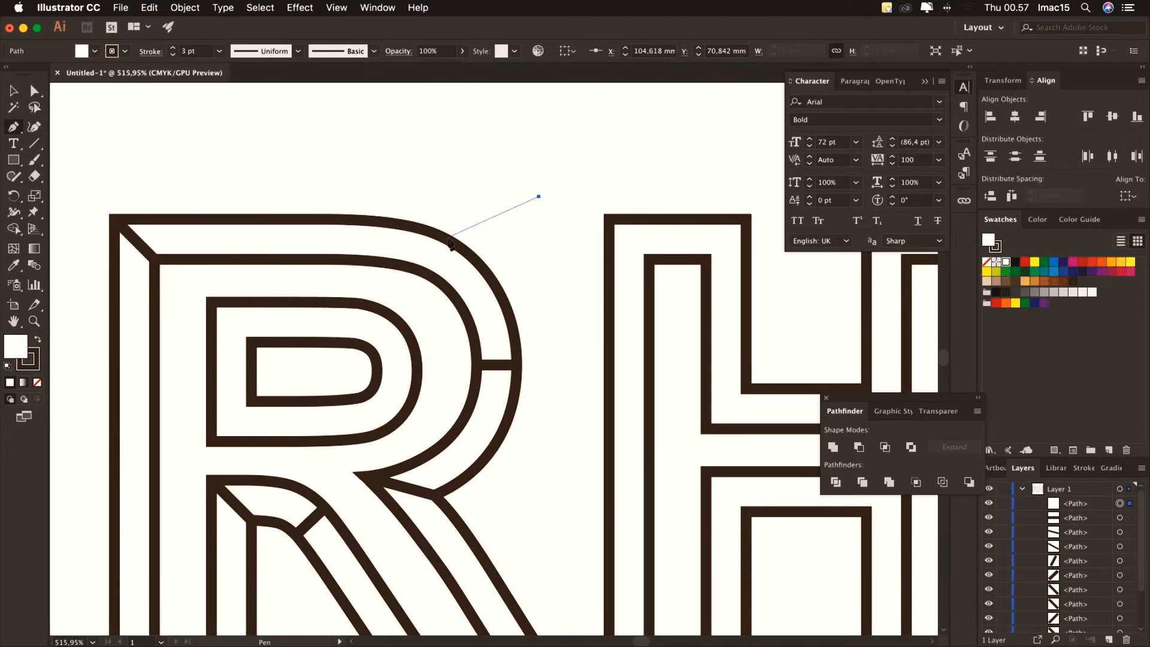
click(431, 234)
key(a)
drag(539, 196, 418, 270)
Draw two diagonals inside the R's counter corner and delete the surplus segment
click(12, 128)
click(284, 369)
click(252, 342)
click(211, 303)
click(34, 91)
click(284, 369)
key(Delete)
Add bevel bars across the counter's top-right and lower curves, trimming surplus segments
click(14, 127)
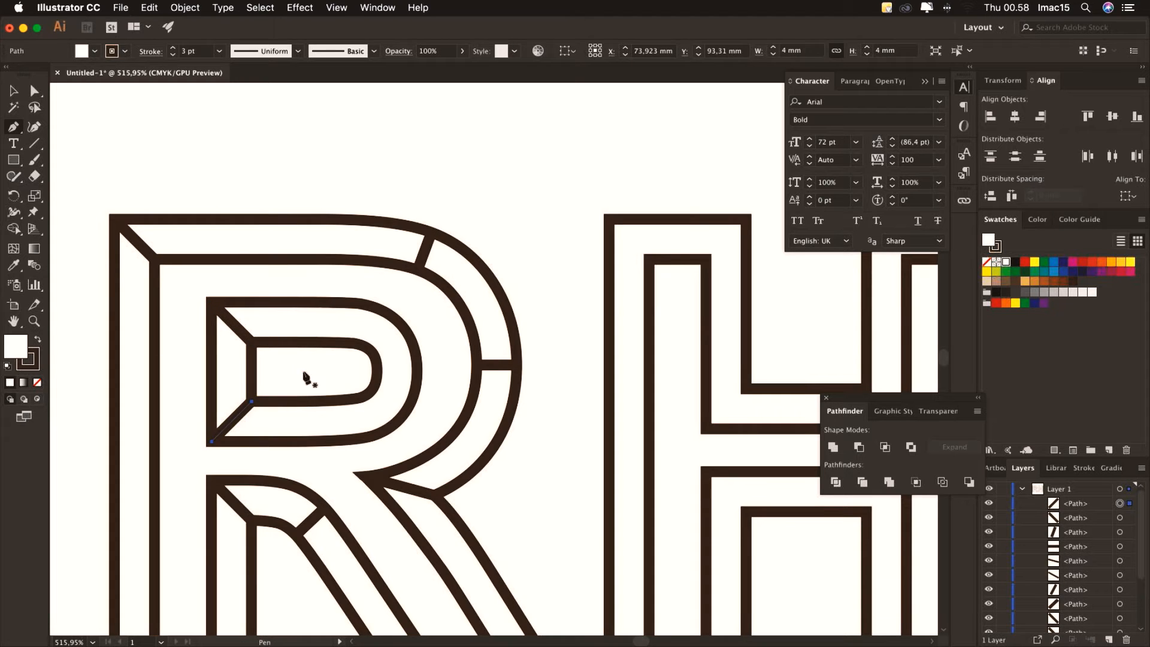
click(303, 372)
click(356, 341)
click(360, 303)
click(34, 91)
click(304, 372)
key(Delete)
click(13, 127)
click(325, 368)
click(375, 436)
click(34, 91)
click(326, 368)
key(Delete)
Draw bevel diagonals at the H's outer and inner top-left corners
drag(553, 284, 238, 241)
click(14, 126)
click(211, 120)
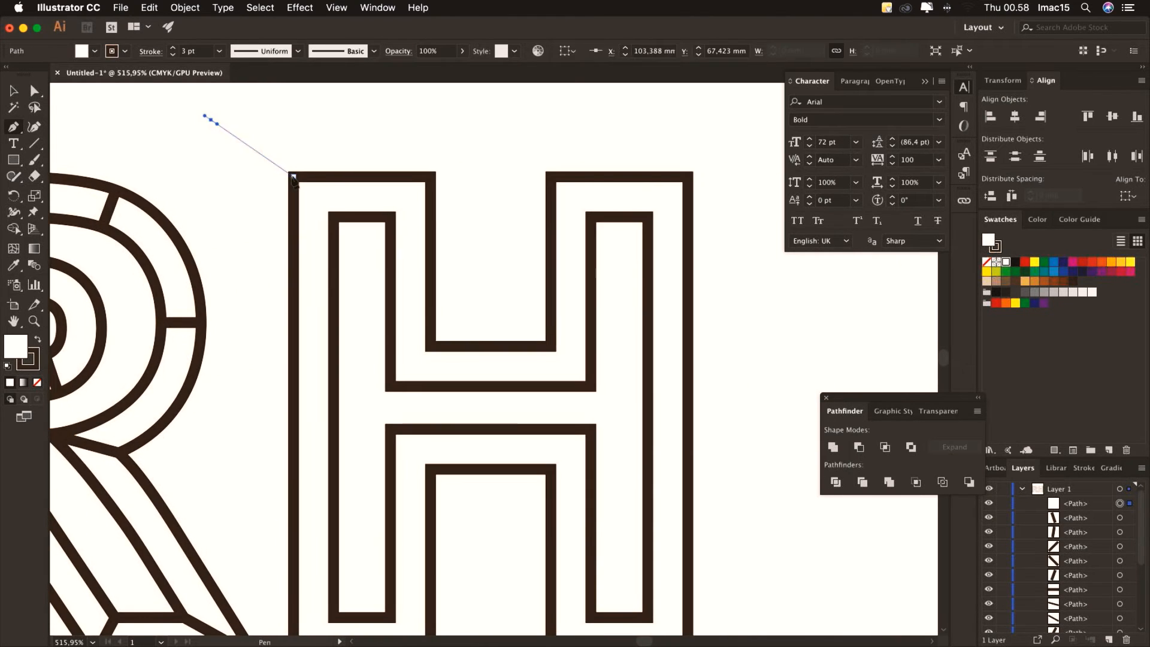
click(293, 177)
click(333, 217)
click(35, 91)
click(211, 120)
key(Delete)
Delete the surplus segments left at the H's top-left corner
click(13, 127)
click(496, 133)
click(431, 177)
key(a)
drag(516, 122, 482, 157)
key(Delete)
key(p)
Add diagonals at the H's top-right and inner-right corners, deleting the surplus segment
click(721, 149)
click(688, 177)
click(648, 217)
key(a)
drag(453, 317, 451, 320)
key(Delete)
key(p)
click(496, 311)
click(551, 346)
click(591, 386)
key(v)
key(a)
Draw diagonals at the H's lower counter and bottom-left corners, removing surplus segments
click(369, 293)
click(34, 91)
drag(458, 361, 425, 393)
key(Delete)
click(14, 127)
click(478, 386)
click(529, 333)
click(570, 293)
click(34, 91)
drag(241, 551, 276, 583)
key(Delete)
Draw the H's bottom-right bevel diagonals and delete the leftover segments
click(13, 127)
click(444, 548)
click(410, 521)
click(369, 481)
click(34, 91)
drag(482, 545, 519, 580)
key(Delete)
click(14, 127)
click(707, 561)
click(667, 521)
click(626, 481)
click(34, 91)
Zoom out to 200% to view the whole RH artwork and deselect
drag(718, 584, 691, 546)
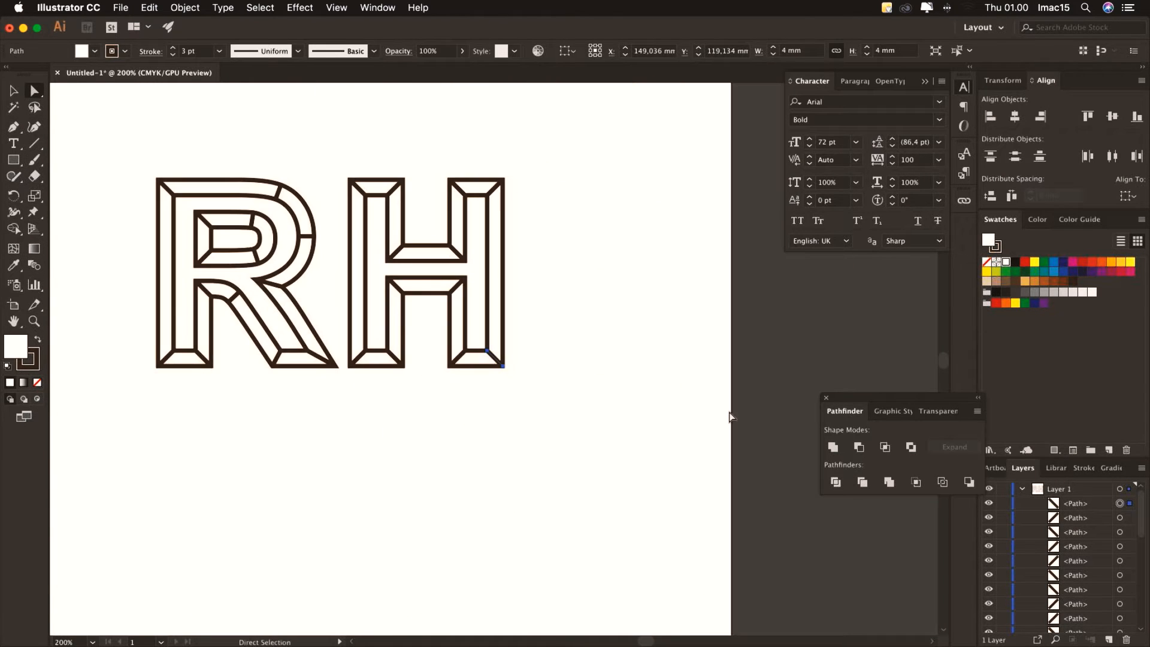
click(13, 91)
click(134, 112)
Select the RH compound path and apply a red swatch as its fill
drag(264, 386, 300, 442)
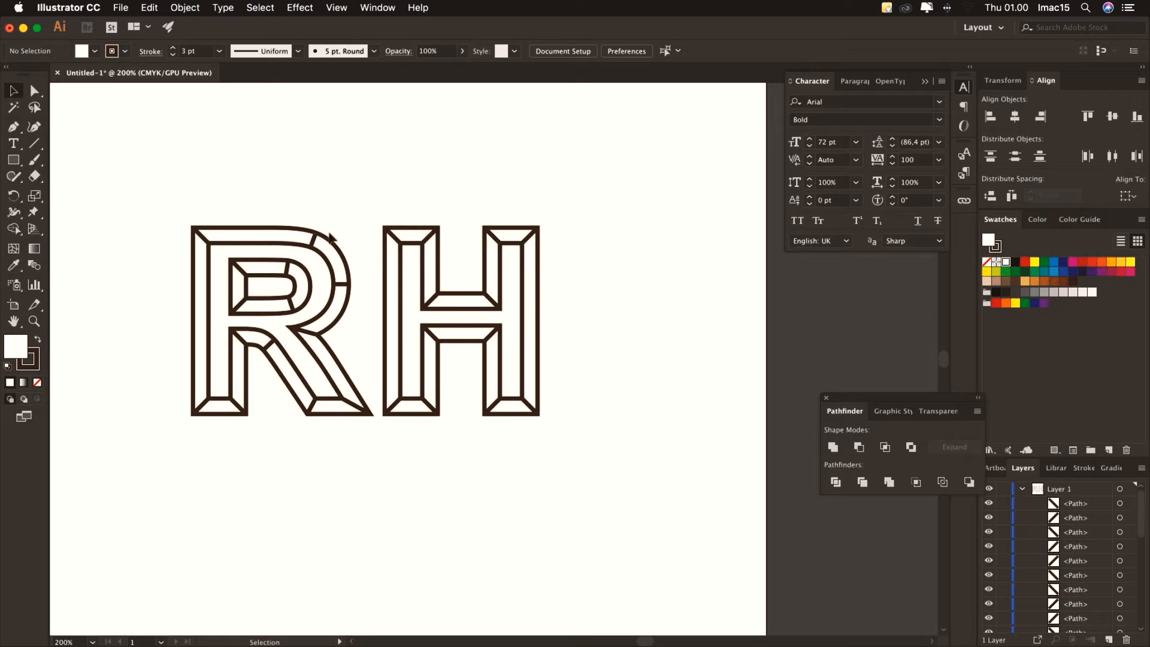
click(288, 234)
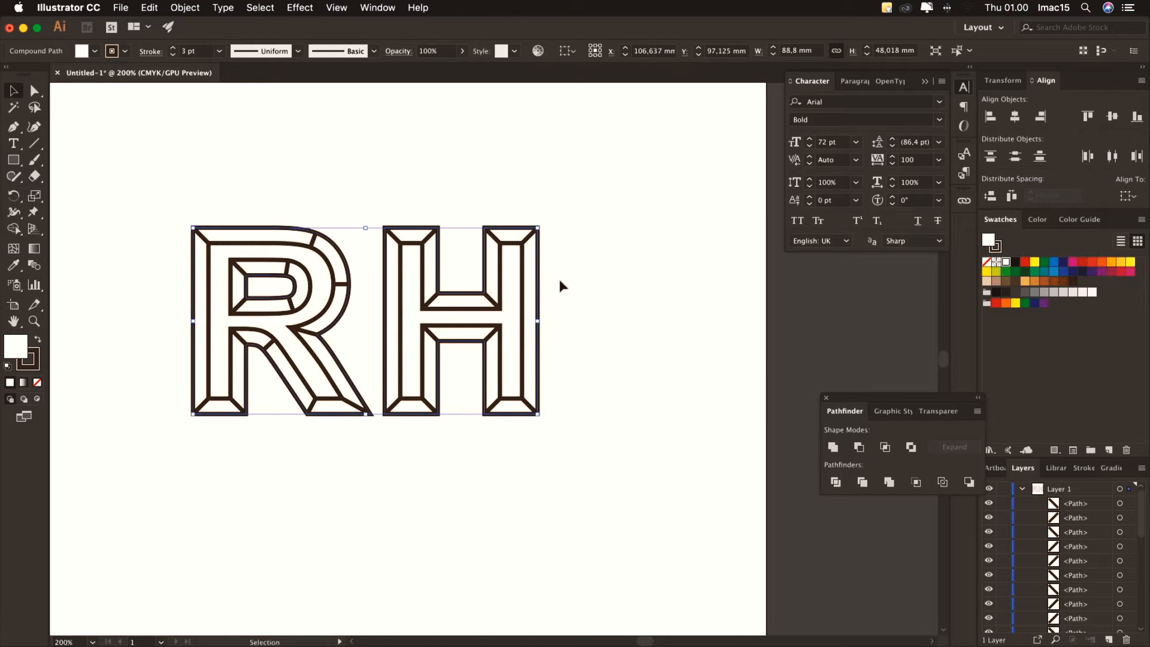
click(1025, 263)
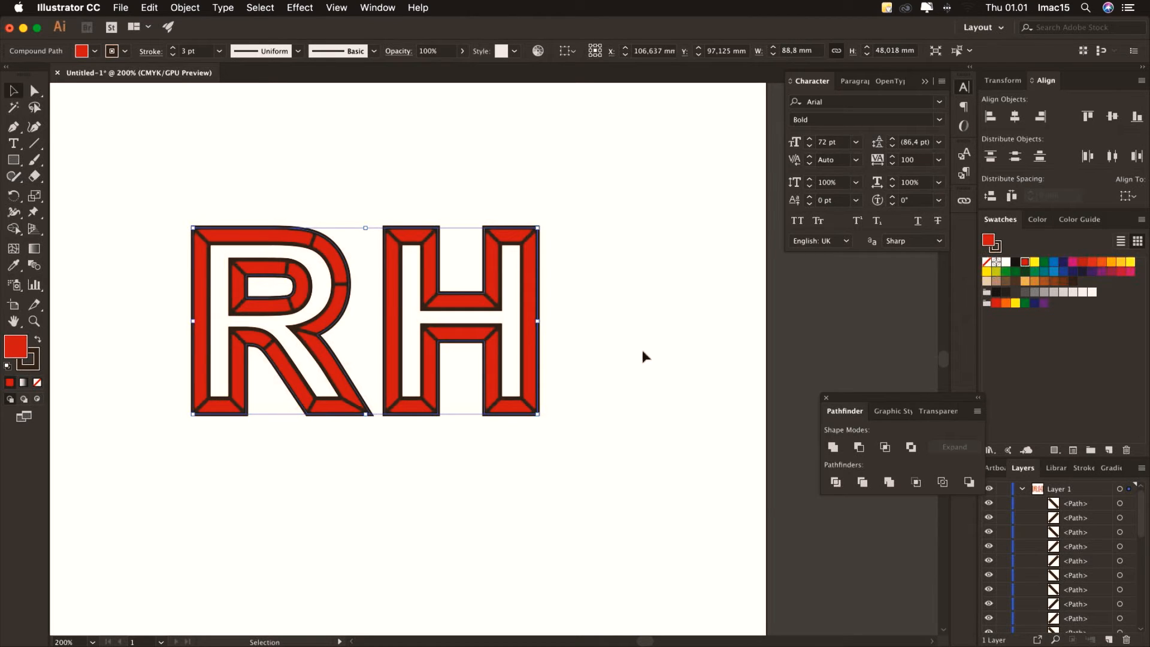
click(645, 293)
Select all the RH paths, then test-move the R's left stem piece aside and undo it
drag(164, 198, 614, 456)
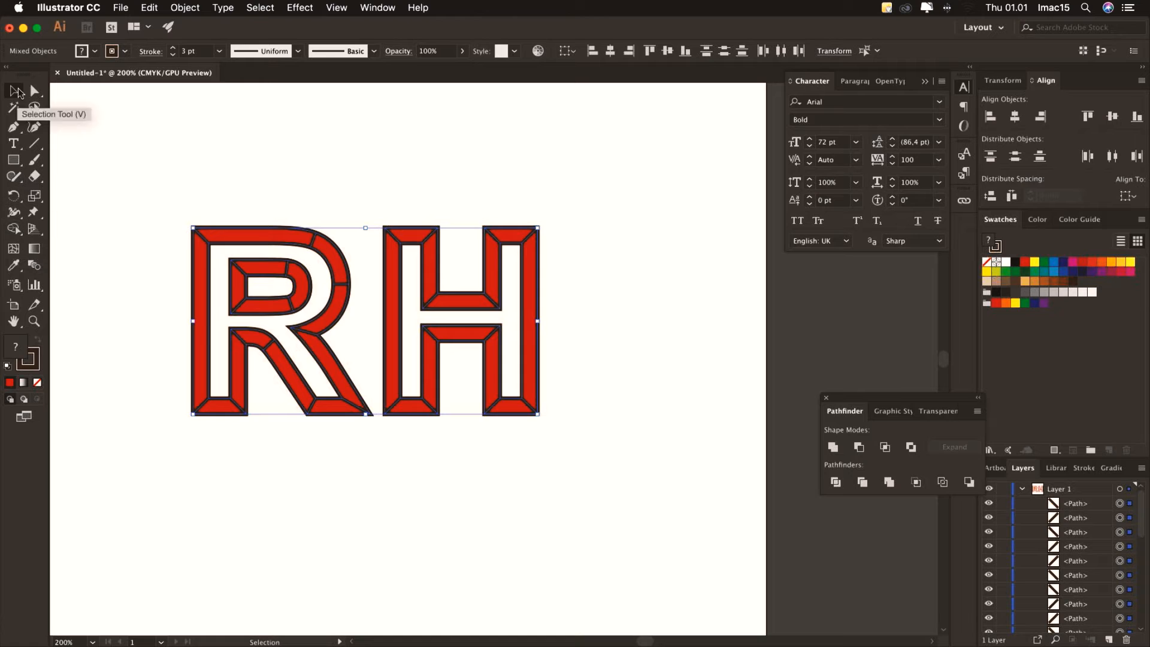
click(13, 229)
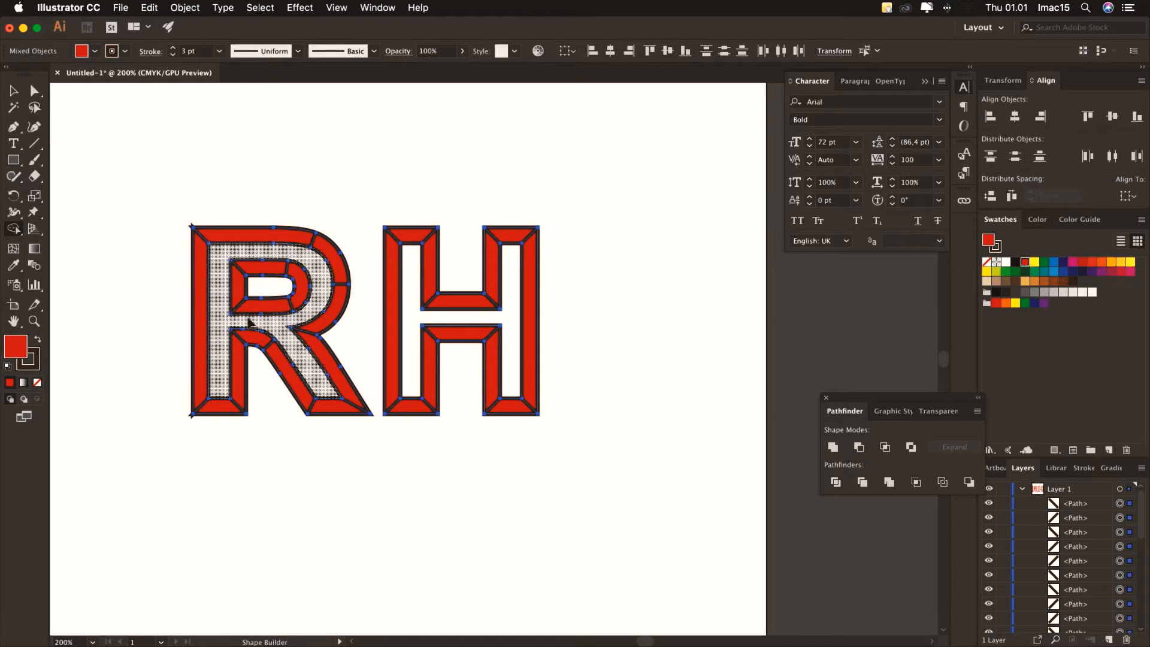
key(v)
key(super+shift+a)
drag(202, 274, 109, 276)
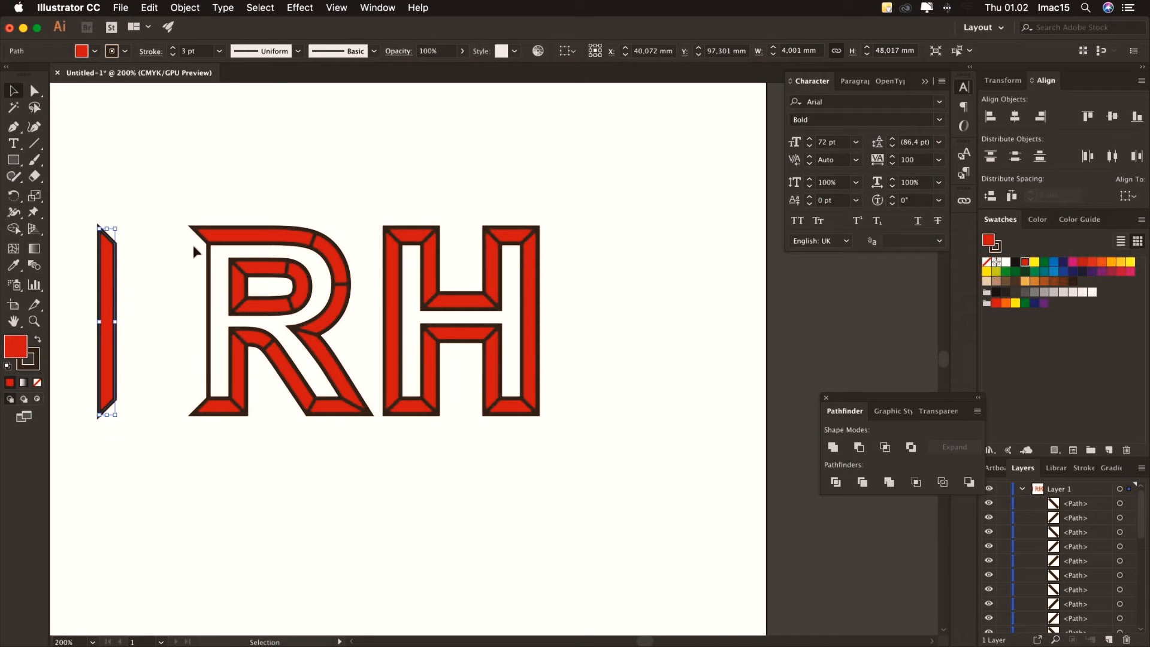
click(147, 8)
click(159, 25)
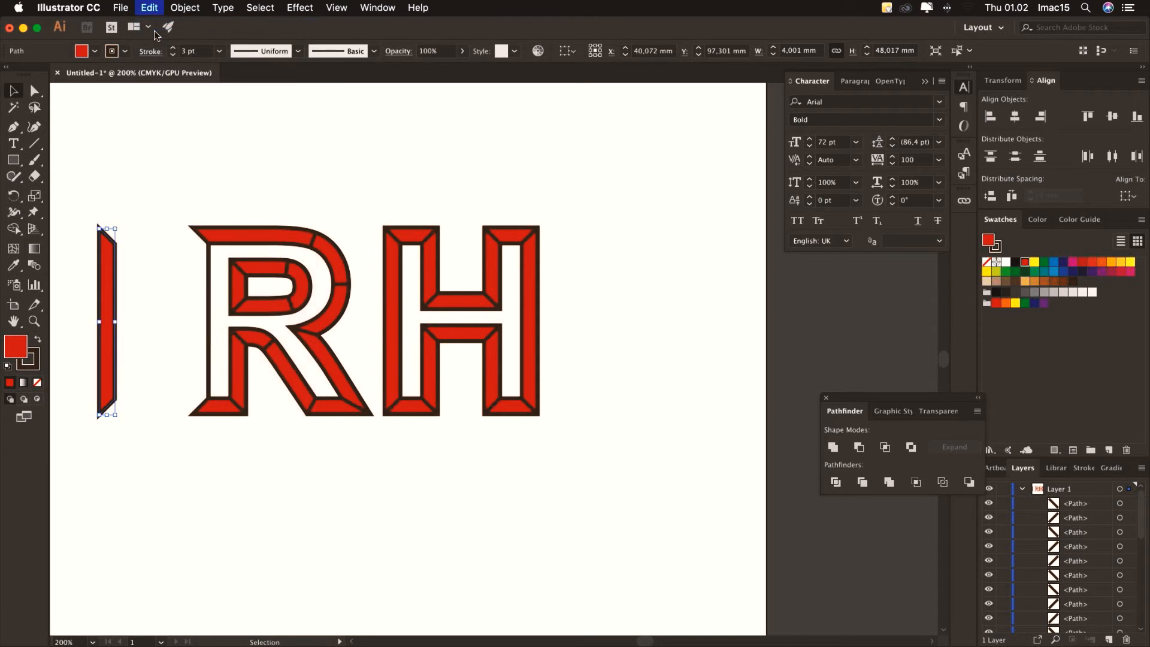
Fill the RH letter shape dark green and deselect it
click(353, 205)
click(266, 235)
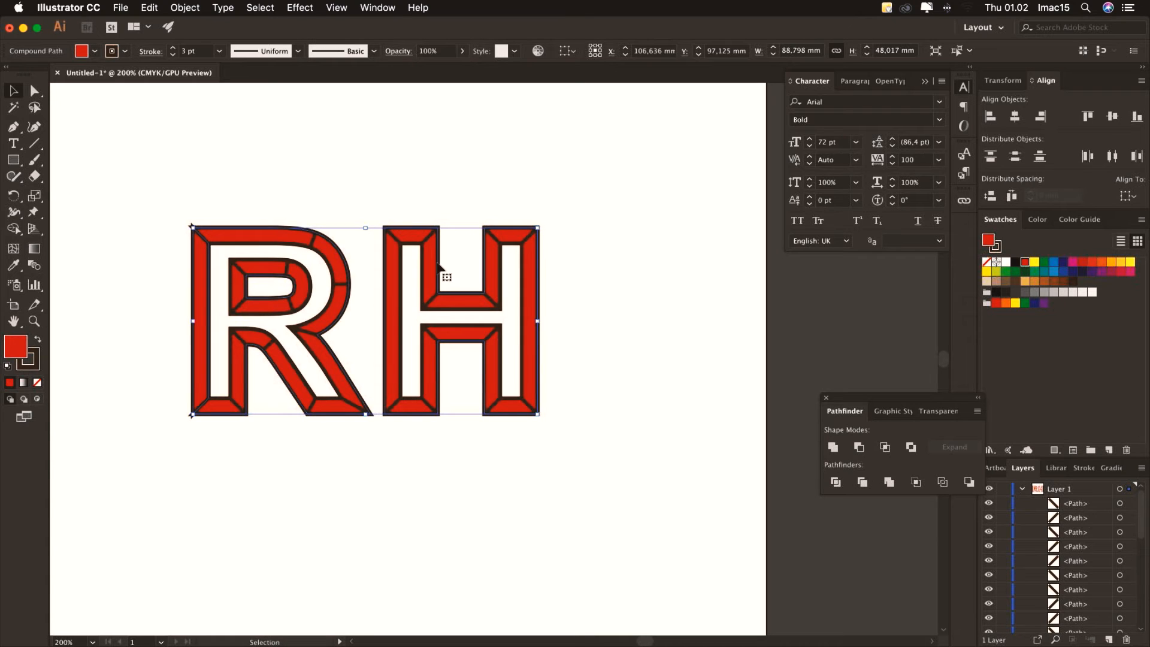
click(1045, 264)
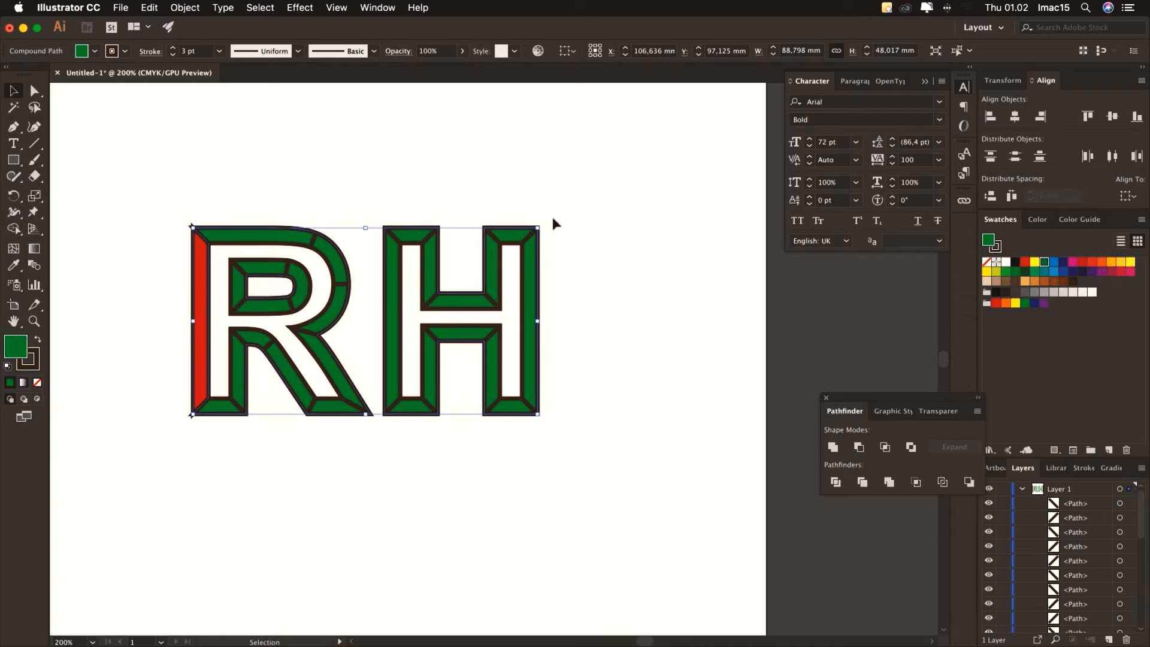
click(443, 178)
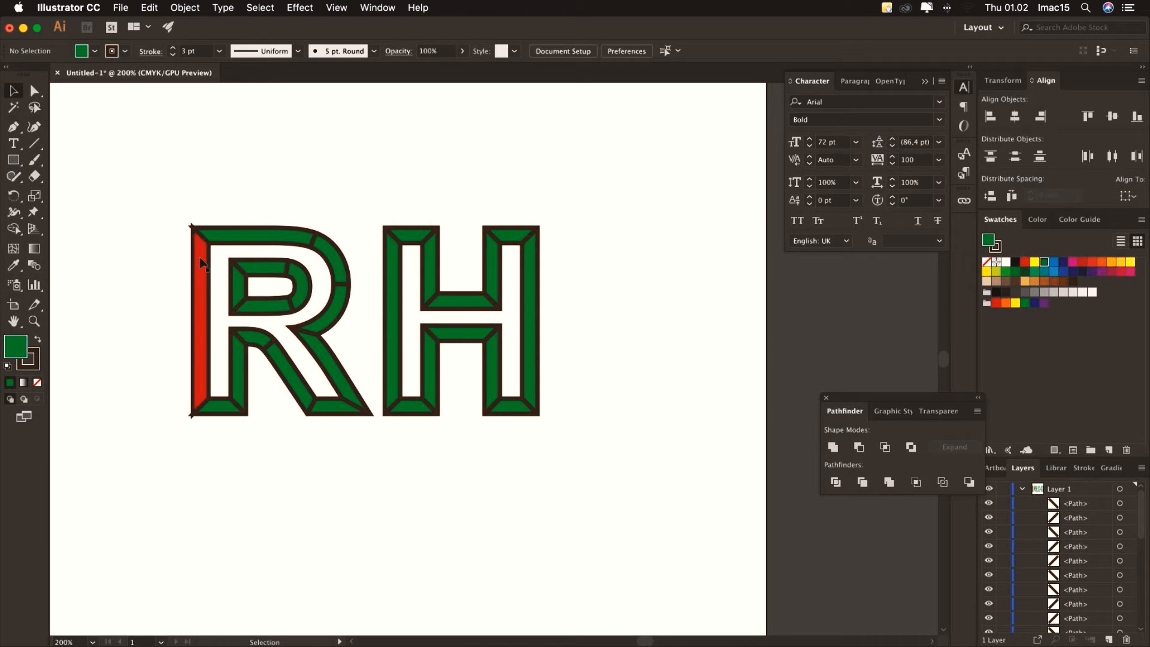
Use the Shape Builder to split each R and H bevel region into its own facet
drag(154, 183, 639, 500)
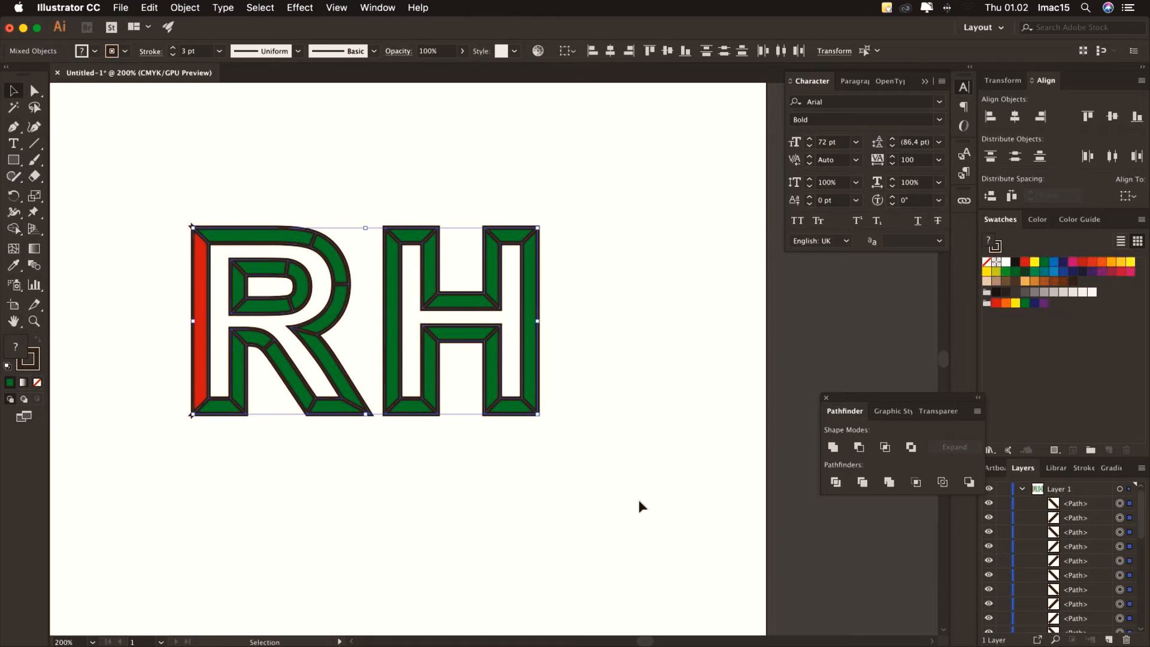
click(15, 232)
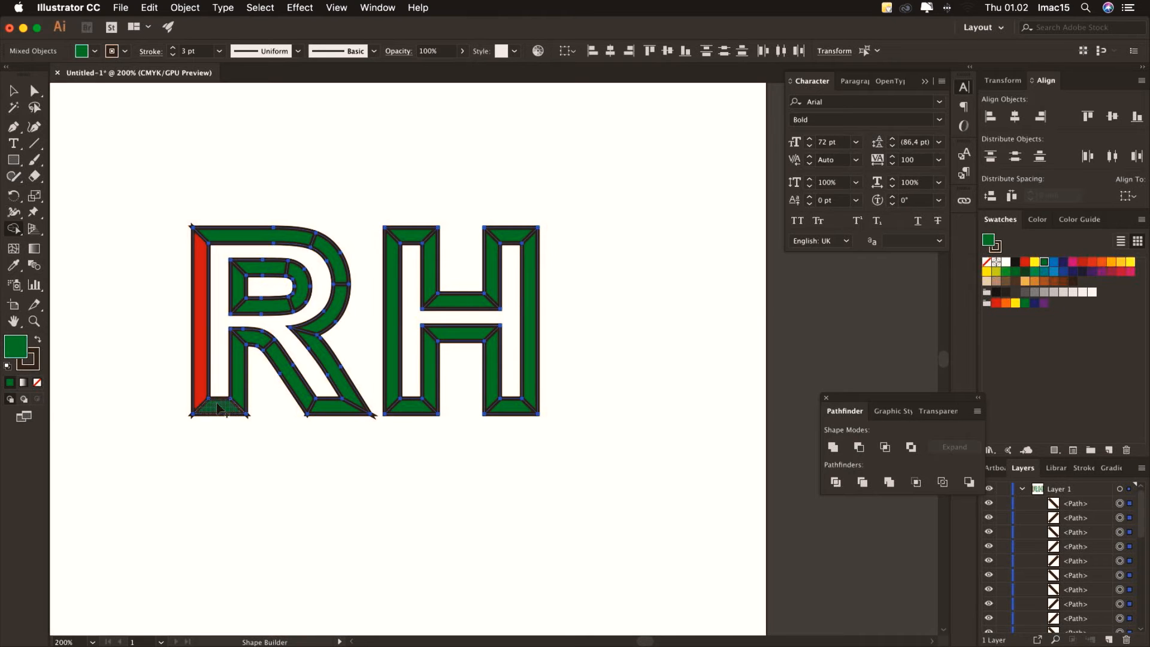
click(265, 269)
click(302, 289)
click(279, 306)
click(410, 237)
click(430, 281)
click(463, 300)
click(492, 273)
click(515, 239)
click(530, 282)
click(512, 407)
click(491, 369)
click(462, 335)
click(430, 368)
click(408, 409)
Deselect the artwork, then reselect all the RH facets
key(v)
click(131, 139)
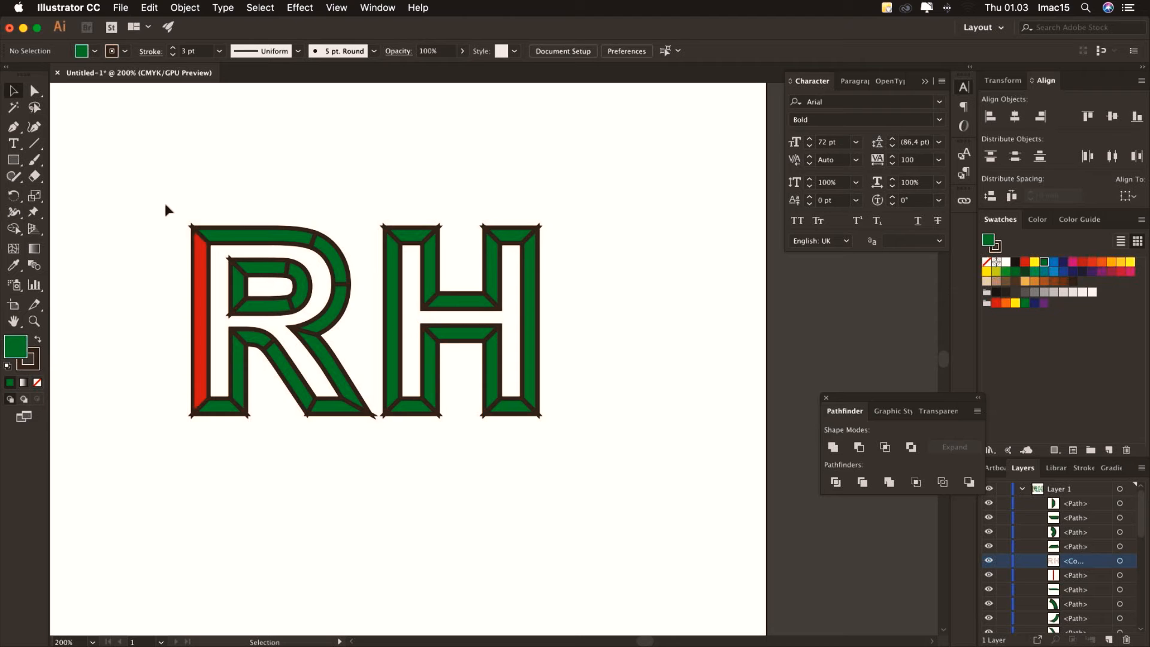
drag(158, 191, 598, 442)
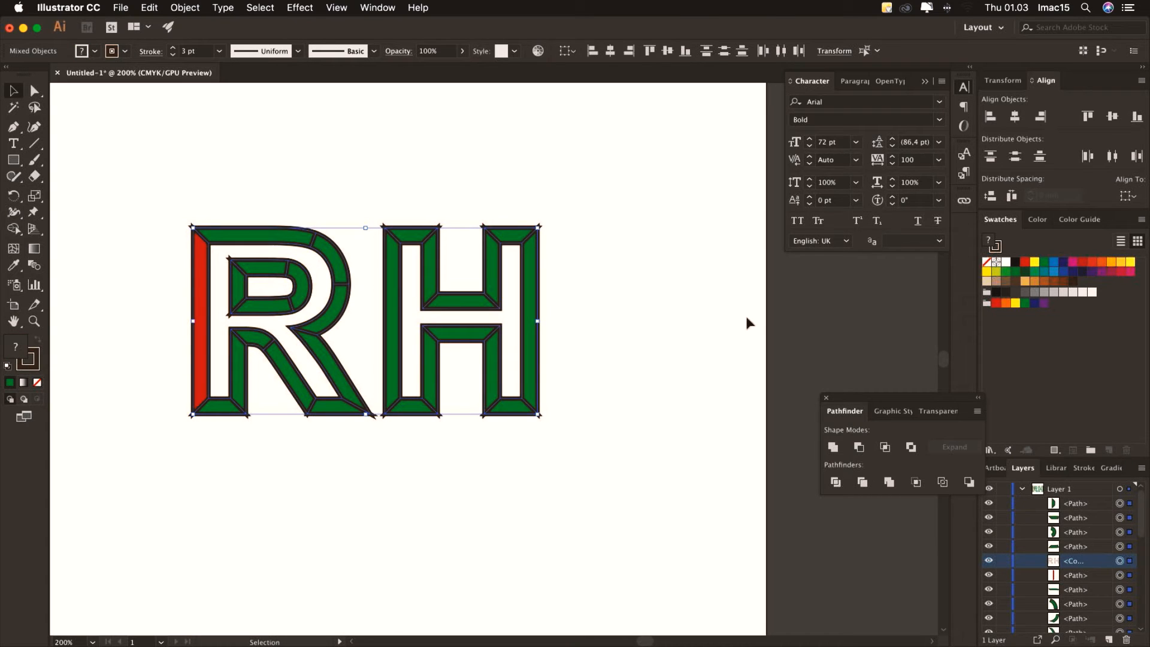
Apply Round Cap and Round Join to the selected RH strokes in the Stroke panel, then deselect
click(386, 8)
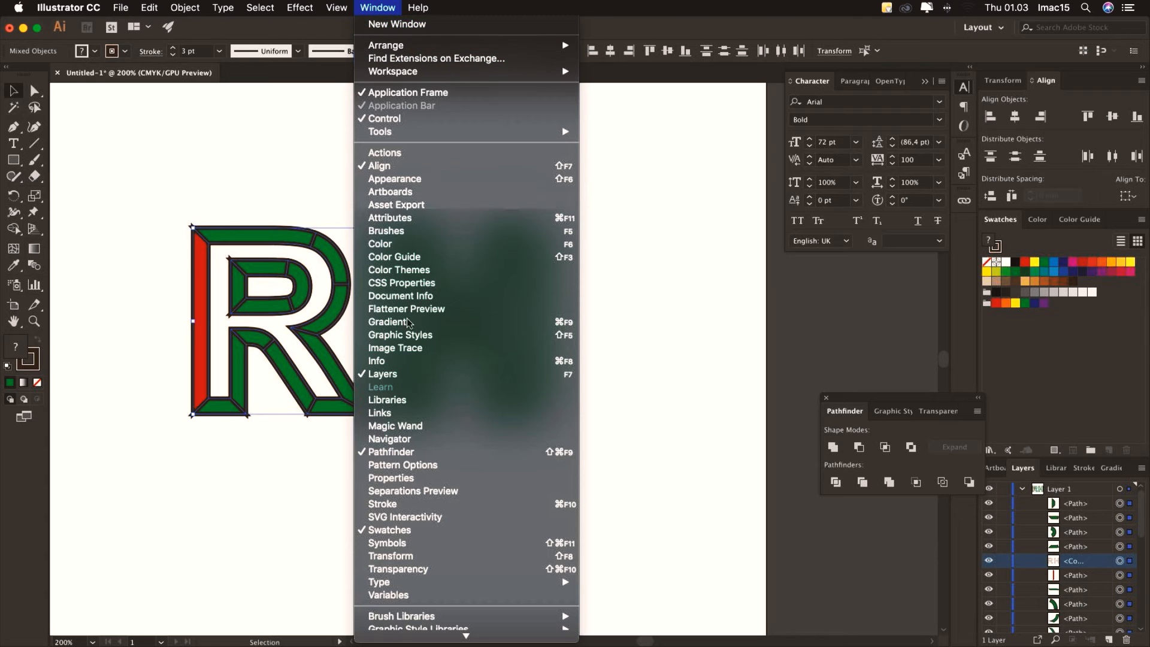
click(437, 505)
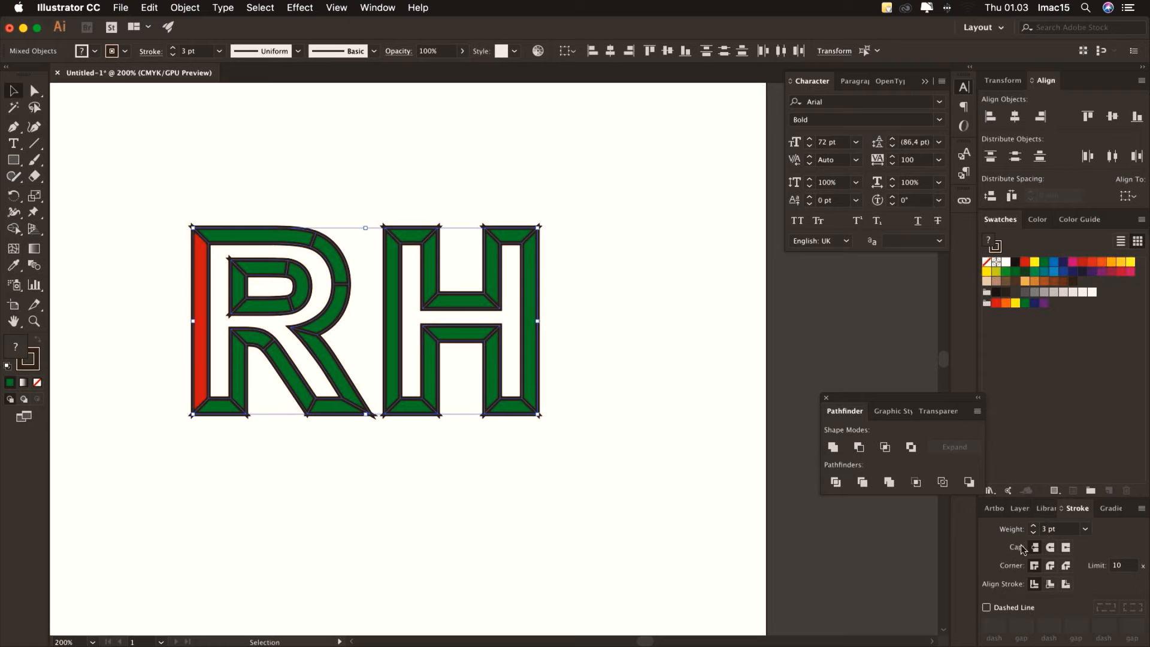
click(1049, 550)
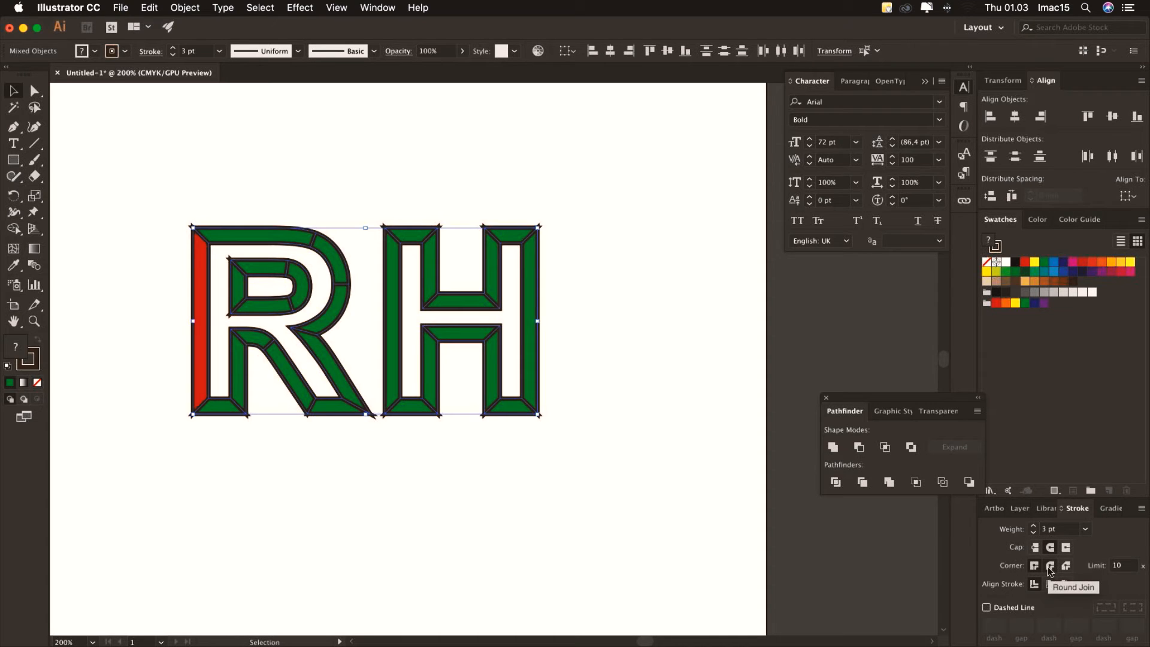
click(1050, 566)
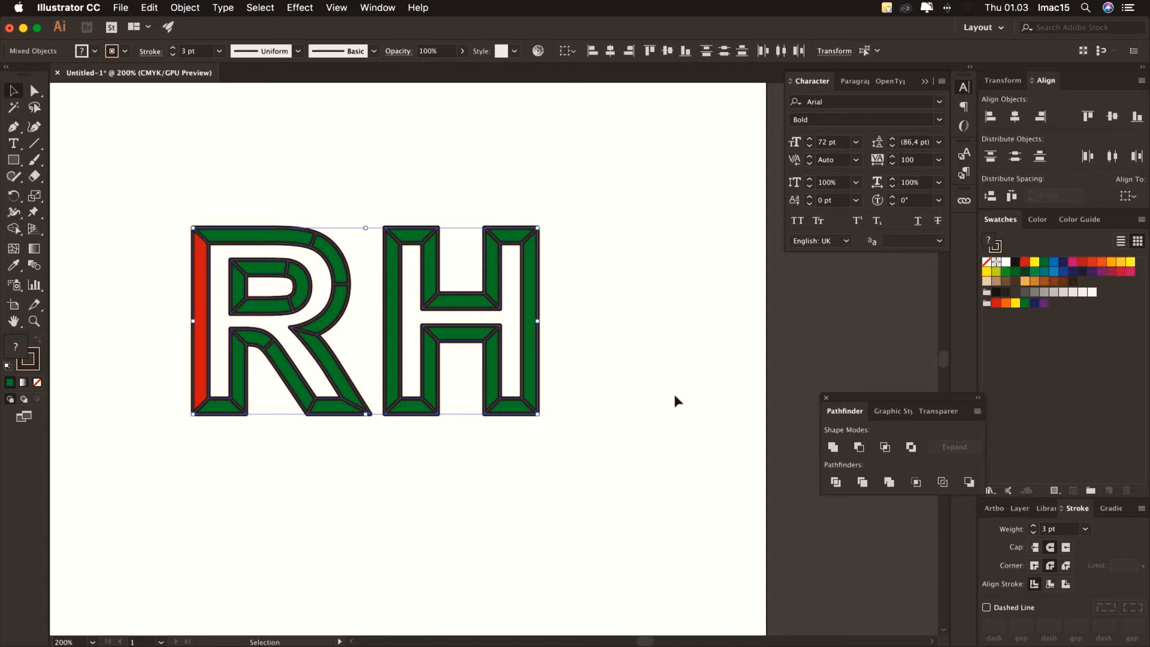
click(602, 344)
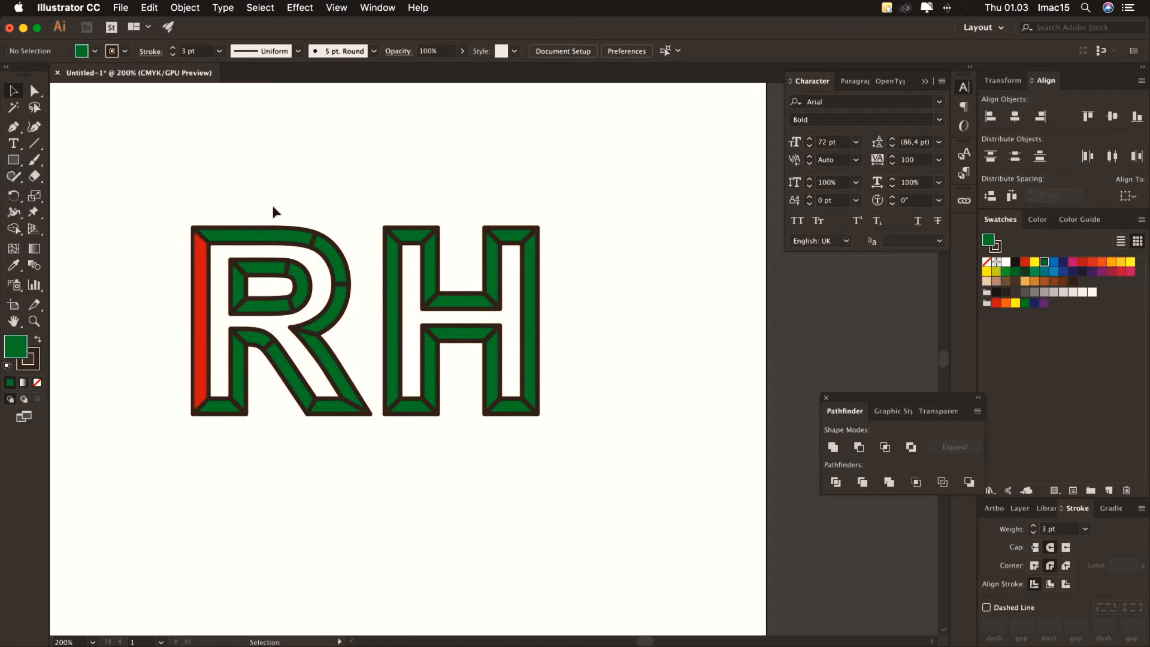
Colour the R's left stem, diagonal leg, inner bowl facet and top bar orange-red
click(206, 277)
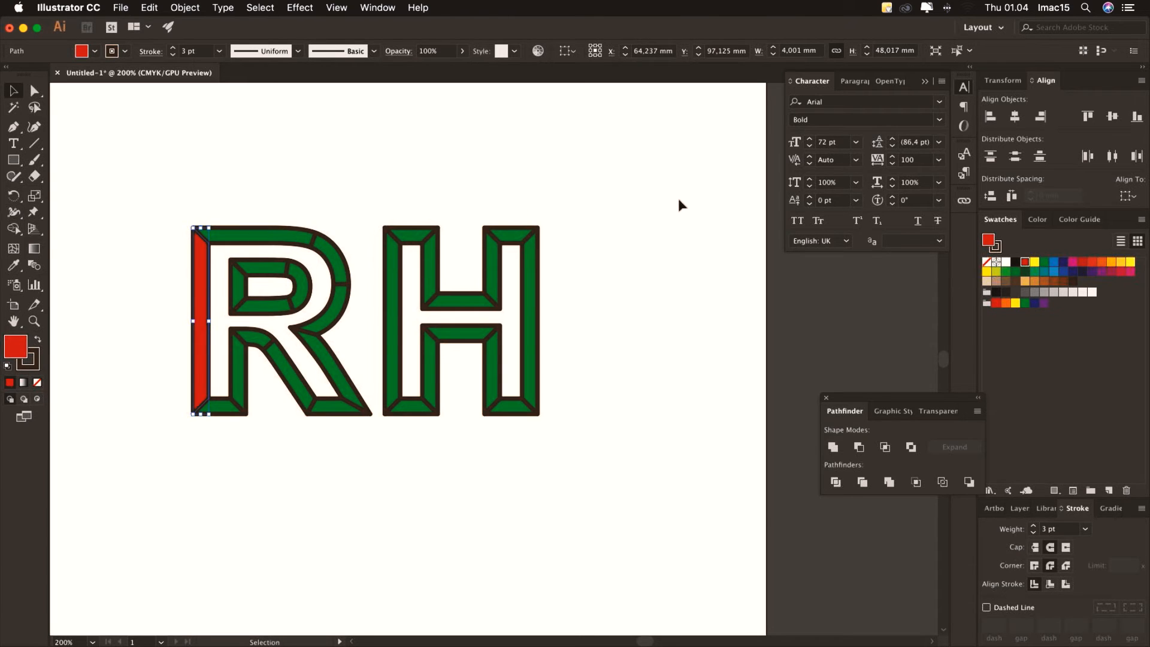
click(1092, 263)
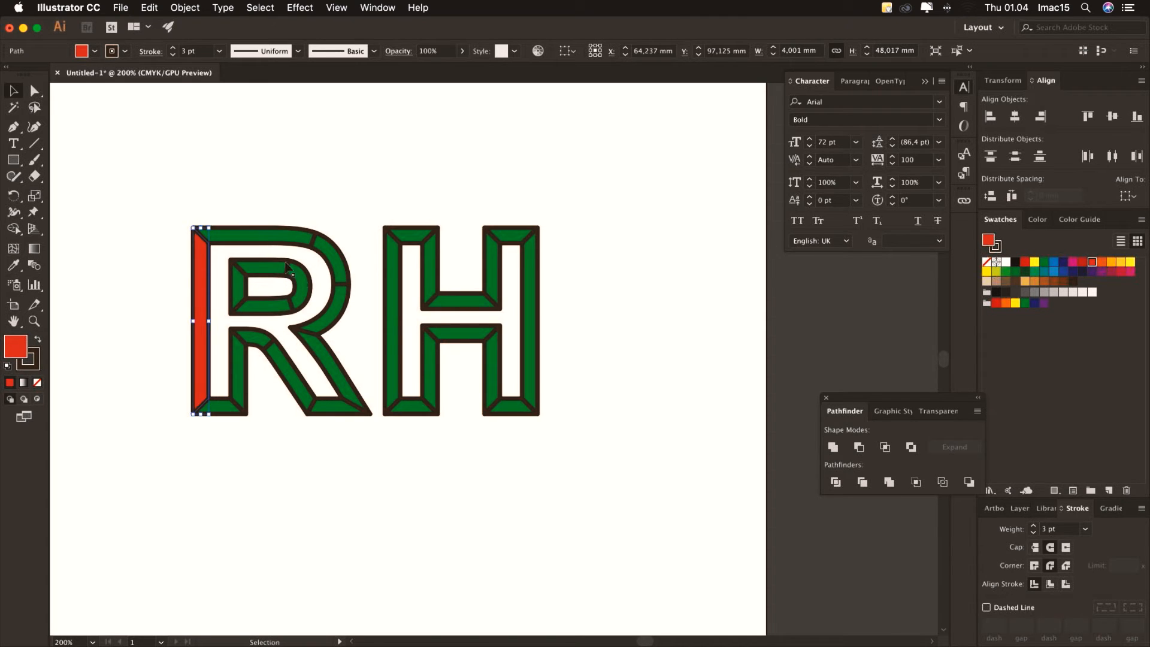
click(281, 365)
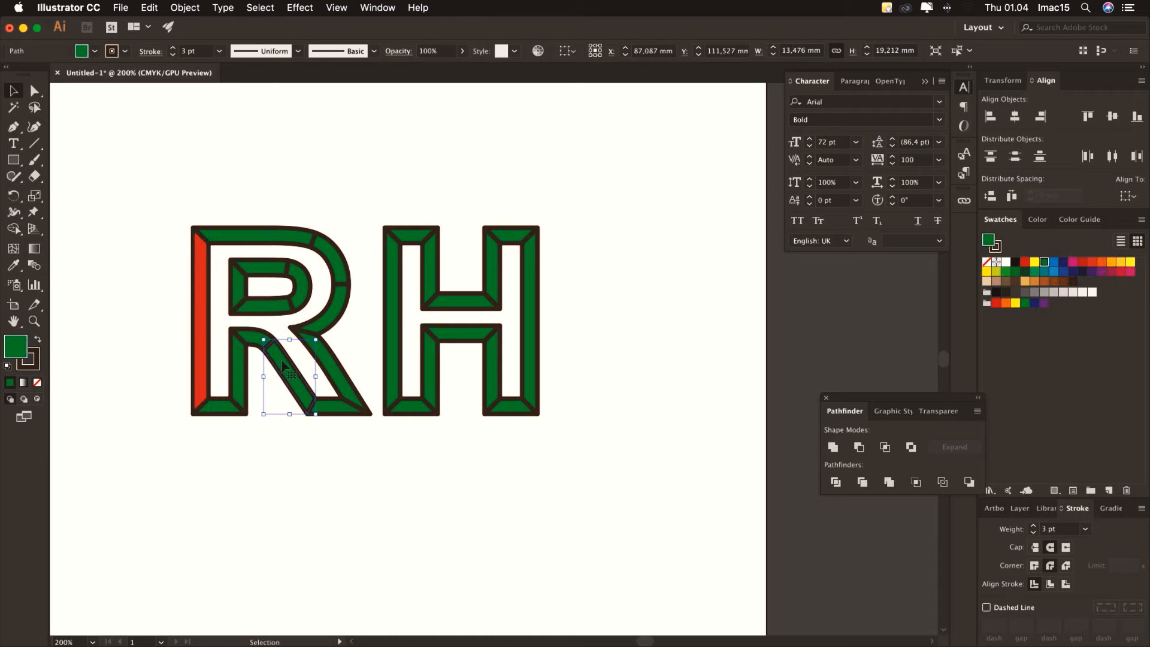
click(1091, 265)
click(258, 315)
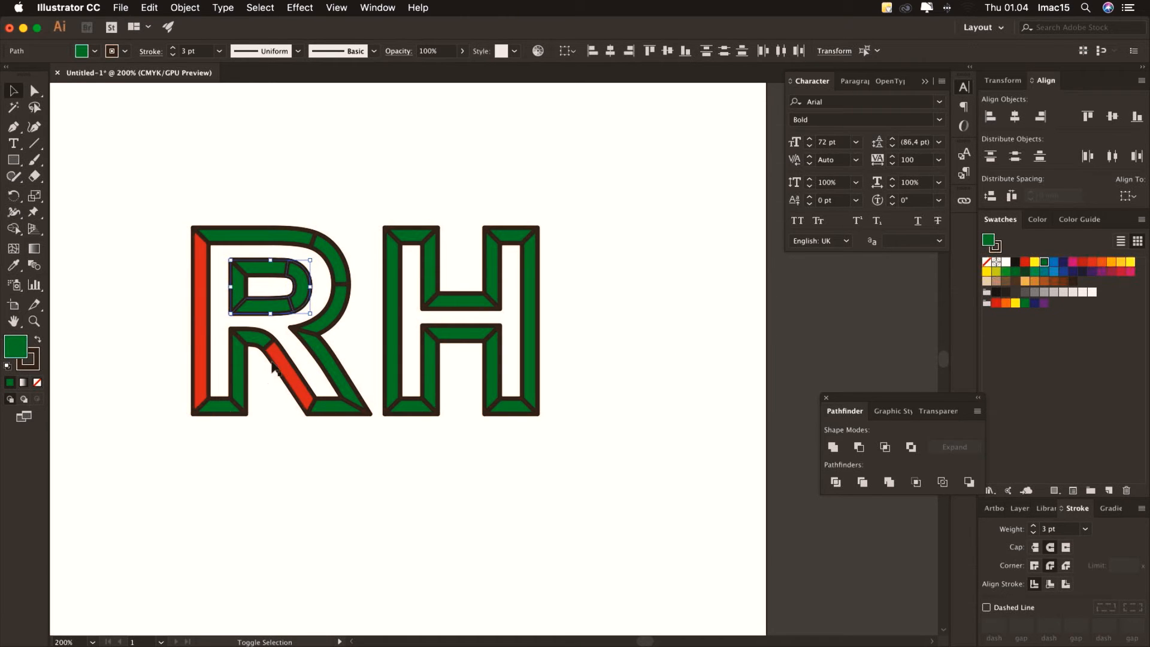
shift+click(274, 235)
click(1092, 263)
click(551, 262)
Turn six of the H's facets red
click(392, 288)
shift+click(411, 236)
shift+click(511, 235)
shift+click(491, 270)
shift+click(461, 302)
shift+click(492, 365)
click(1092, 262)
Recolour the remaining green R facets, including the bottom-left and upper bowl, orange
click(590, 263)
shift+click(214, 408)
click(1053, 261)
click(1110, 261)
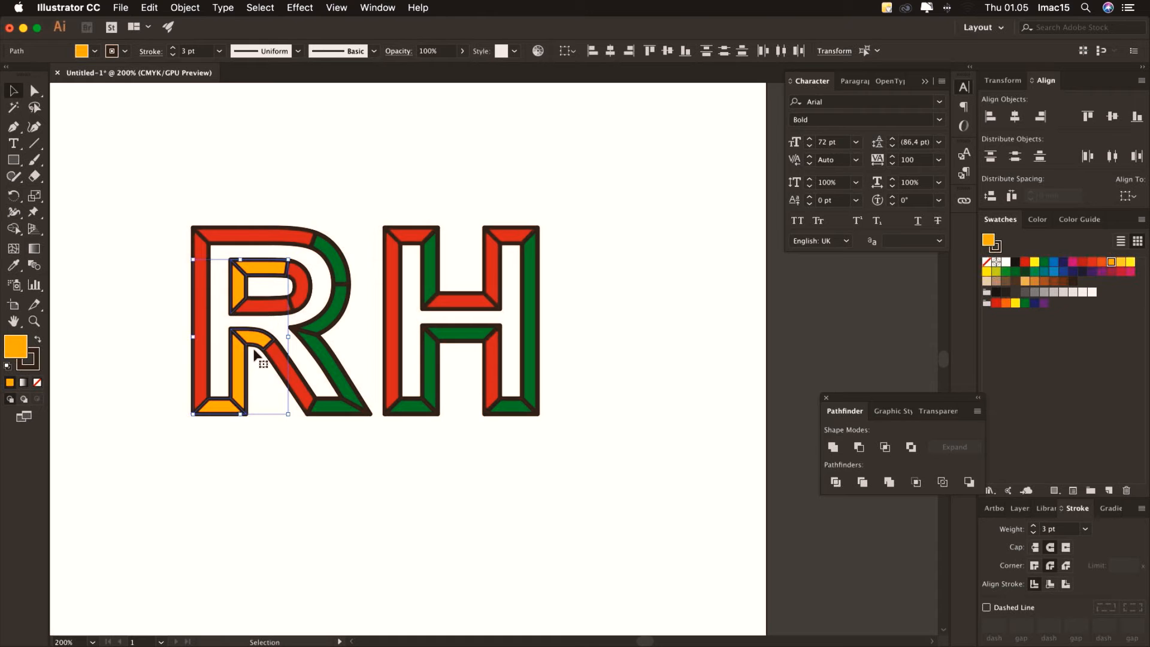
click(327, 408)
shift+click(328, 350)
shift+click(338, 304)
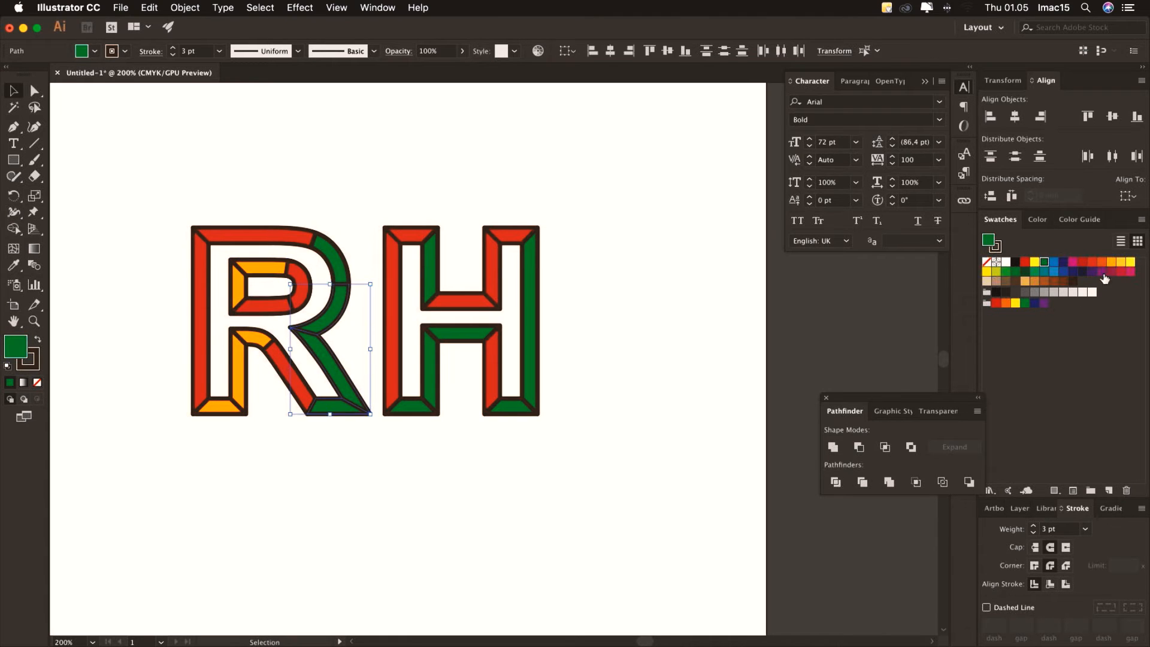
click(1111, 262)
click(335, 259)
click(1111, 263)
click(494, 197)
Recolour the six remaining green H facets orange, then select the letters' inner face
click(430, 269)
shift+click(461, 333)
shift+click(430, 372)
shift+click(412, 407)
shift+click(519, 409)
shift+click(529, 359)
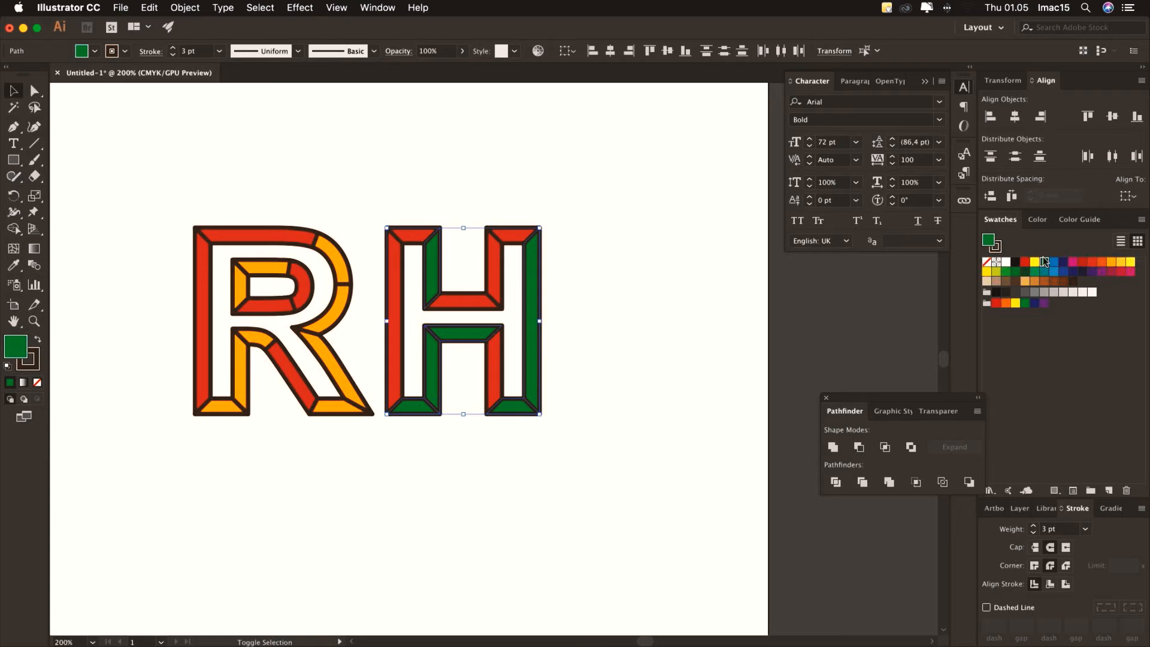
click(1111, 262)
click(630, 276)
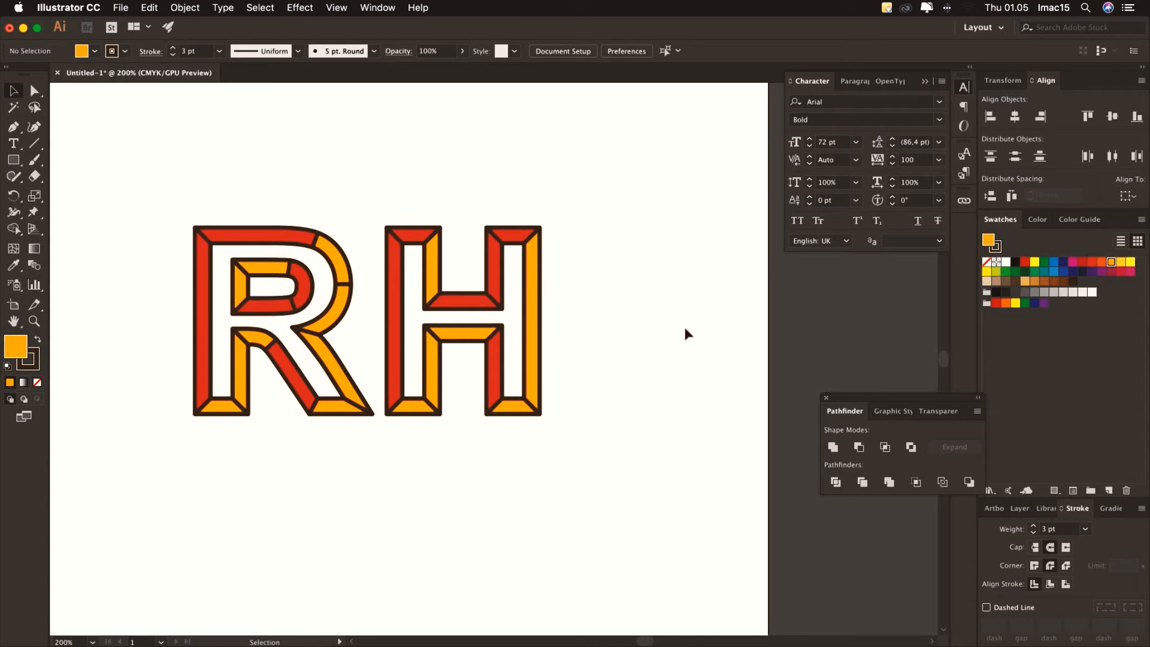
click(512, 270)
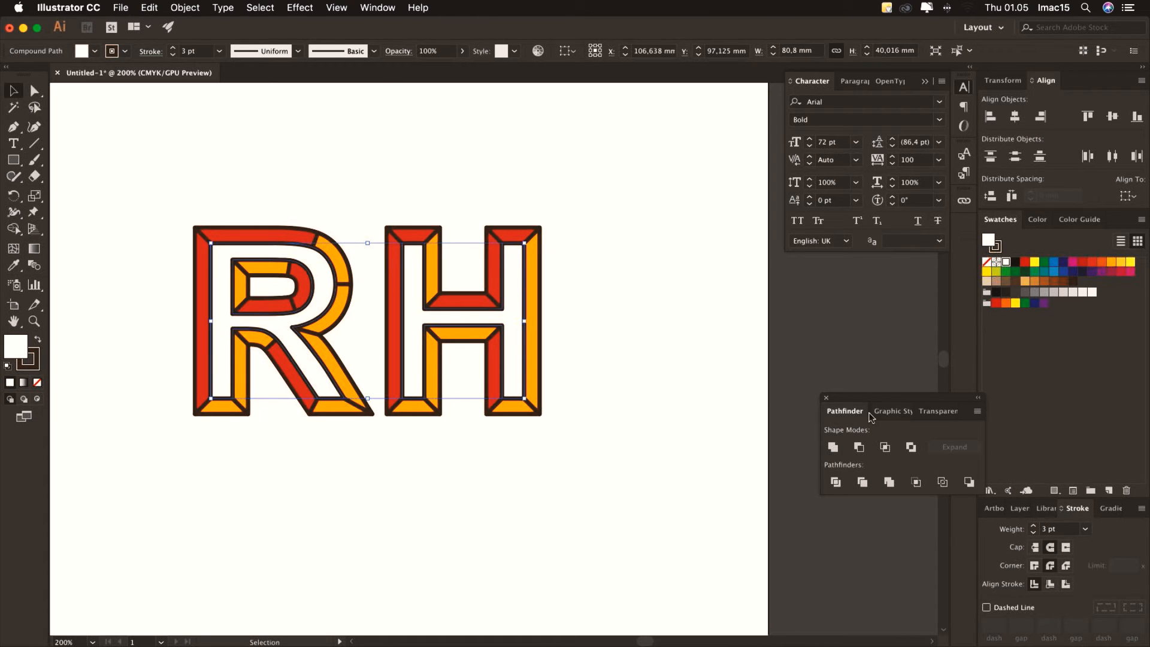
Apply the Undulating Fine Dots swatch from the Basic Graphics_Dots library to the RH inner face
drag(884, 399, 794, 339)
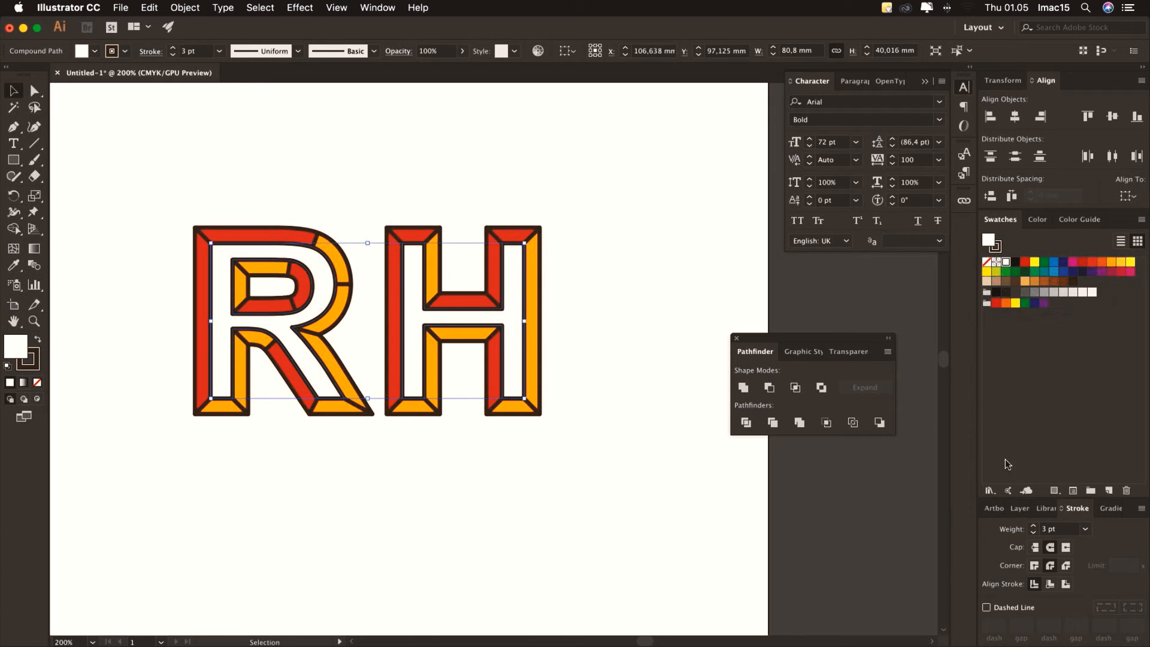
click(990, 490)
mouse_move(1005, 510)
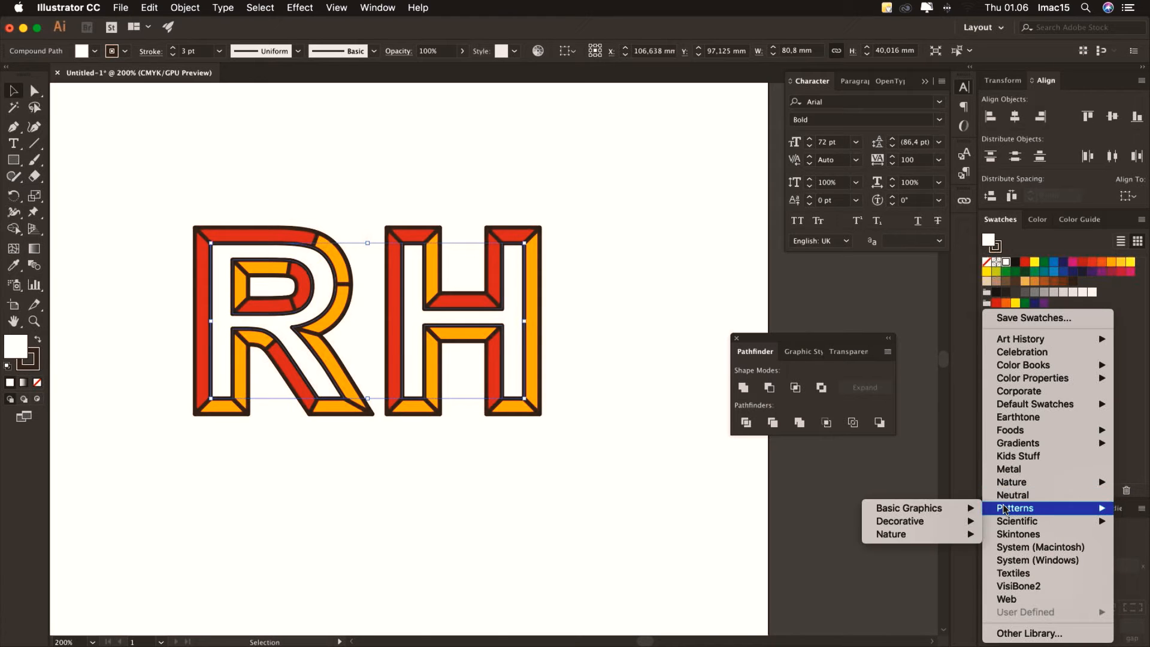
mouse_move(938, 510)
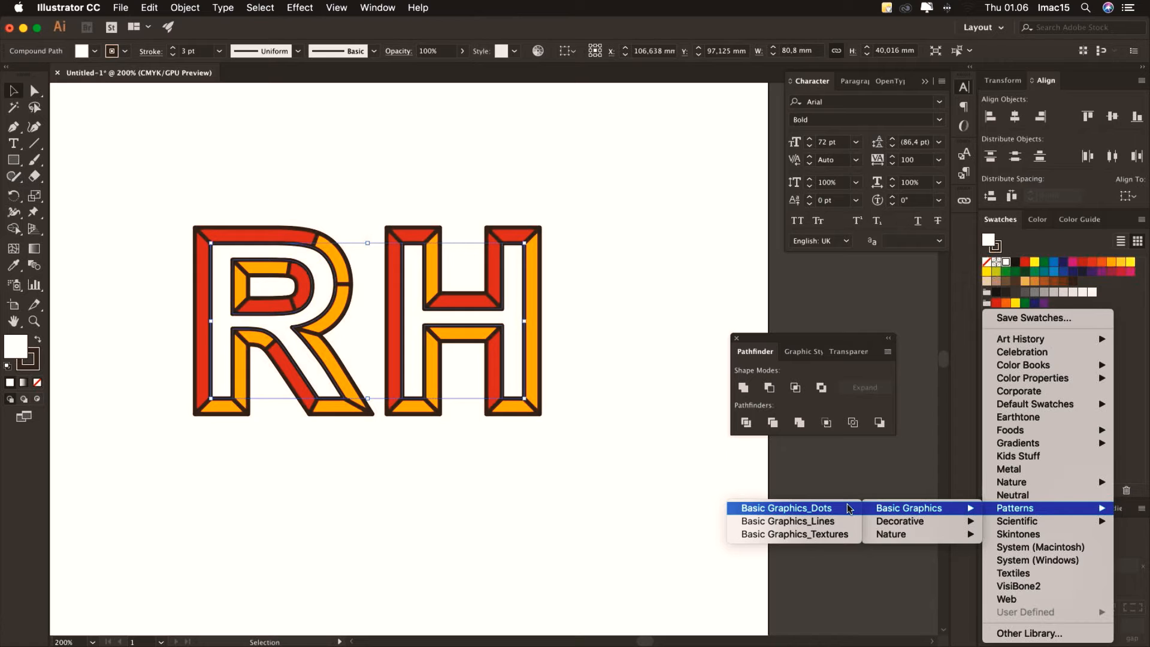
click(829, 511)
drag(573, 320, 654, 222)
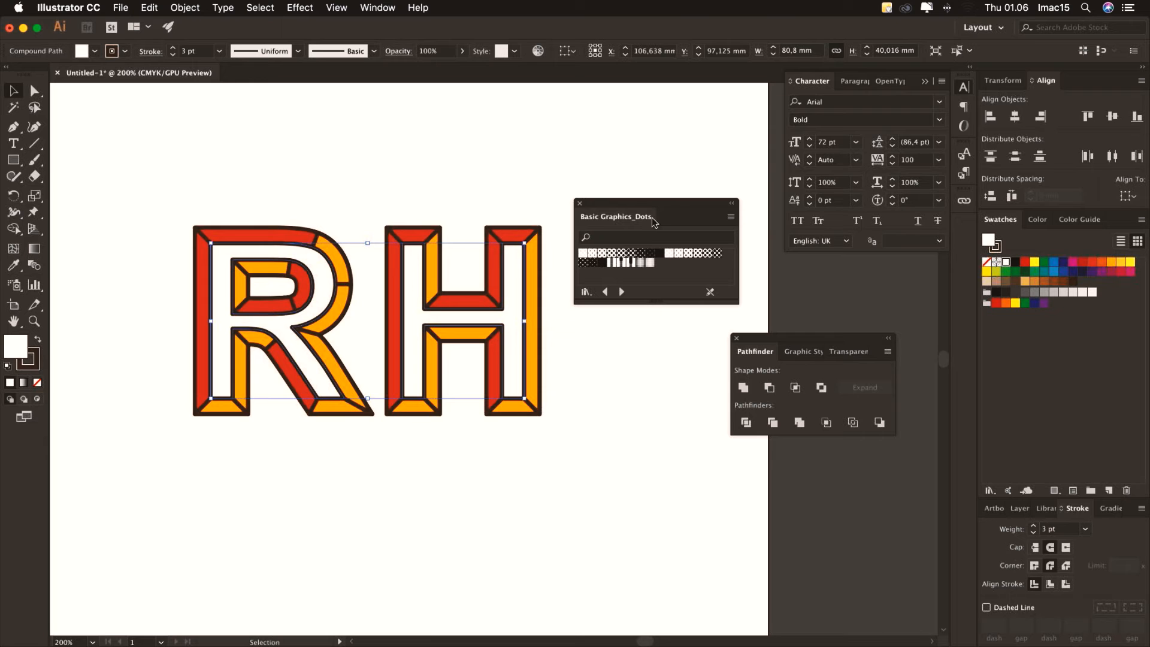
click(641, 264)
click(649, 264)
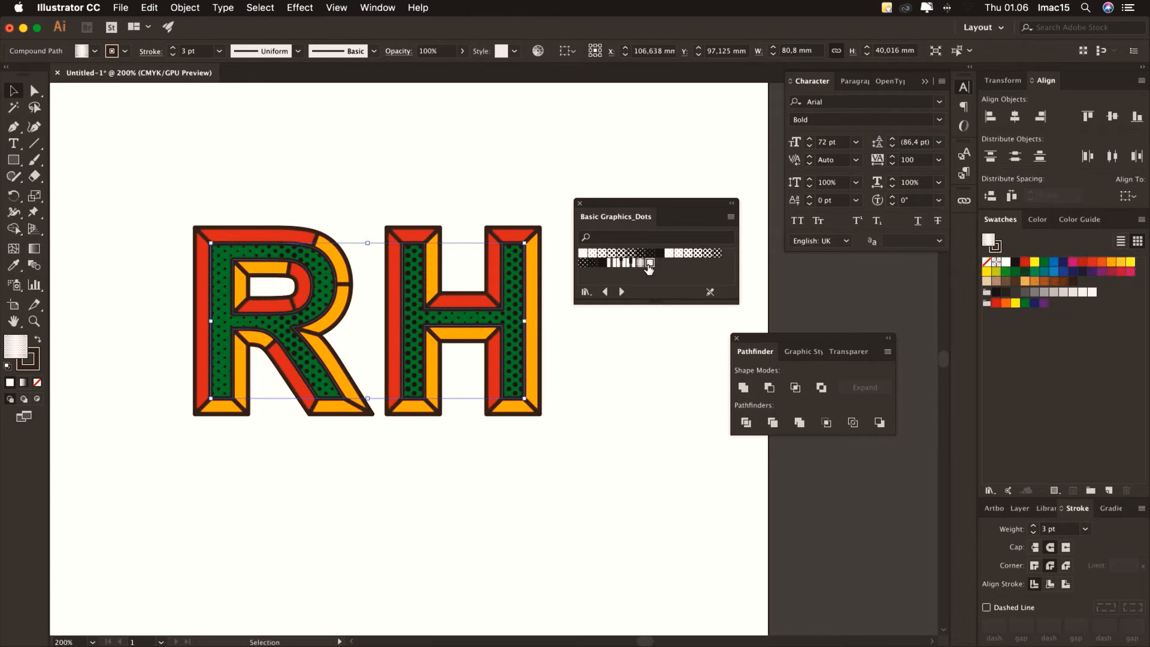
click(653, 268)
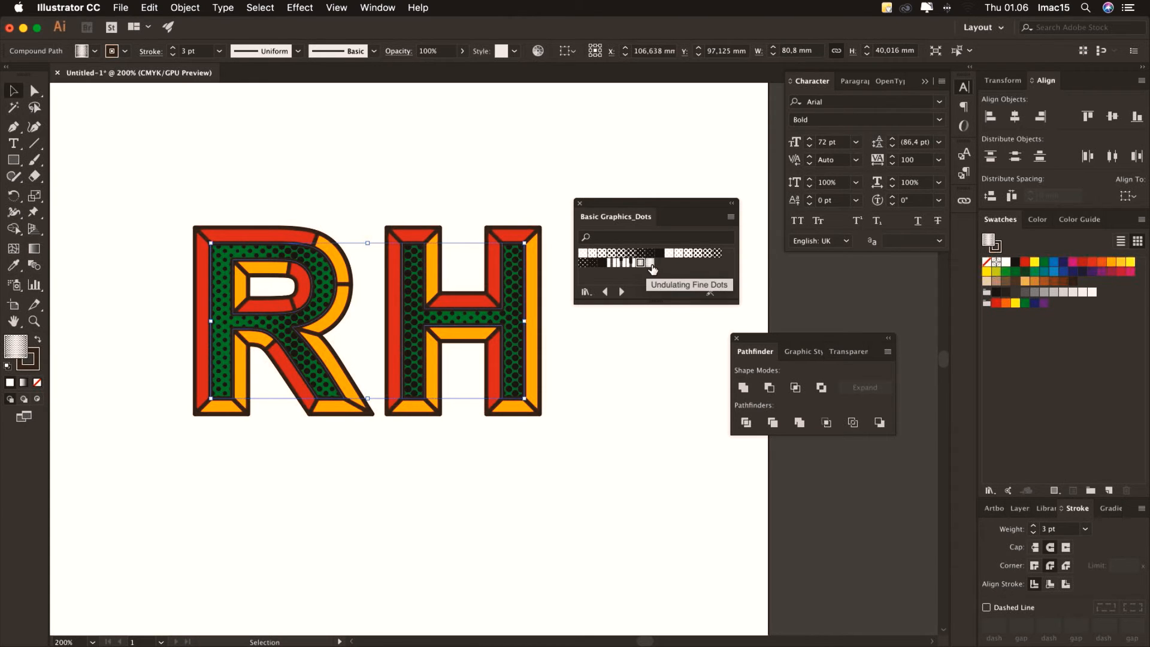
click(651, 265)
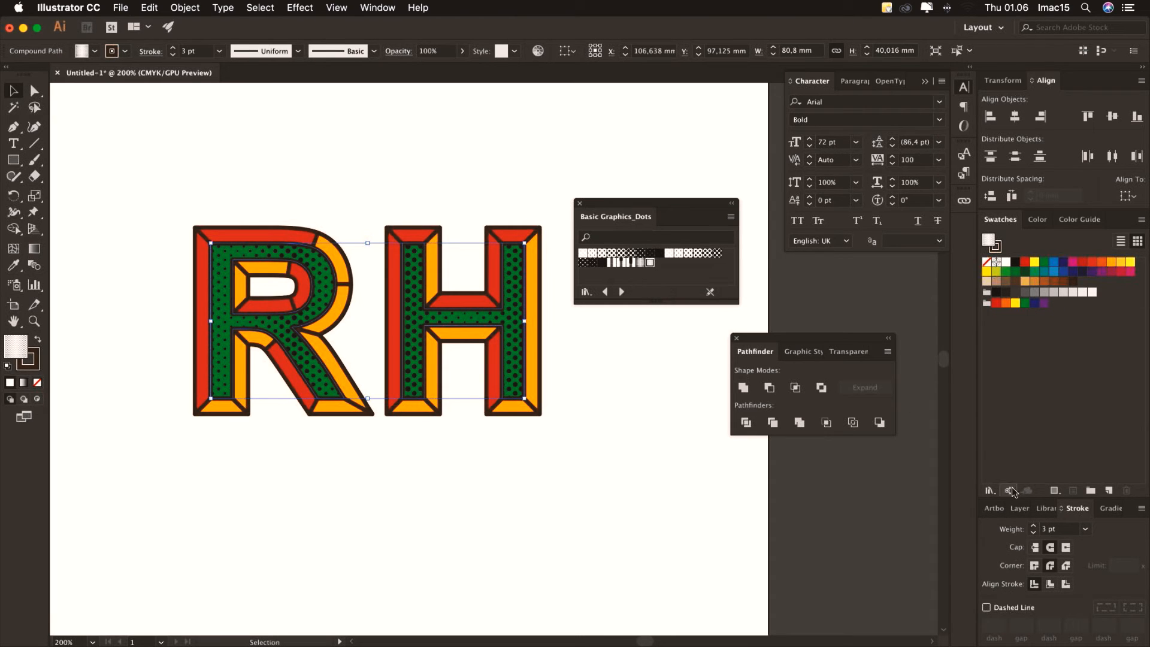
click(1019, 508)
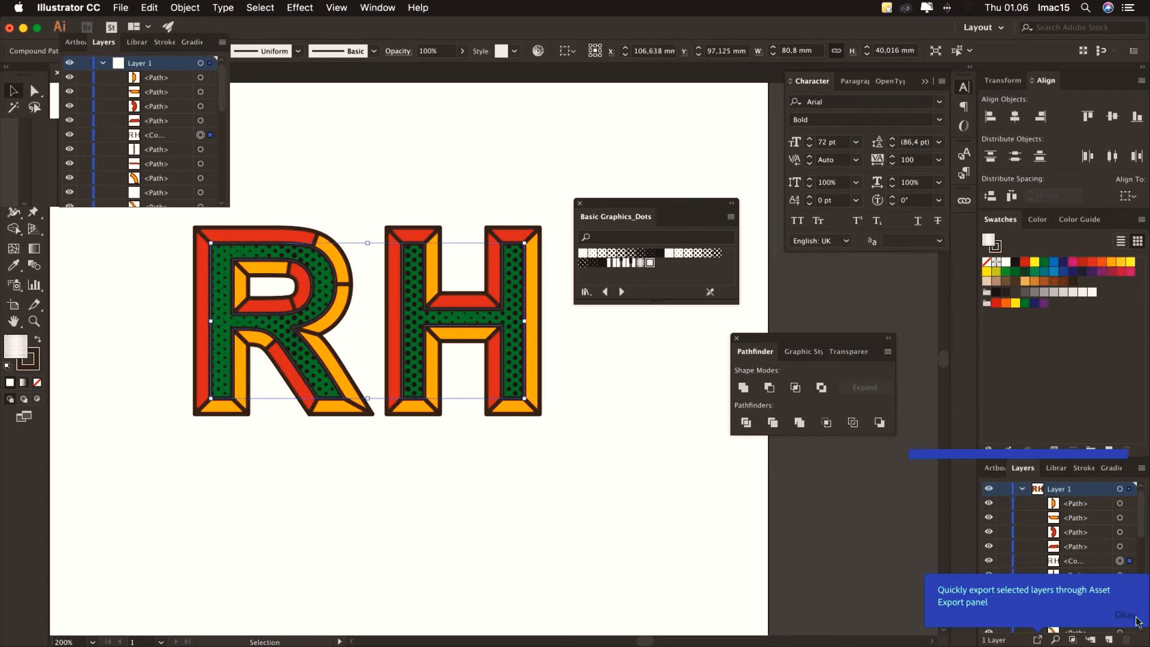
Zoom in closely on the dotted R and bring up the Control bar's fill swatches
click(1131, 619)
scroll(1115, 516, down, 3)
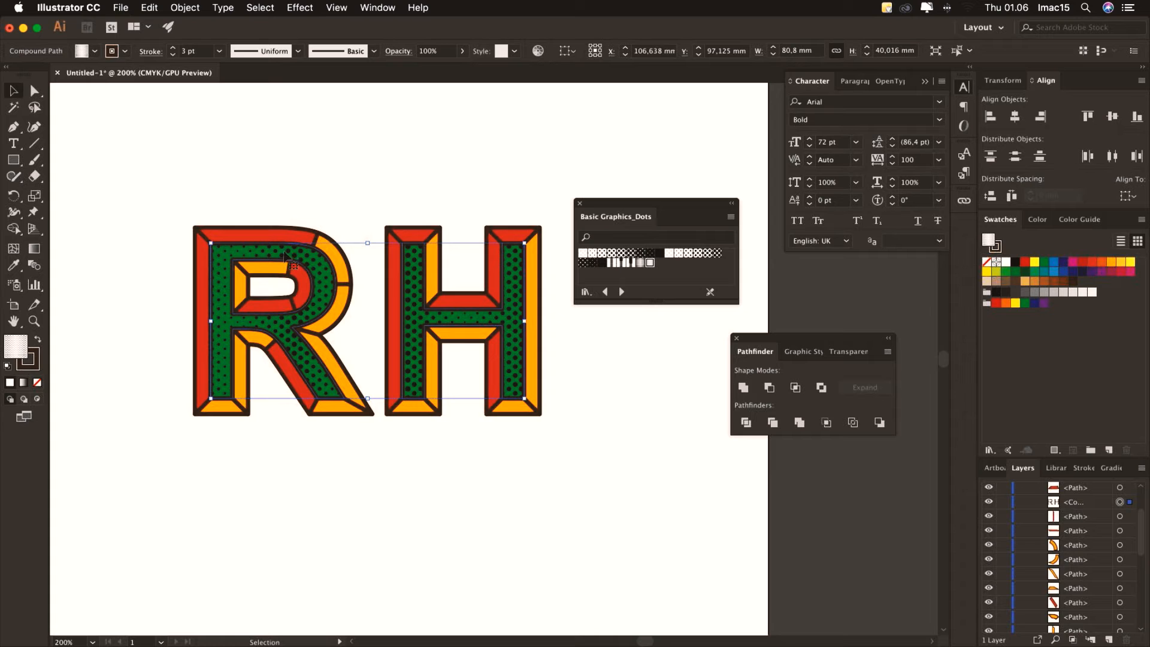
click(35, 321)
drag(226, 252, 400, 360)
key(v)
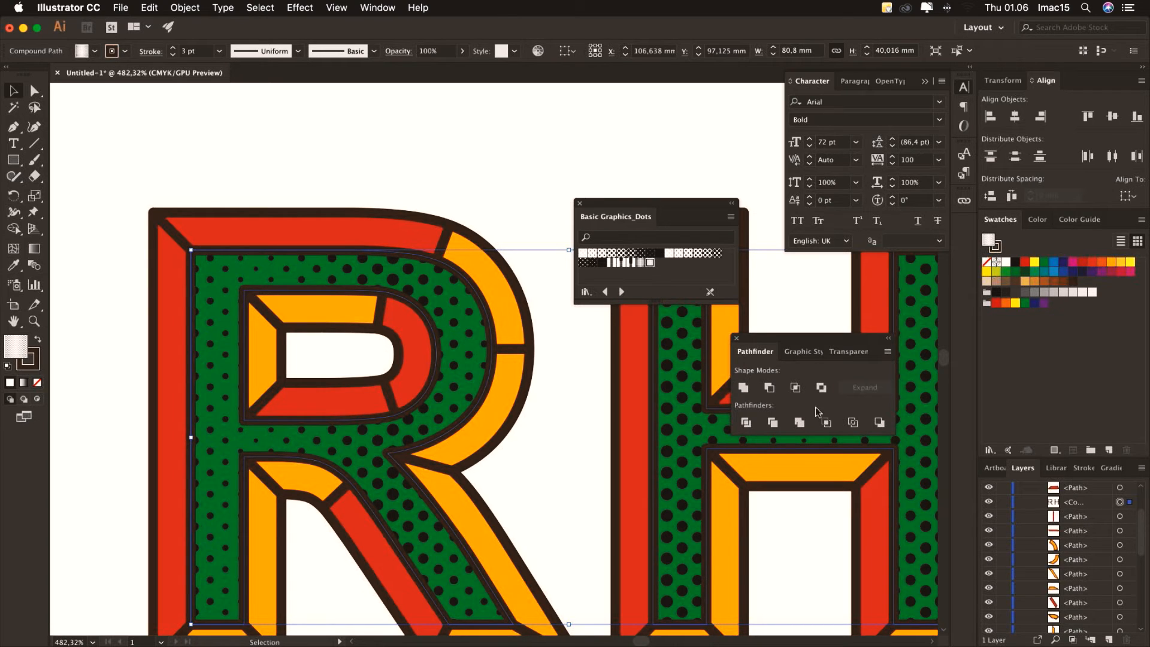
click(96, 54)
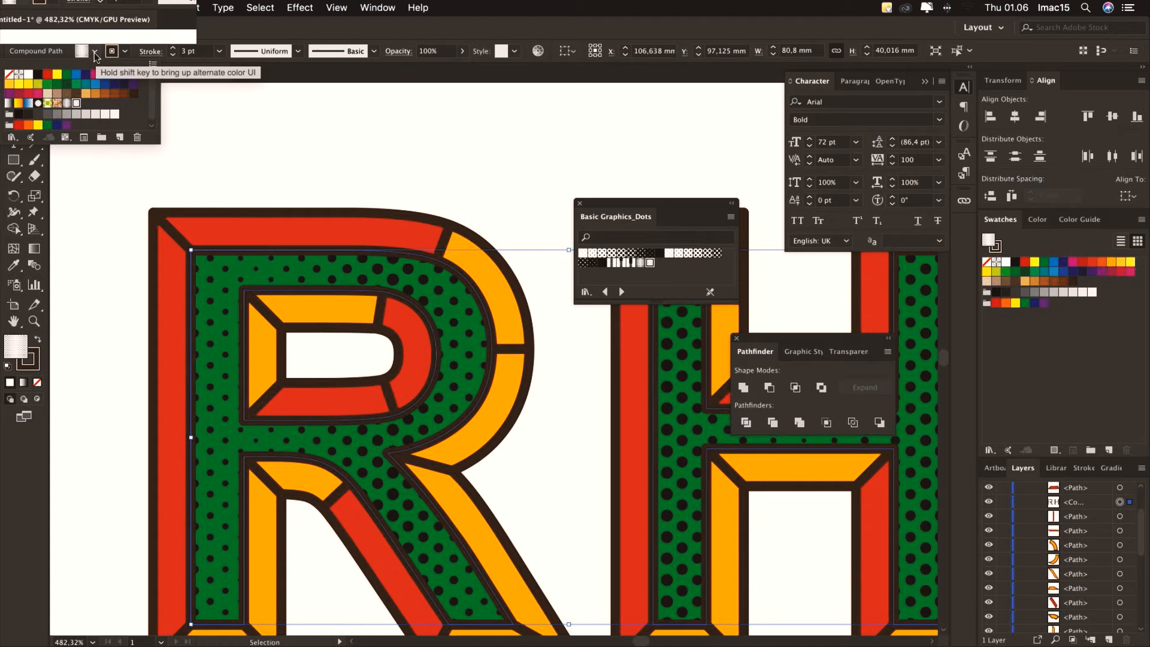
In pattern editing, expand the tile's dots (fill and stroke), colour them dark brown, and finish
click(84, 138)
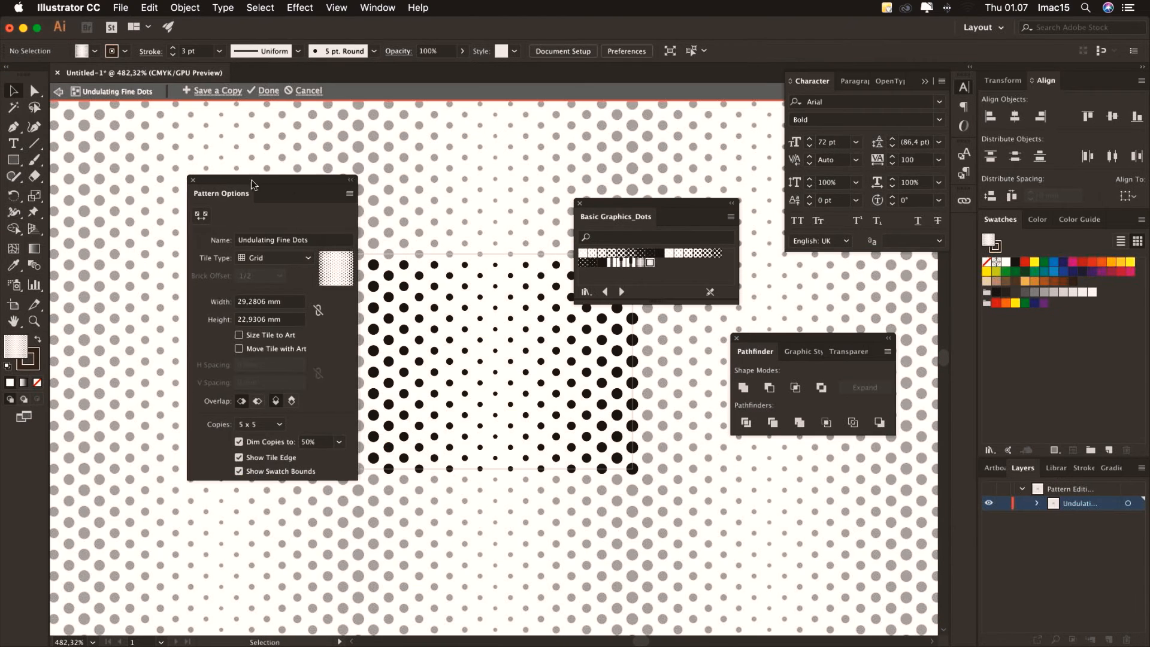
drag(238, 178, 138, 158)
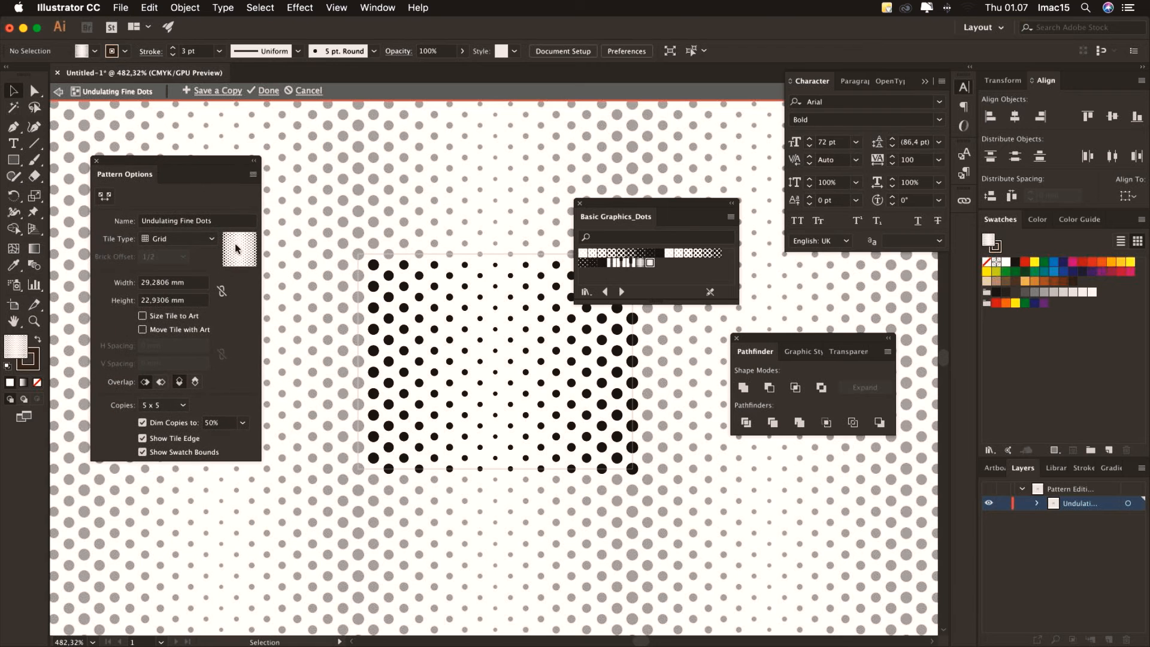
drag(352, 254, 655, 488)
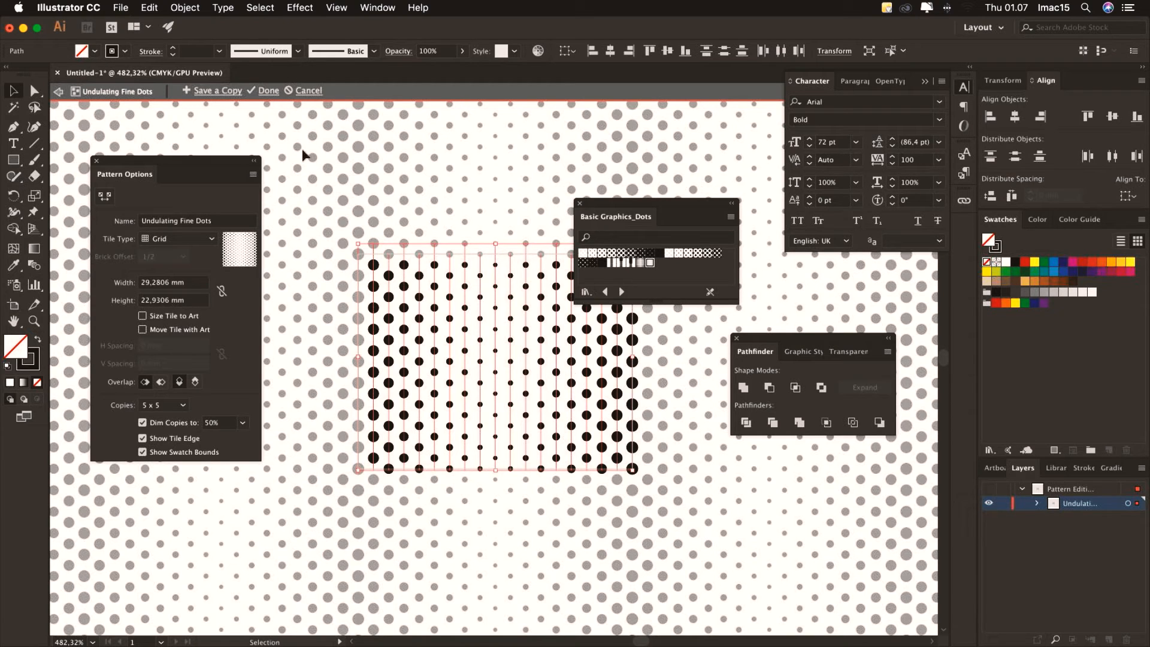
click(182, 8)
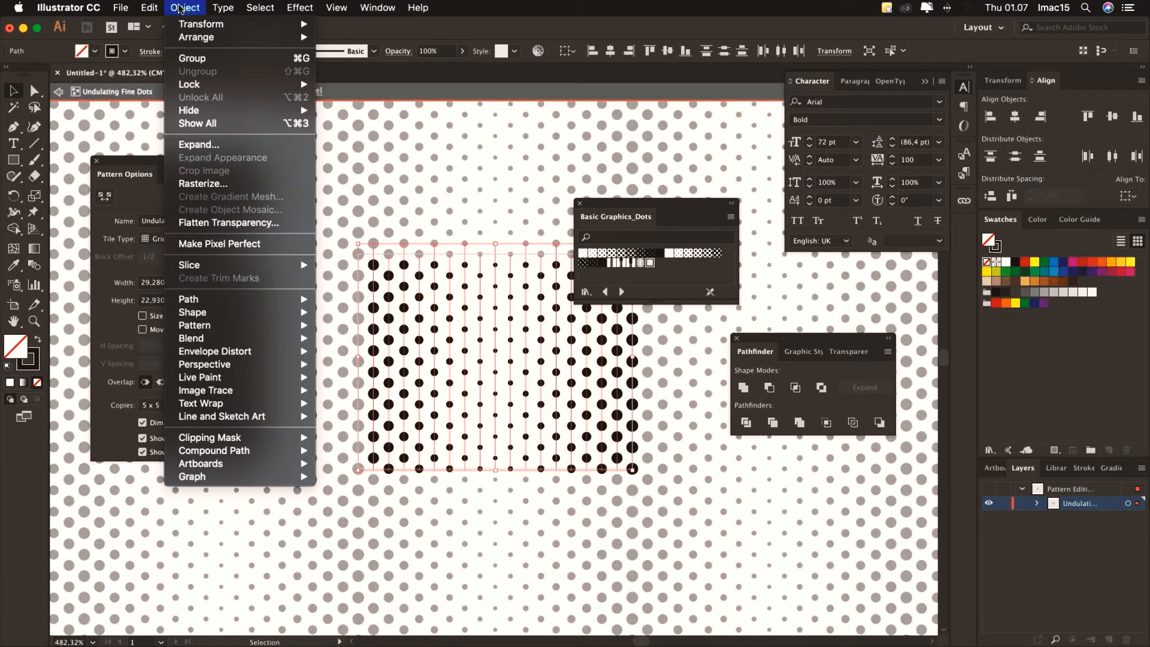
click(229, 146)
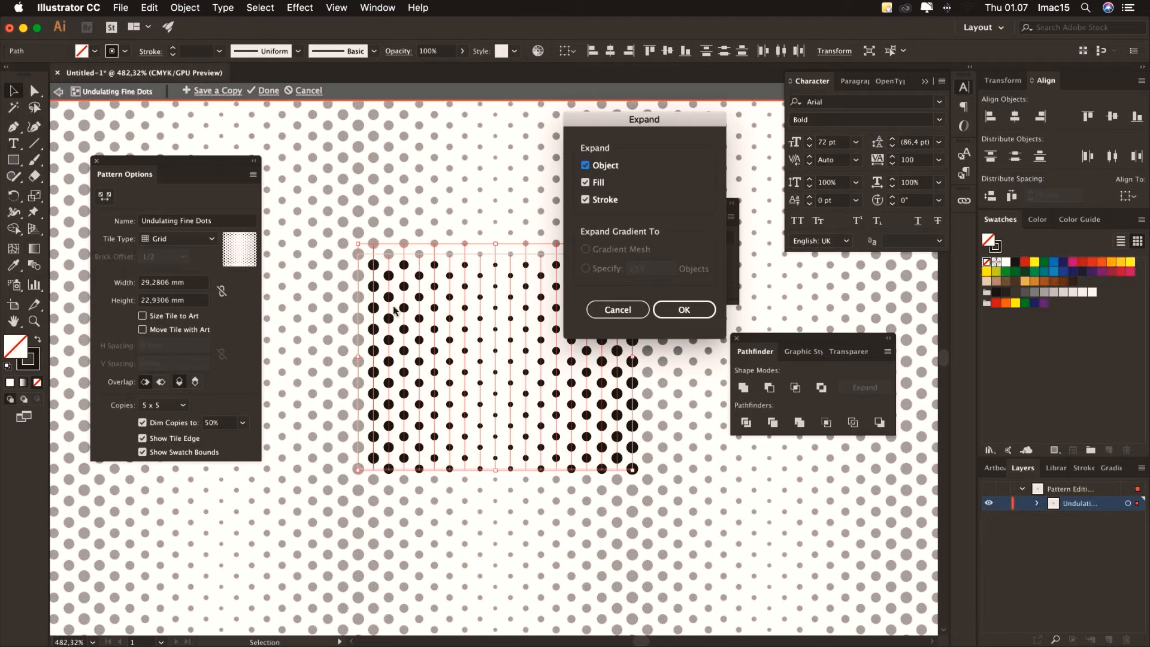
click(585, 166)
click(667, 310)
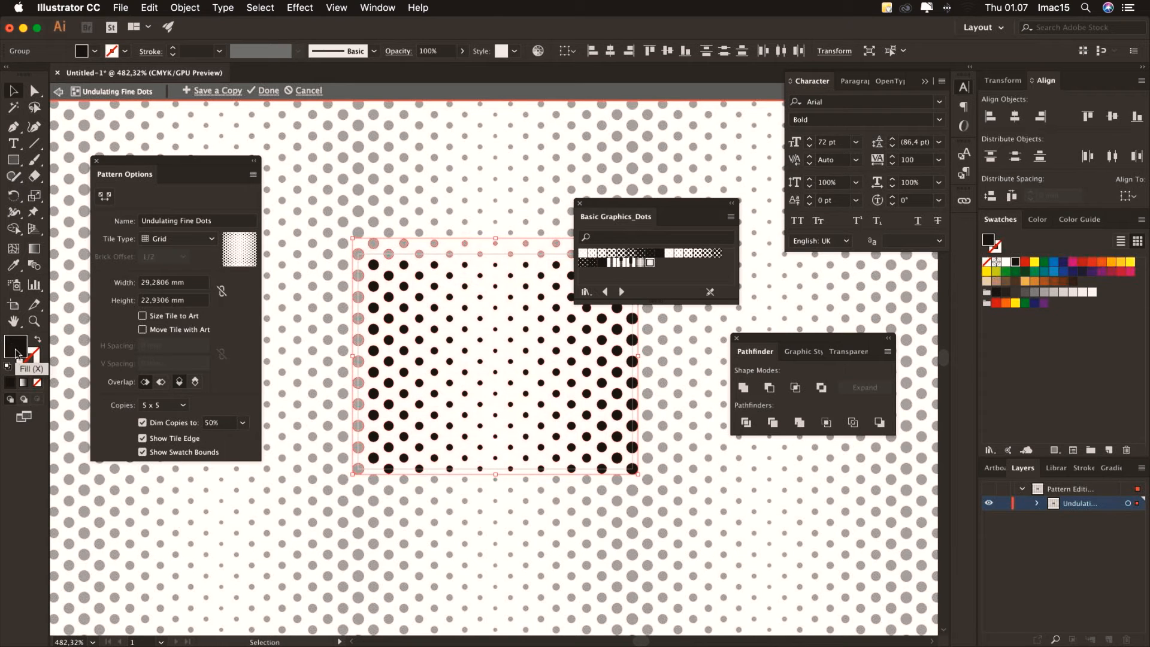
click(1052, 283)
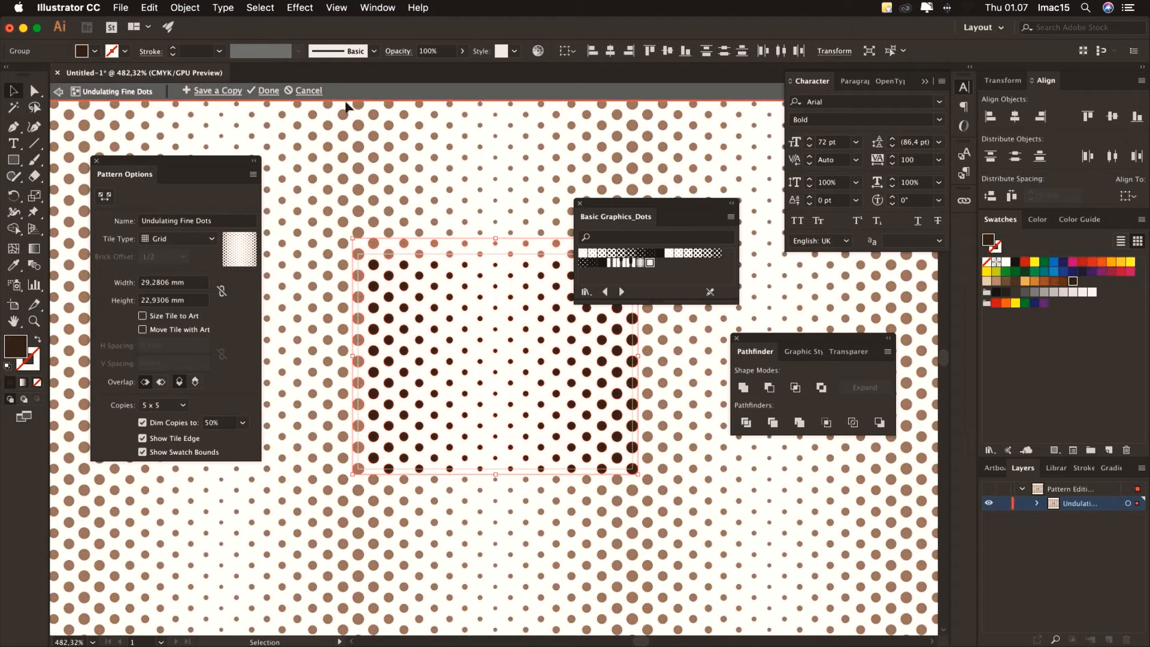
click(268, 92)
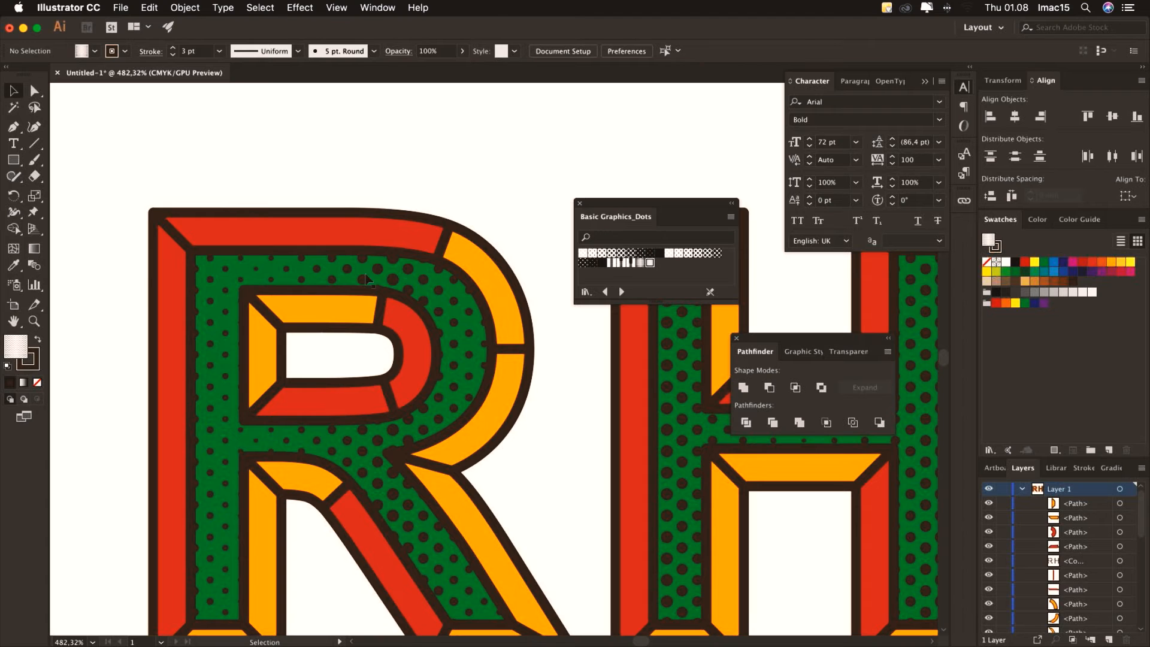
Change the dotted RH compound path's fill from green to off-white
click(408, 270)
click(273, 109)
scroll(1060, 557, down, 8)
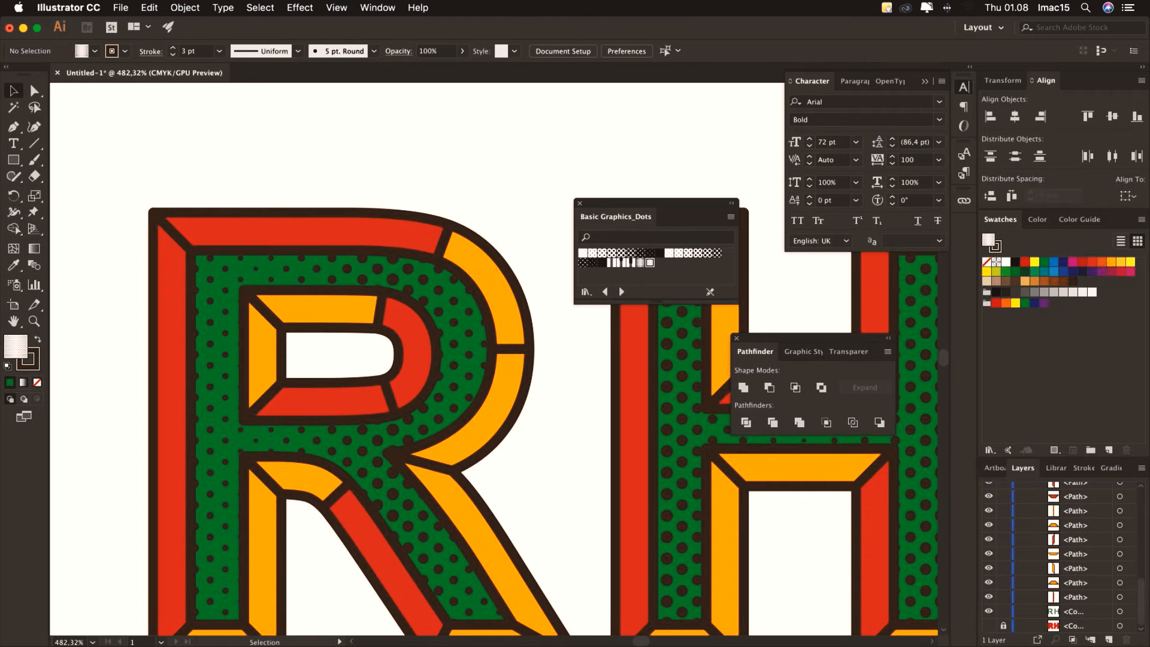
click(1119, 611)
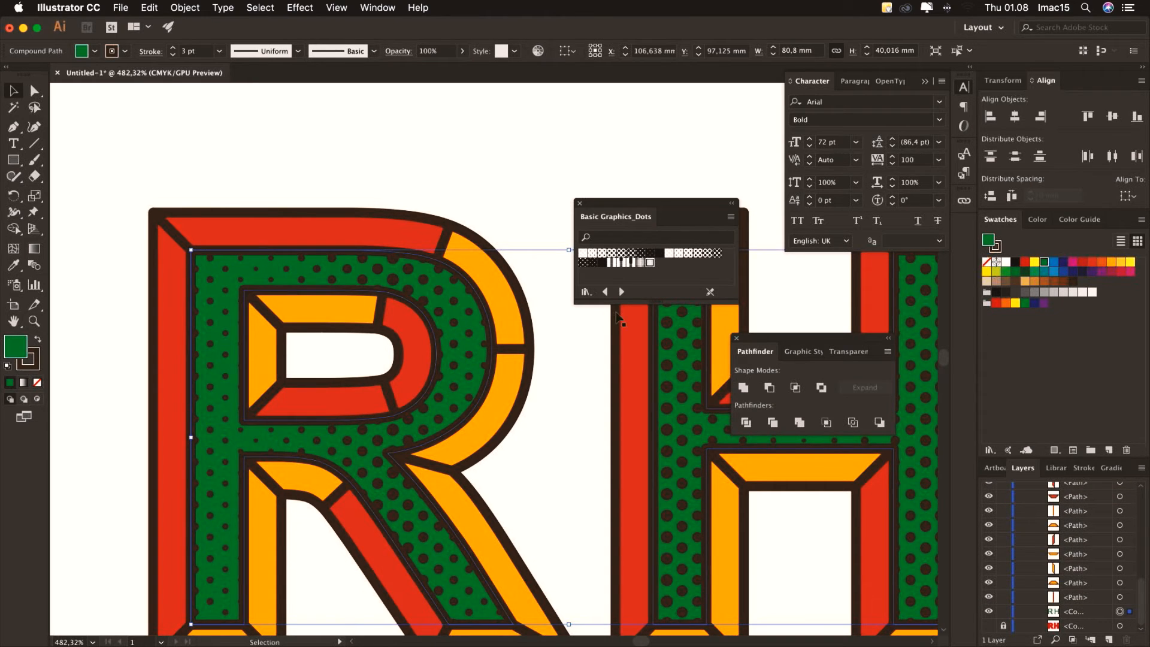
click(1091, 293)
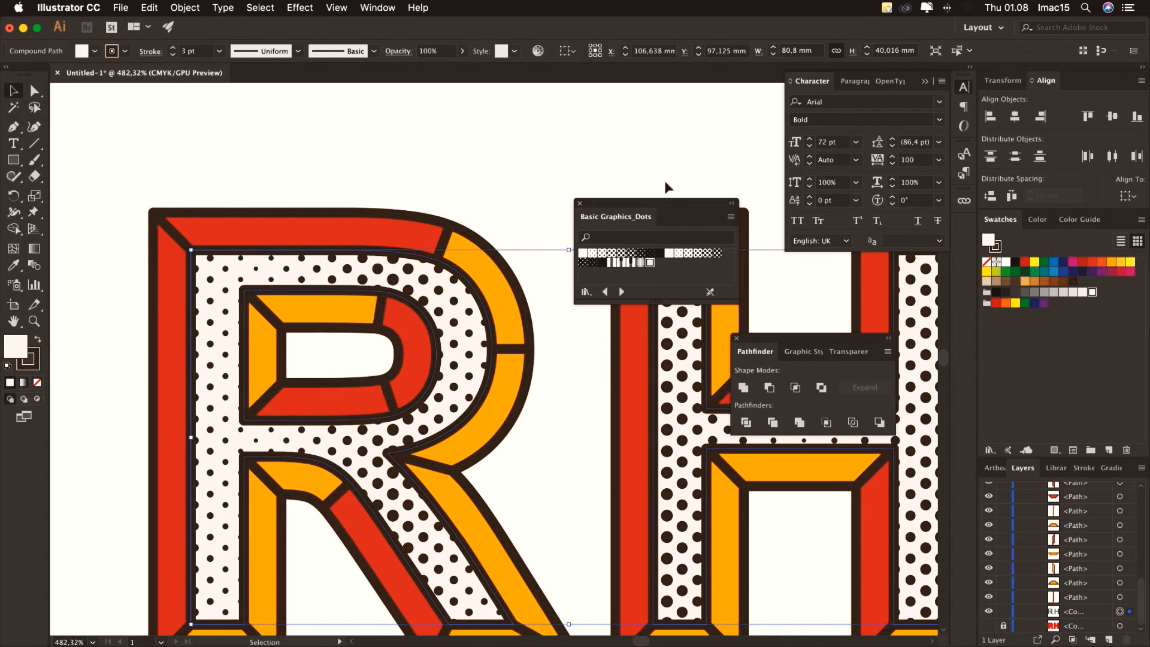
click(662, 160)
Show and unlock the hidden red outline copy in Layers, then select it on canvas
key(super+minus)
key(super+minus)
key(super+minus)
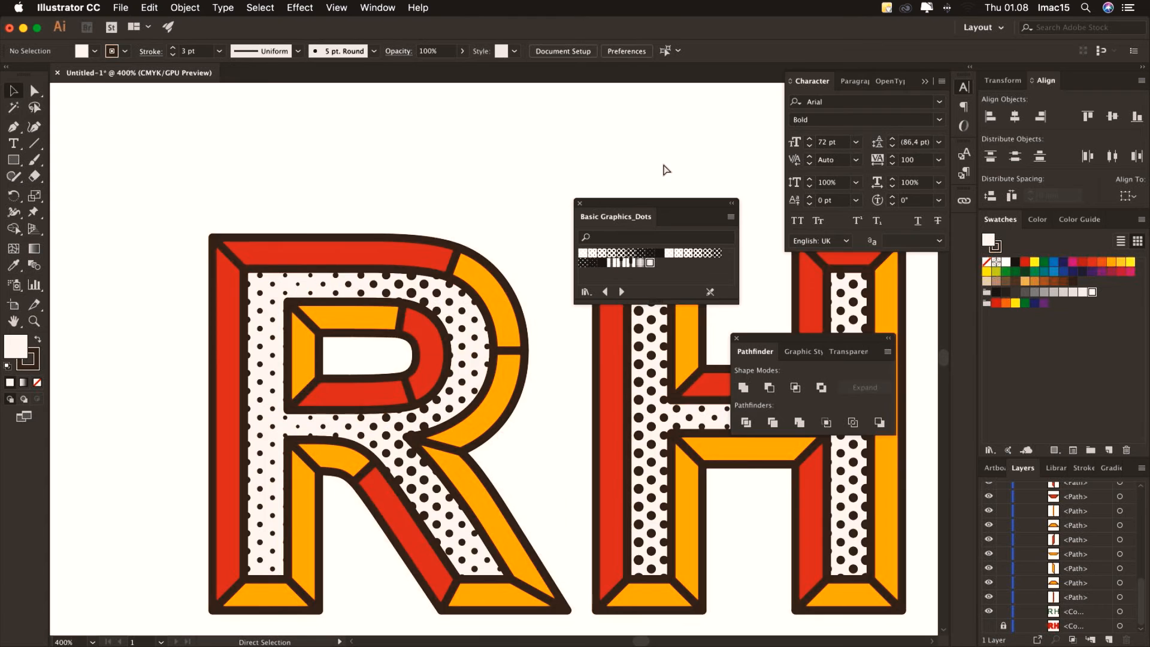
drag(557, 186, 367, 150)
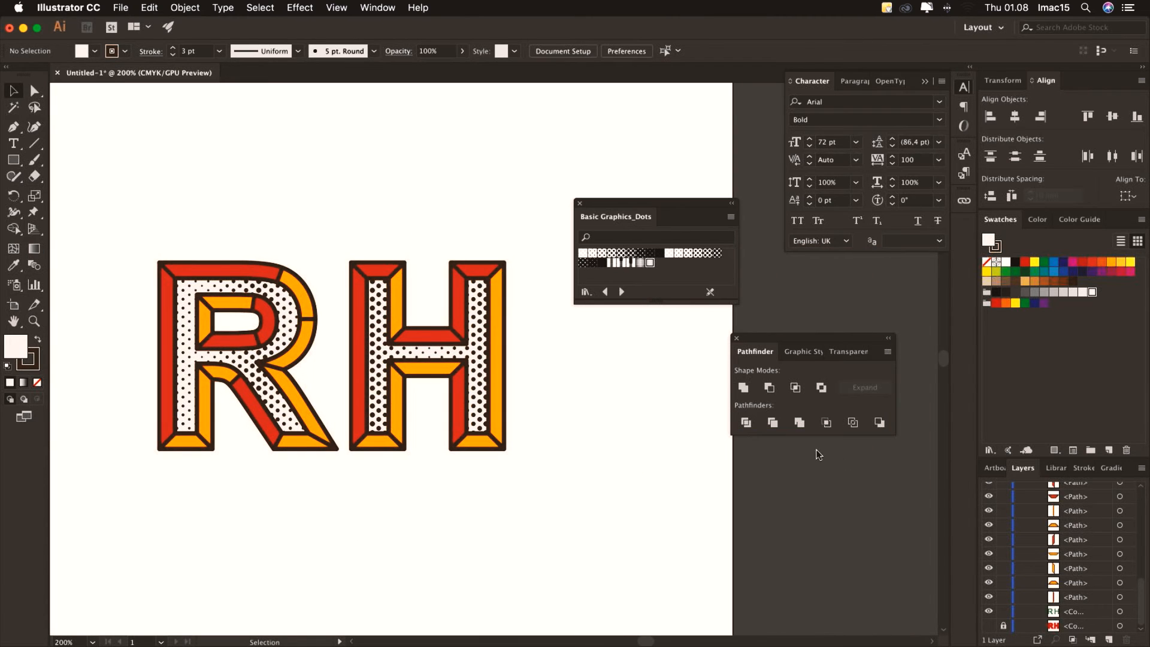
scroll(1053, 538, up, 10)
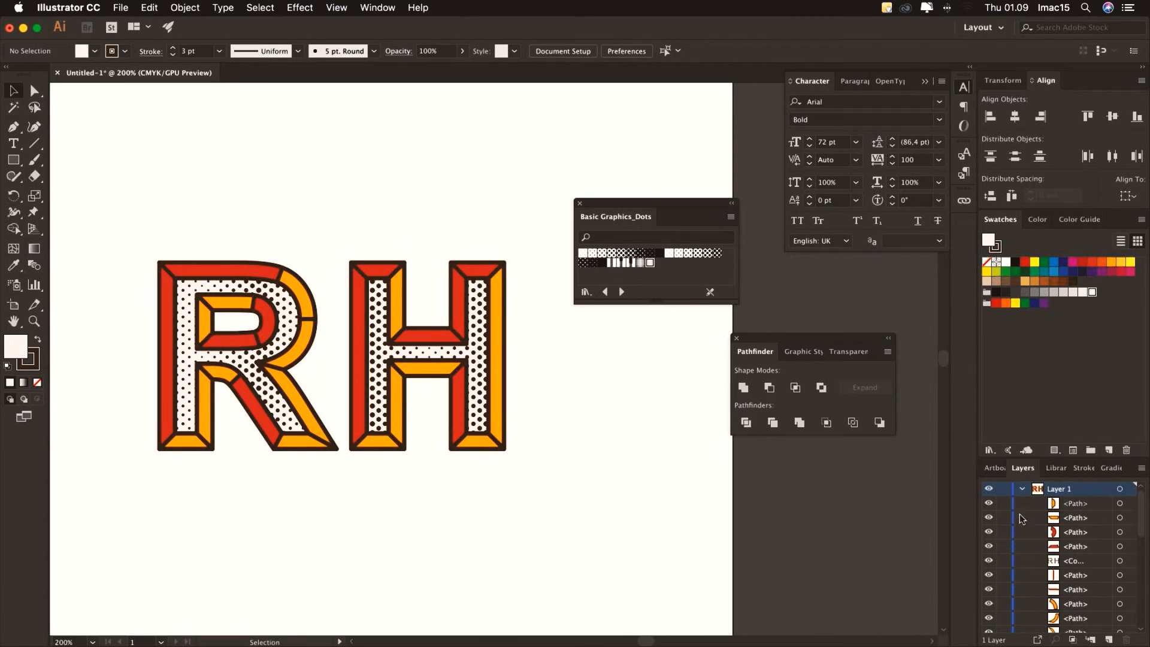
scroll(1054, 538, down, 5)
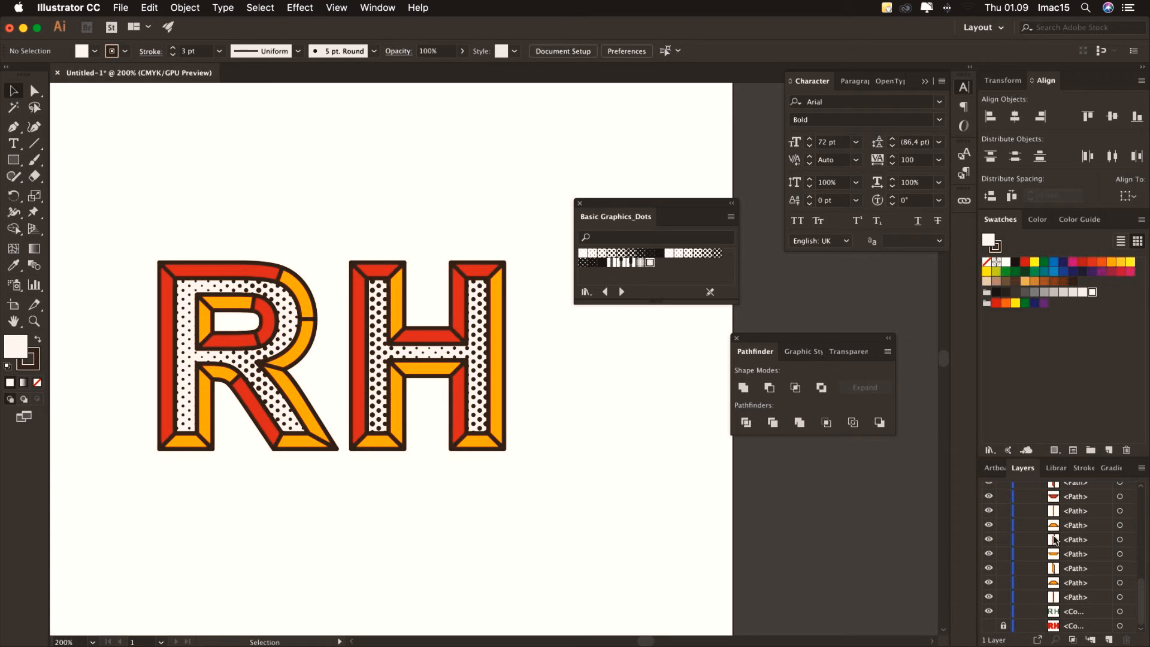
click(989, 626)
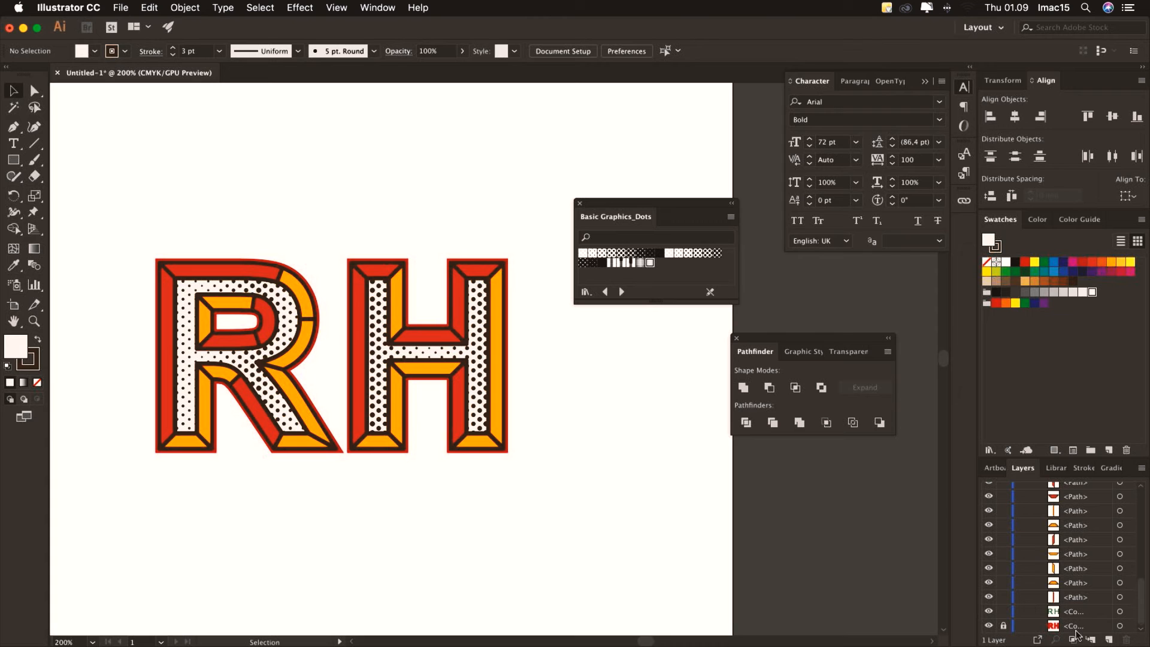
click(1004, 626)
click(506, 388)
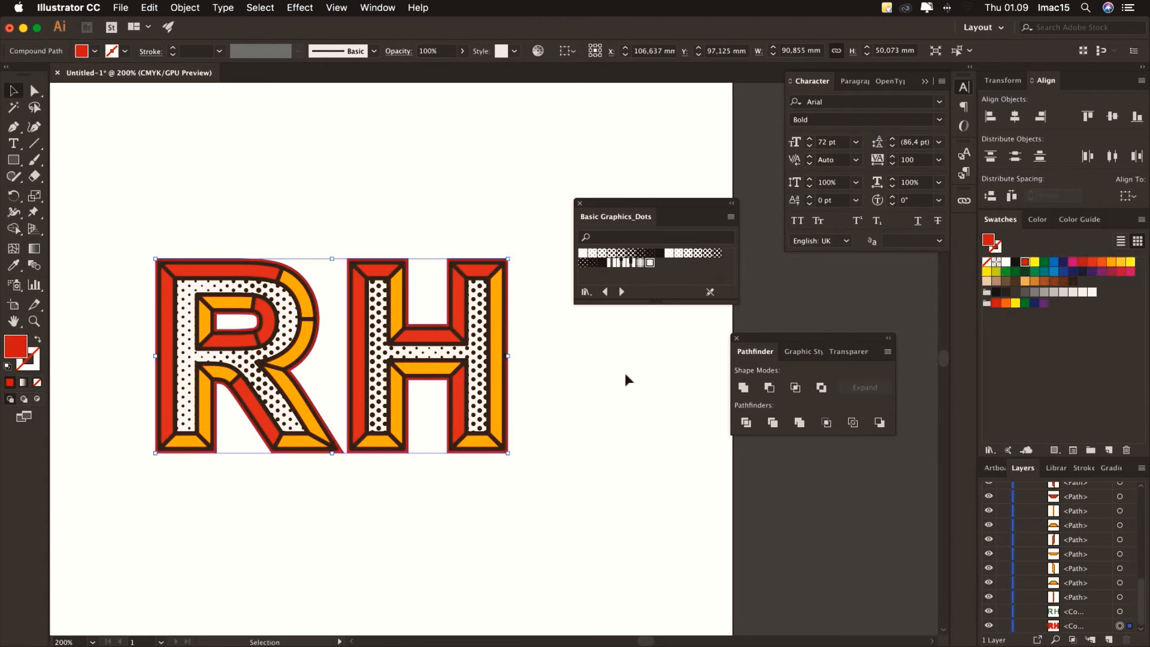
Fill the backing outline dark brown, paste a duplicate in place, and shift the bottom copy down
click(1073, 281)
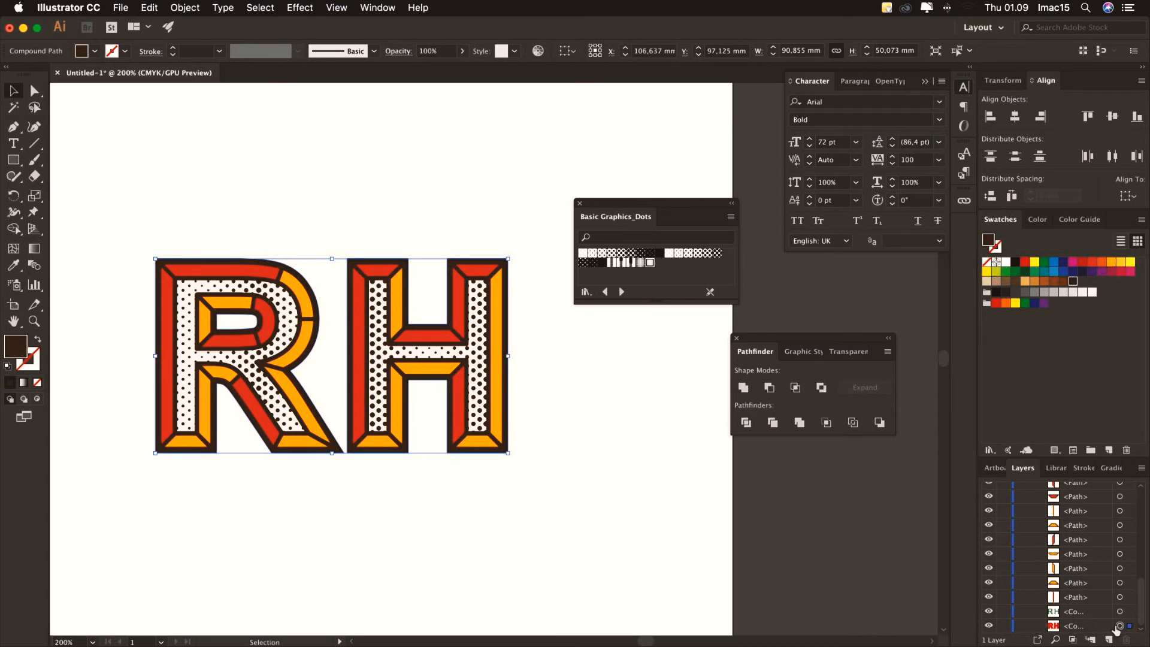
click(1078, 625)
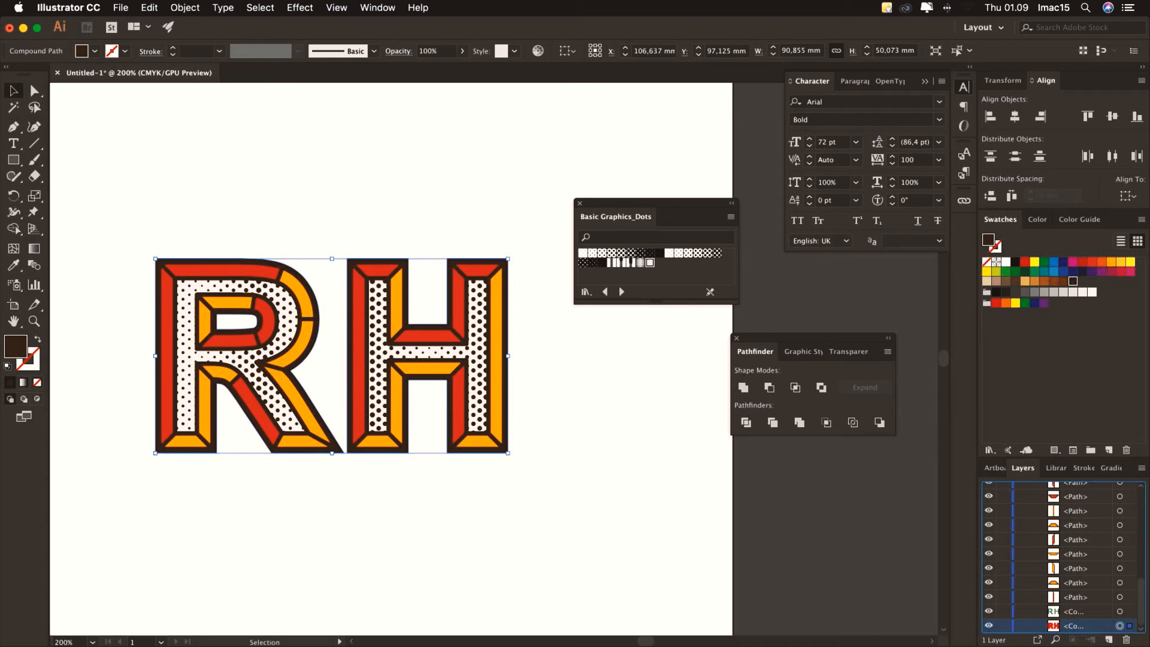
key(super+c)
key(super+f)
drag(1140, 611, 1140, 630)
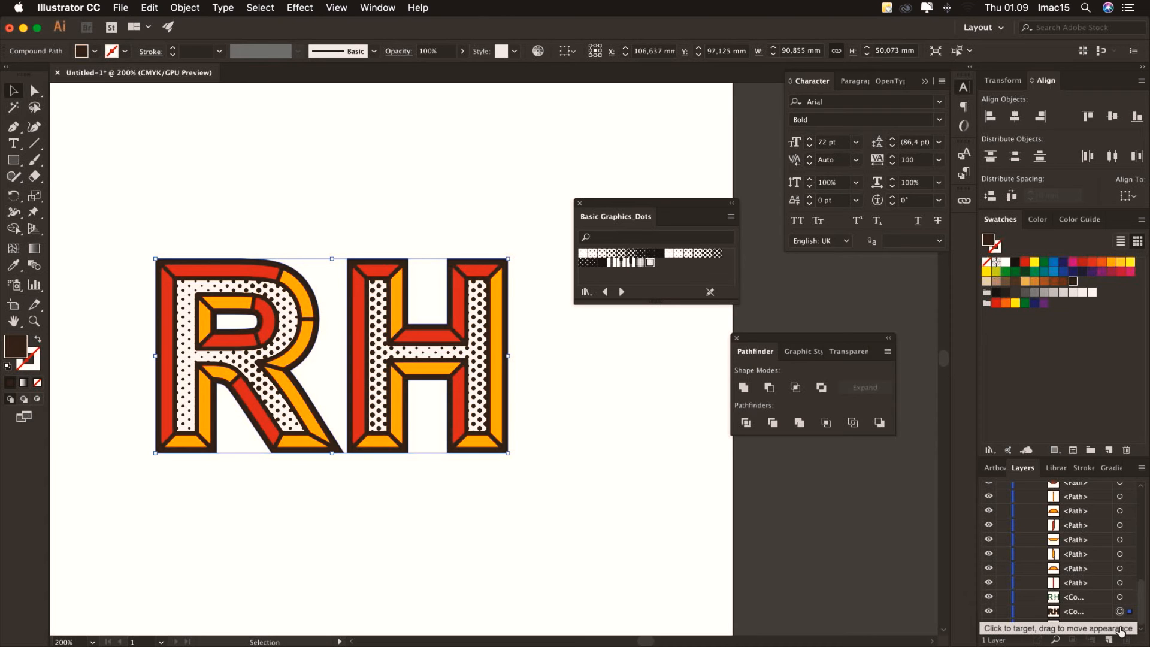
click(1119, 625)
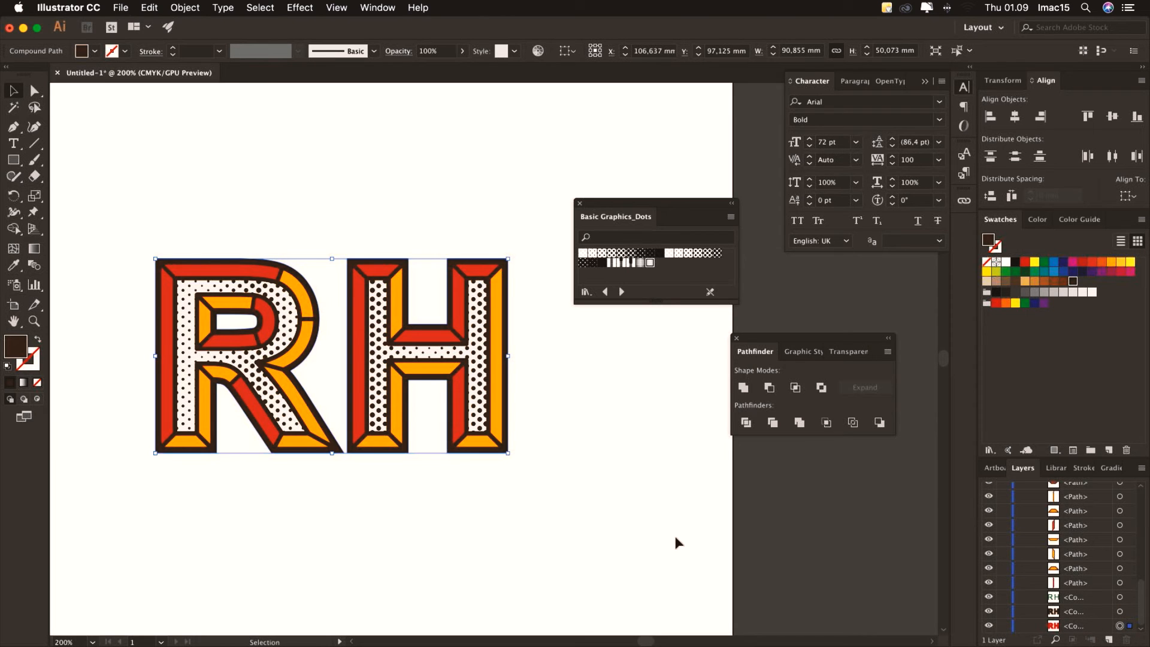
key(shift+Down)
key(shift+Down)
key(shift+Down)
key(shift+Down)
key(shift+Down)
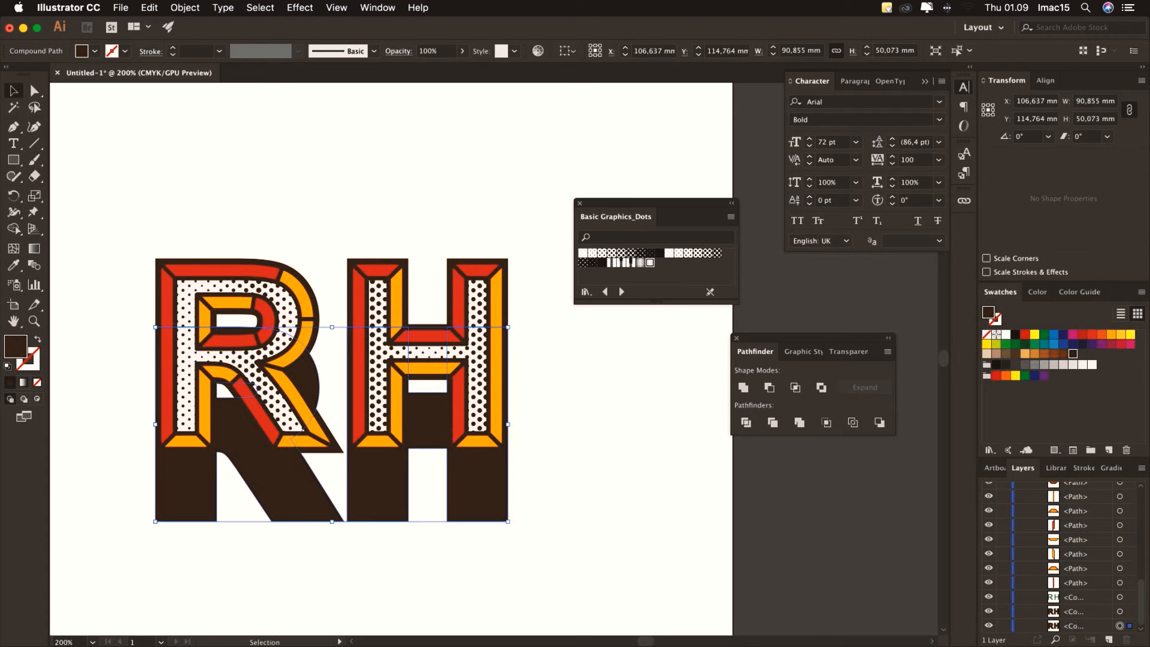
Proportionally scale the lowered brown copy to 70 mm wide and nudge both copies up one step
click(1130, 111)
double_click(1089, 101)
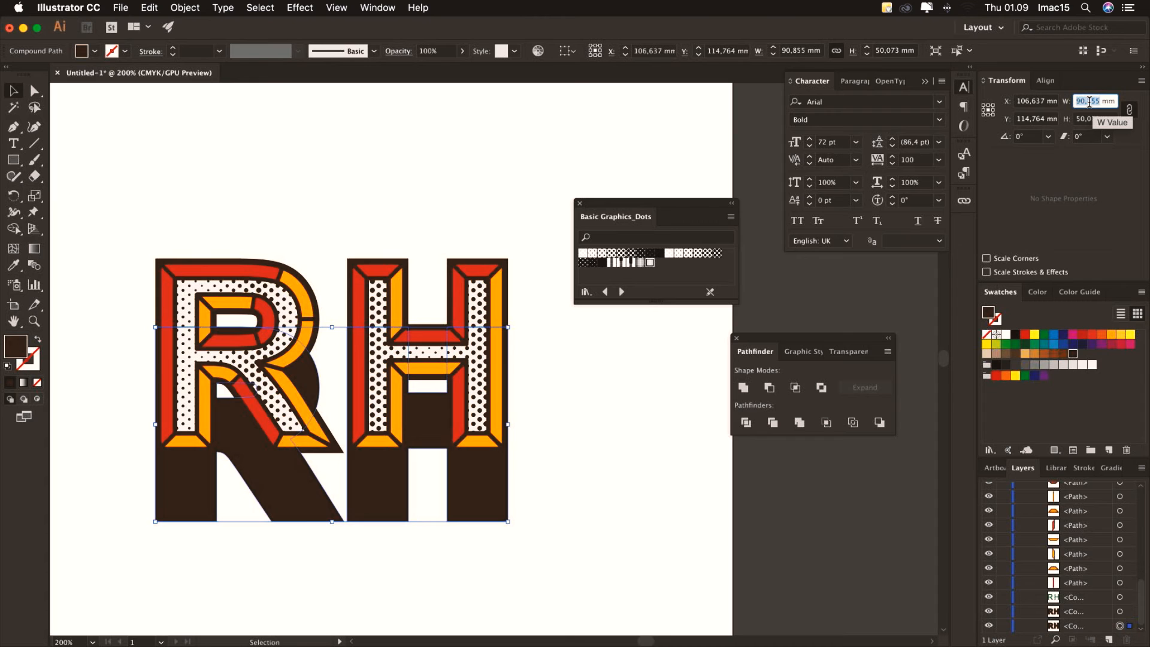
text(70)
key(Return)
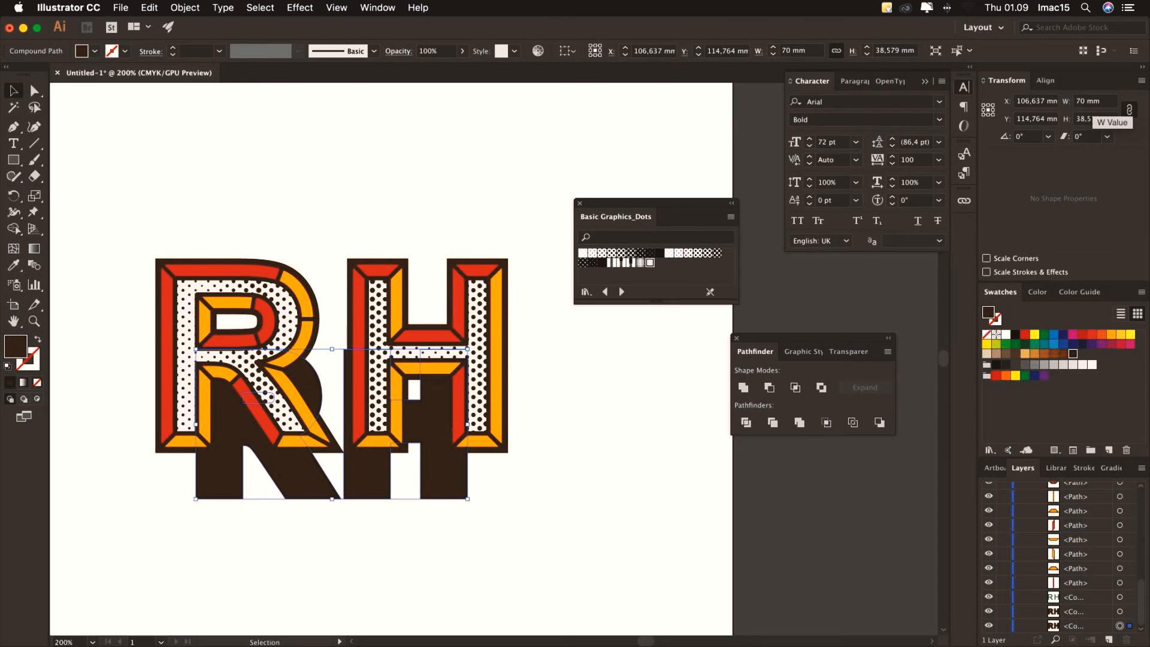
key(Up)
key(Up)
key(Up)
key(Up)
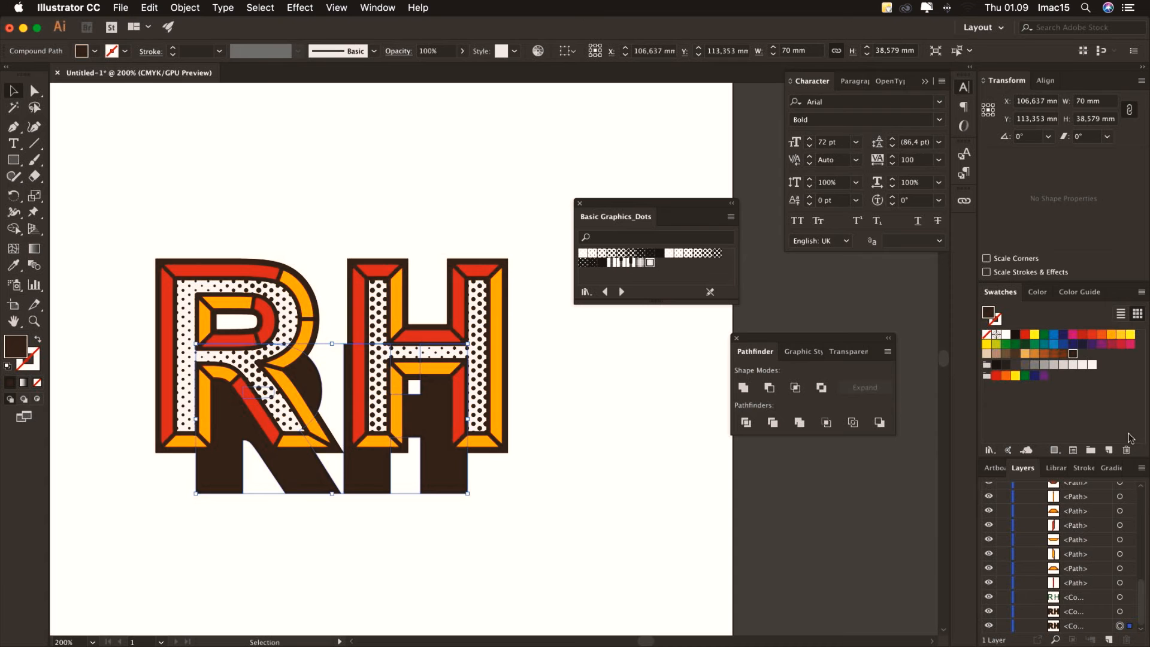
shift+click(1119, 613)
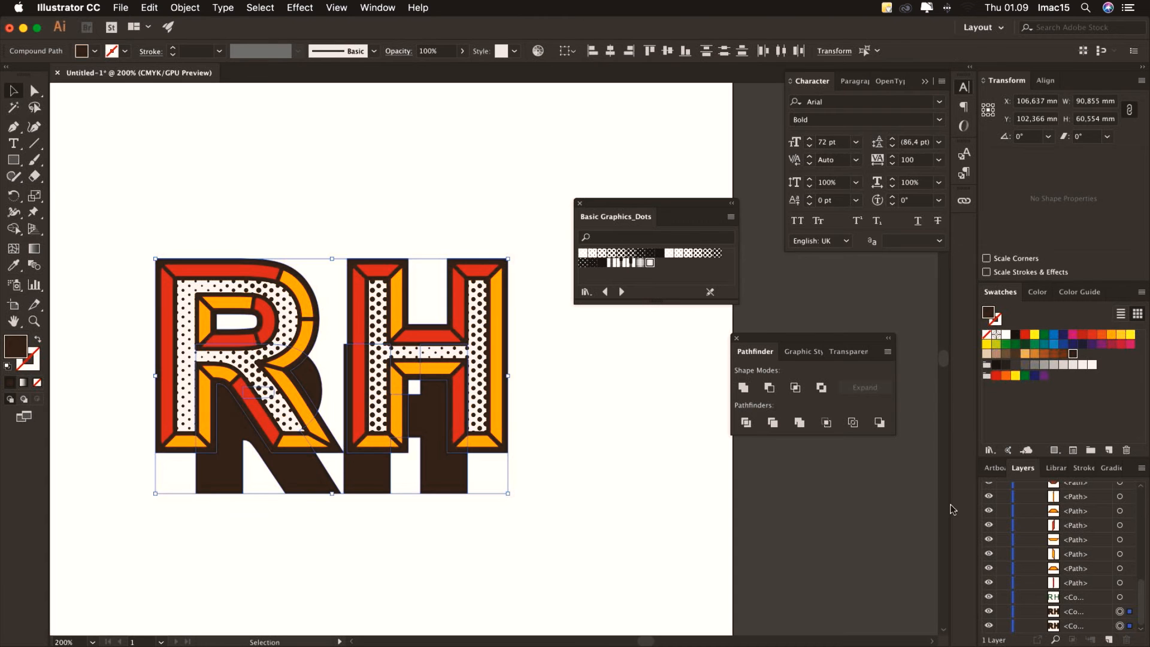
key(Up)
key(Up)
key(Up)
key(Up)
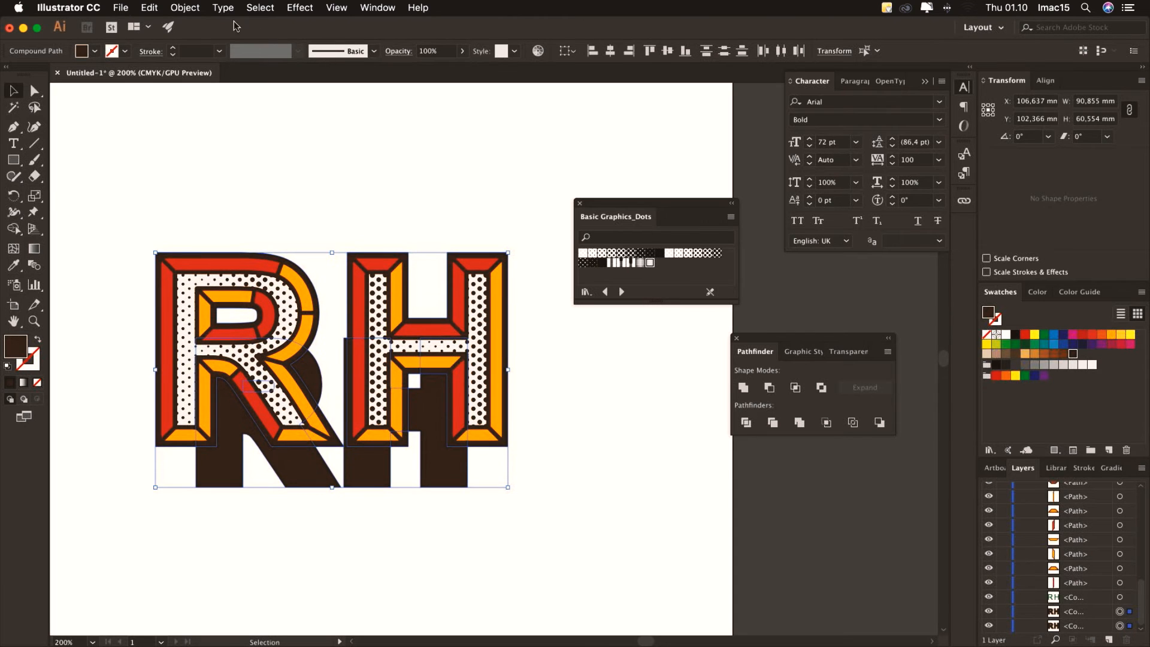
Make a blend between the two dark brown copies
click(185, 8)
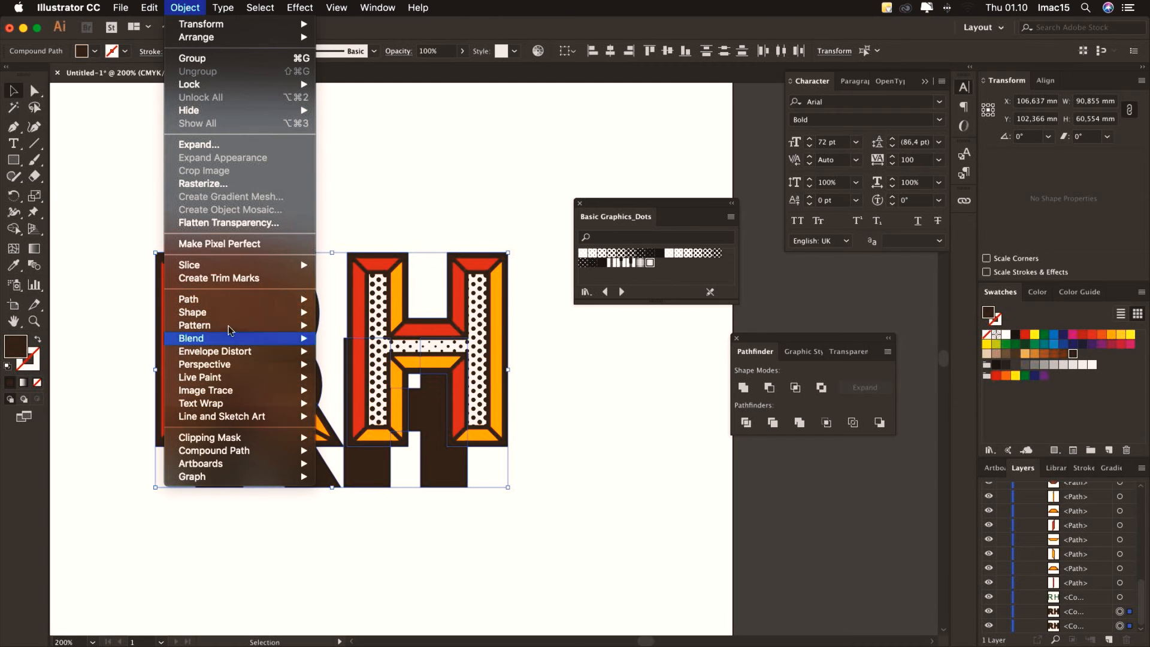
mouse_move(223, 340)
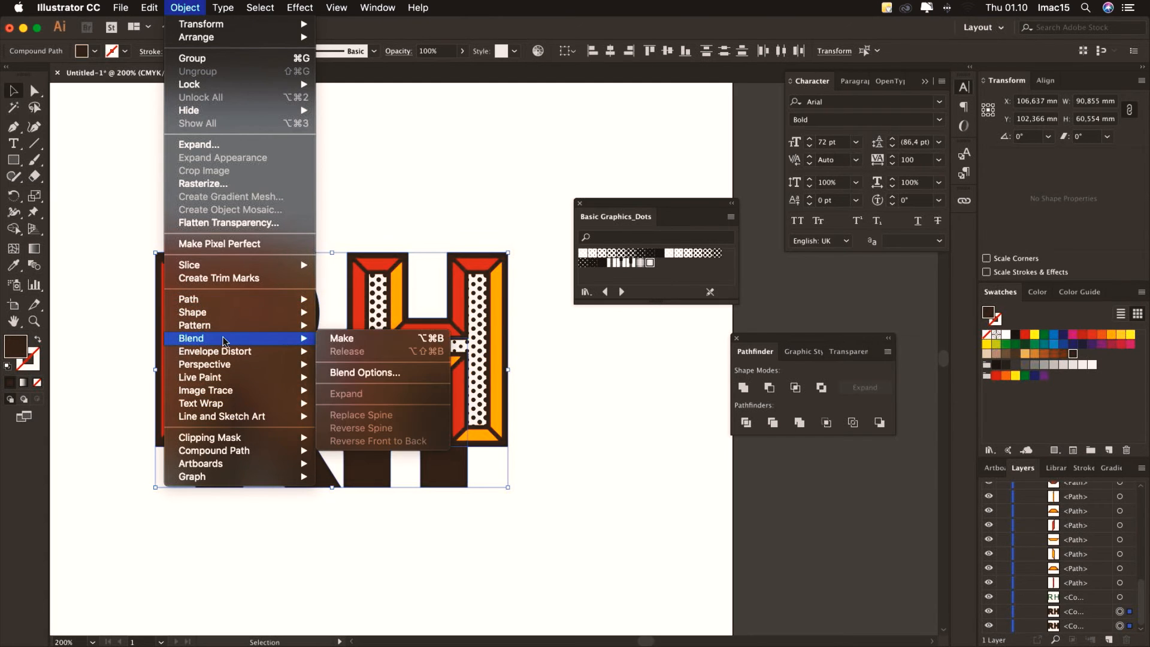
click(339, 342)
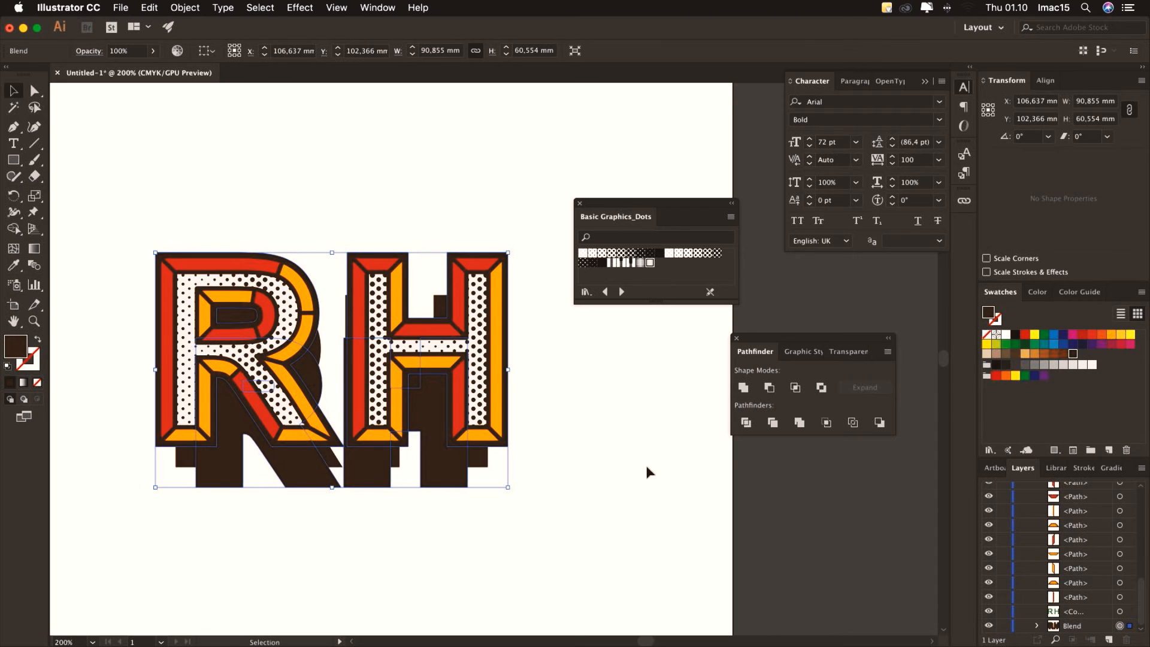
Set the blend spacing to Specified Steps 100 with preview on and confirm
click(186, 9)
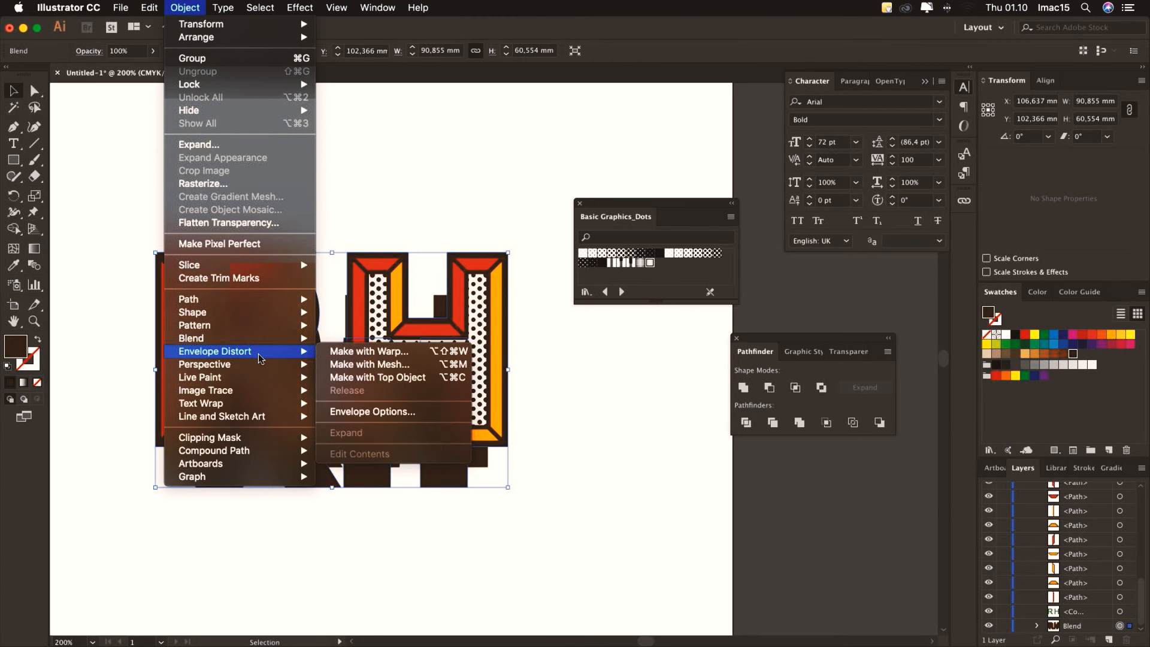
mouse_move(246, 339)
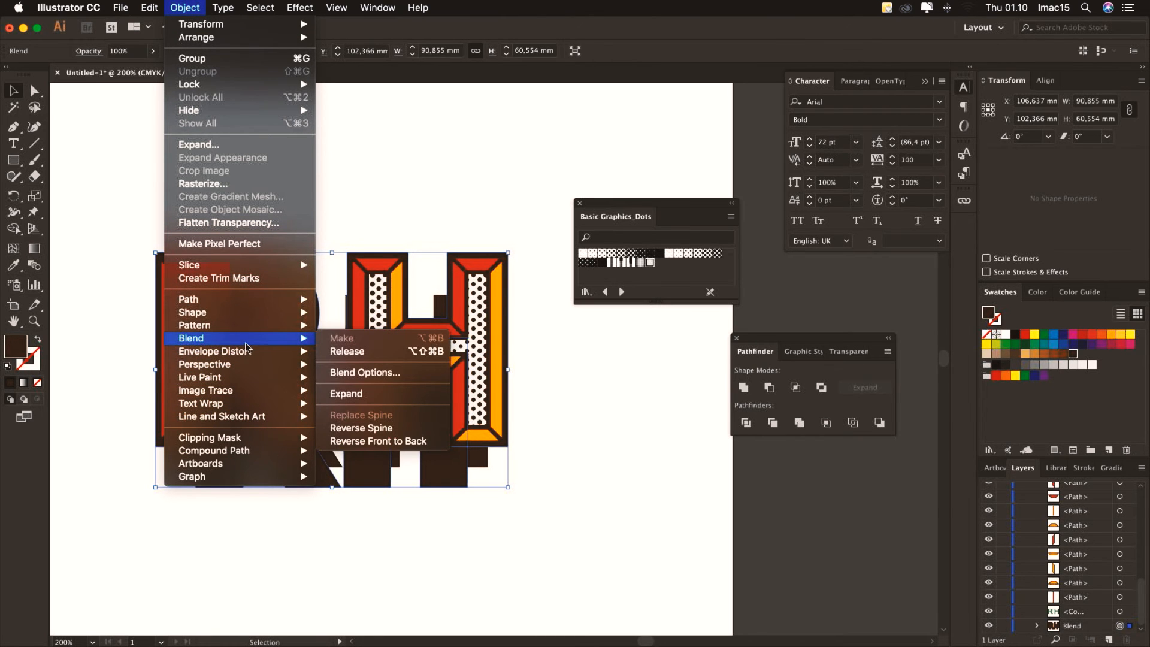
click(372, 375)
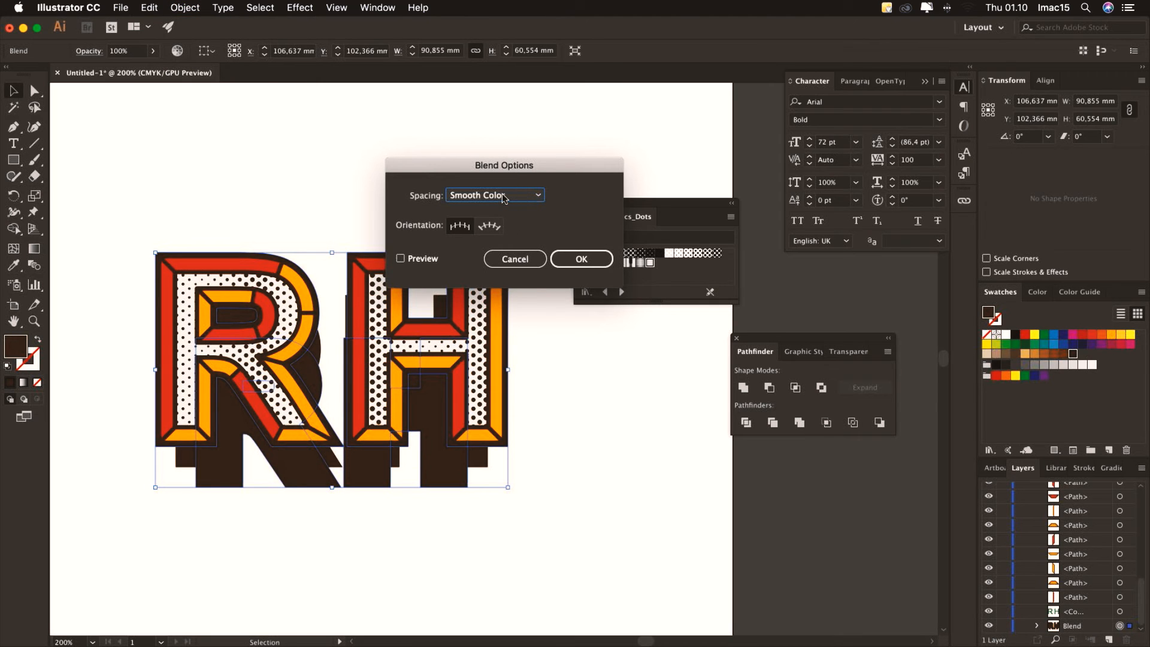
click(503, 195)
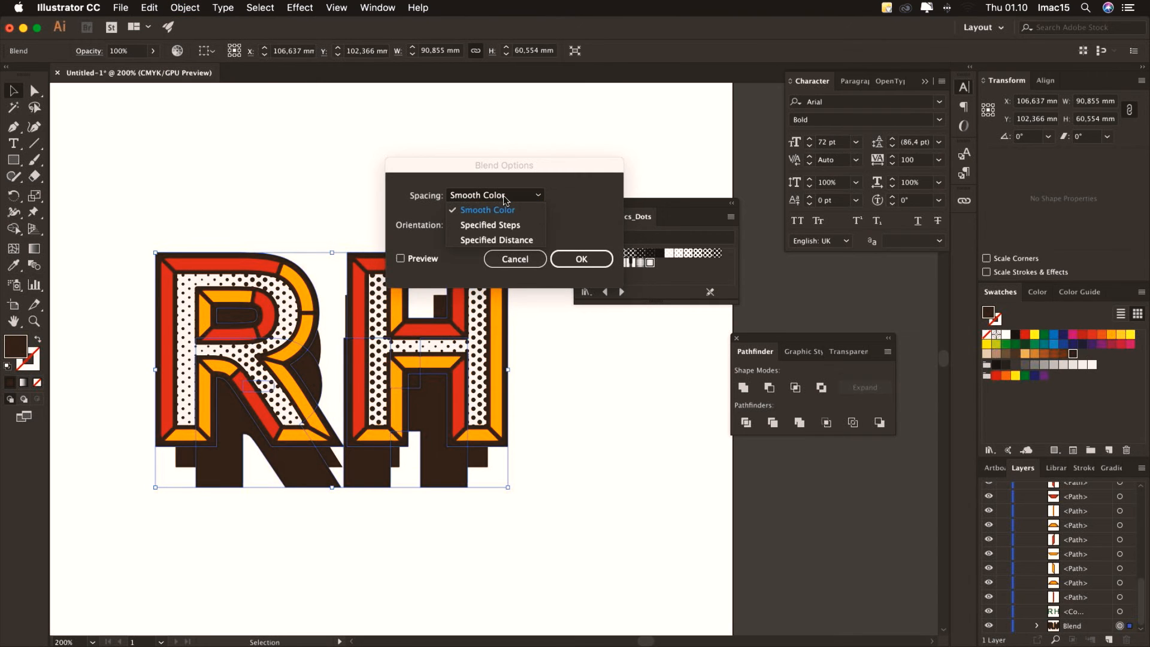
click(510, 228)
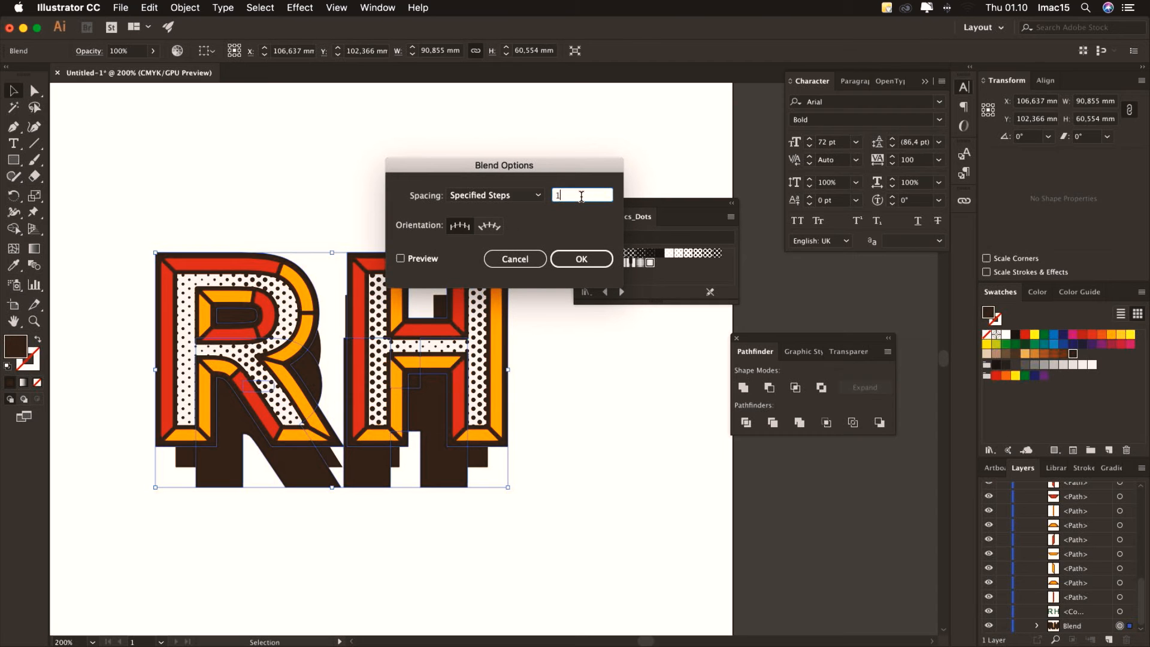
text(00)
click(439, 258)
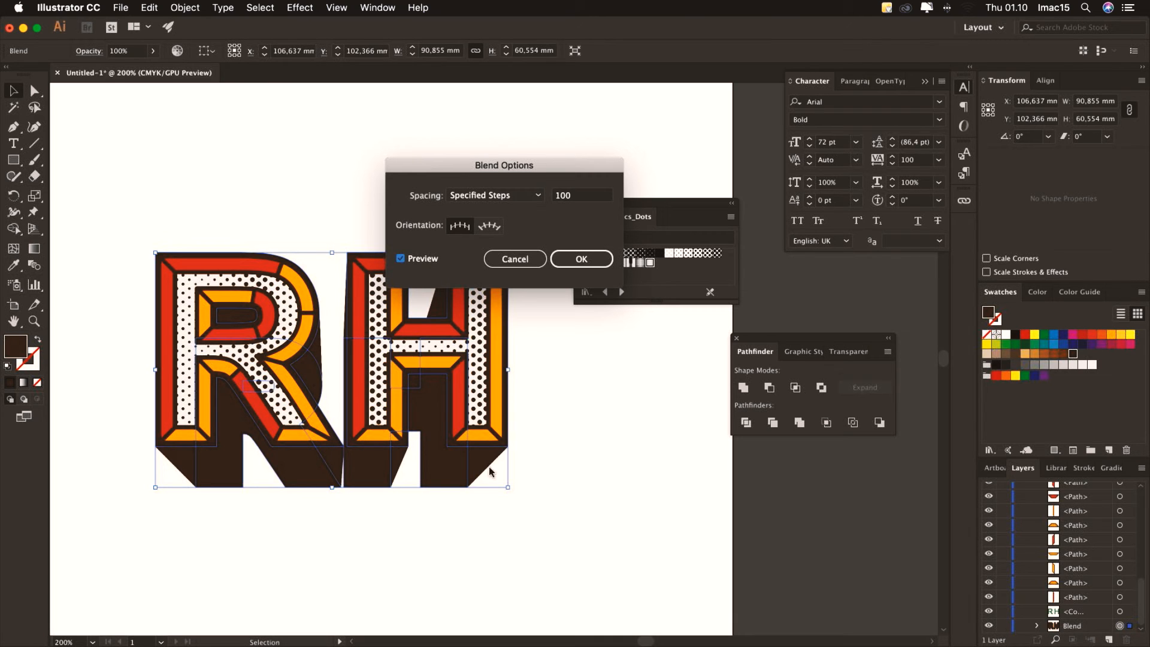
click(577, 262)
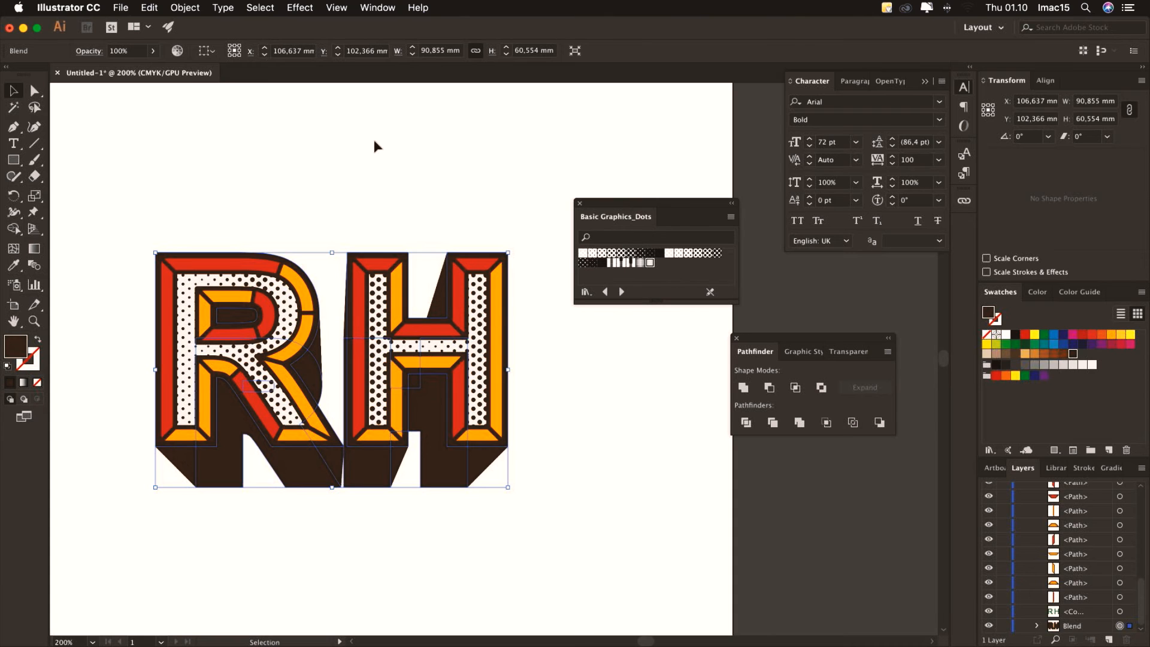
Expand the RH extrusion blend and unite it into a single shape
click(186, 9)
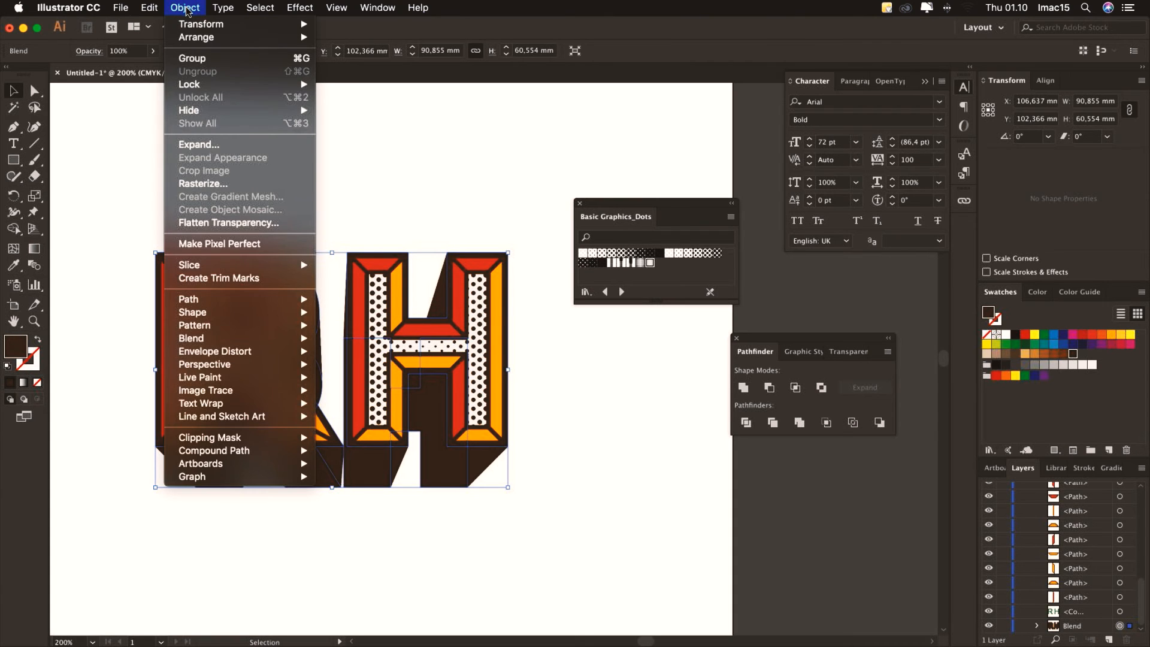
click(211, 148)
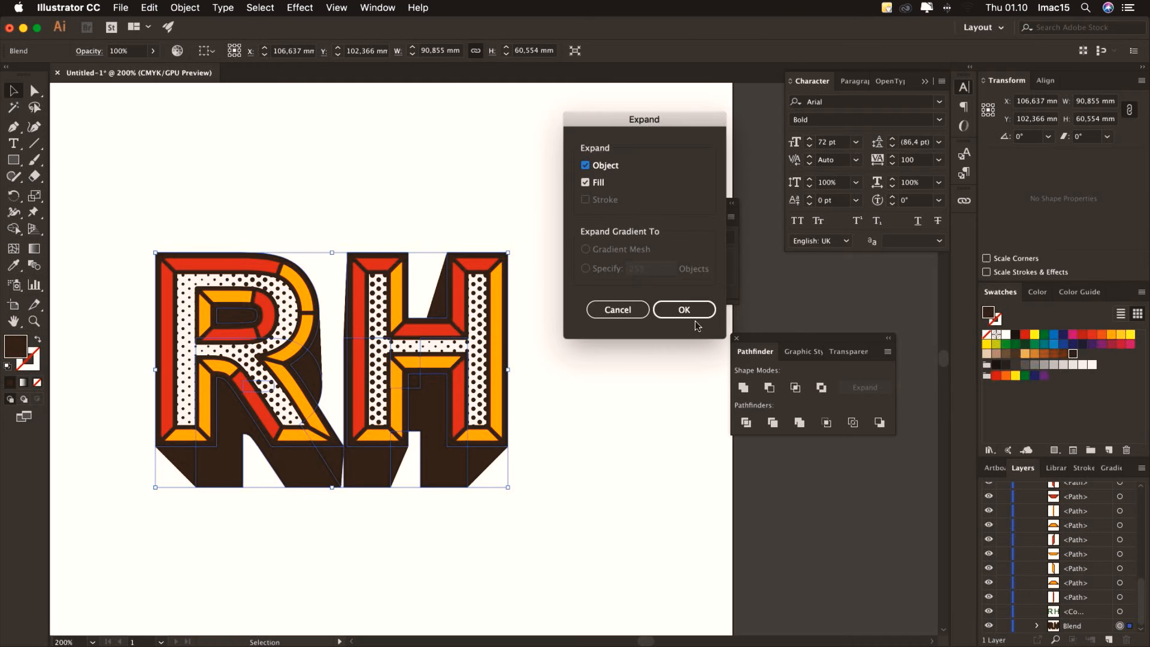
click(677, 309)
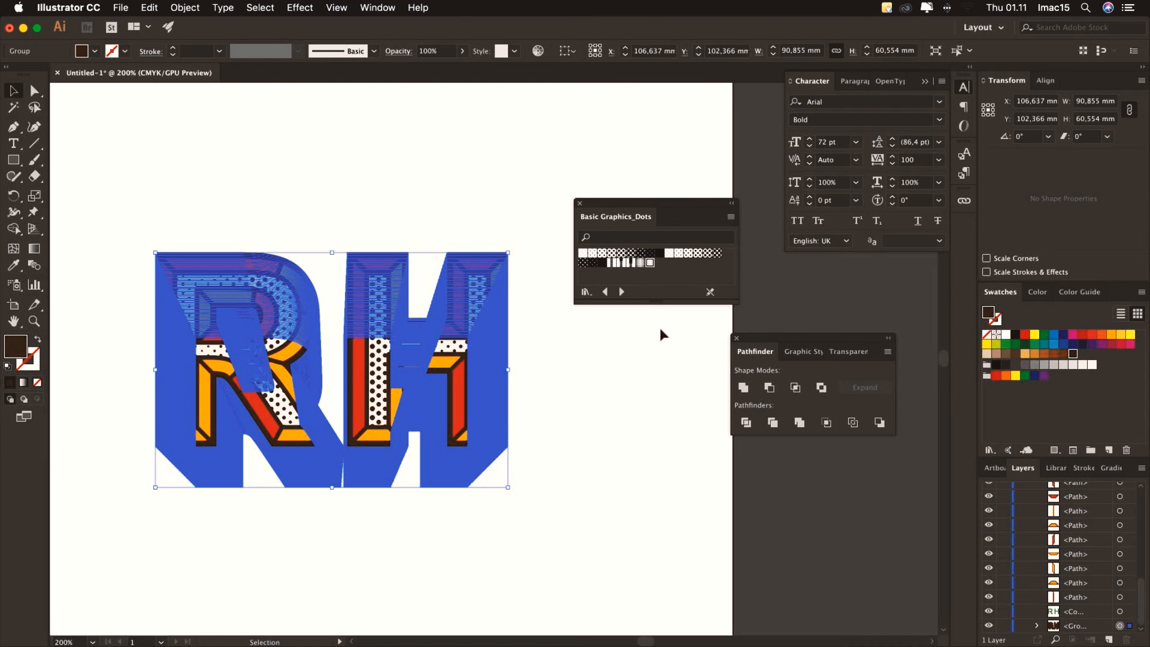
click(742, 390)
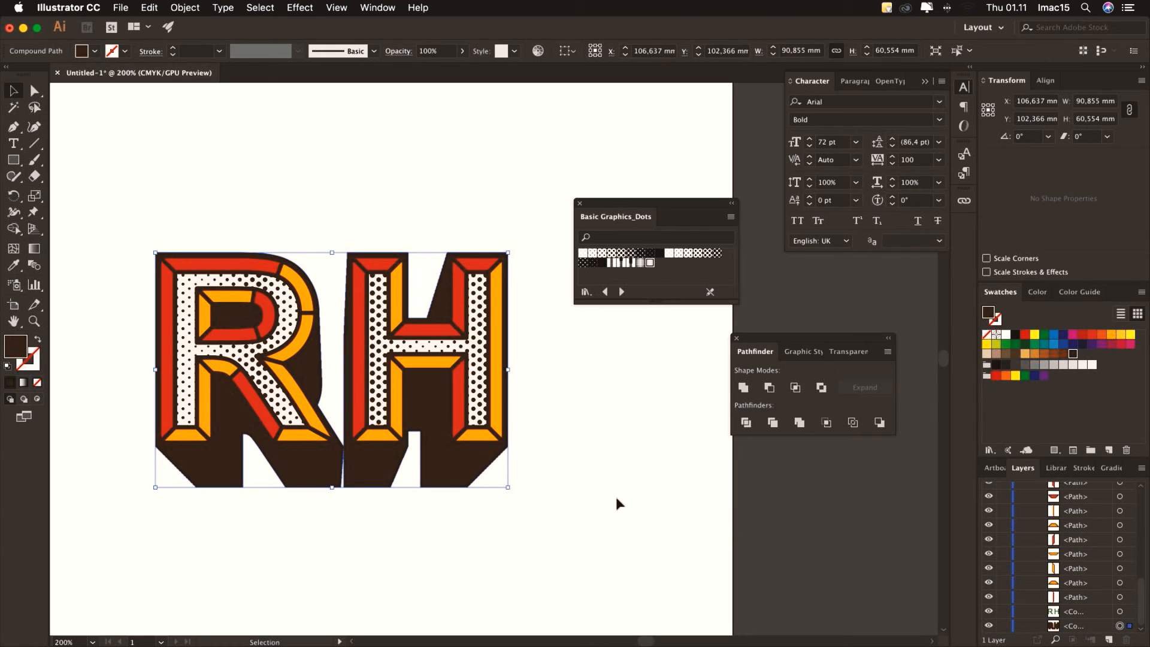
Marquee-select all the RH artwork, group it with Cmd+G, and deselect
click(606, 439)
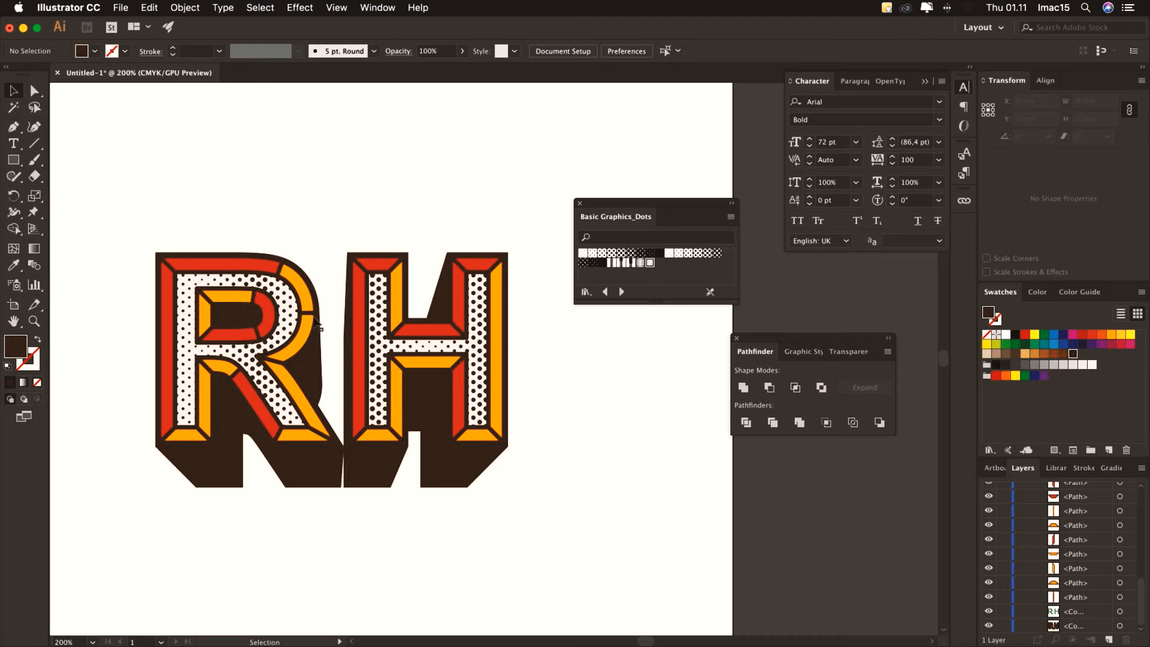
drag(127, 214, 511, 487)
drag(102, 185, 529, 509)
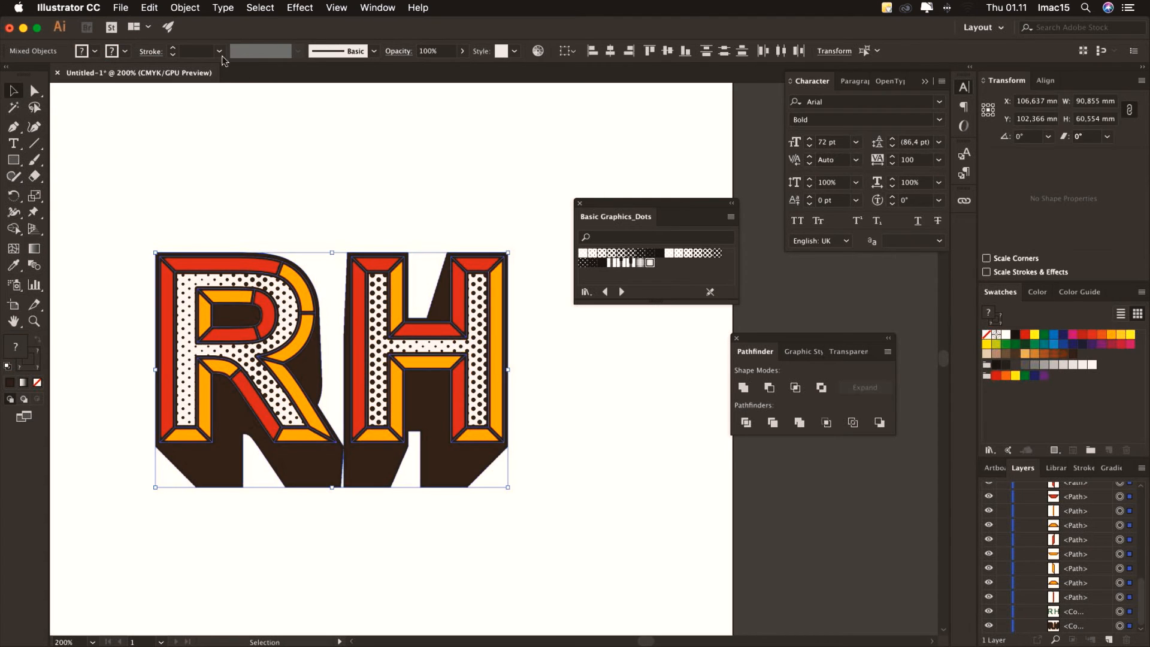
click(185, 8)
key(super+g)
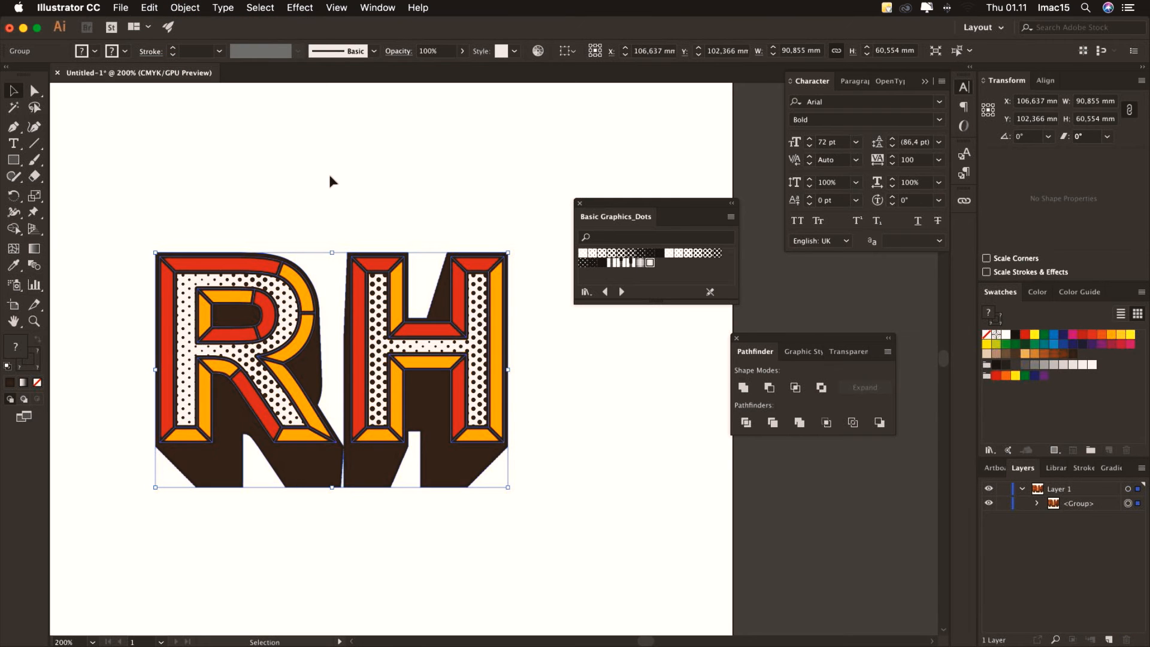
click(337, 152)
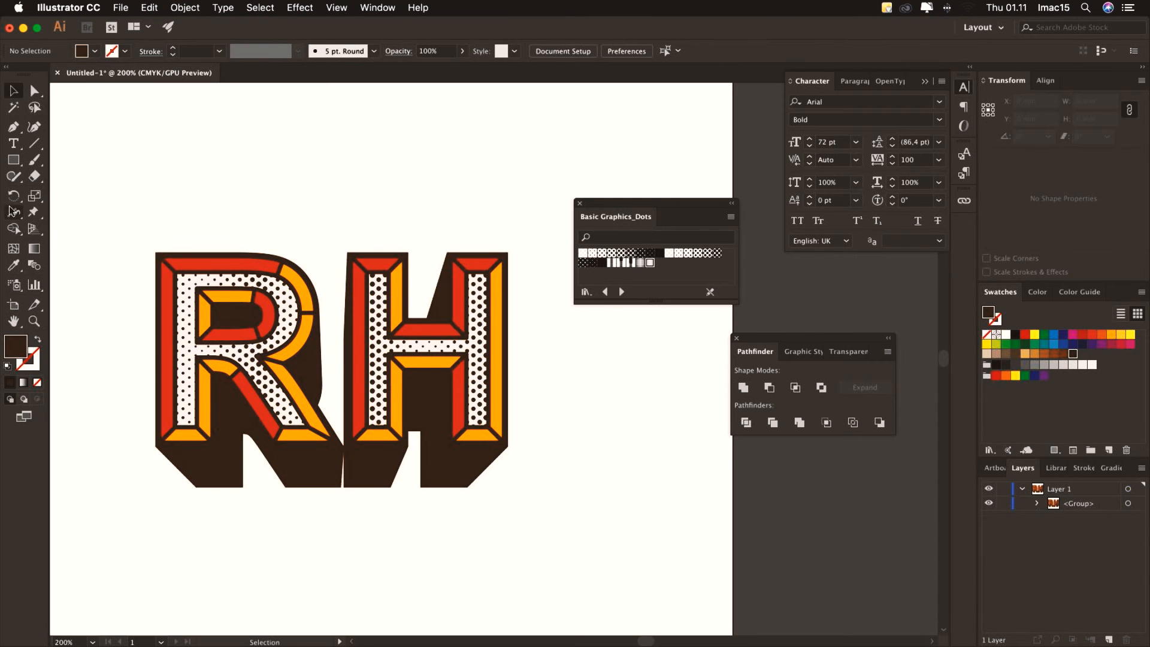
click(13, 145)
click(361, 542)
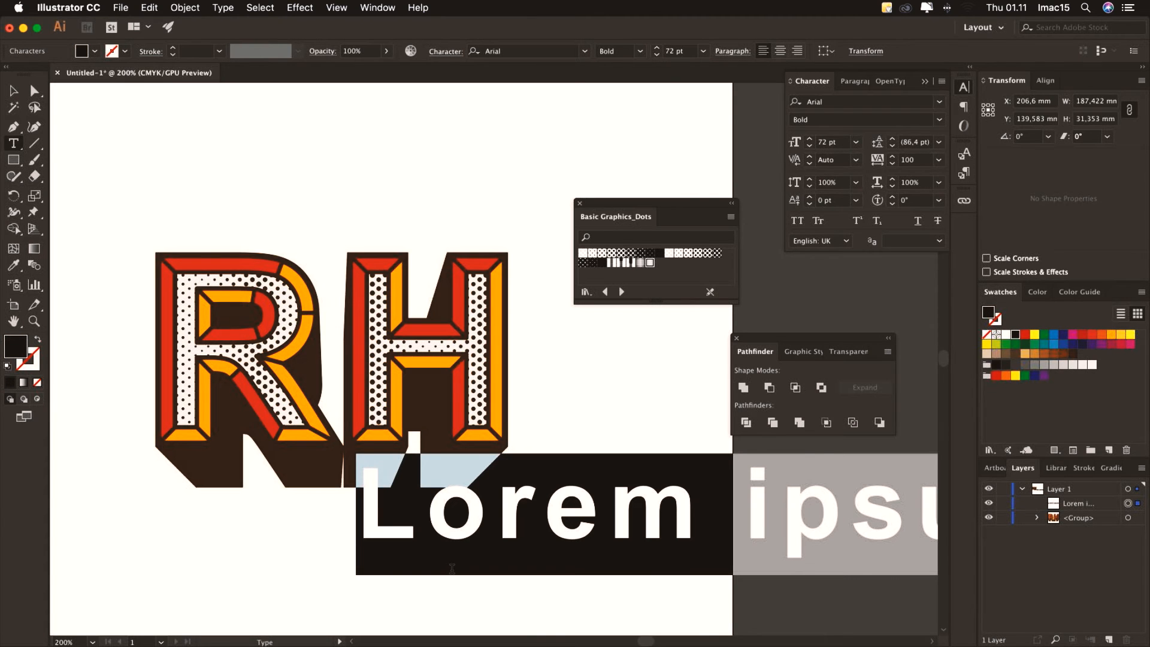
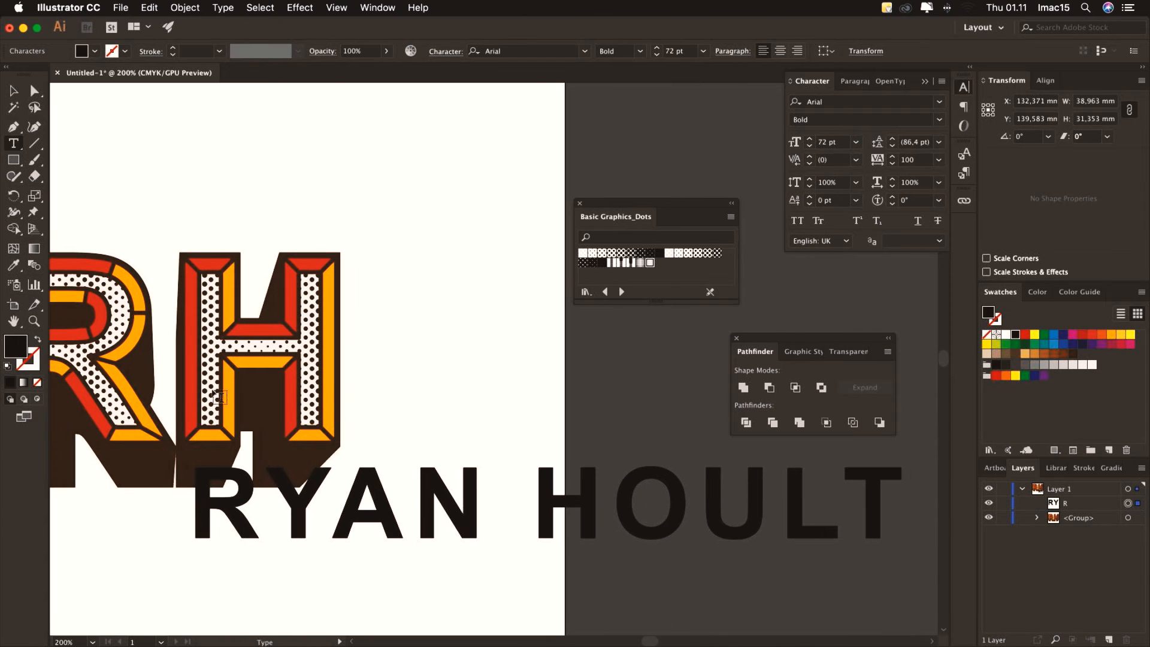
click(13, 90)
drag(439, 488, 286, 488)
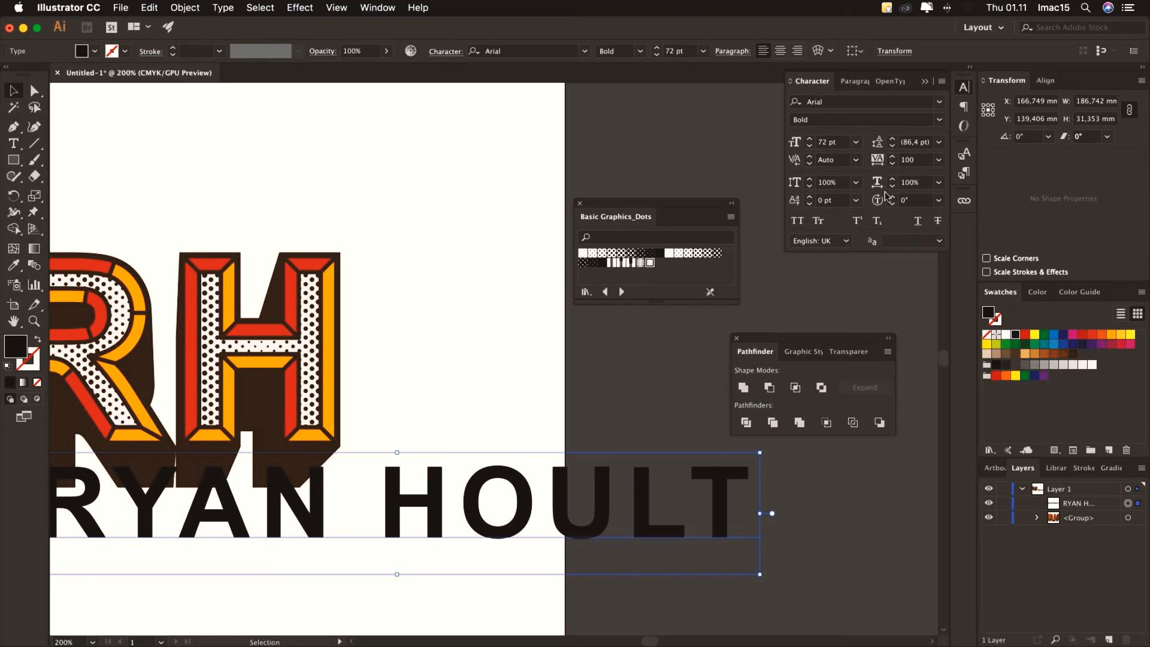
click(937, 160)
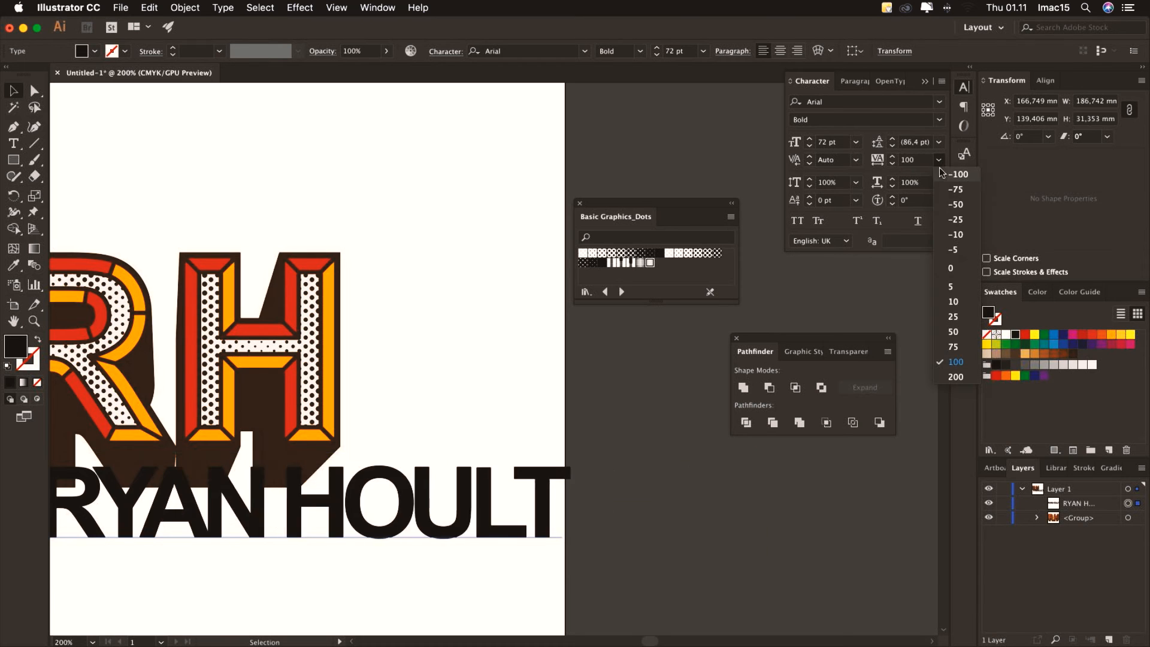
click(963, 269)
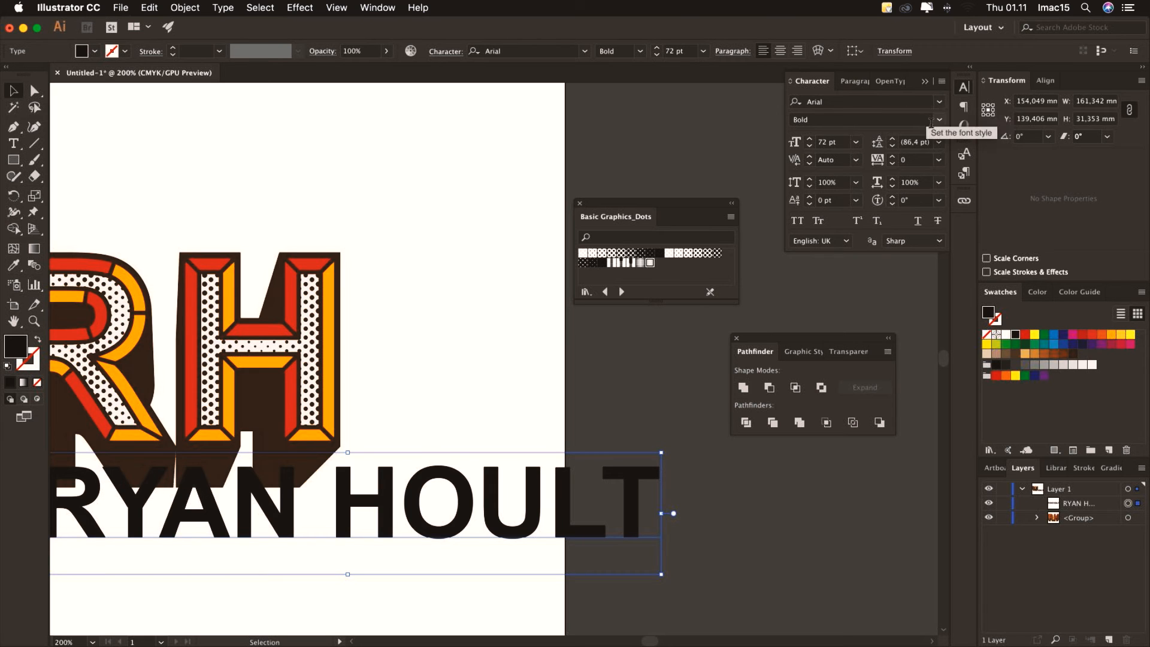
click(857, 142)
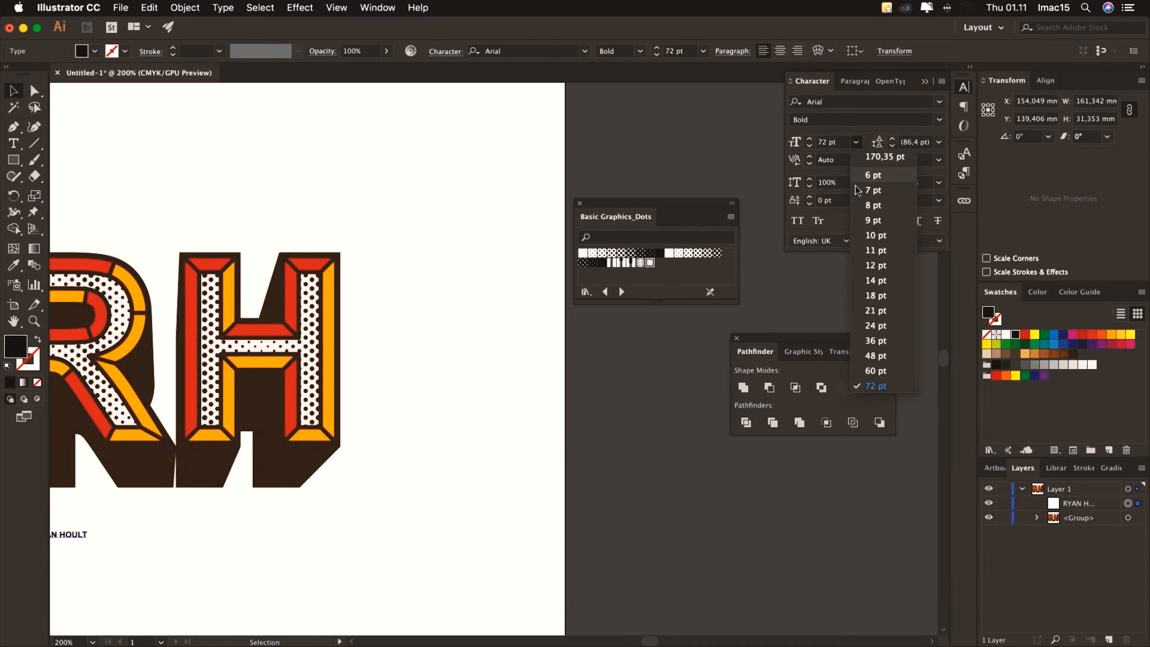
click(886, 327)
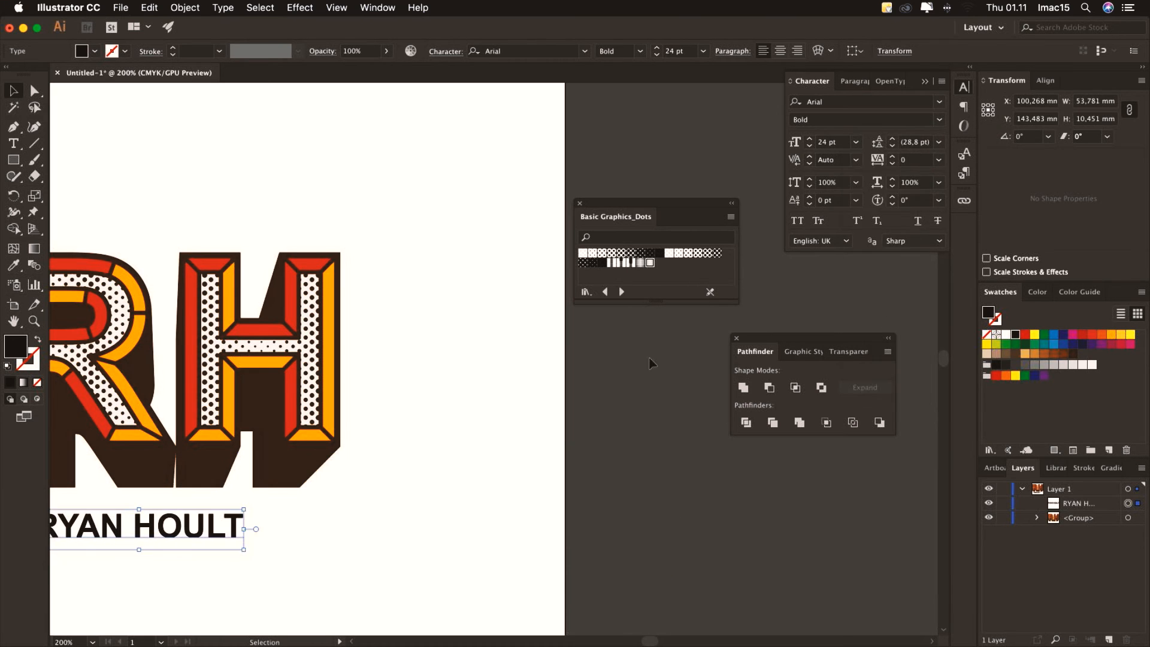
click(651, 363)
drag(424, 437, 612, 349)
drag(393, 441, 354, 384)
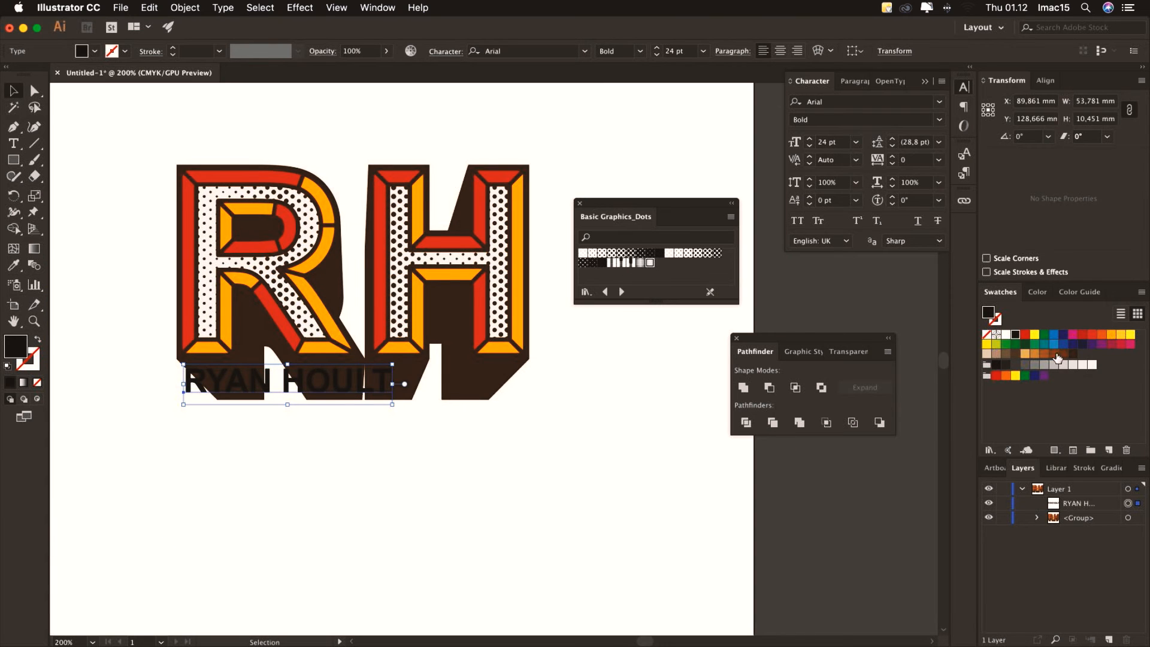
click(1034, 335)
click(856, 142)
click(886, 344)
drag(467, 363, 464, 369)
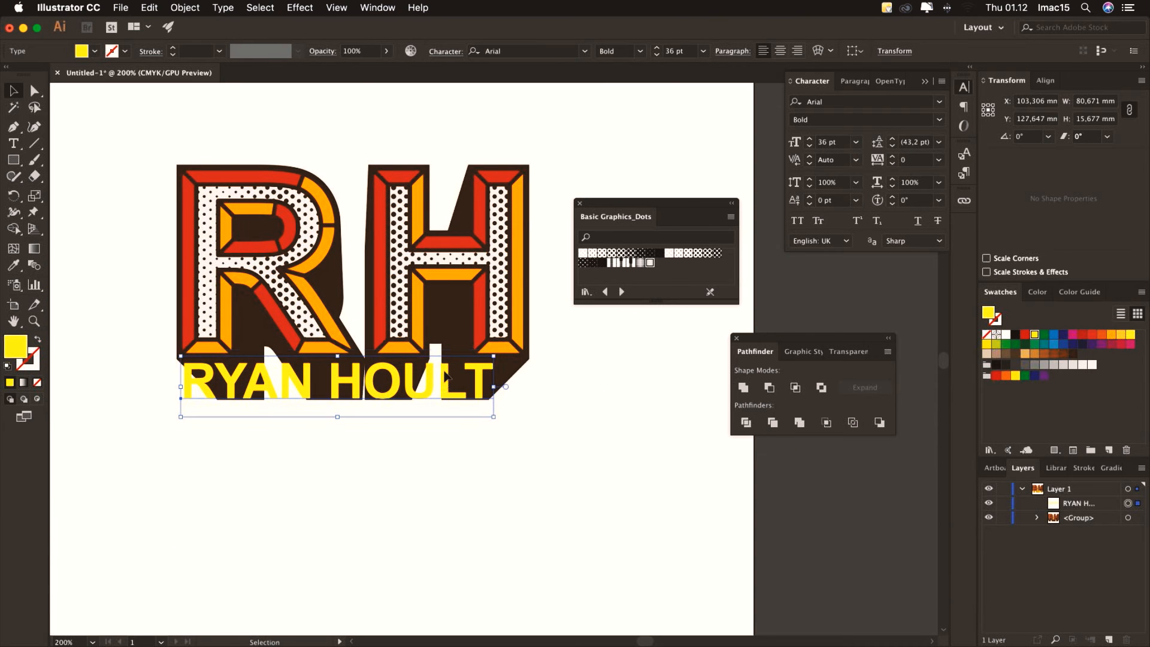
drag(495, 417, 527, 436)
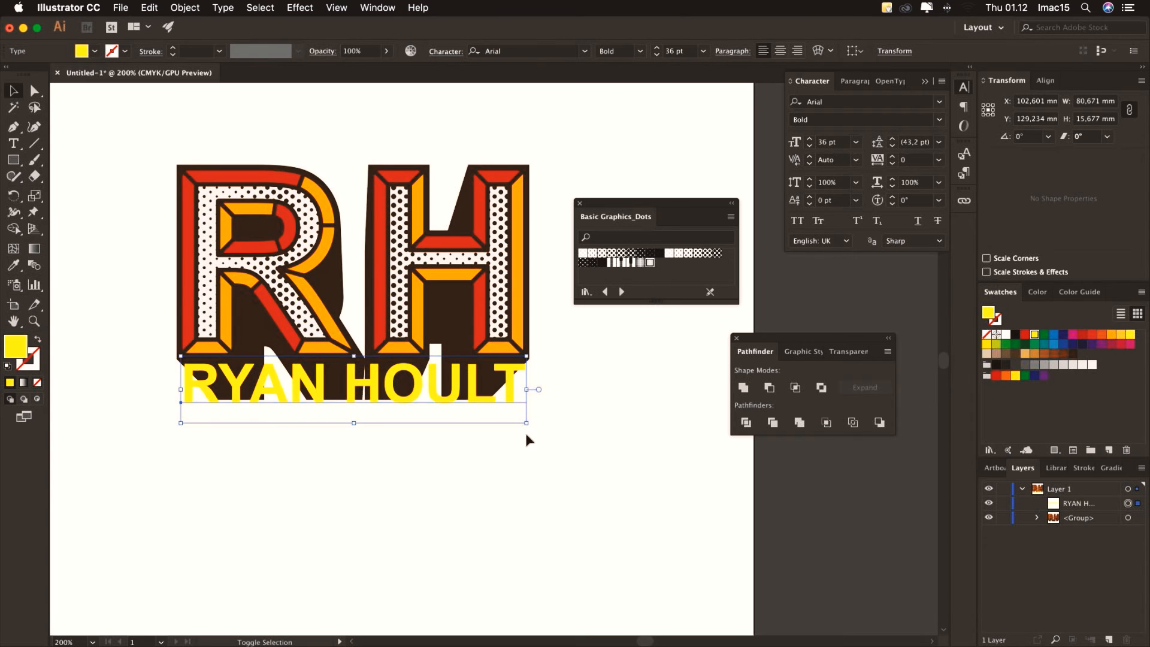
drag(511, 390, 512, 398)
scroll(515, 383, down, 3)
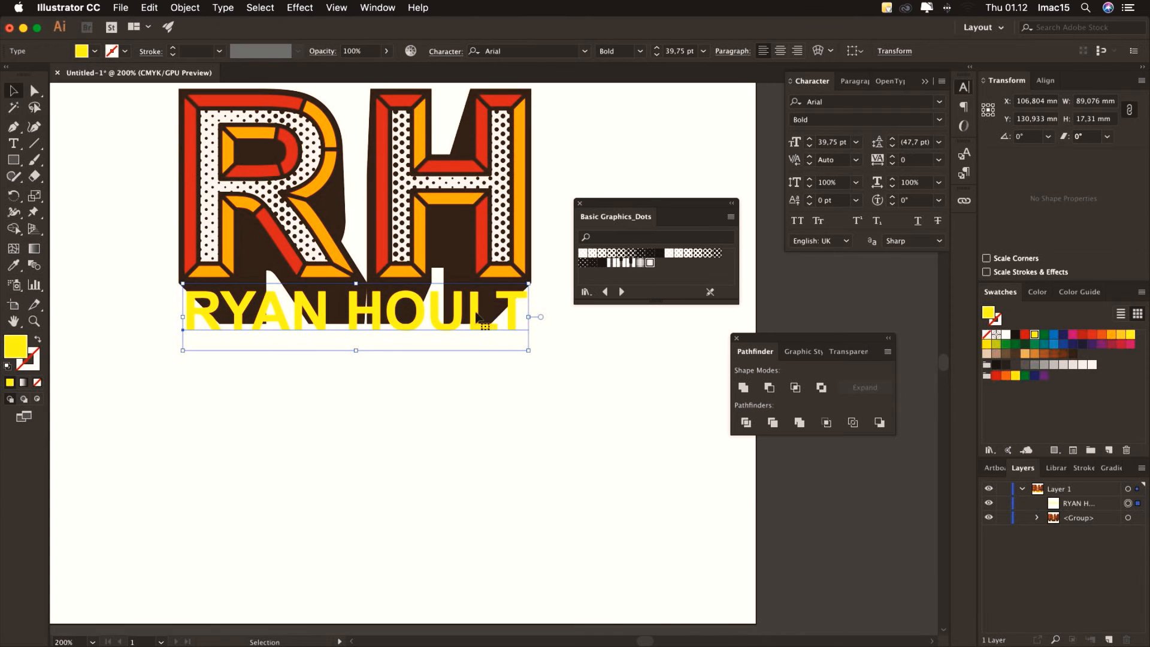
click(194, 8)
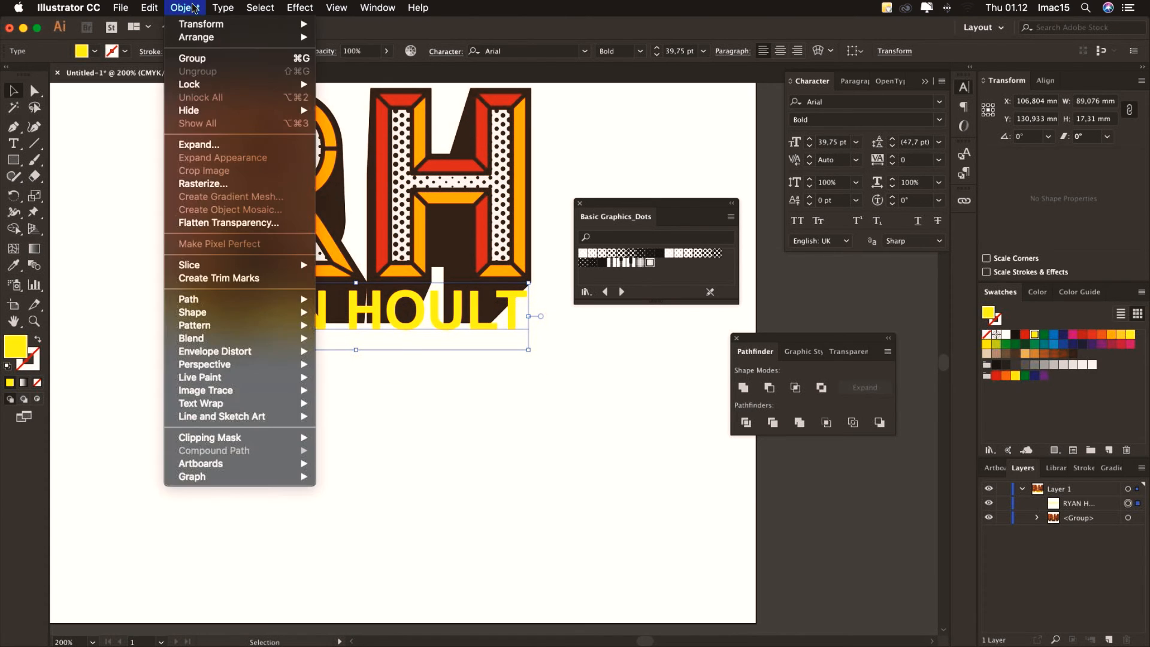
click(271, 232)
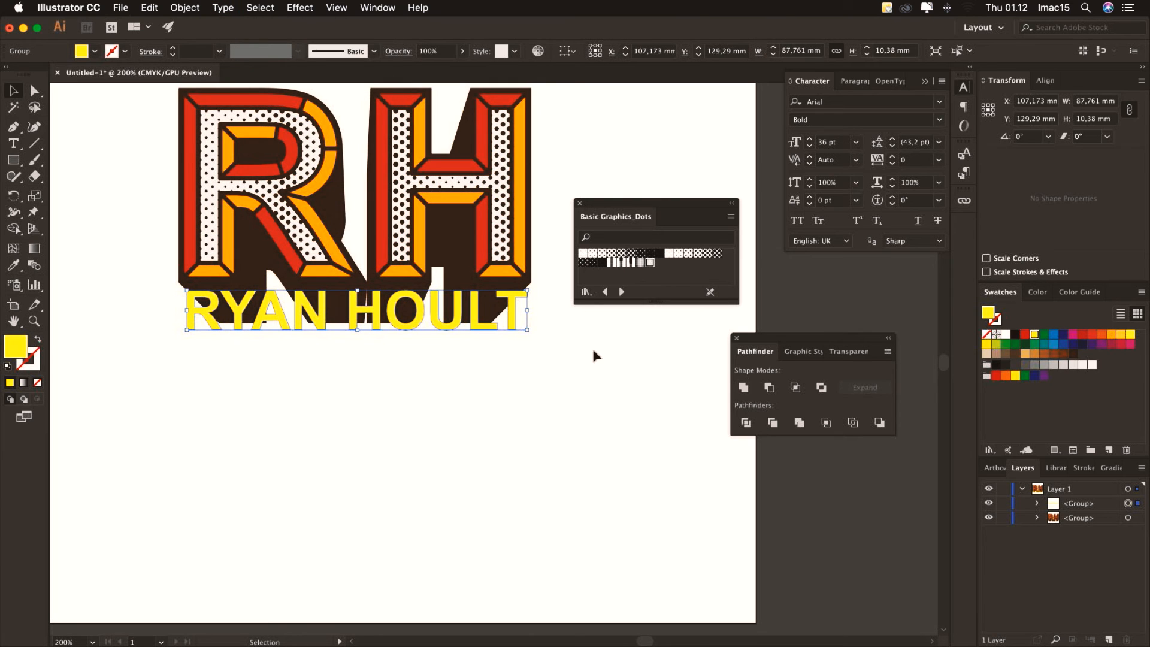
click(185, 8)
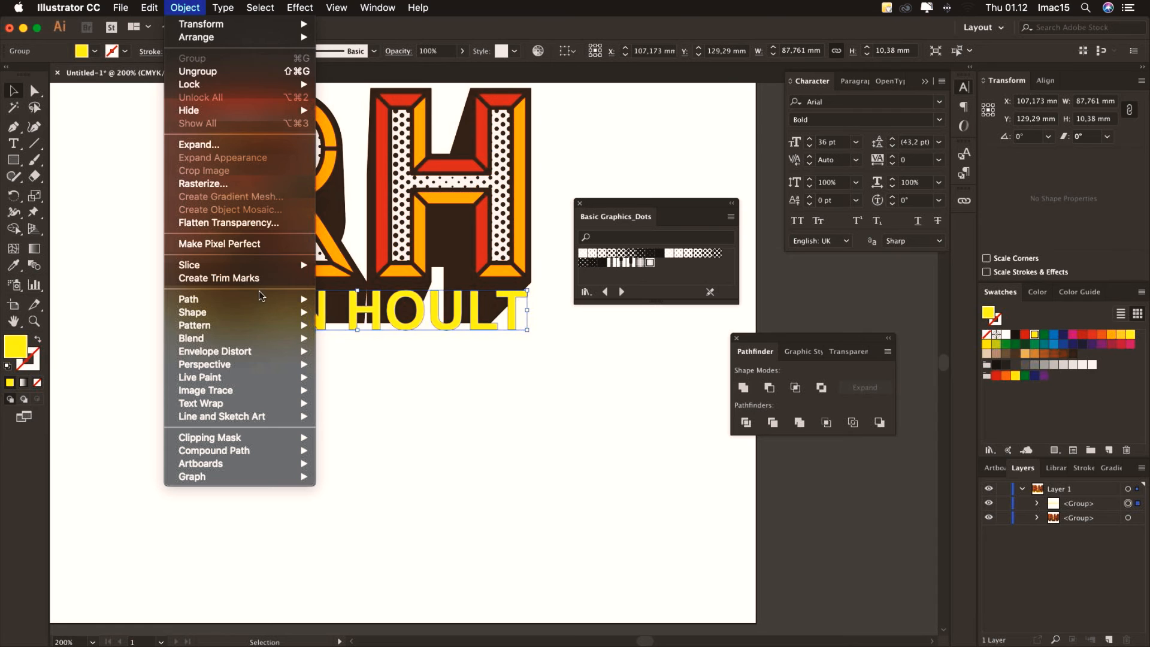
mouse_move(264, 299)
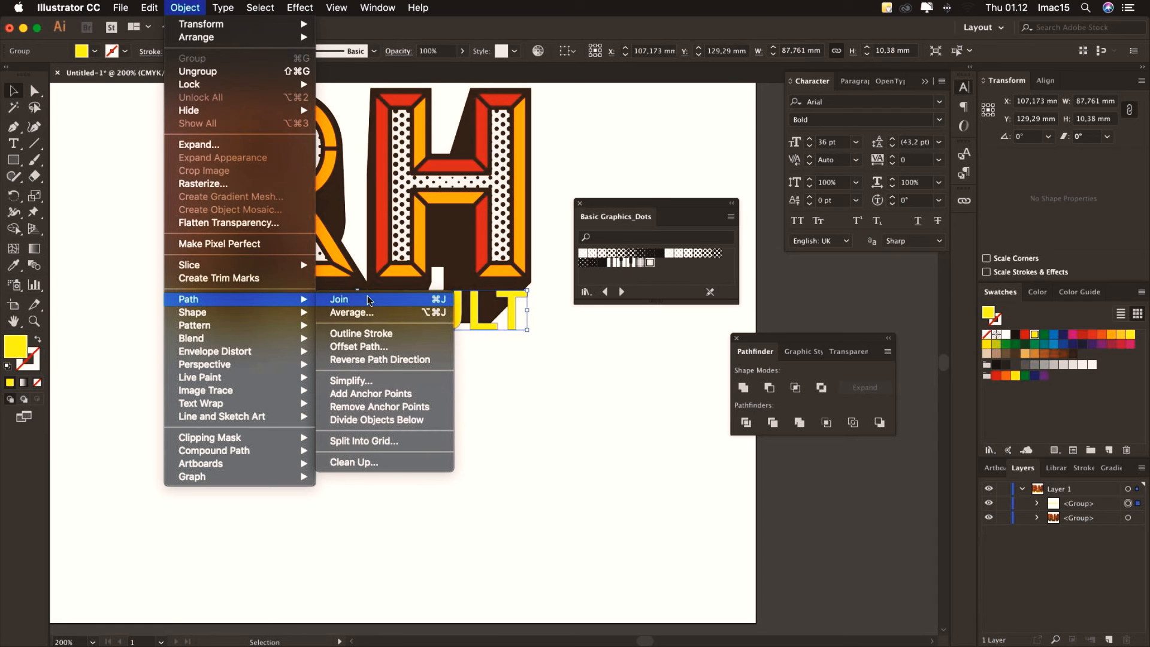
click(374, 347)
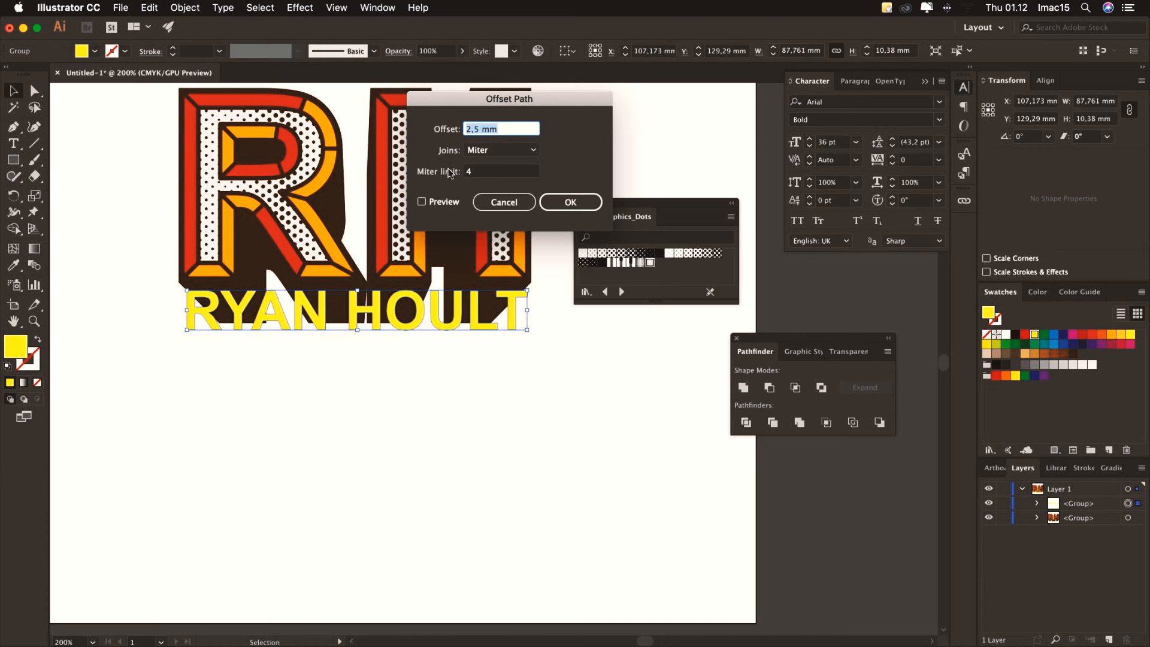
click(423, 202)
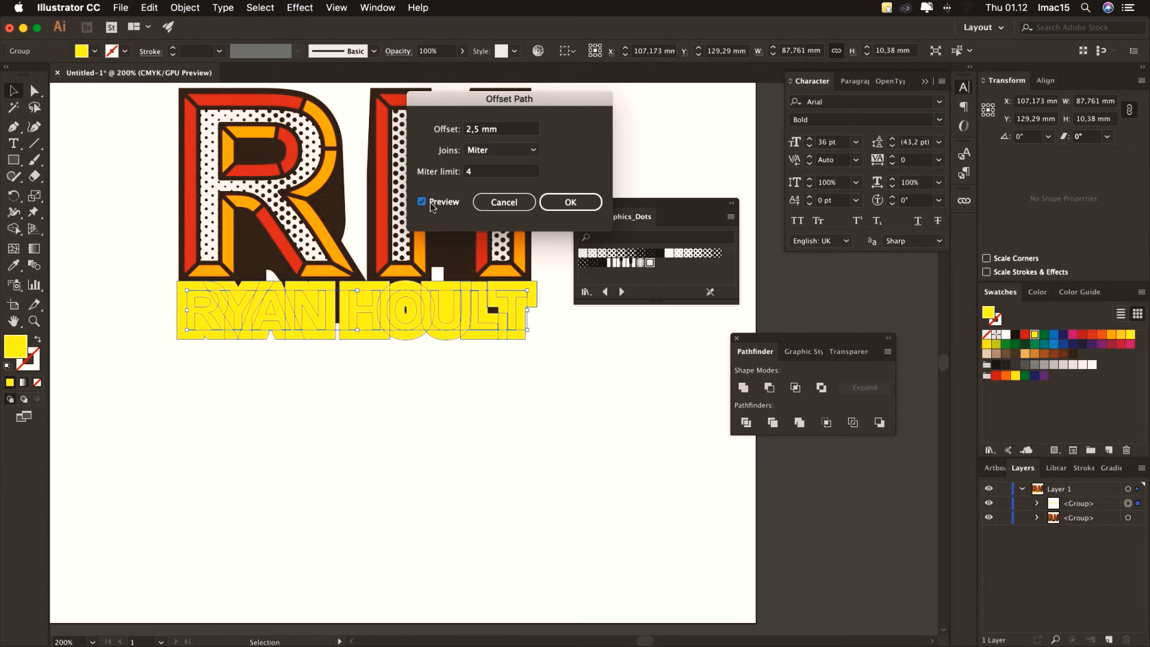
click(471, 129)
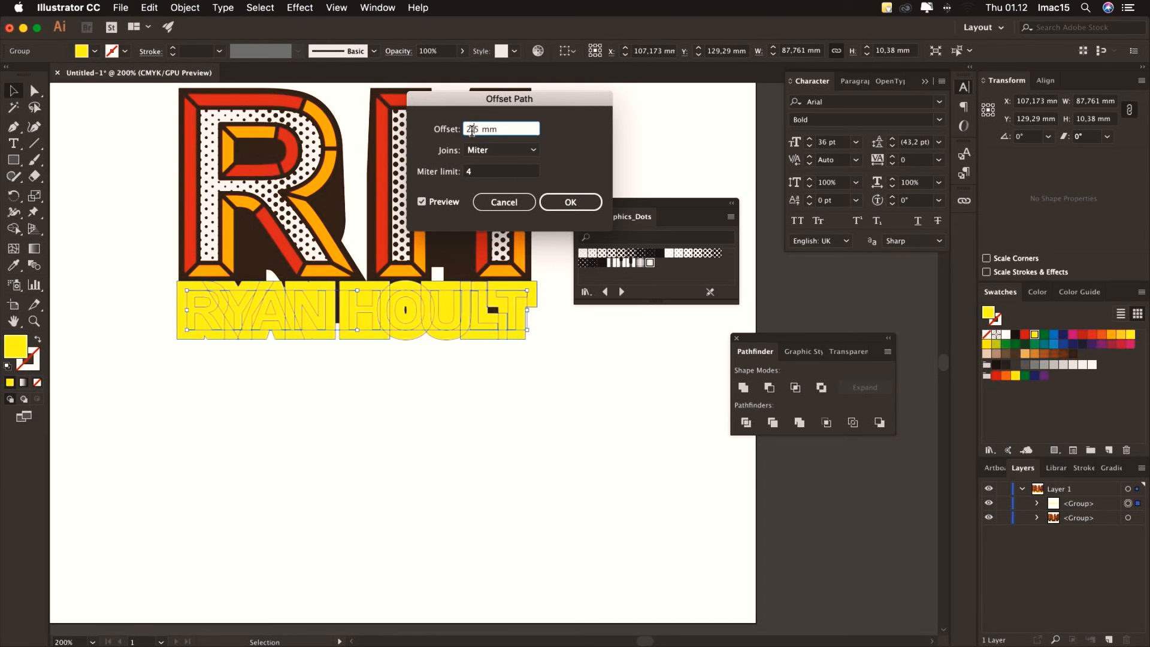
double_click(471, 129)
text(1)
click(491, 171)
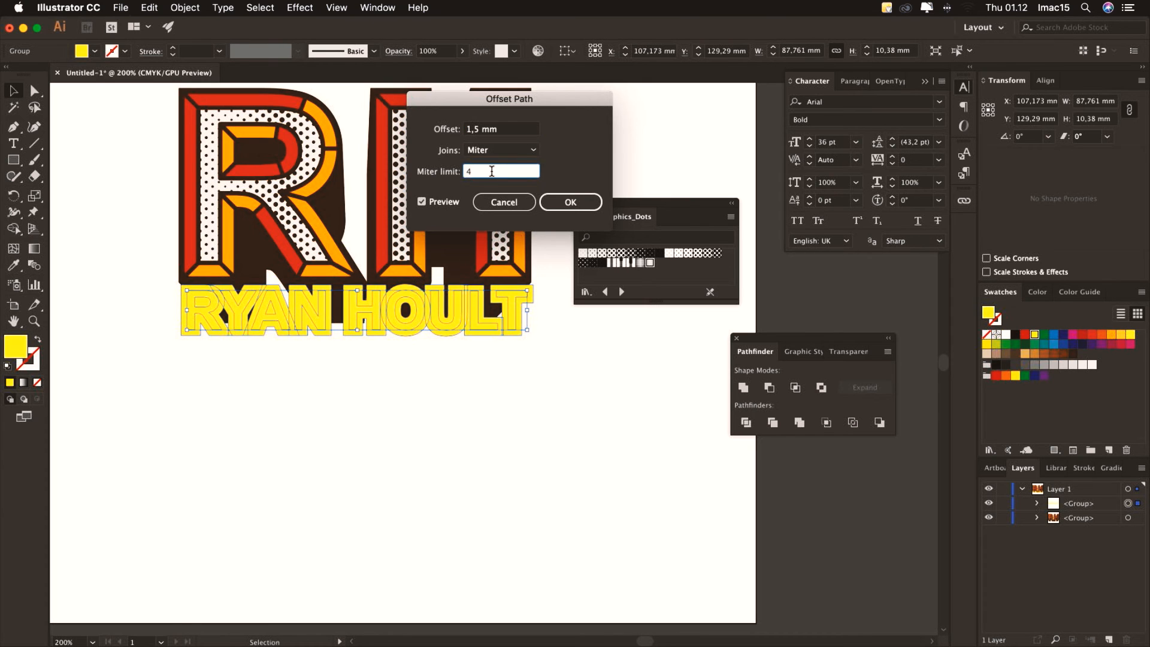
click(570, 202)
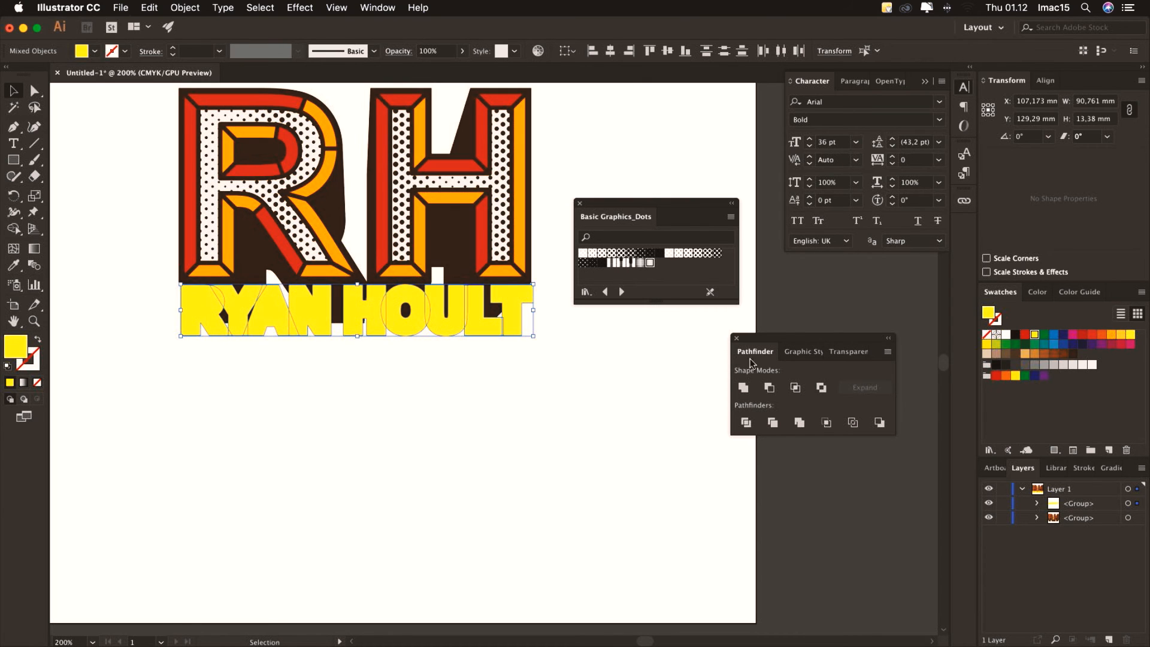
Unite the offset shapes into a compound path, stack it below the letters, and fill it dark brown
click(1036, 504)
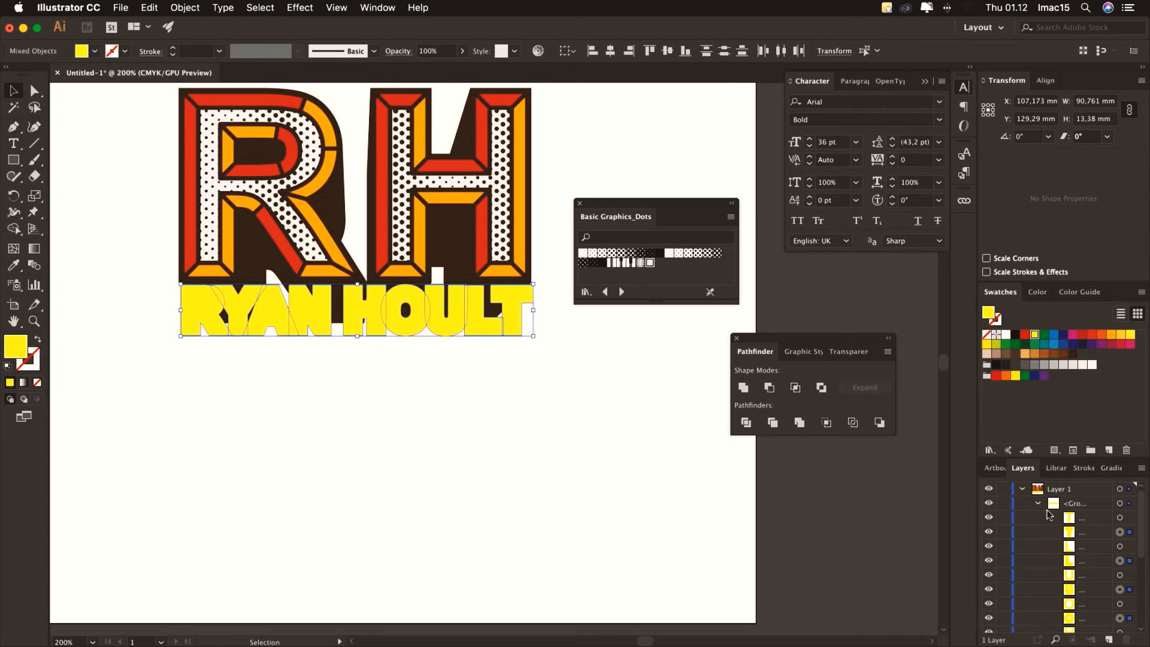
click(744, 389)
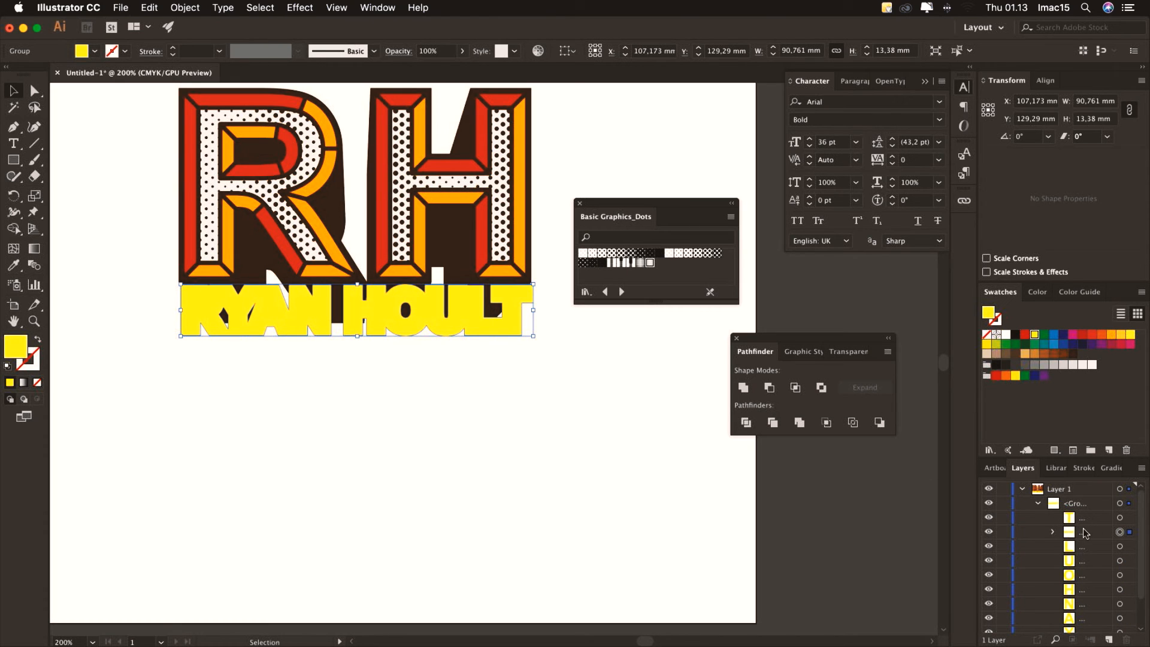
key(super+8)
drag(1088, 533, 1099, 618)
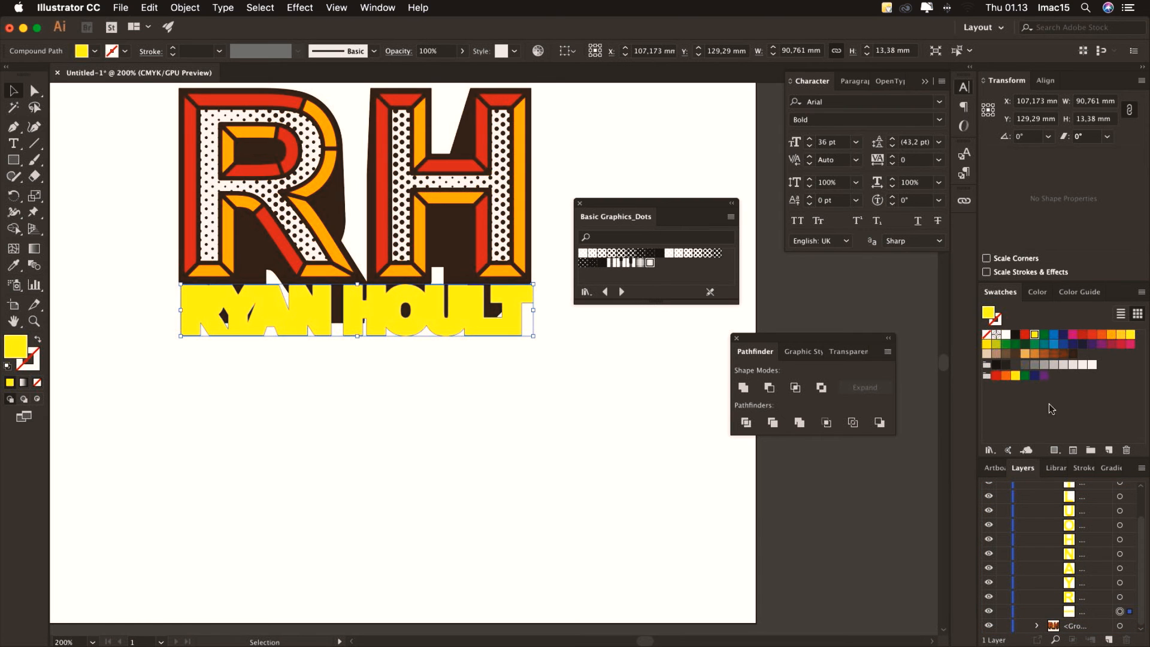
click(1073, 353)
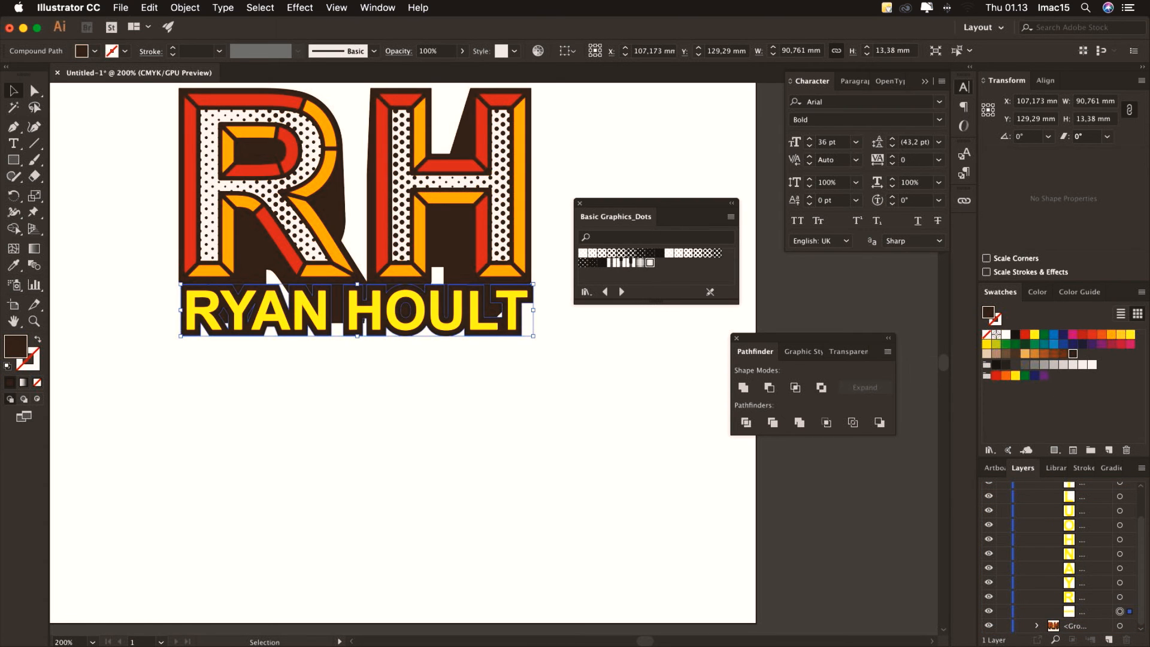
scroll(1078, 557, up, 3)
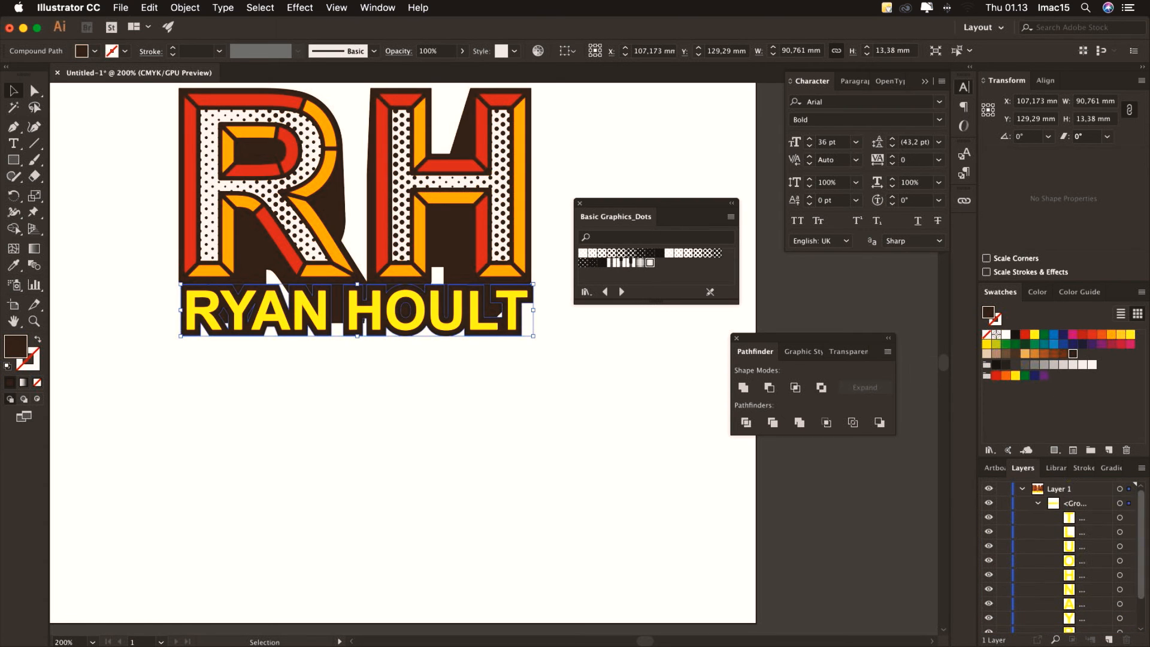
Select the yellow letters T, L, U, O, H, N, A, Y and R in the Layers panel
click(1119, 518)
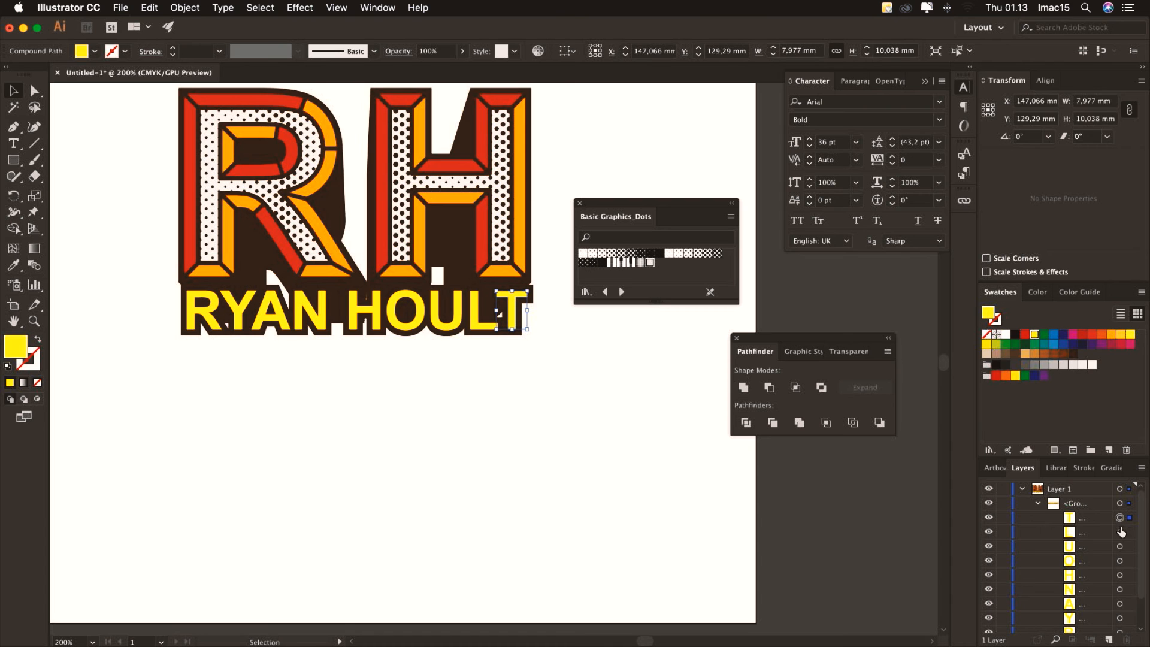
shift+click(1120, 532)
shift+click(1120, 546)
shift+click(1120, 561)
shift+click(1120, 575)
shift+click(1120, 590)
shift+click(1120, 604)
scroll(1121, 601, down, 2)
shift+click(1119, 582)
shift+click(1120, 597)
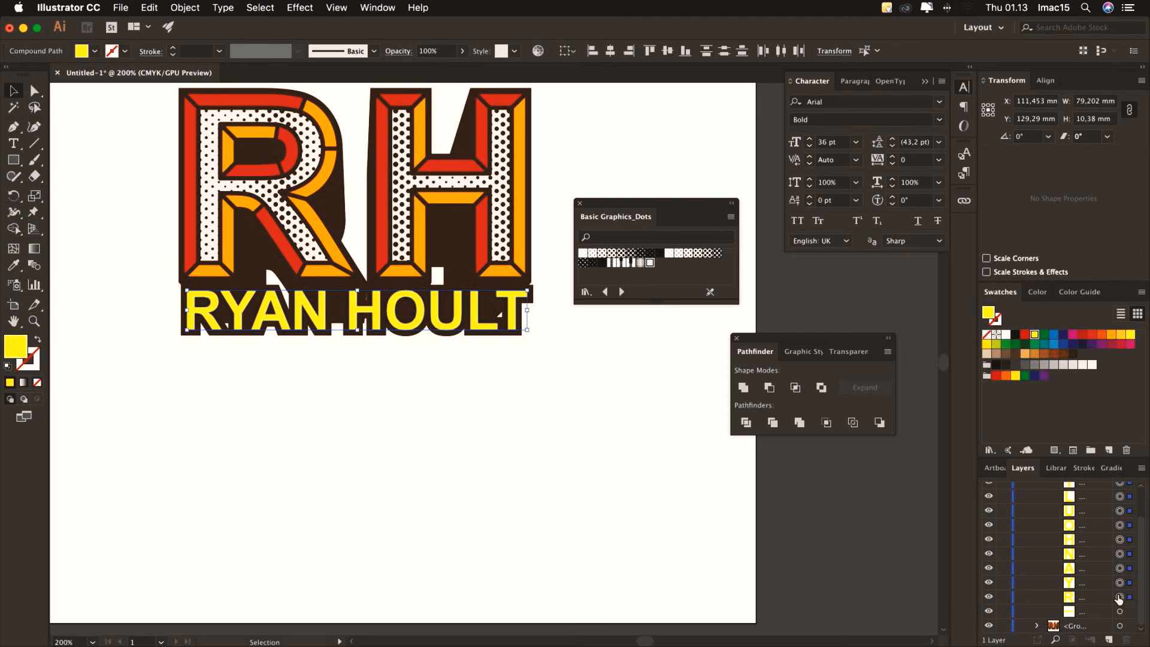
click(744, 390)
click(744, 389)
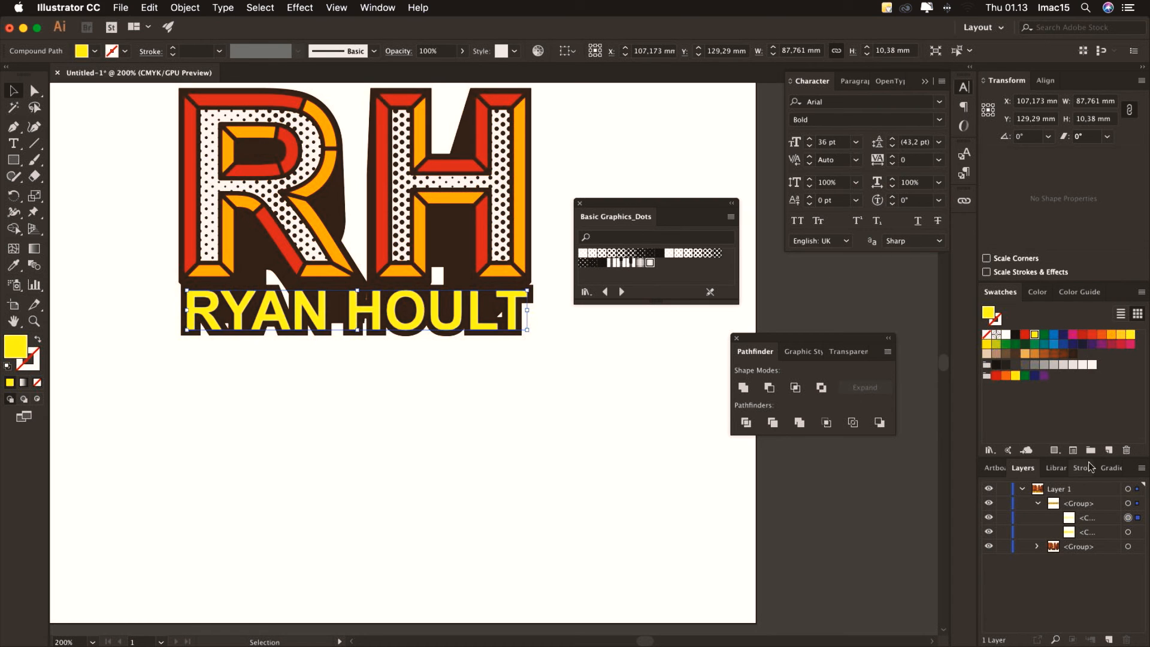
click(1128, 503)
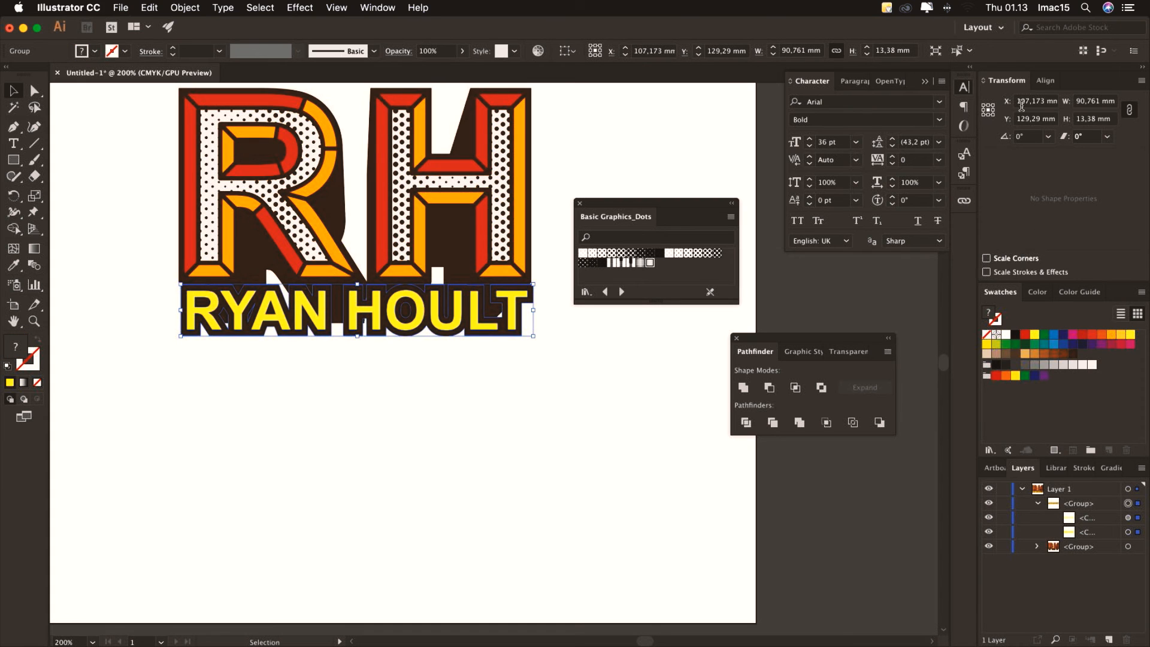
click(1045, 80)
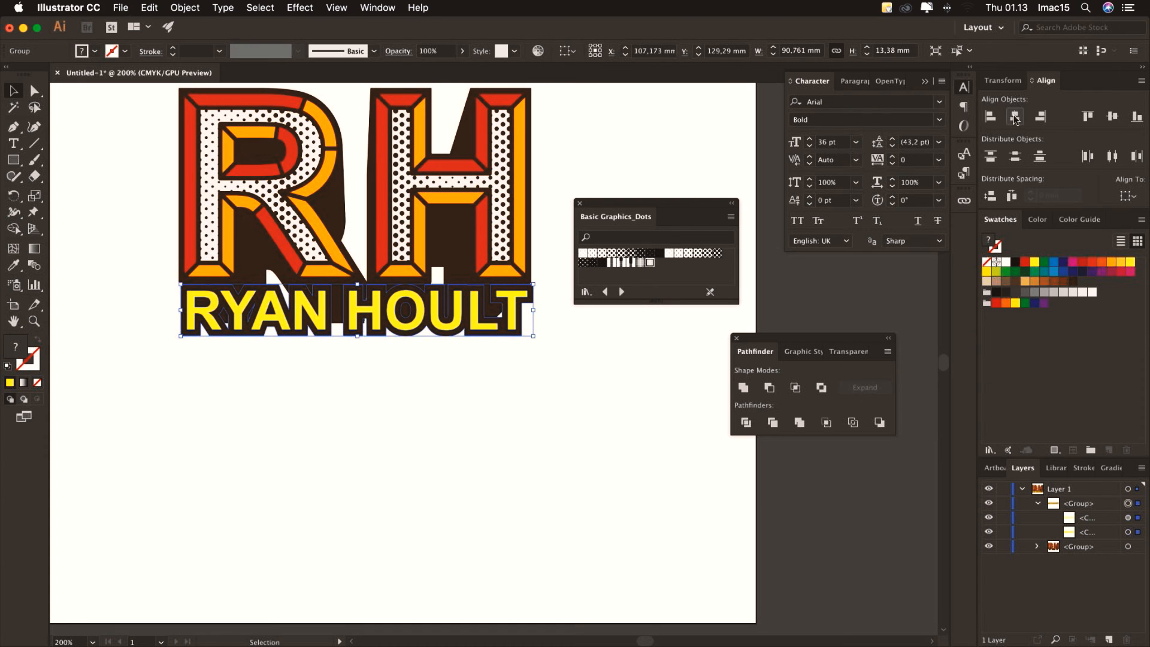
click(1127, 196)
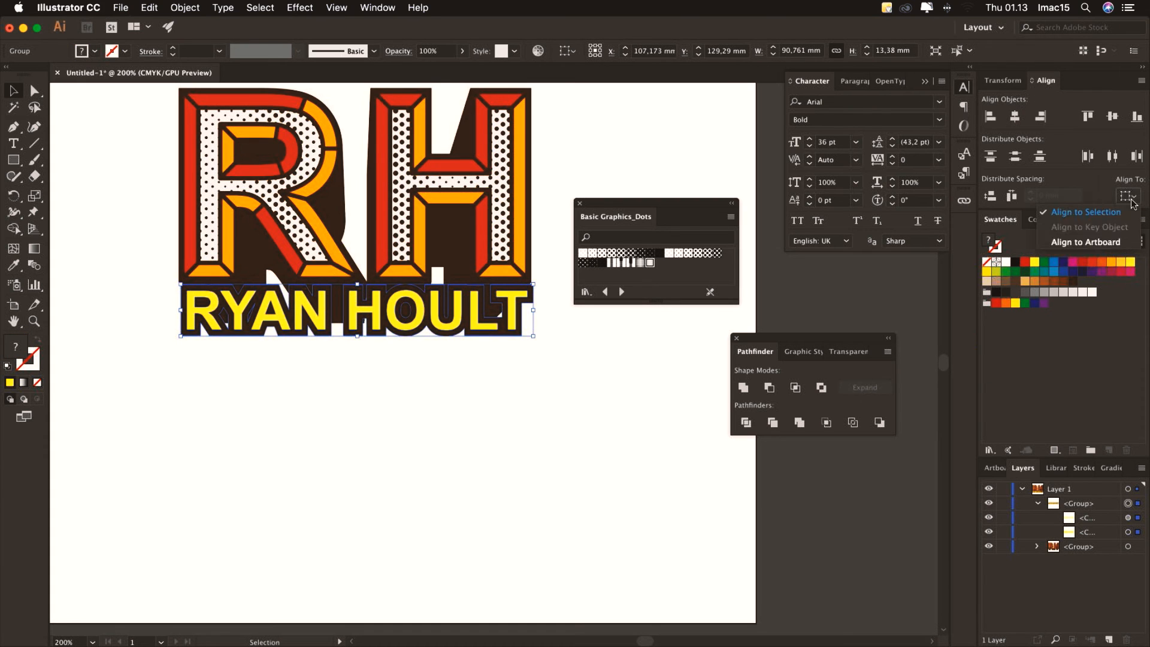
click(1112, 244)
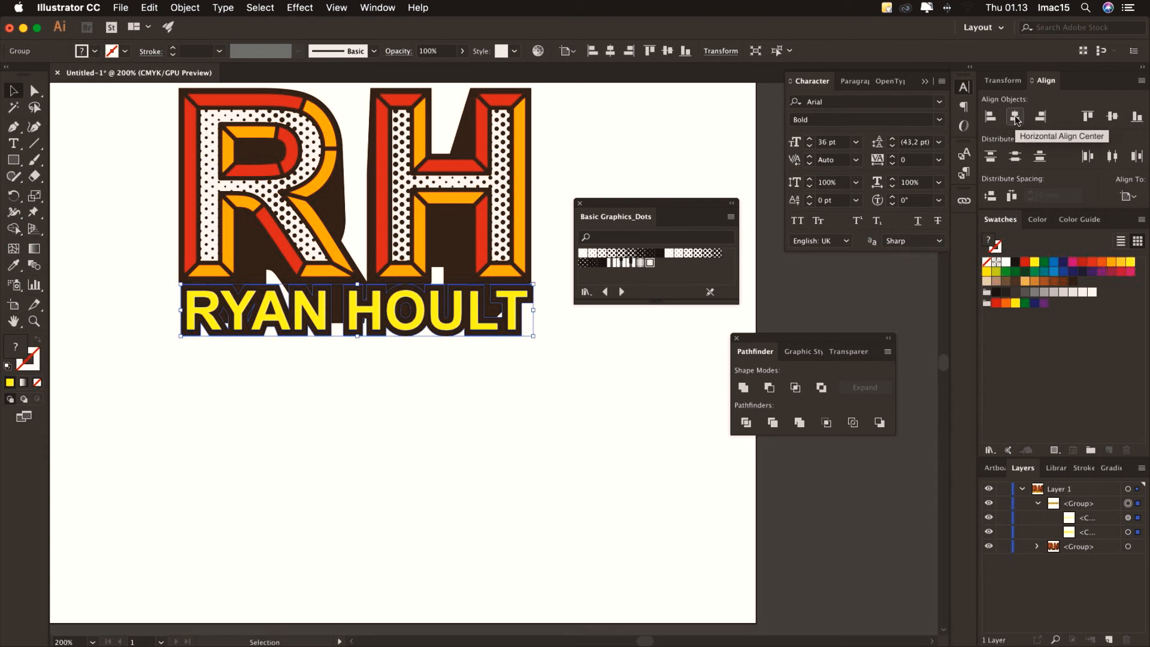
click(1015, 118)
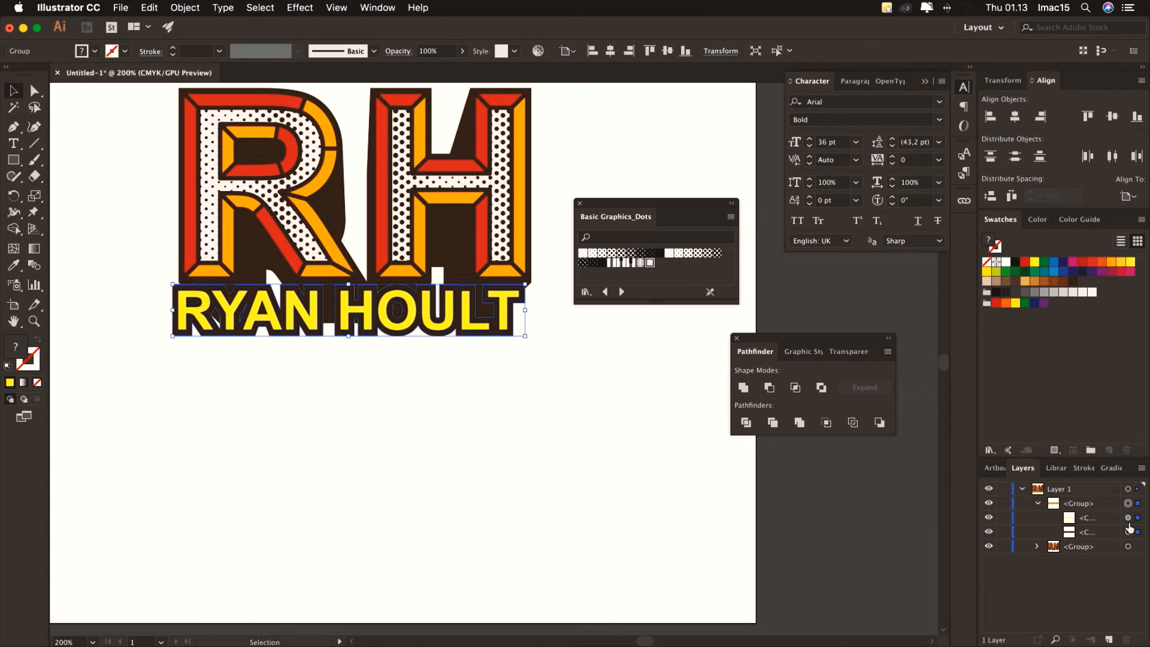
click(1129, 547)
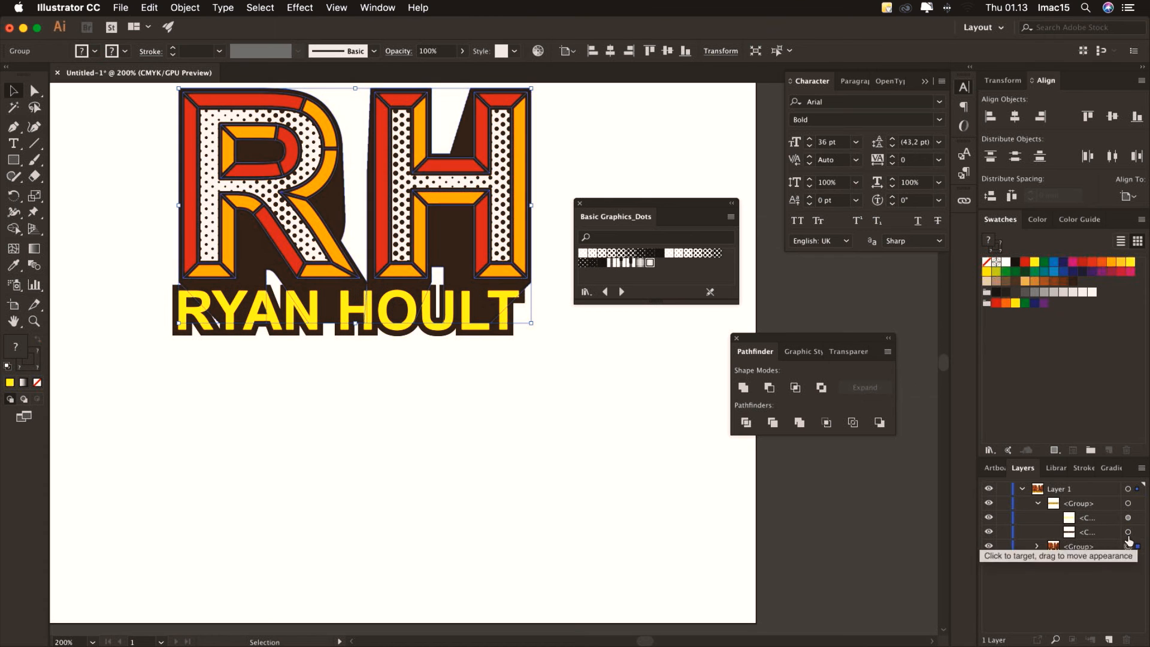
click(1017, 122)
click(567, 359)
click(509, 327)
key(Up)
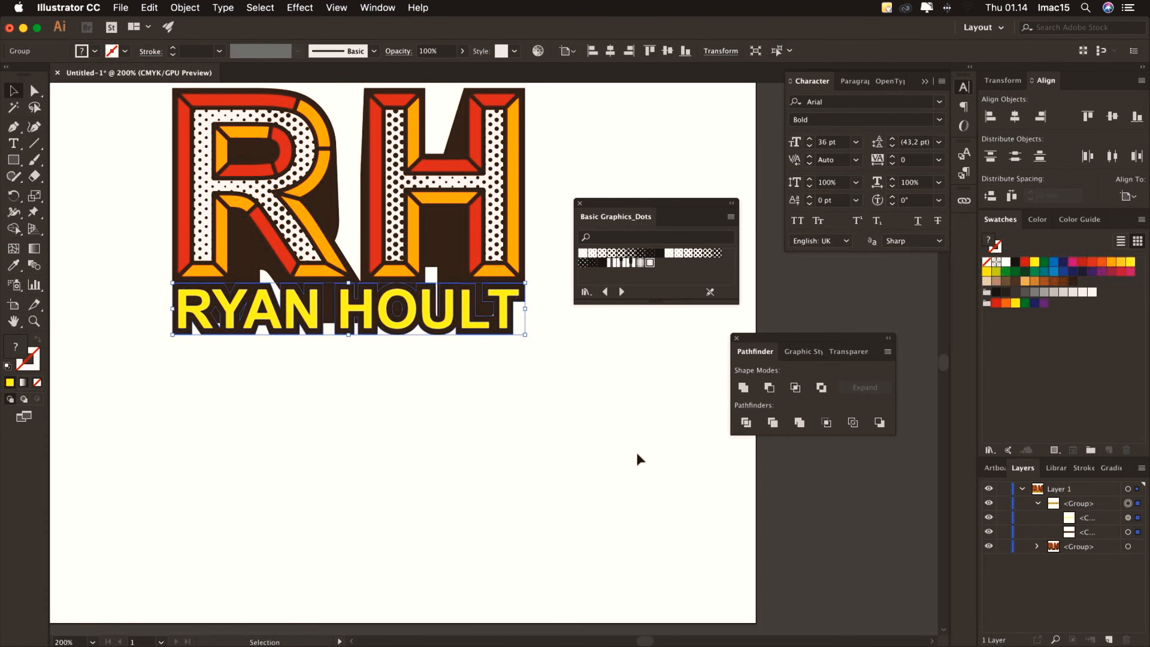
click(638, 457)
click(509, 155)
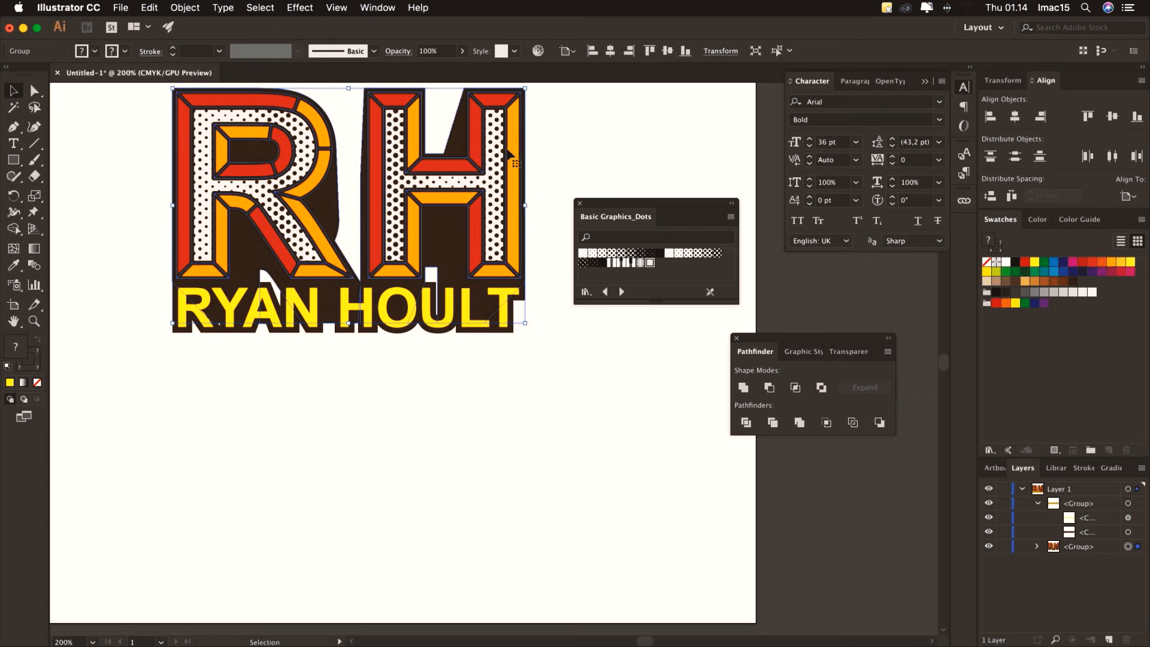
click(1003, 80)
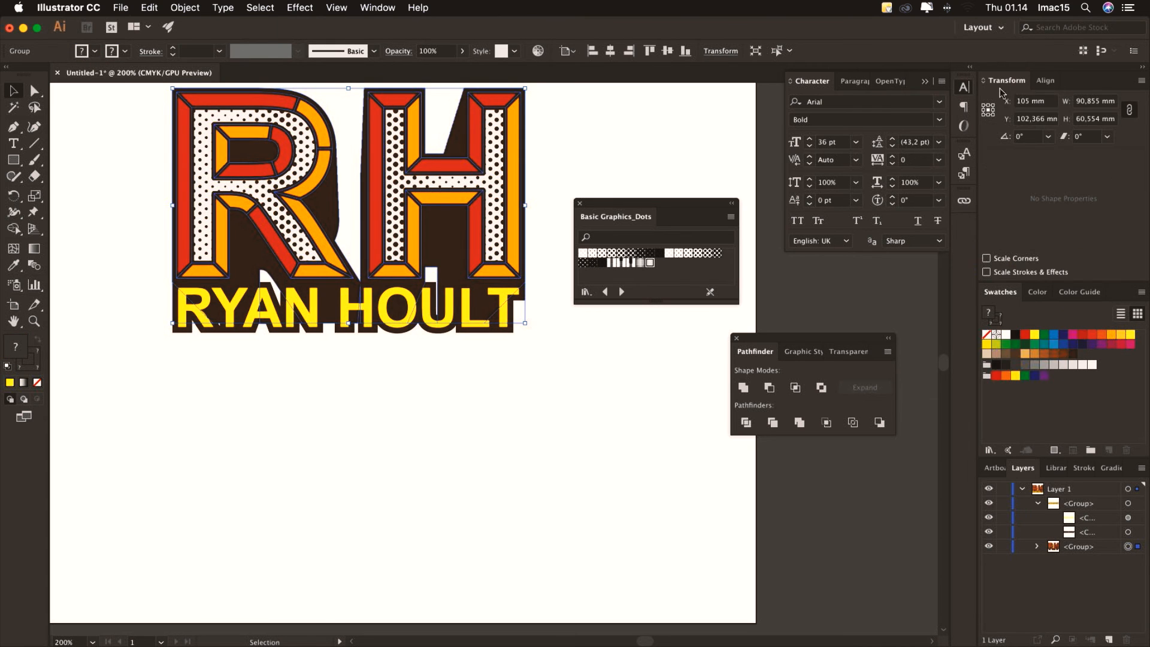
click(1079, 103)
double_click(1079, 103)
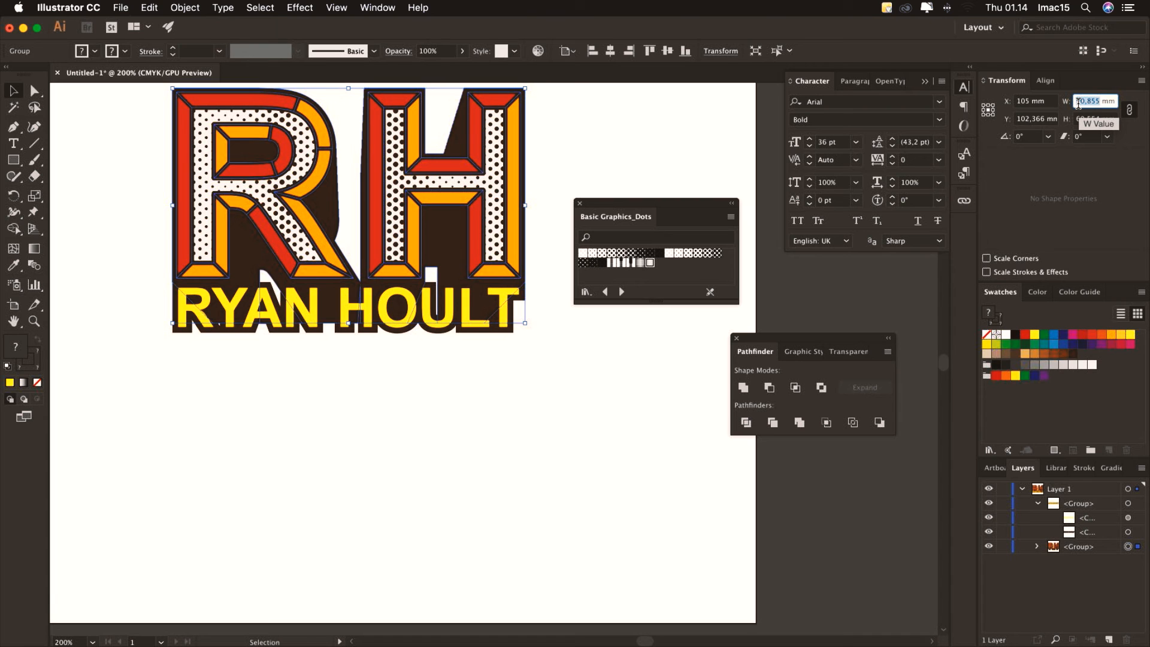
text(92)
key(Return)
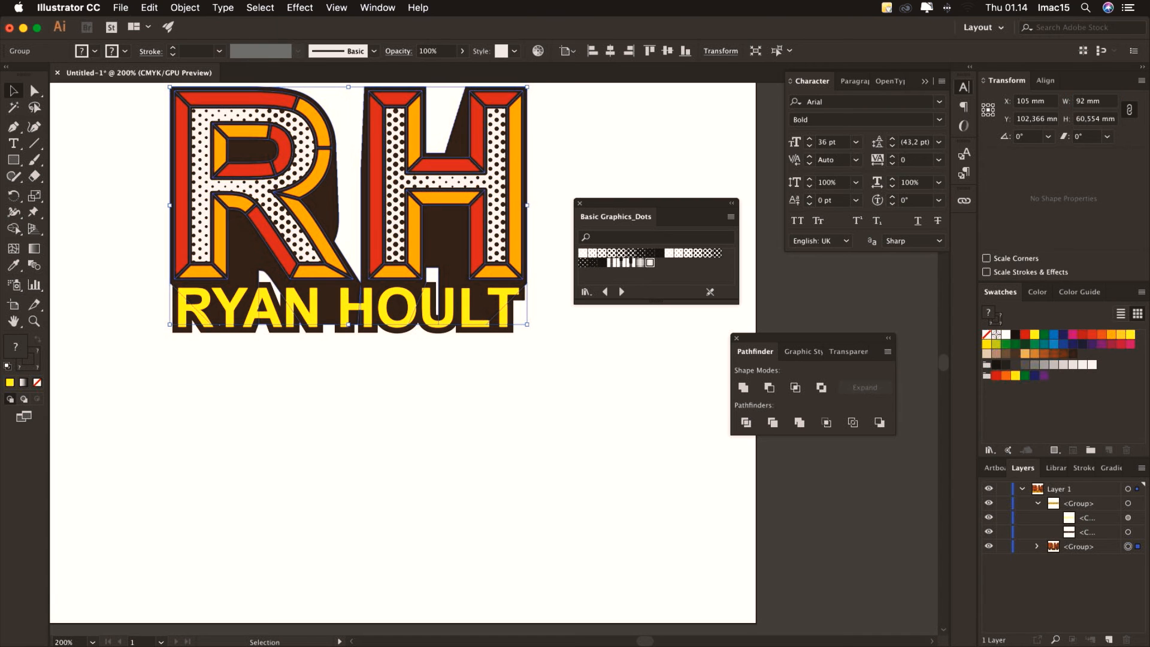
click(1129, 503)
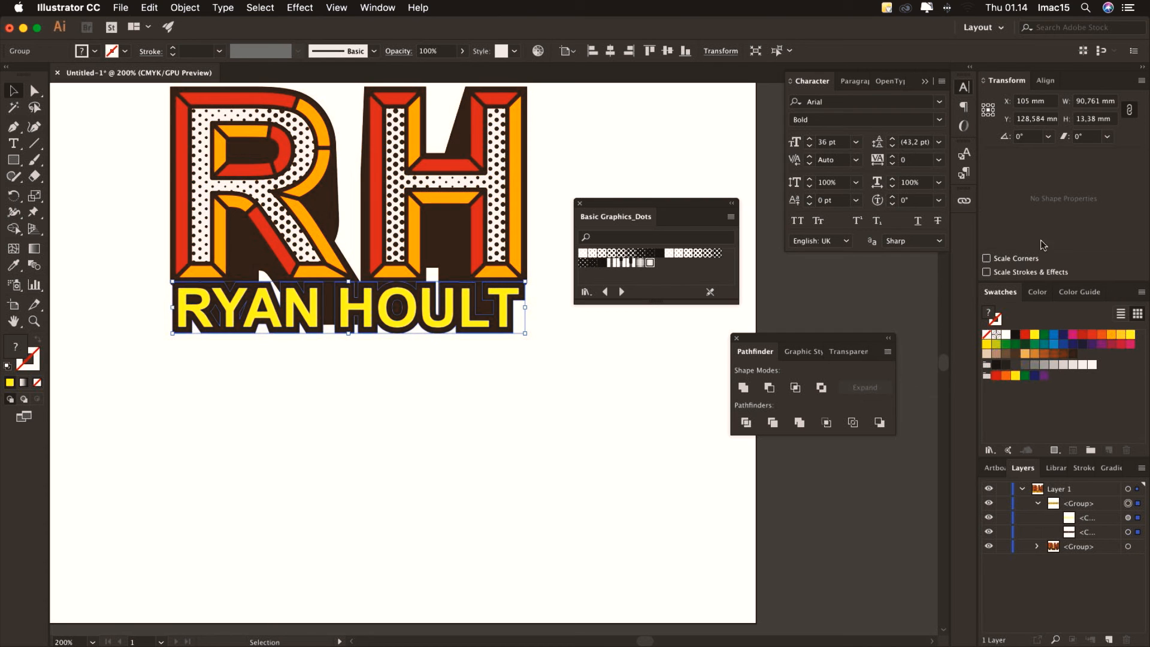
double_click(1087, 102)
text(9)
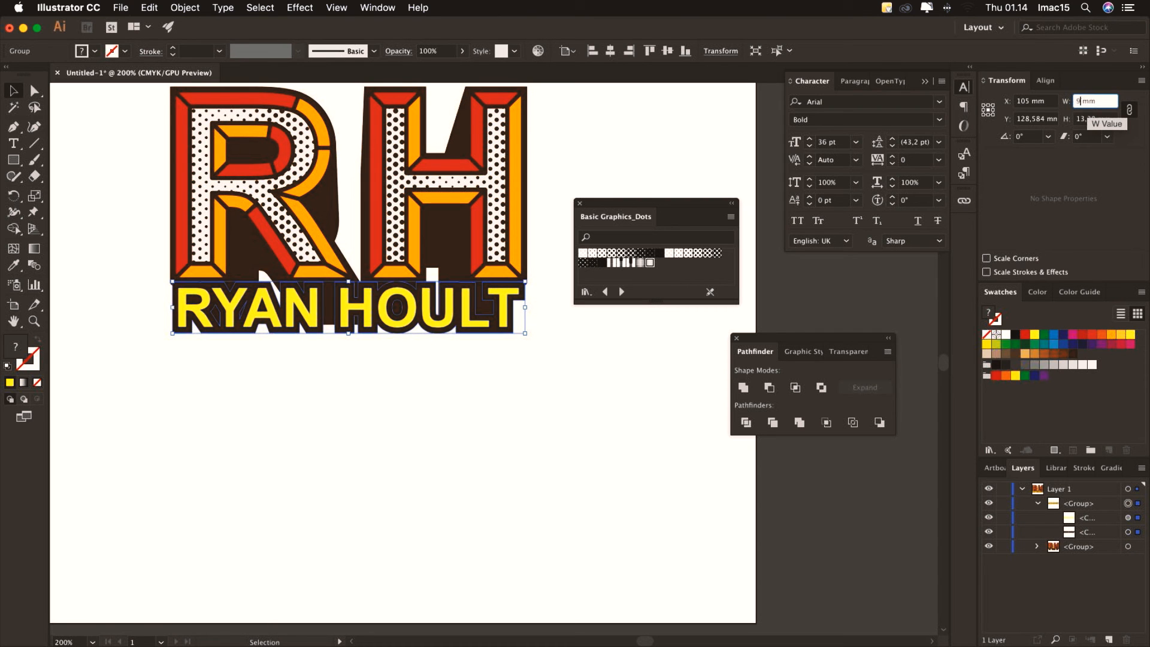
text(2)
key(Return)
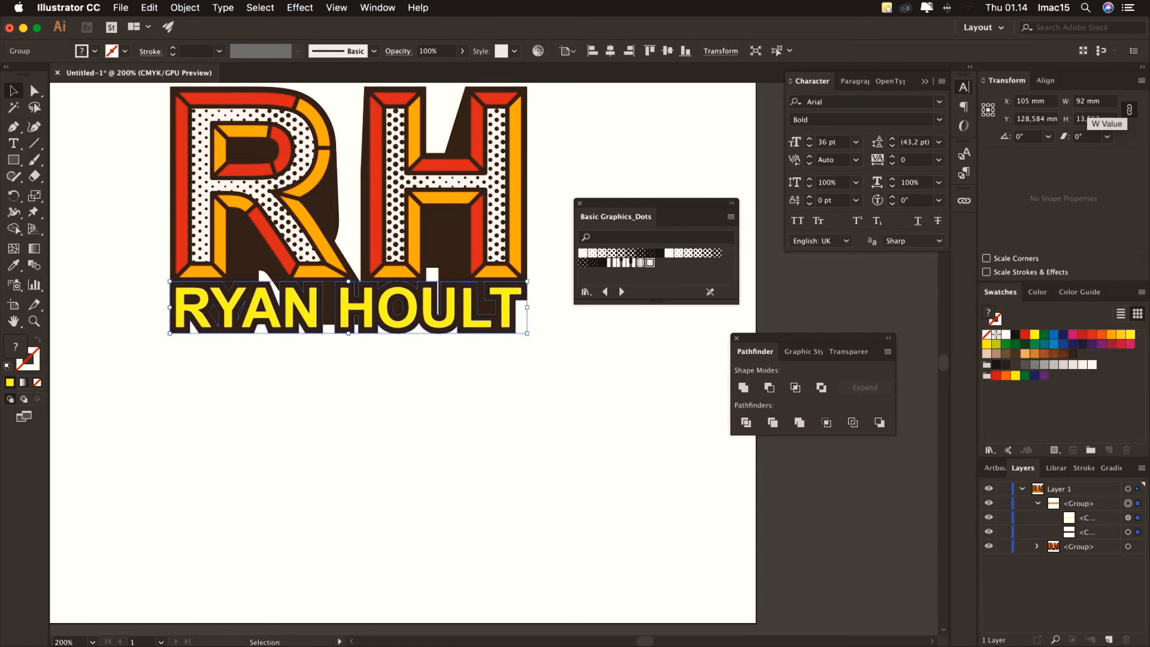
click(545, 371)
click(513, 331)
click(185, 7)
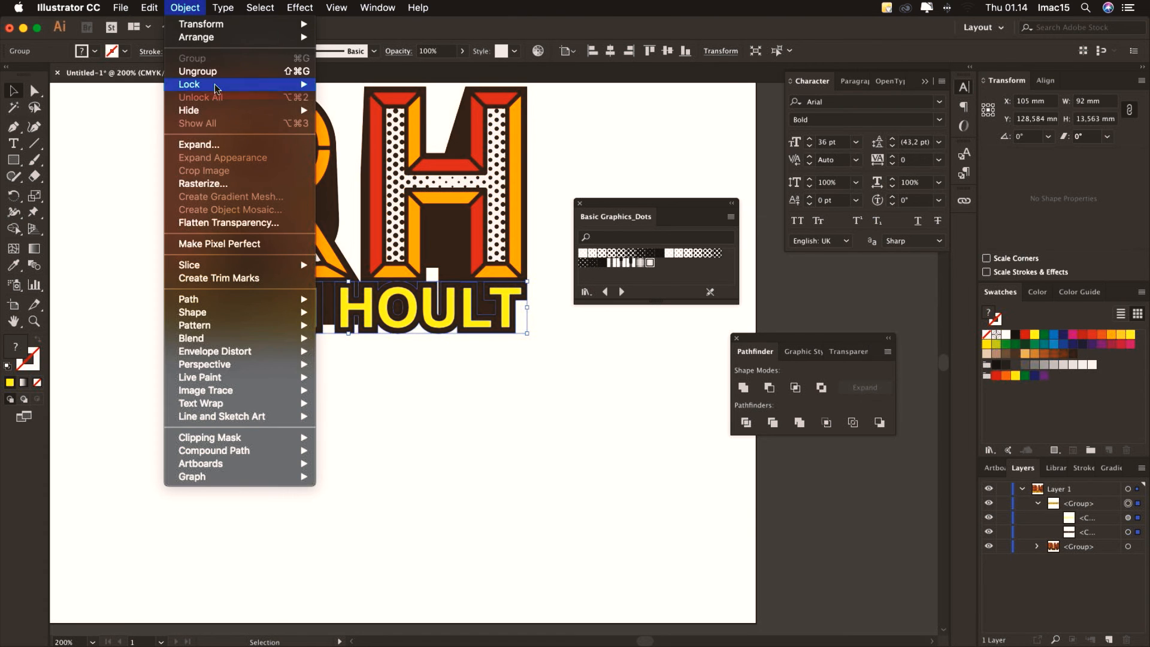
click(231, 70)
click(563, 481)
click(1089, 519)
drag(1084, 523, 1109, 638)
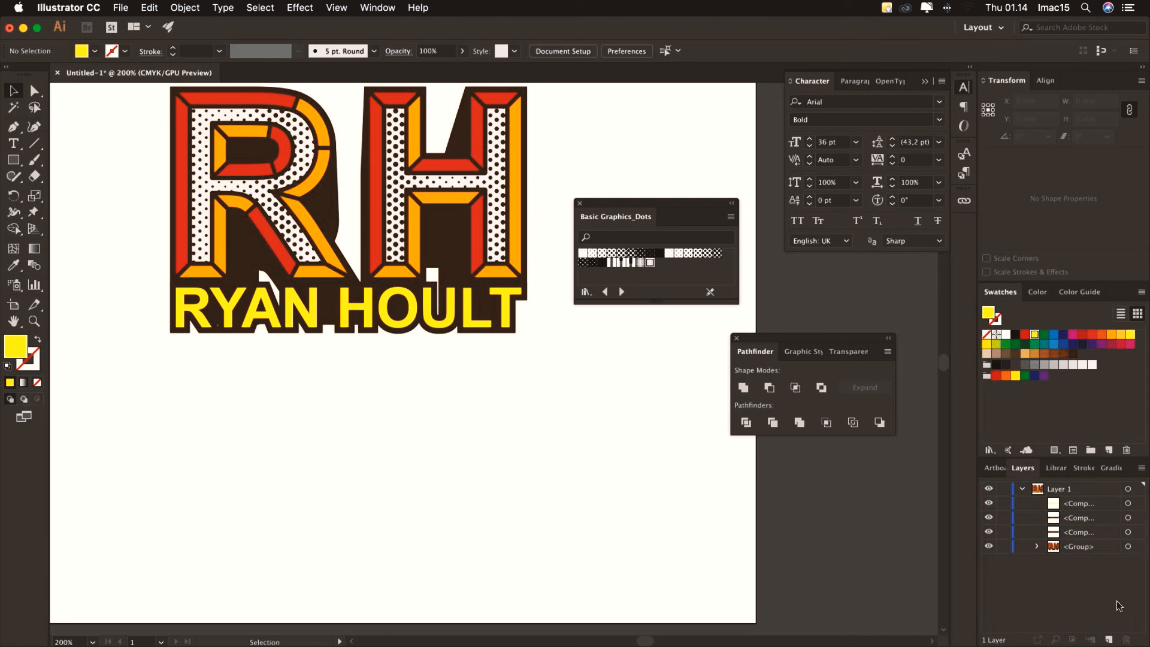
Nudge the dark copy down, narrow it to 70 mm, and select it with the yellow text
click(1127, 532)
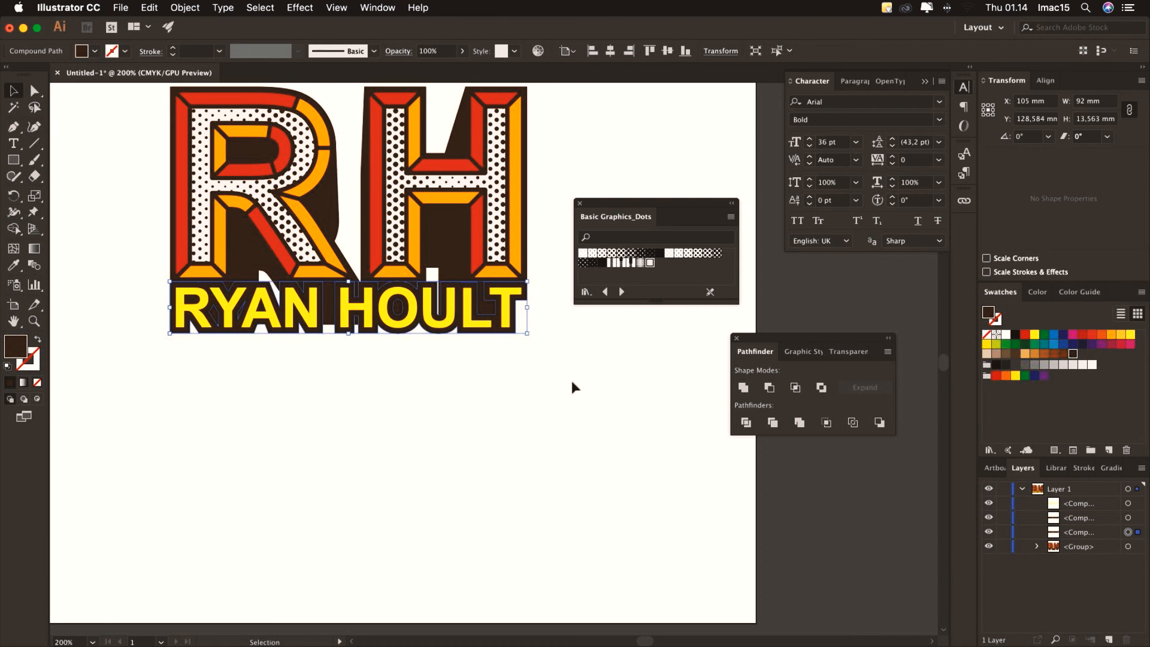
key(shift+Down)
key(shift+Down)
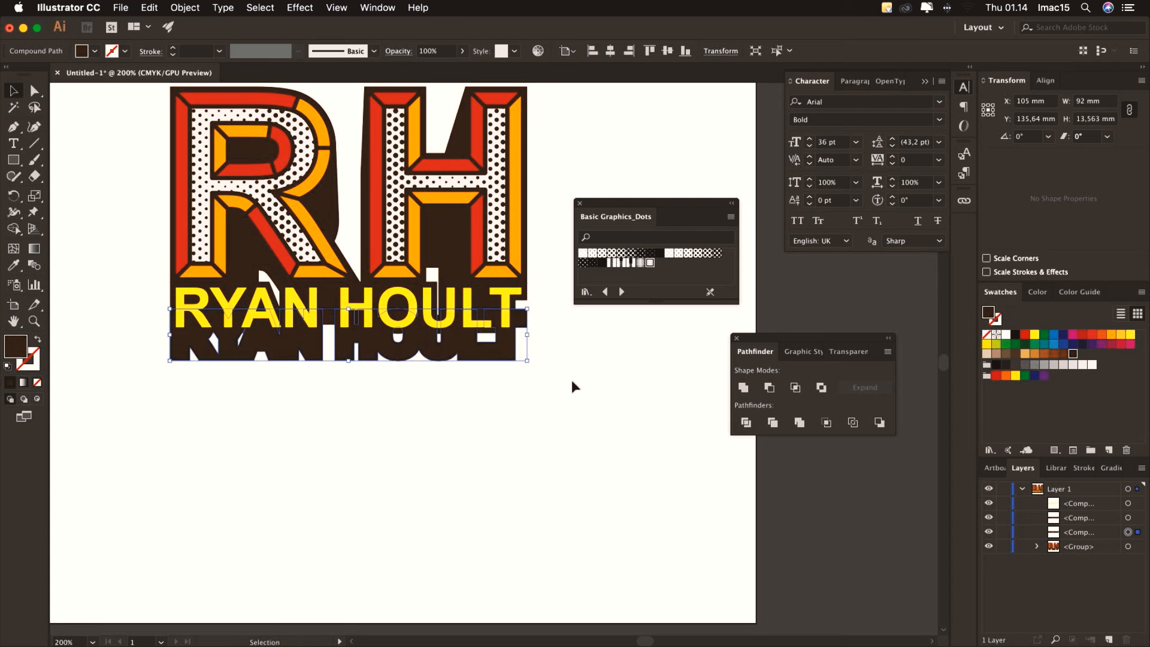
click(1078, 101)
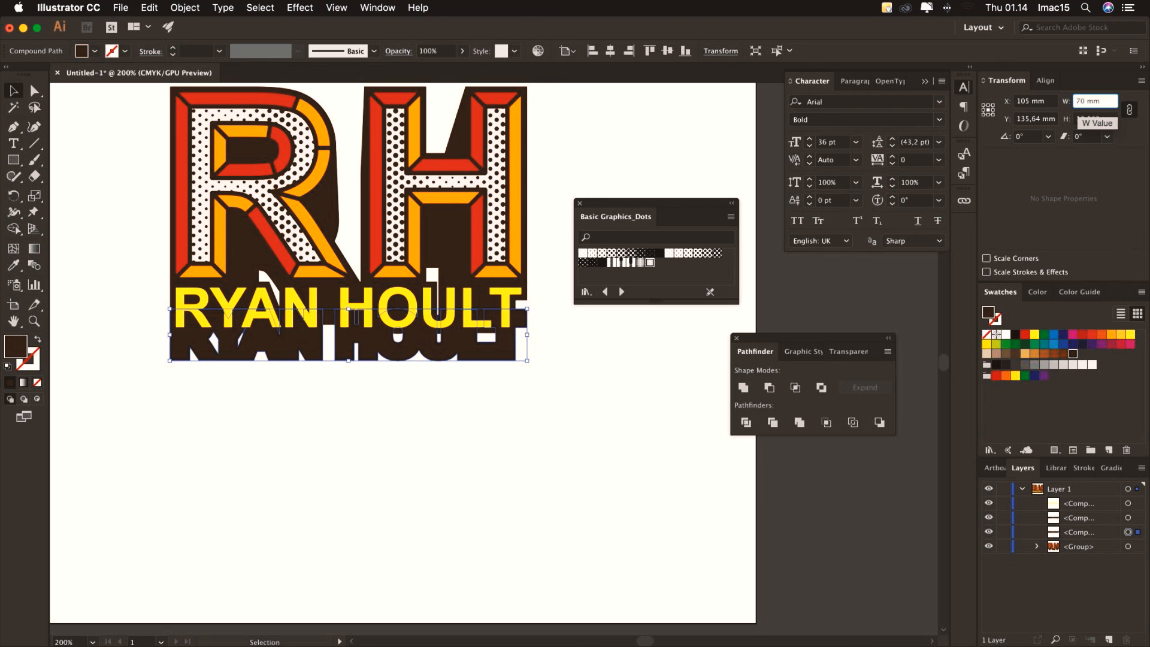
key(Return)
key(Down)
key(Down)
key(Down)
key(Down)
key(Down)
key(Down)
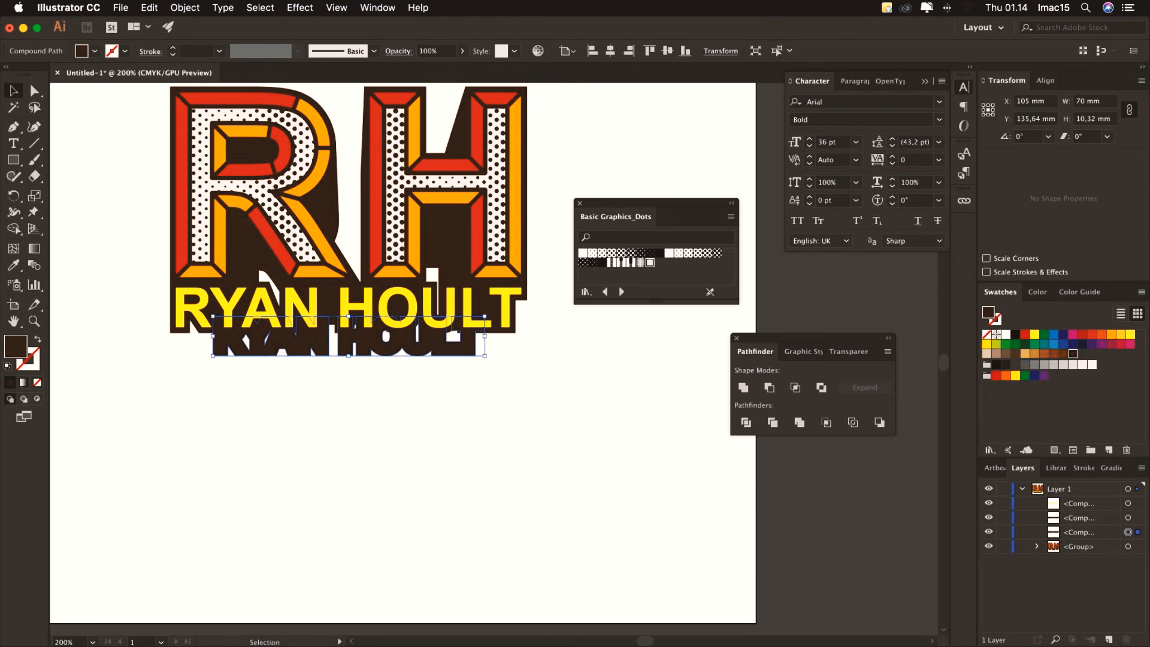
key(Down)
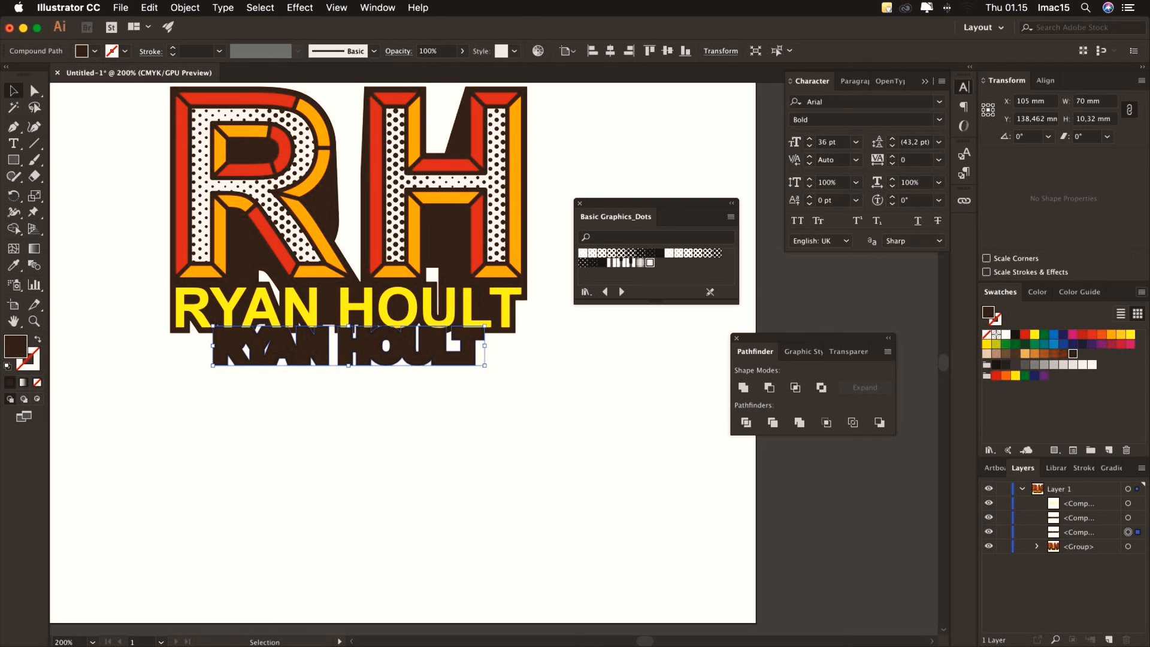
shift+click(1128, 519)
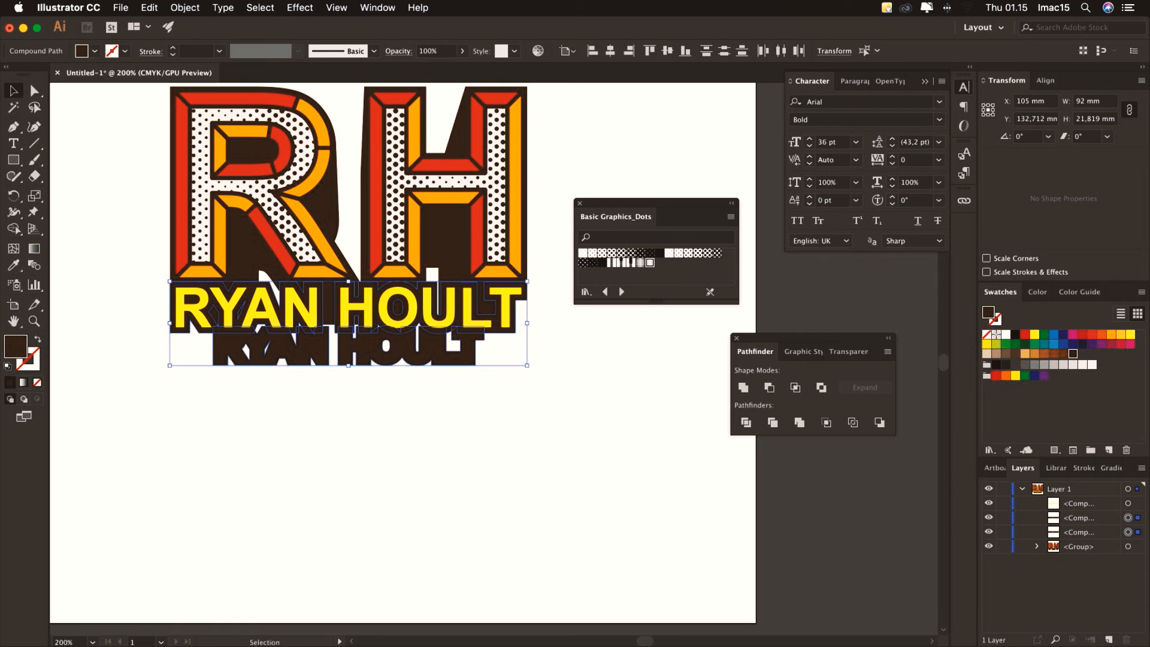
click(185, 7)
mouse_move(282, 303)
mouse_move(287, 338)
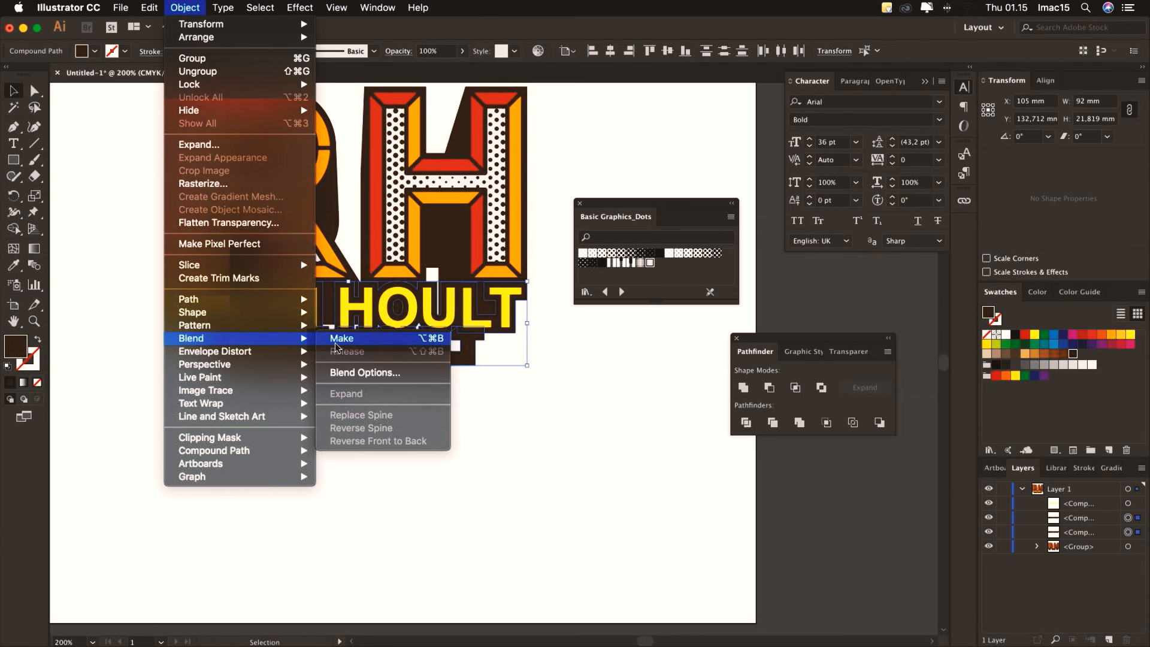
click(339, 339)
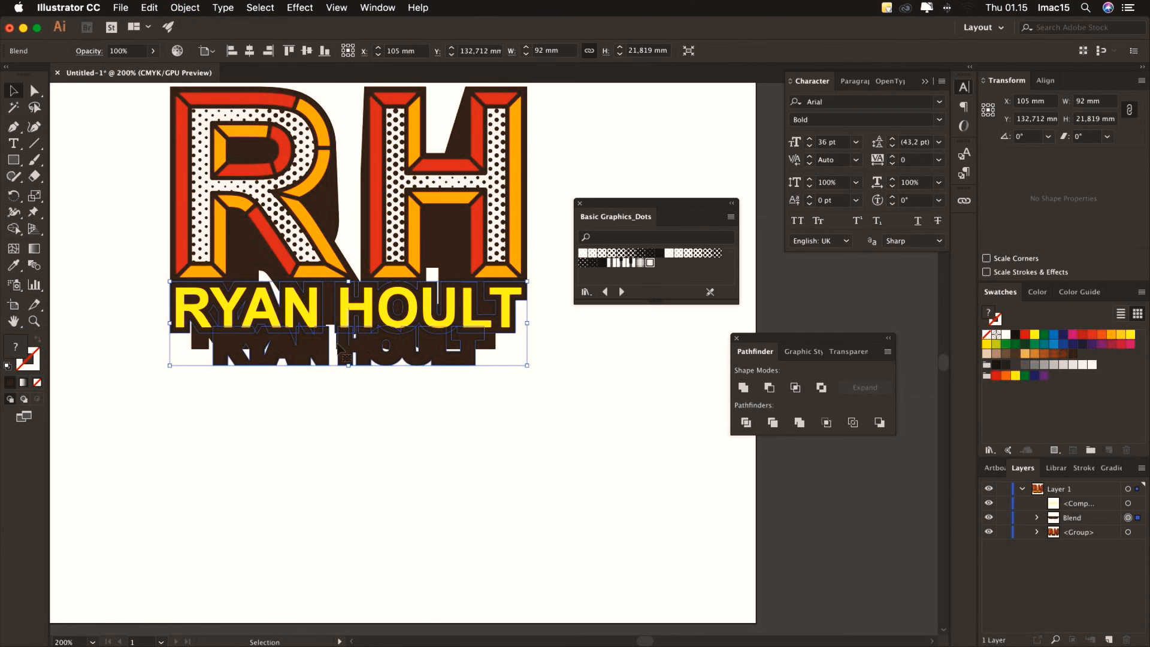
click(182, 8)
mouse_move(288, 337)
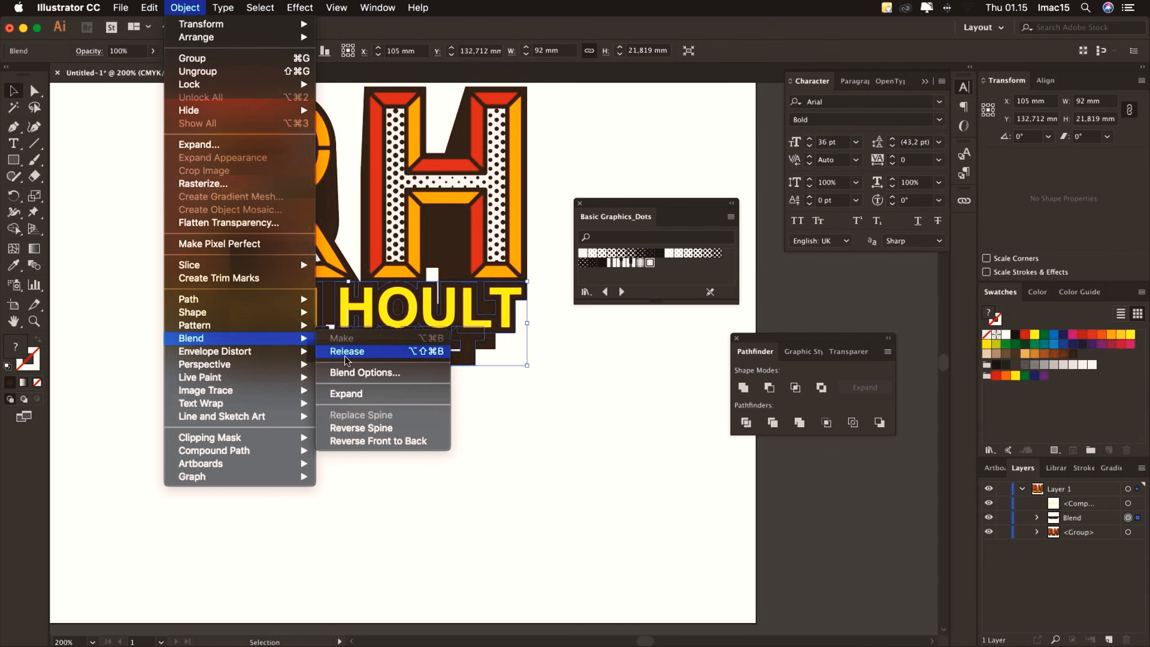
click(349, 373)
click(527, 196)
click(521, 224)
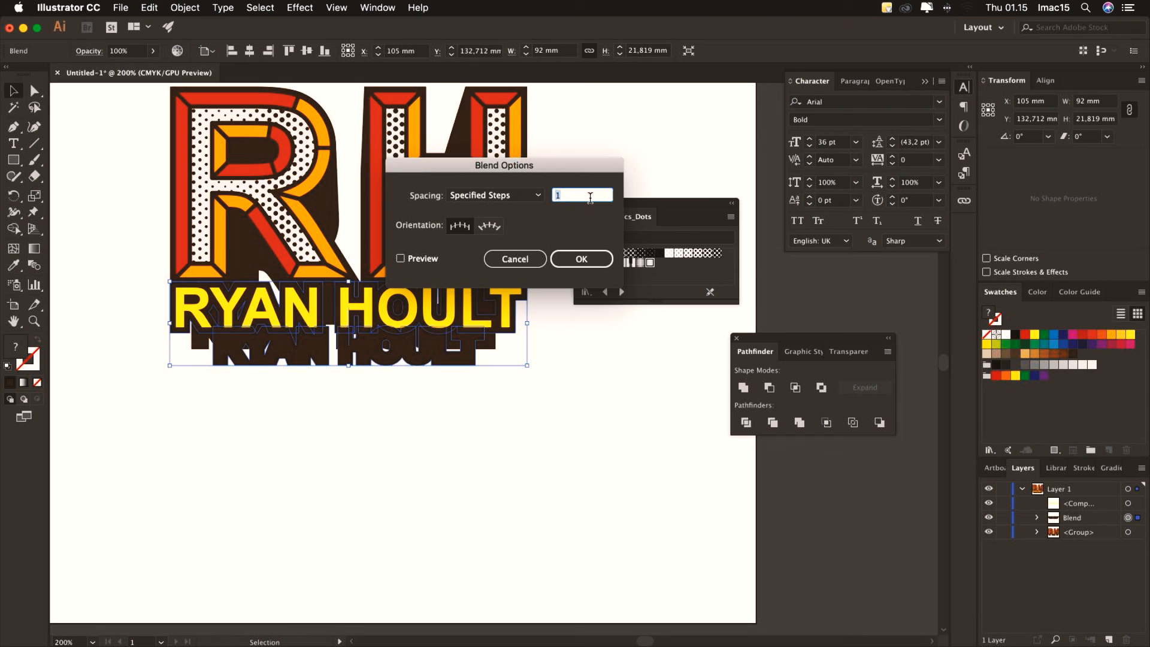
text(100)
click(420, 260)
click(566, 259)
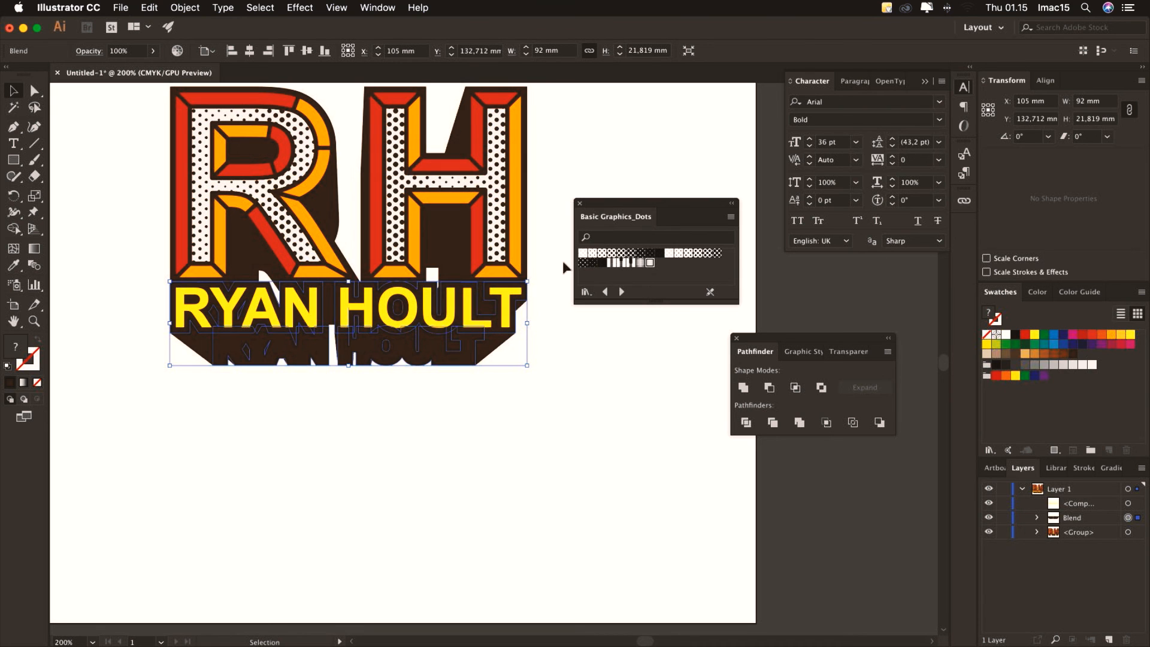
click(188, 9)
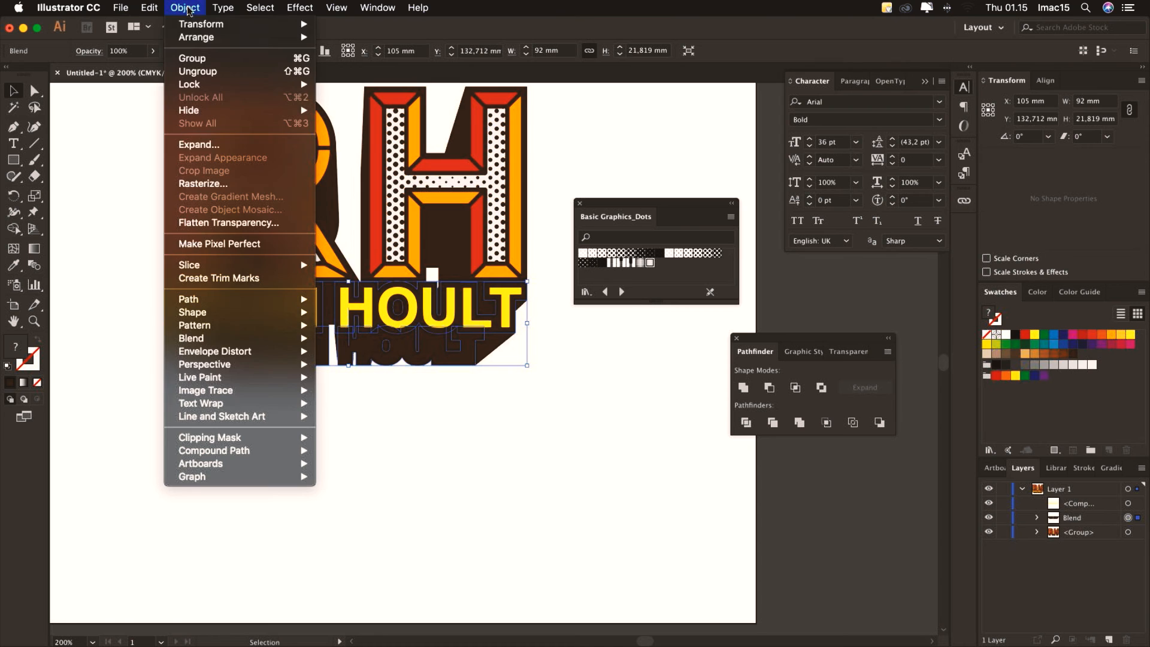
click(201, 143)
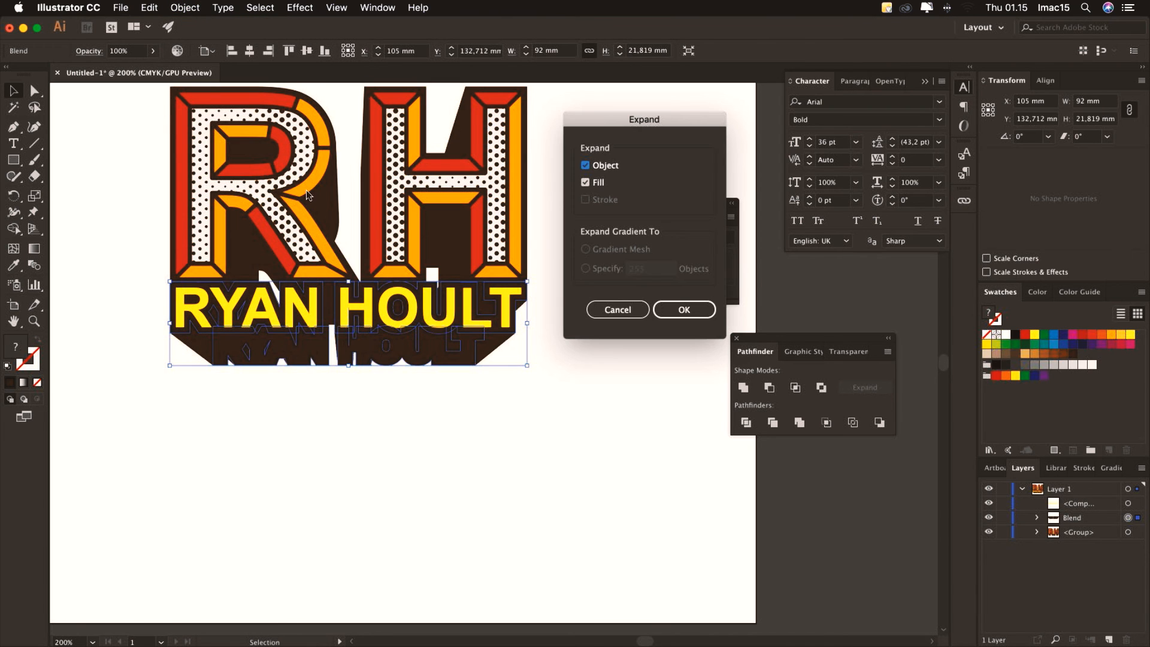
click(684, 309)
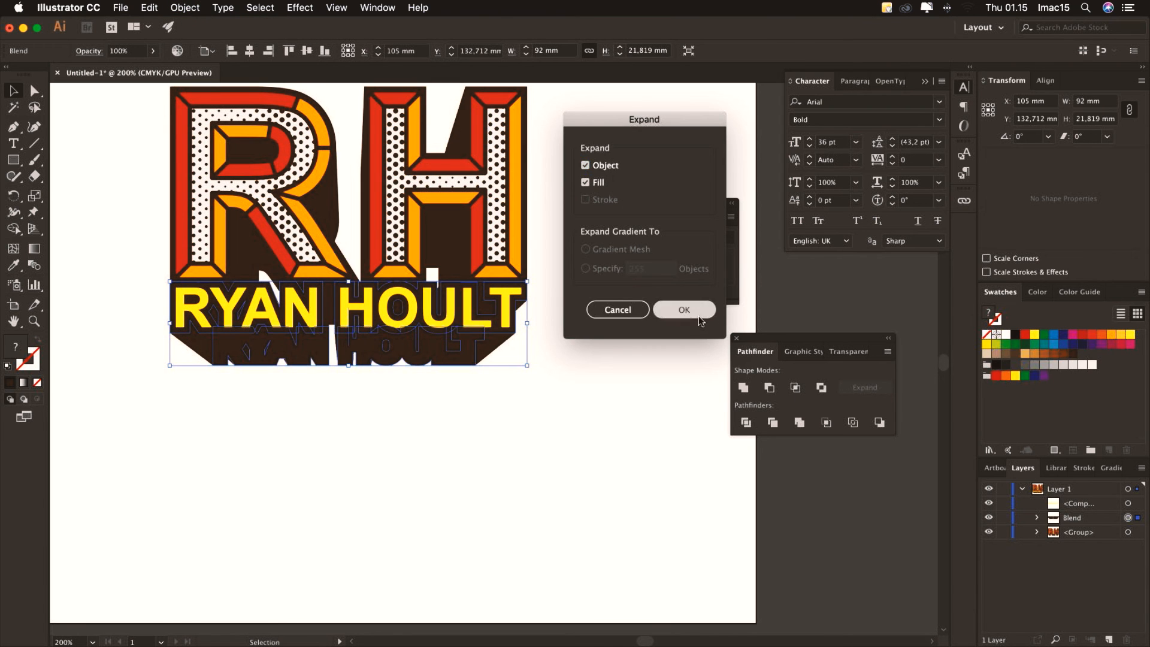
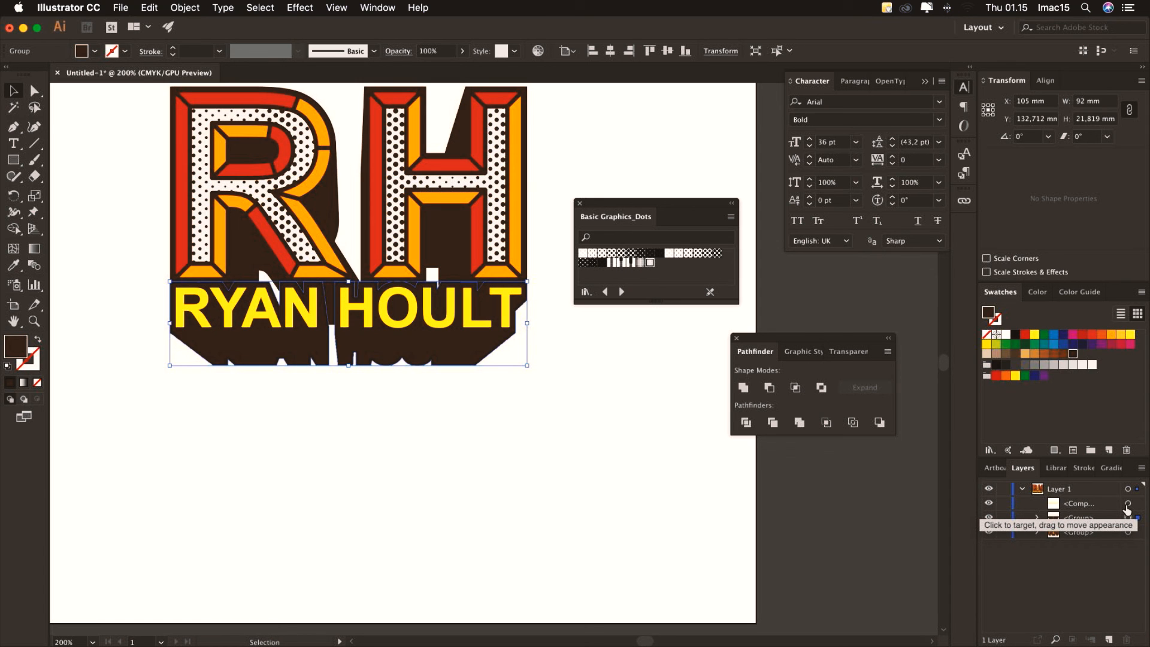
key(ctrl+8)
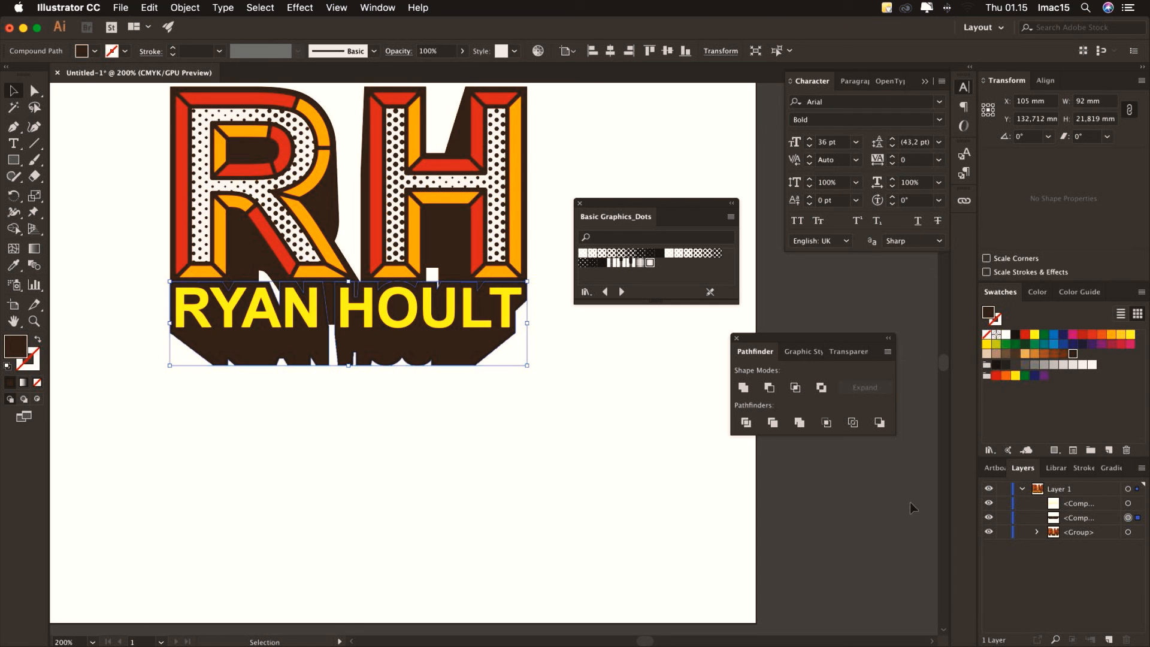
click(1128, 504)
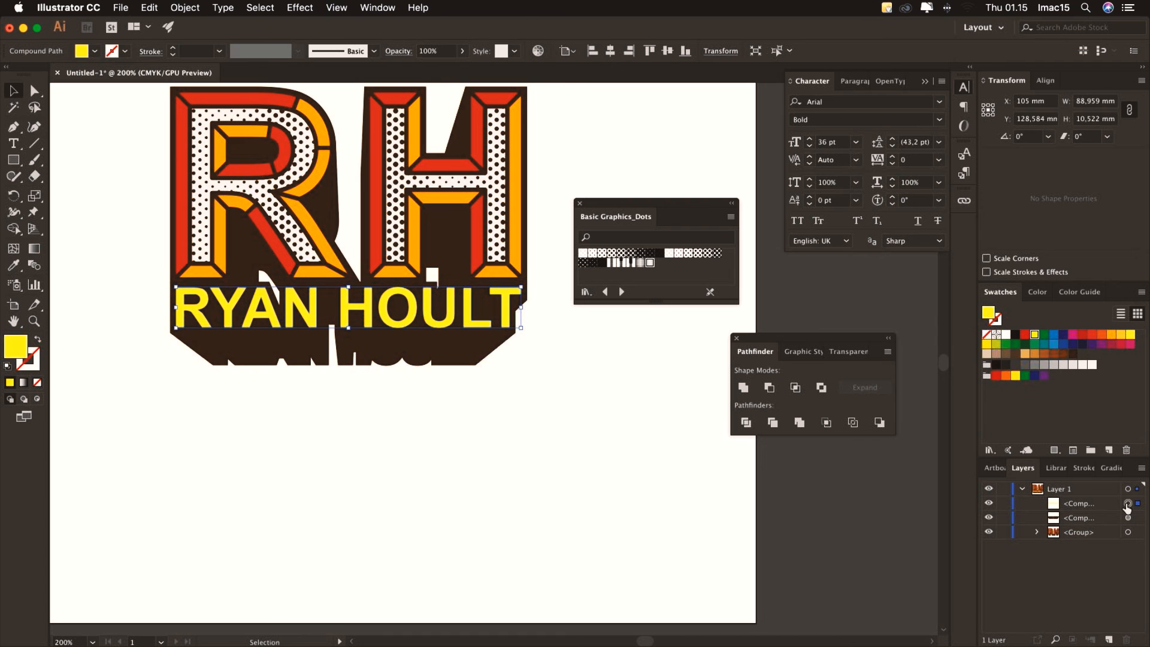
click(1005, 335)
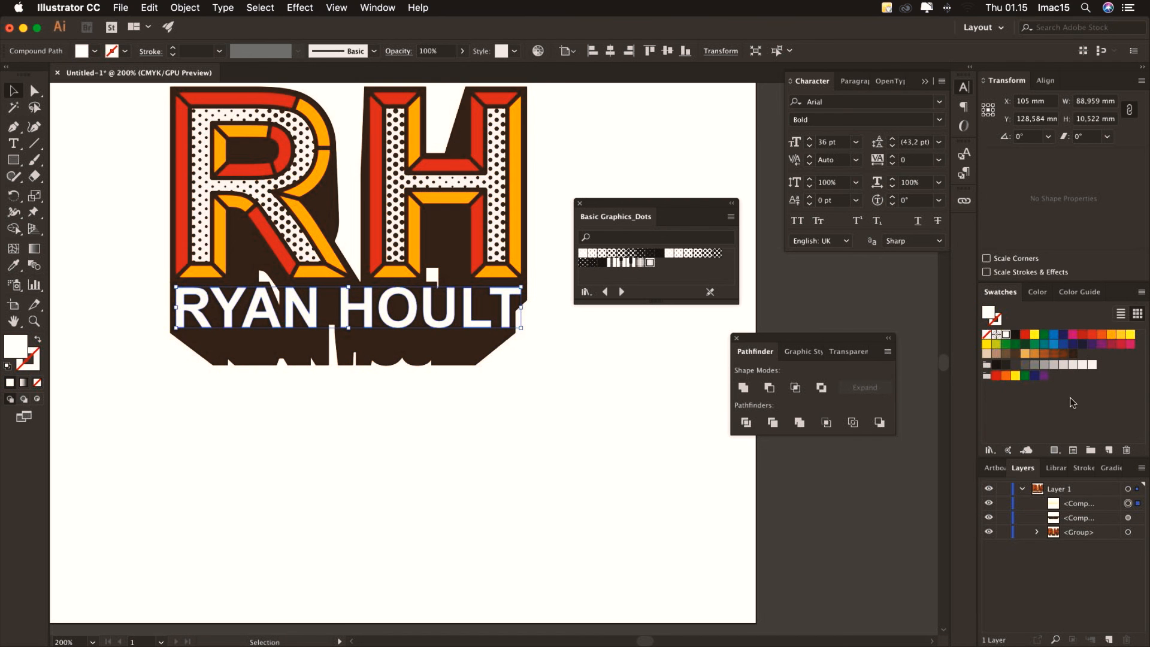
Group the white lettering with its dark shadow, then select the text group and the RH monogram group
shift+click(1128, 518)
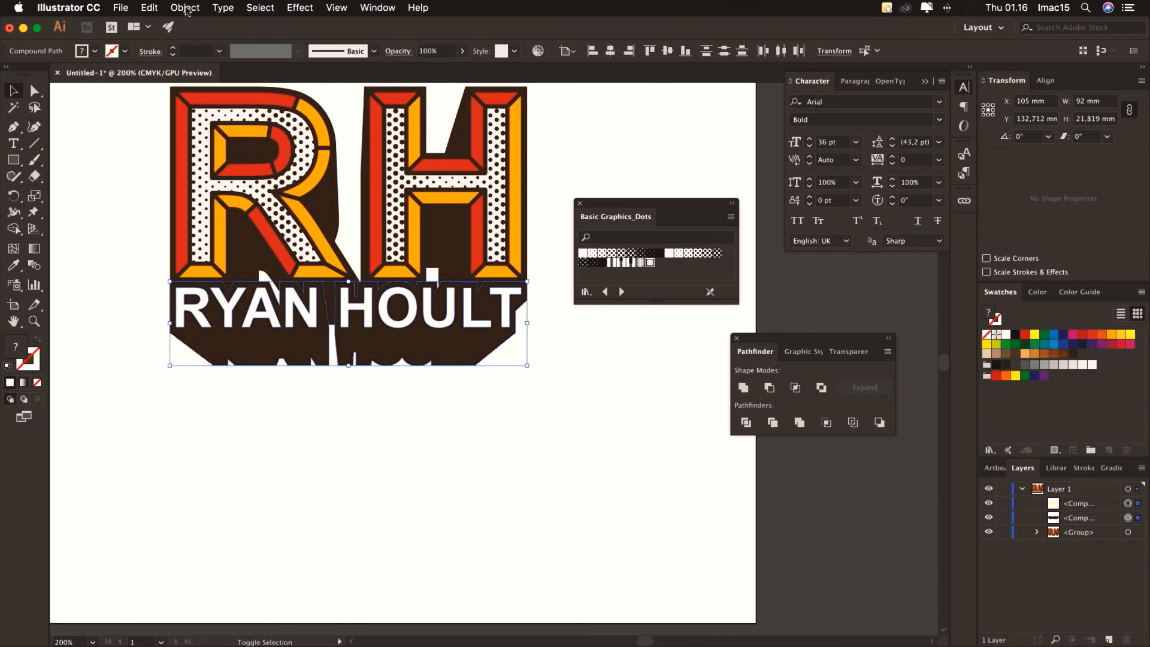
click(185, 7)
click(191, 61)
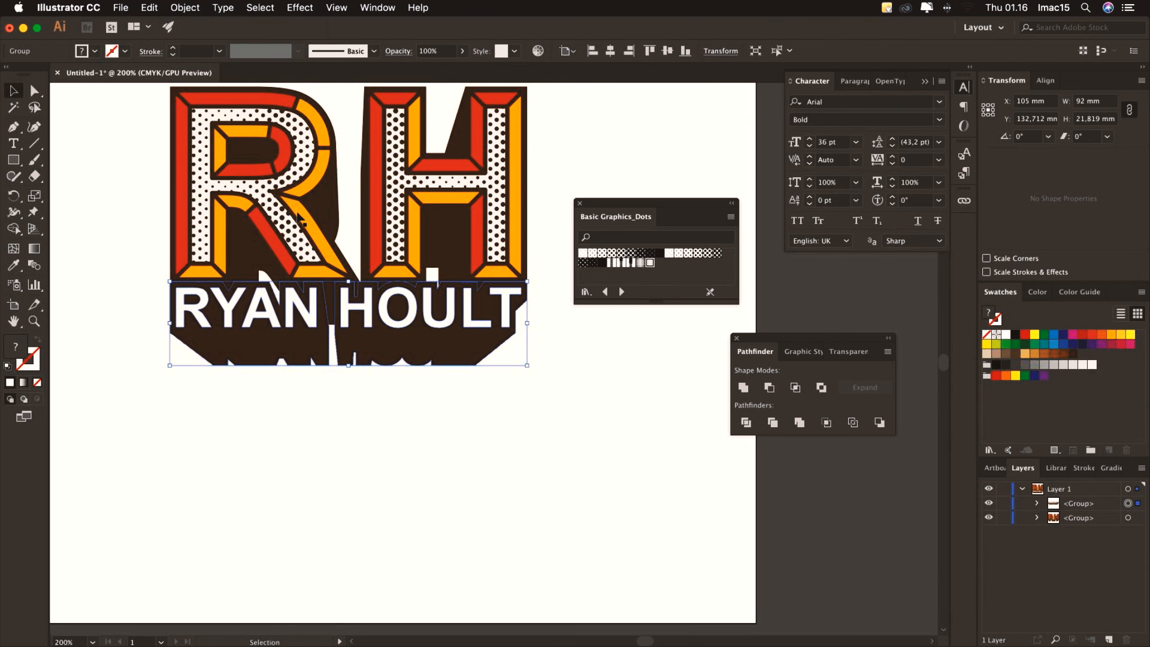
click(758, 493)
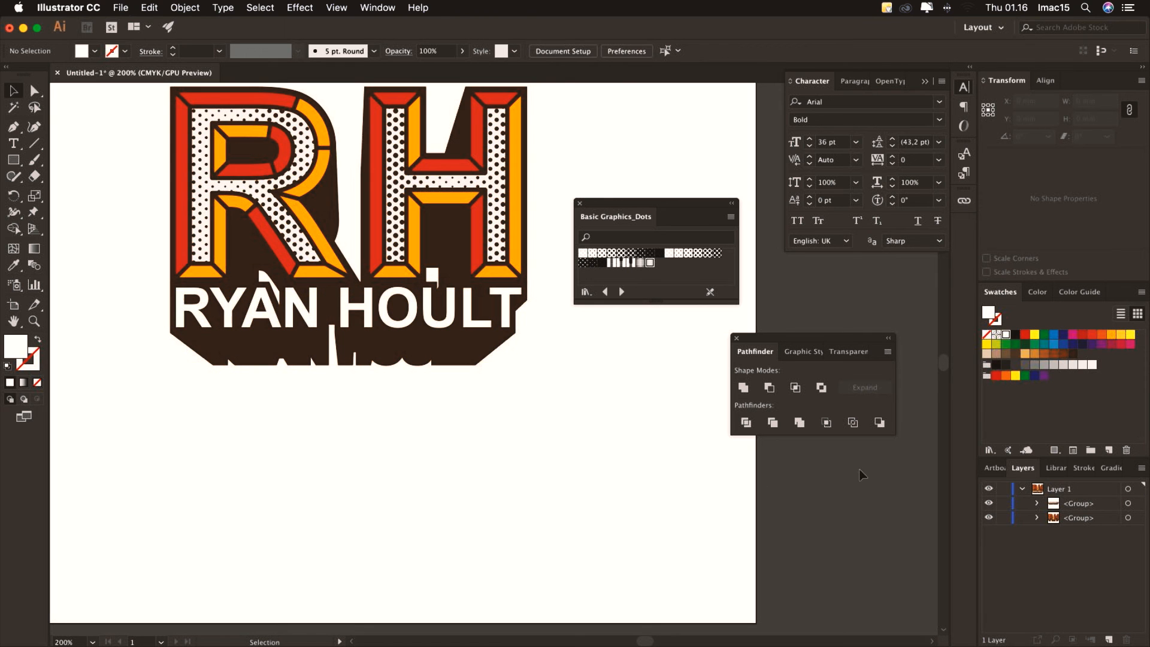
click(1128, 504)
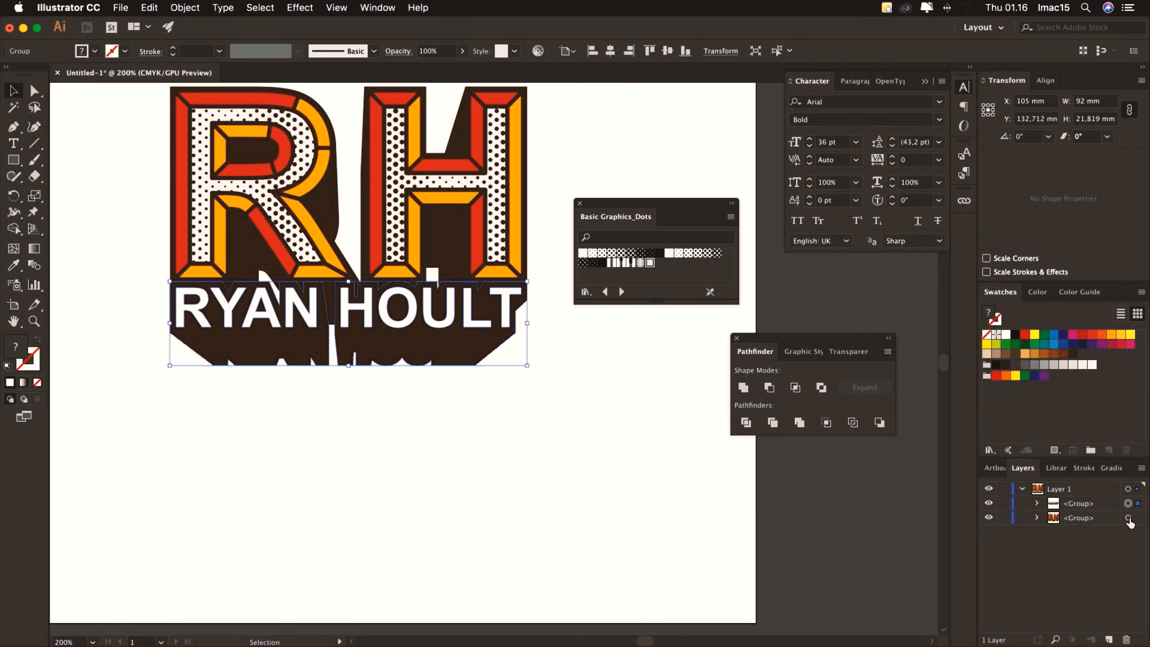
shift+click(1128, 518)
right_click(467, 294)
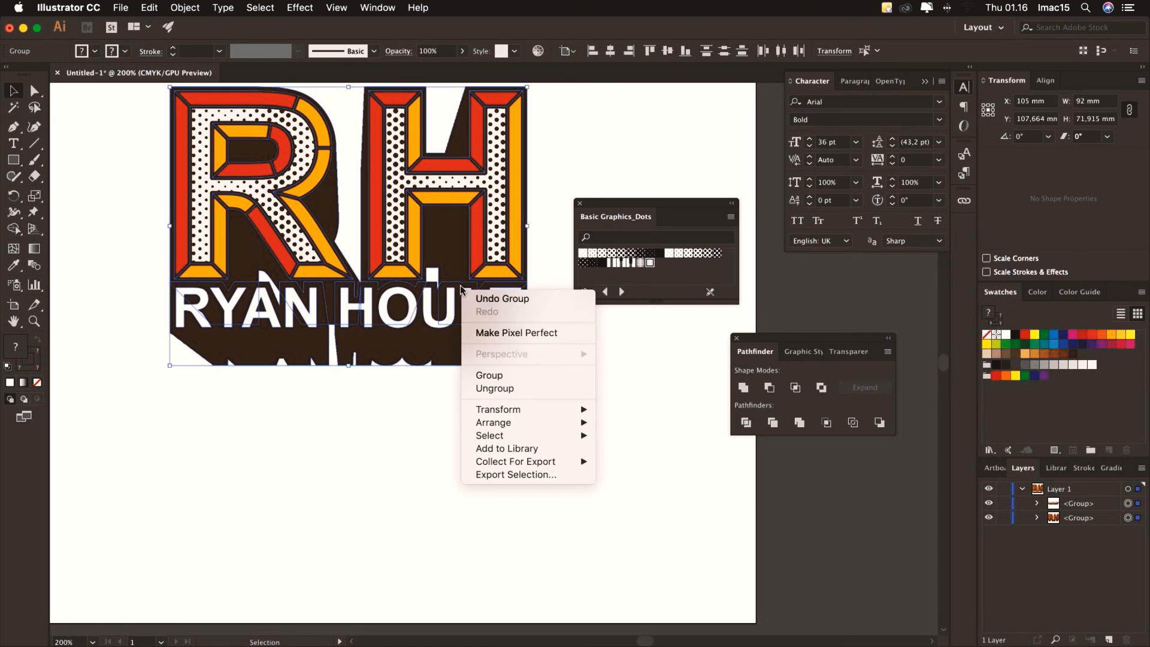
click(507, 378)
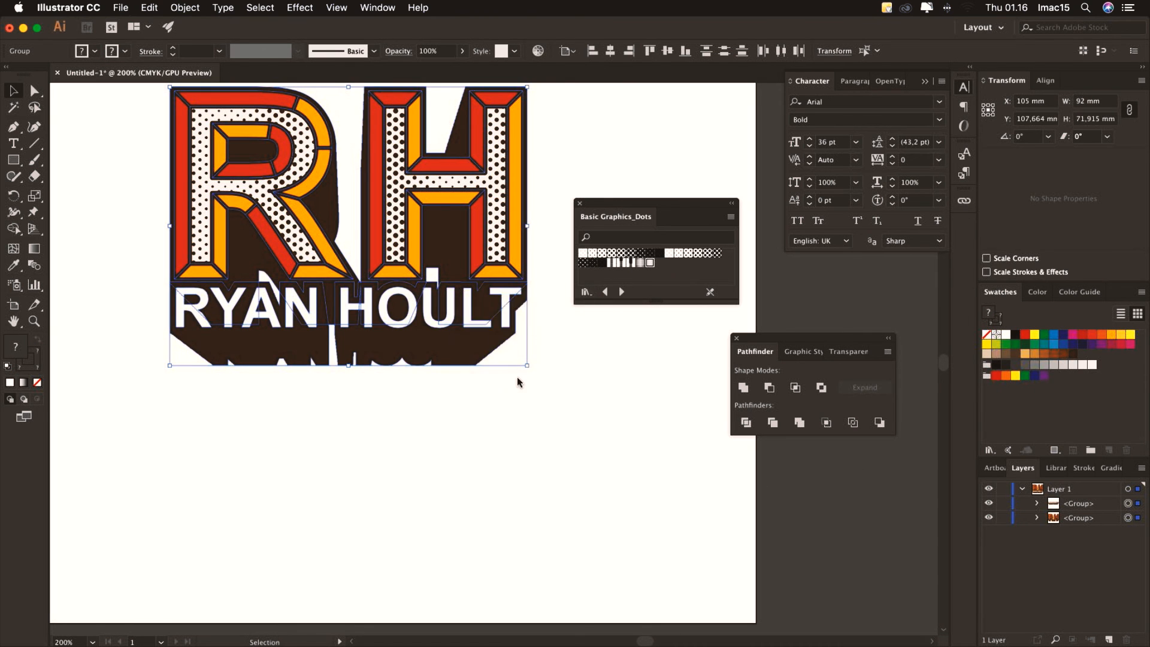
click(1044, 81)
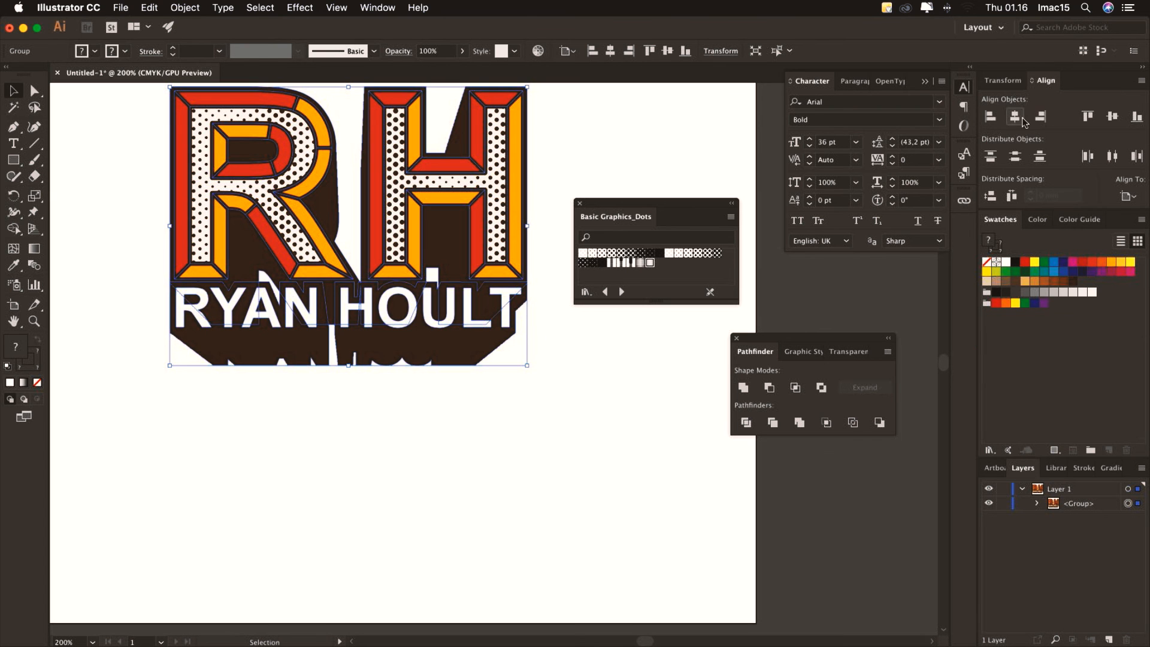
click(1112, 116)
click(599, 438)
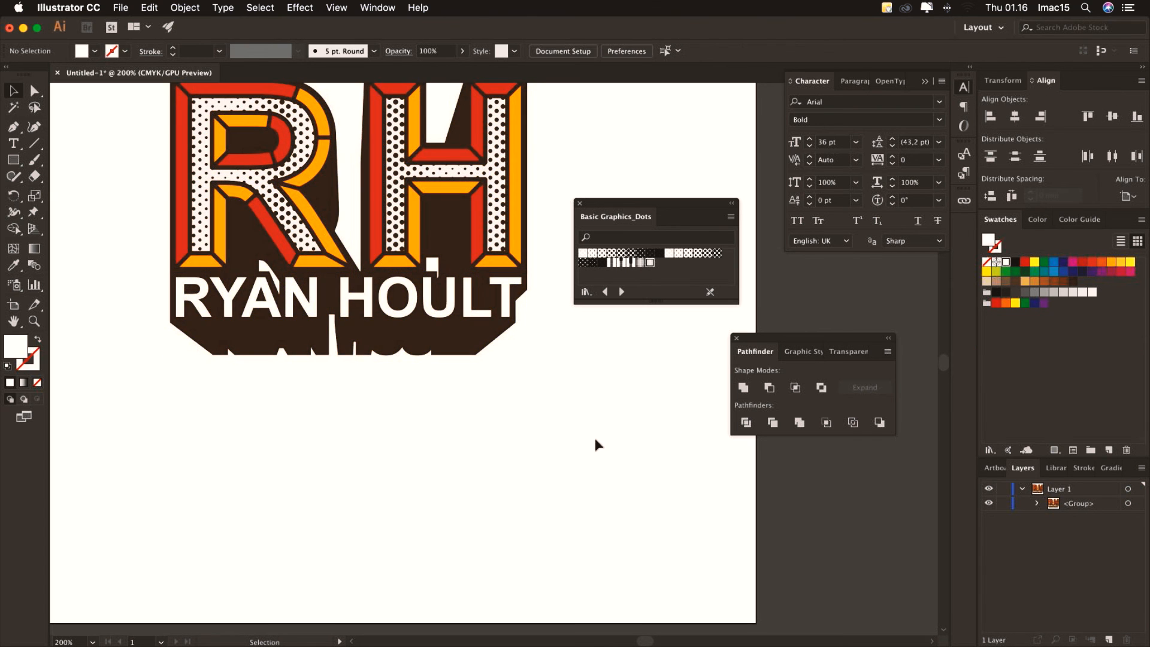
key(super+0)
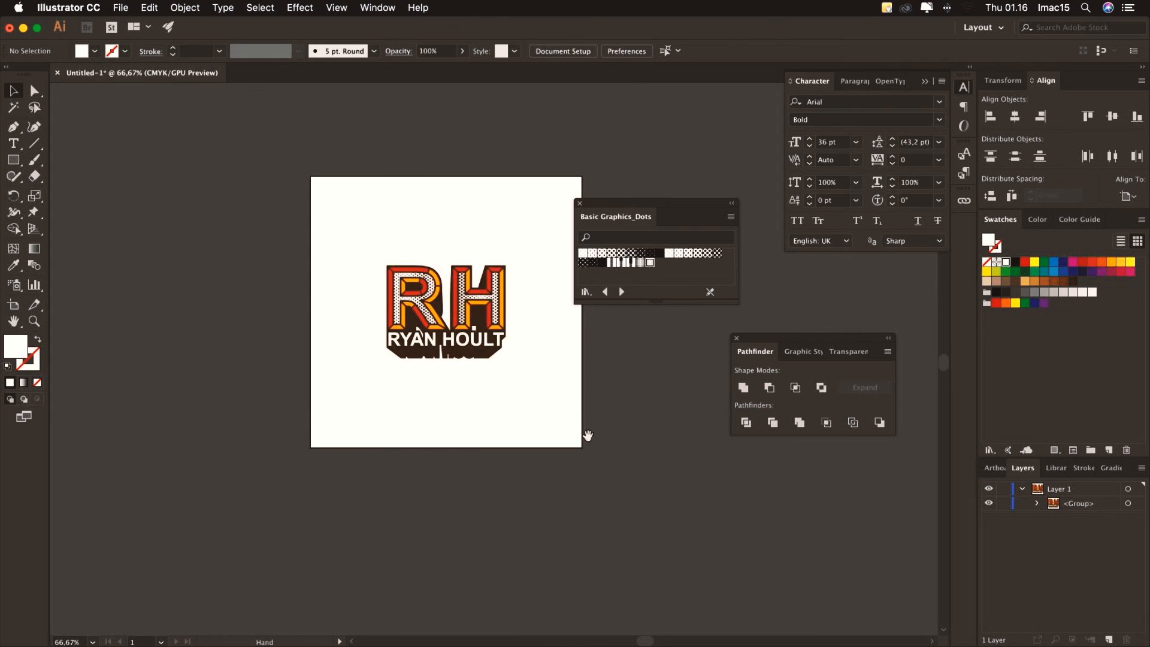
Add a new layer below the logo layer and draw an artboard-sized rectangle on it
scroll(527, 439, right, 5)
scroll(527, 439, up, 2)
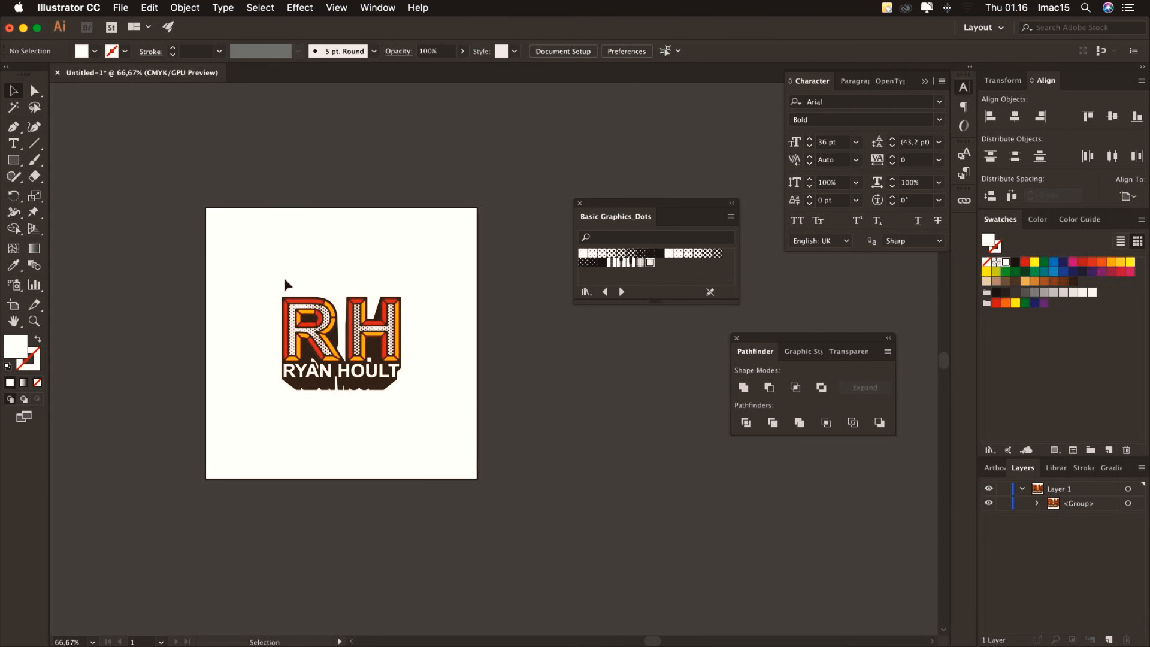
click(1023, 489)
click(1108, 639)
drag(1072, 489, 1124, 516)
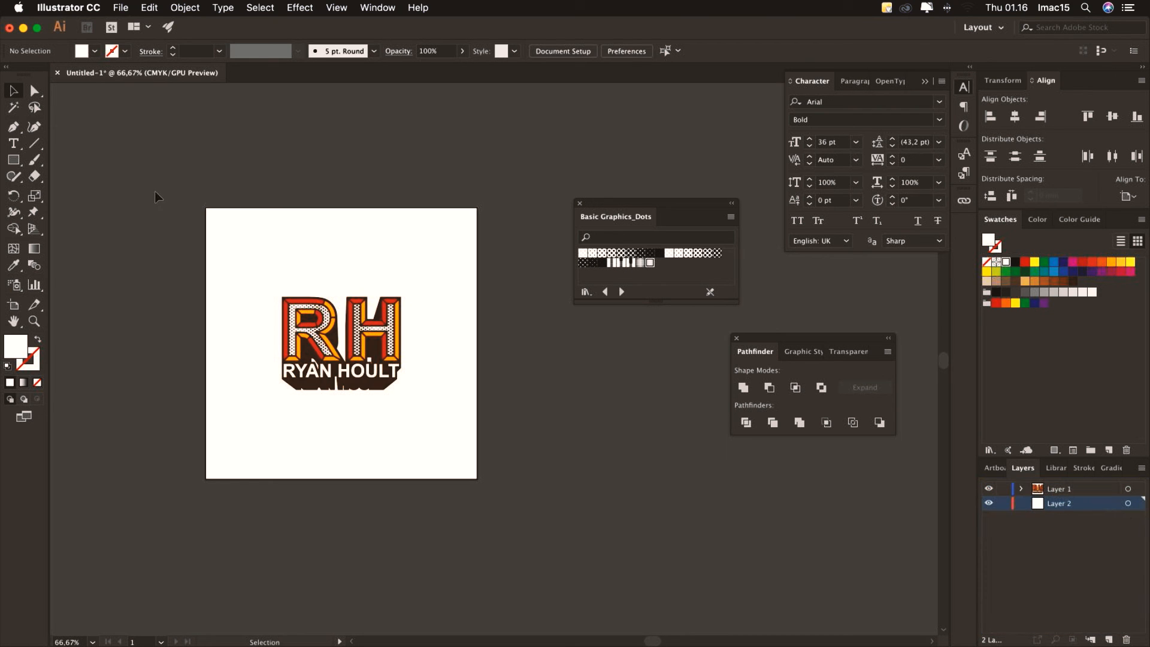
click(13, 161)
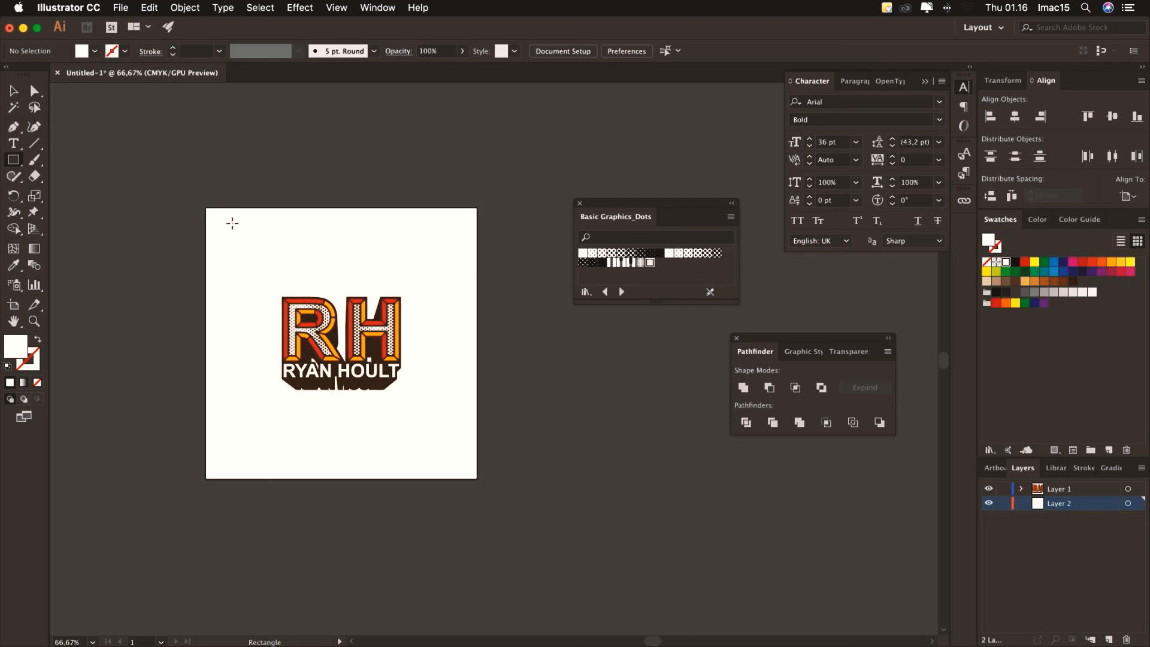
drag(208, 211, 479, 479)
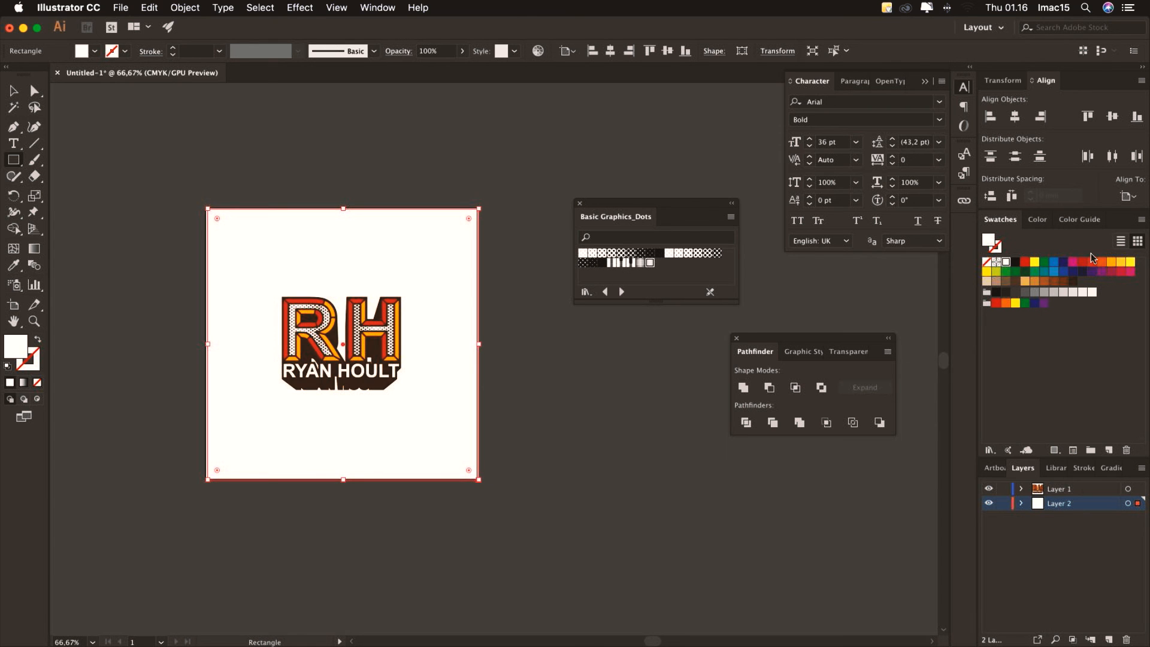
Fill the background rectangle with a light peach tint picked in the Color Picker
click(1120, 262)
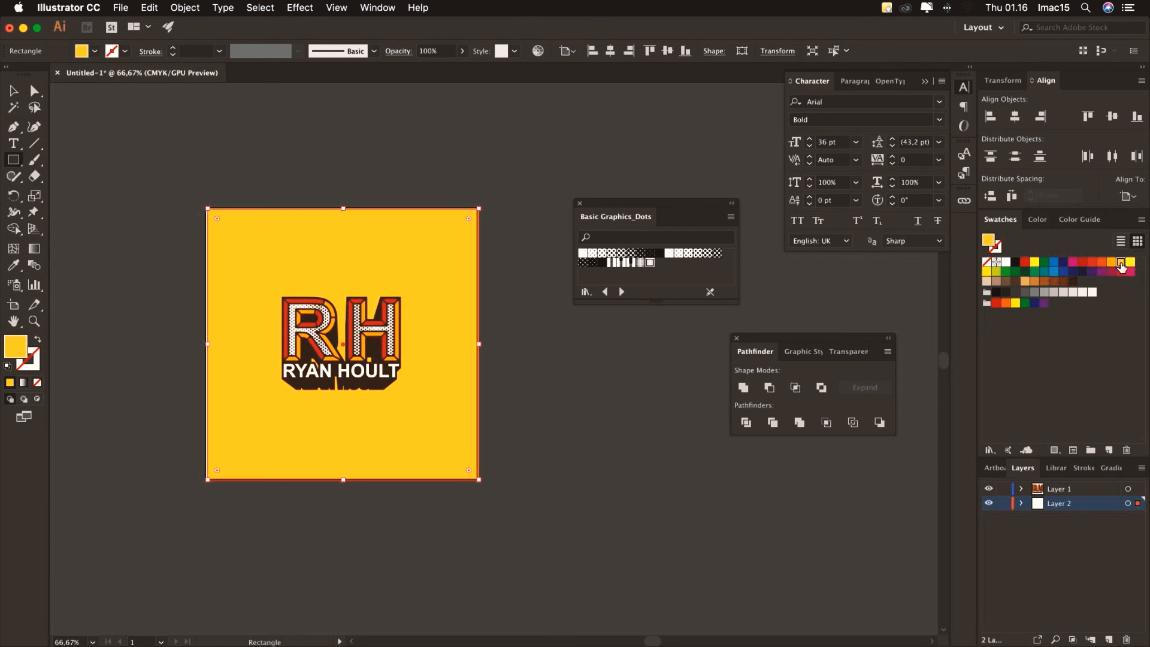
click(1025, 283)
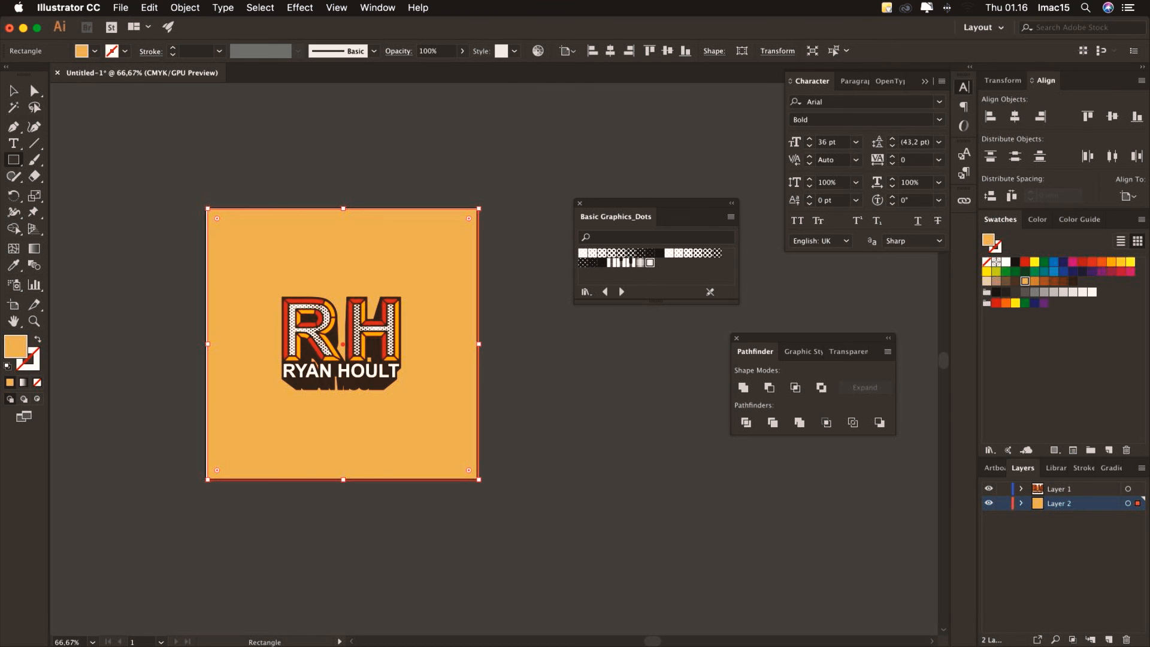
double_click(12, 353)
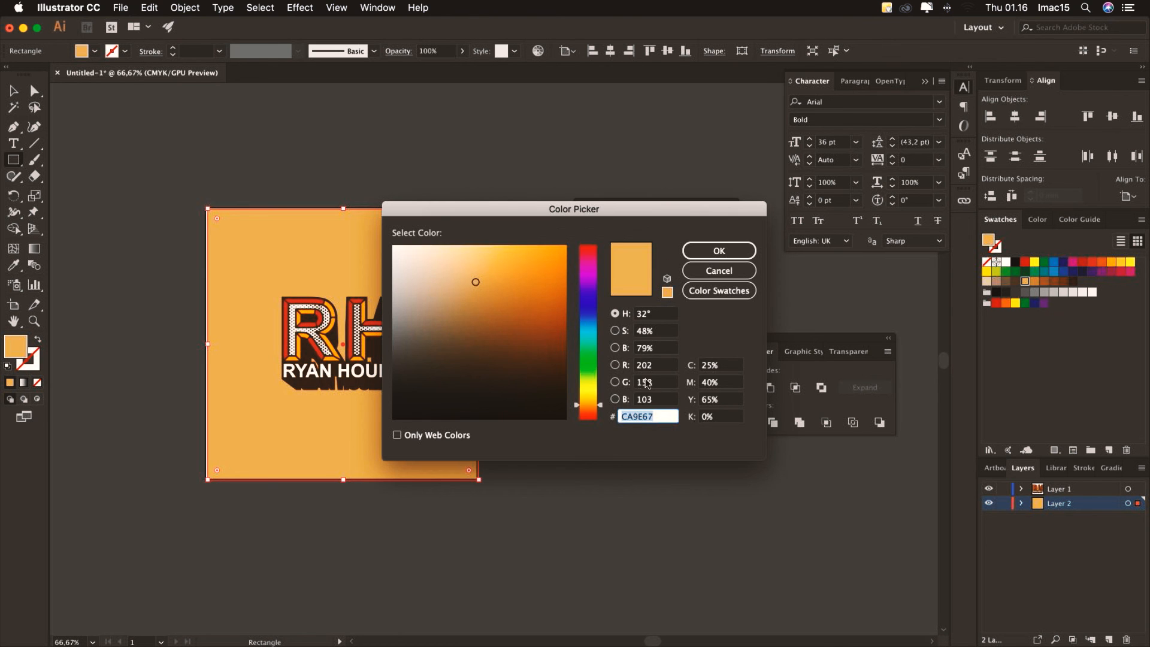
drag(465, 267, 462, 265)
click(713, 256)
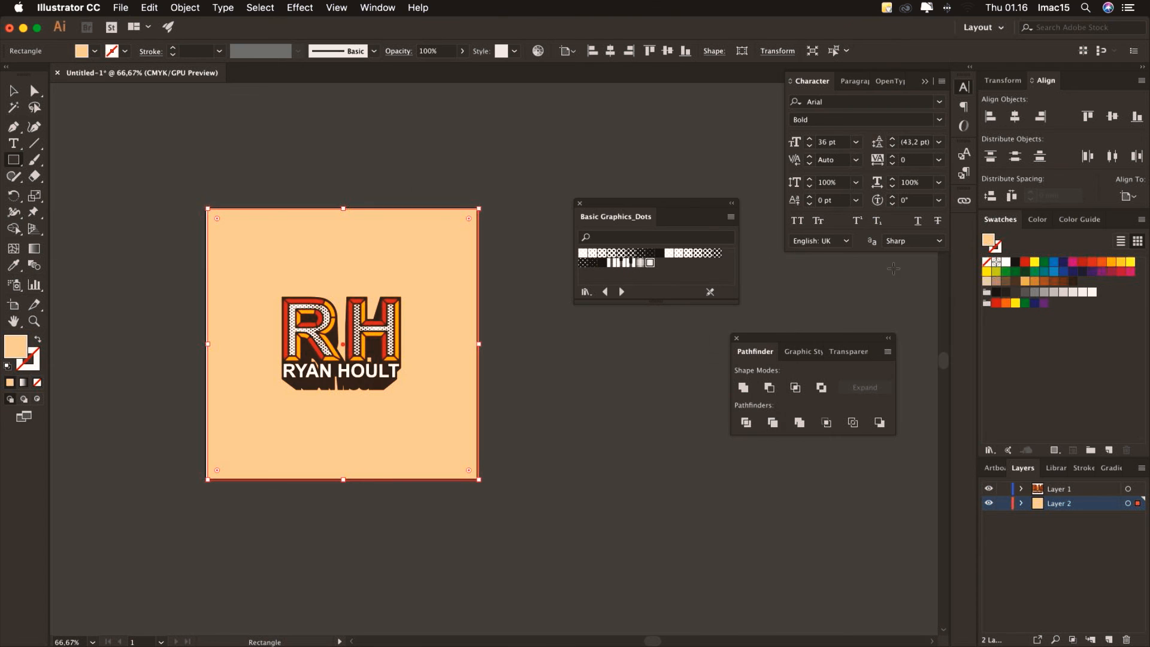
Set the peach square's width to 210 mm and centre it horizontally and vertically on the artboard
click(1004, 80)
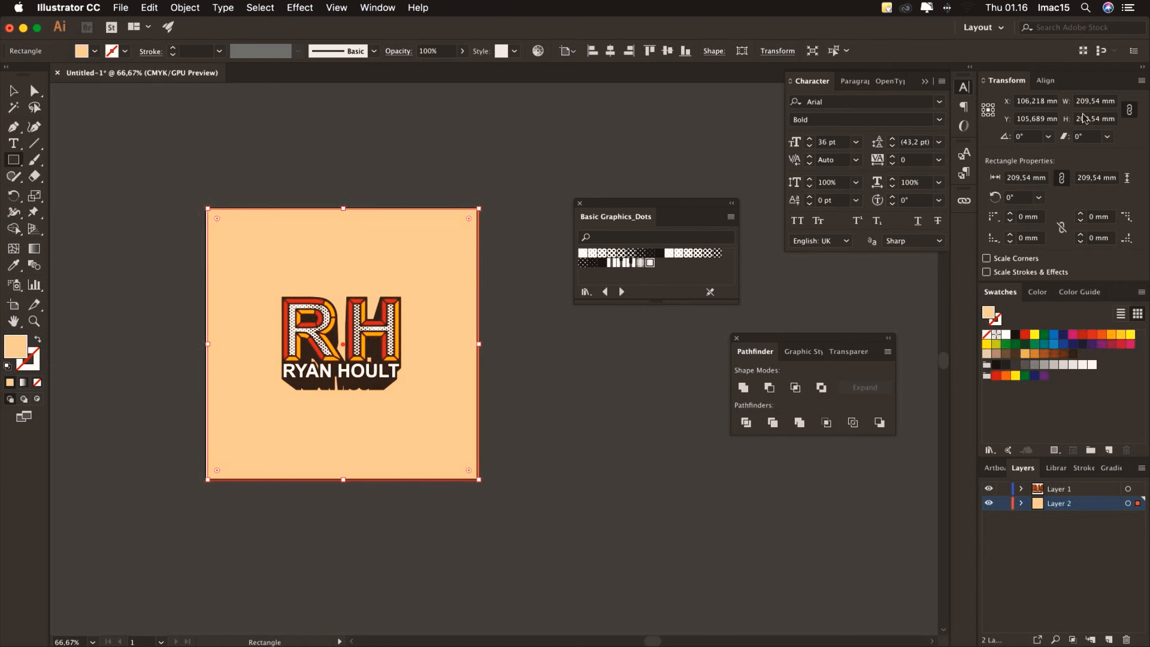
double_click(1085, 100)
text(2)
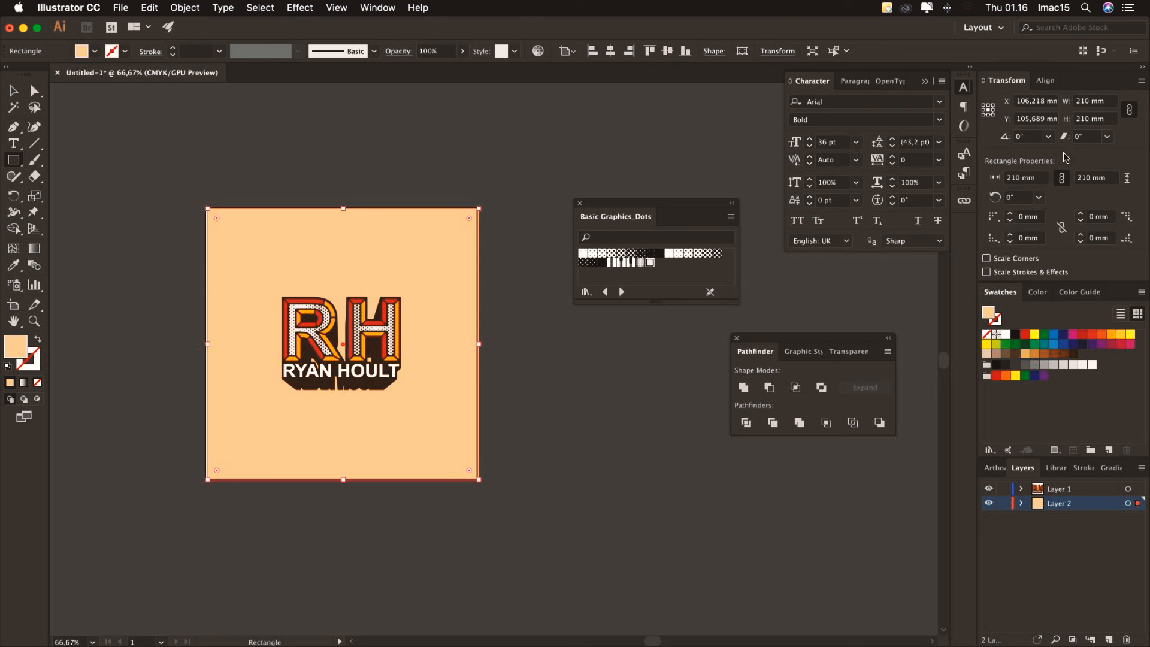
click(1046, 80)
click(1015, 119)
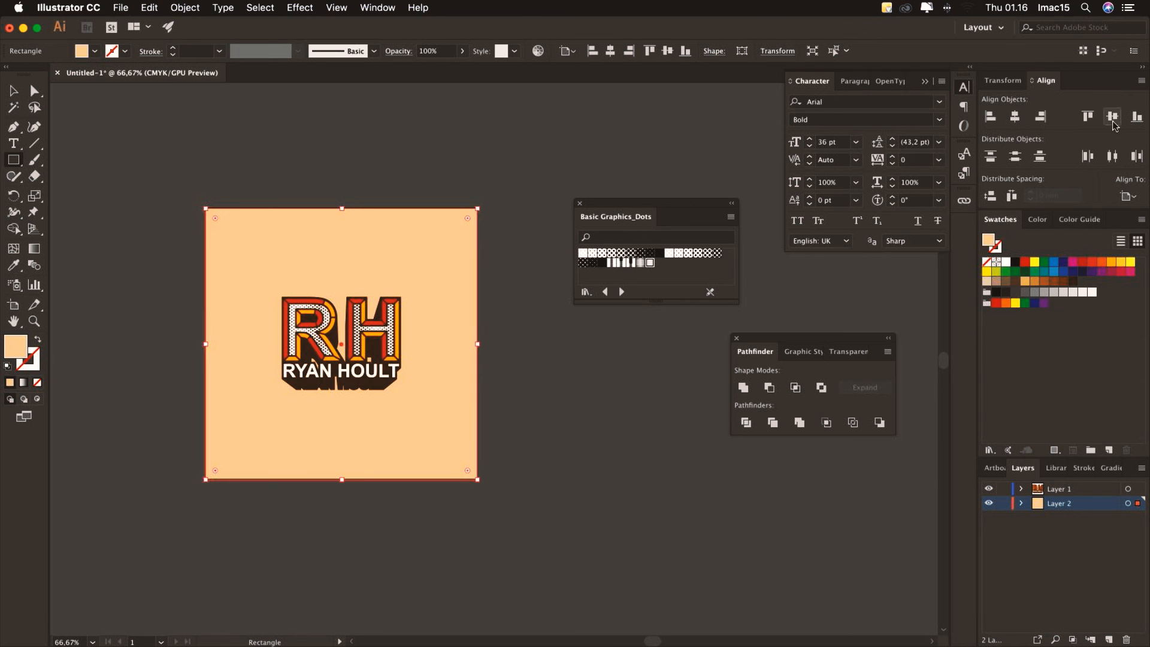
click(1112, 120)
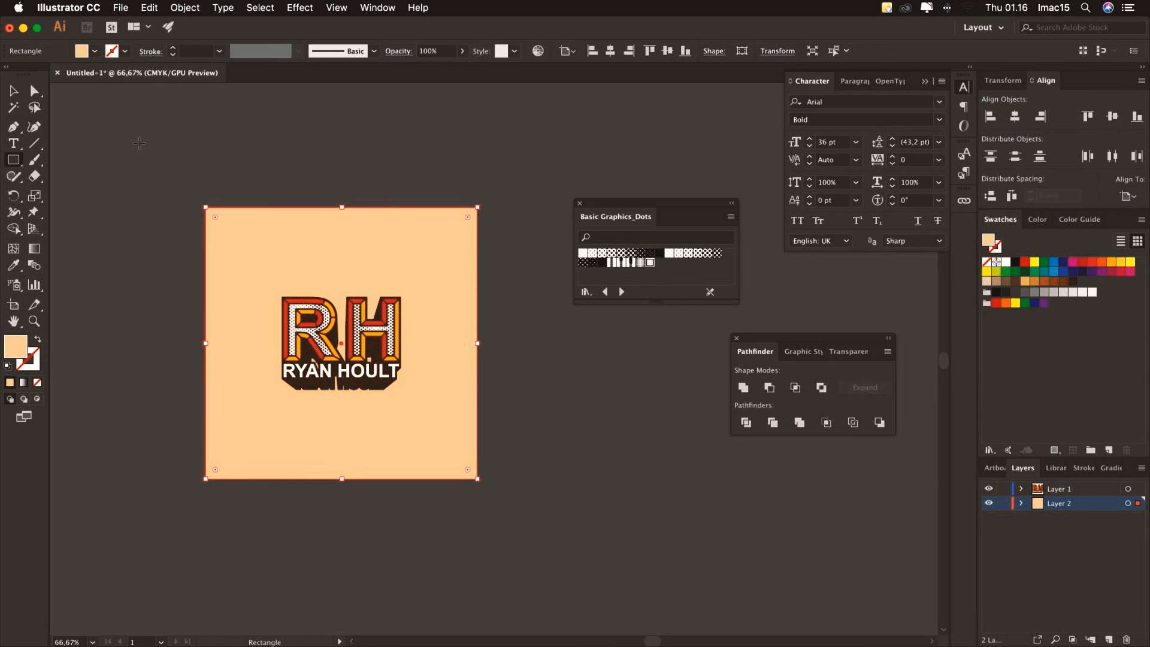
click(13, 91)
click(239, 136)
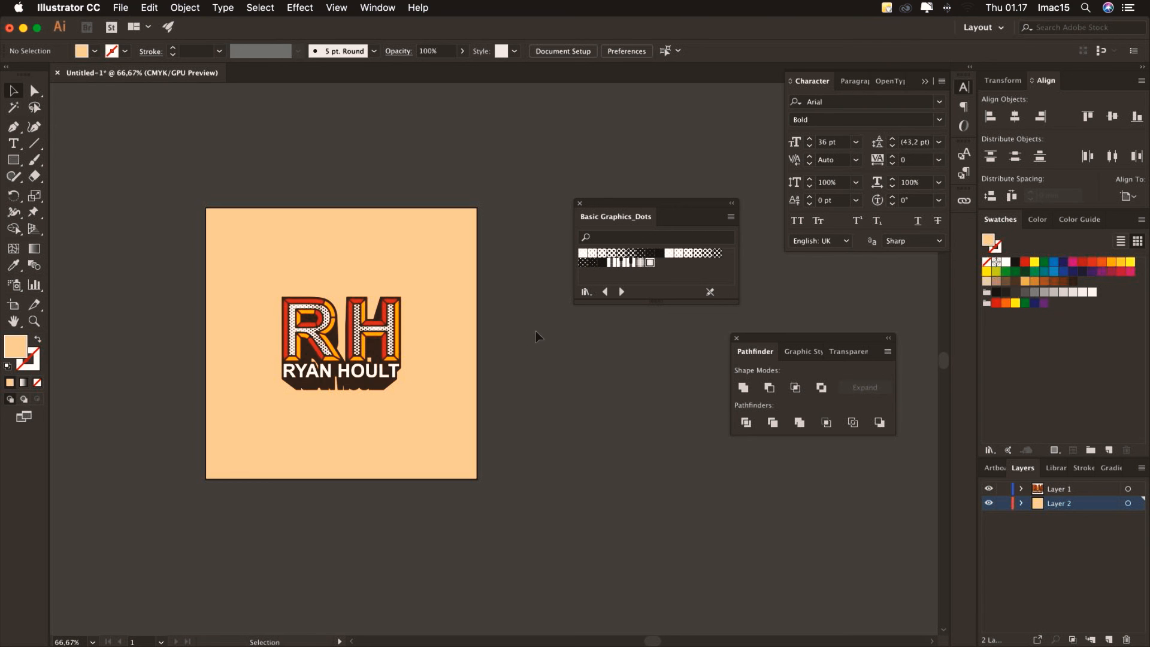
Save the document as latihan3.ai in Adobe Illustrator format
click(121, 8)
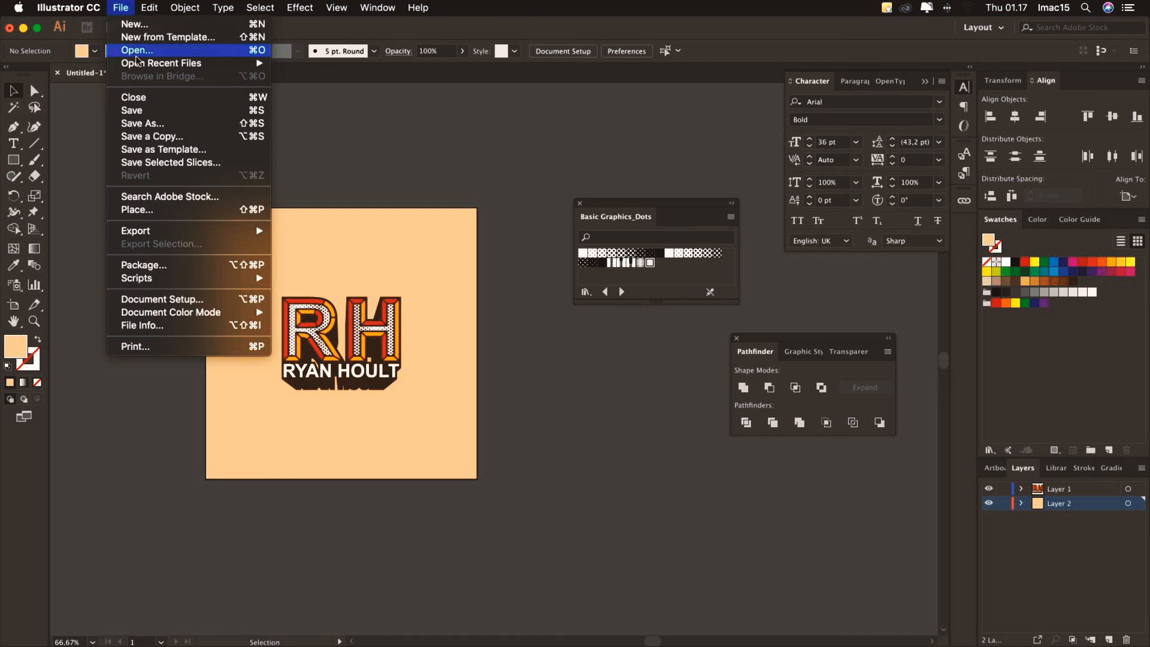
click(150, 111)
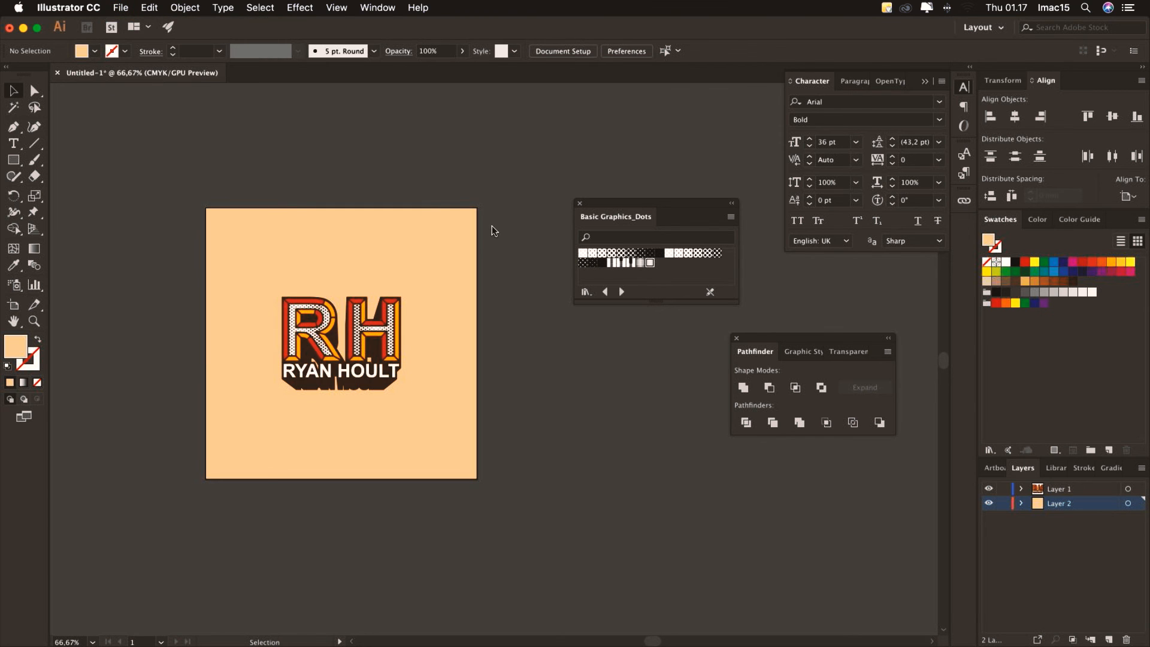
key(BackSpace)
text(latihan3.ai)
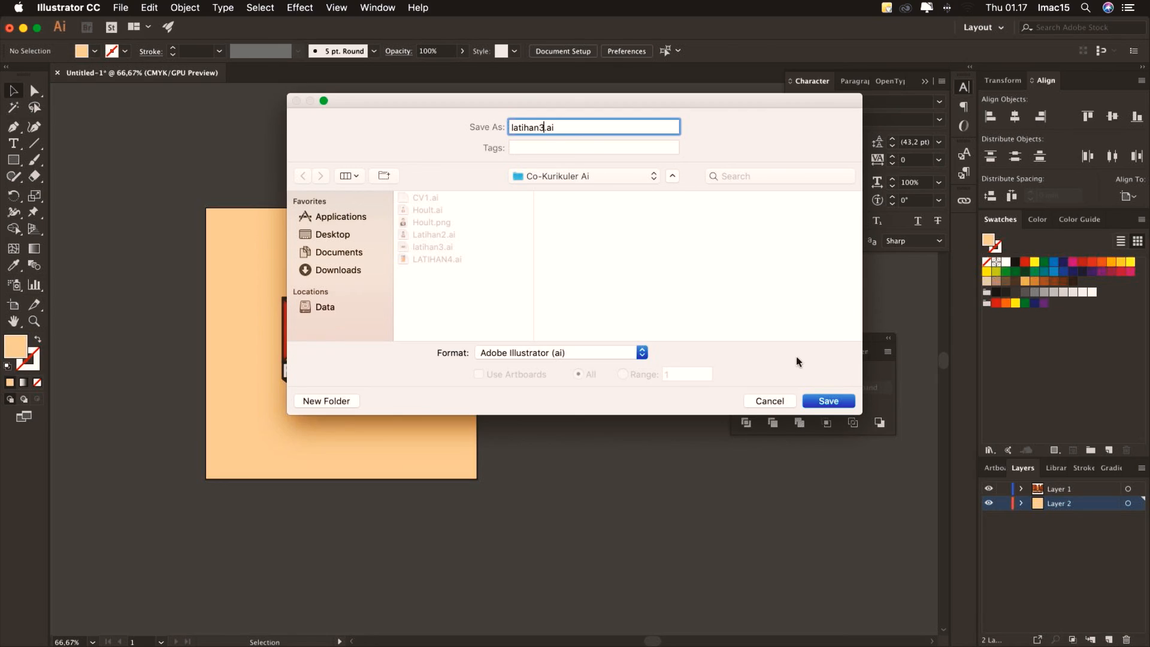
click(827, 399)
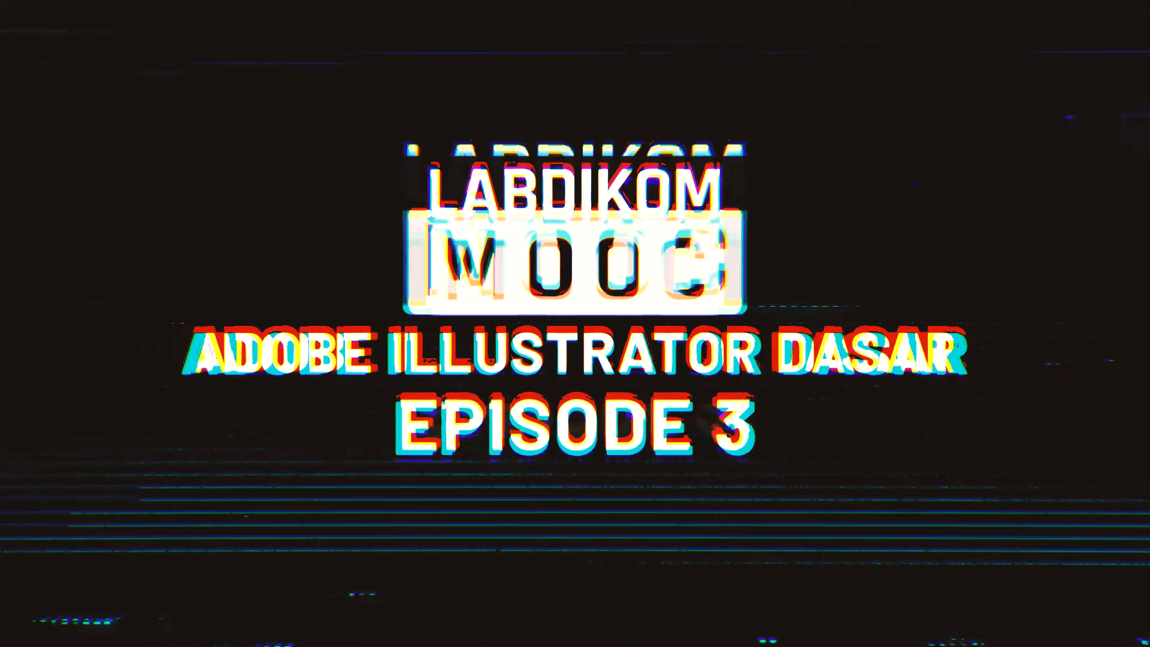